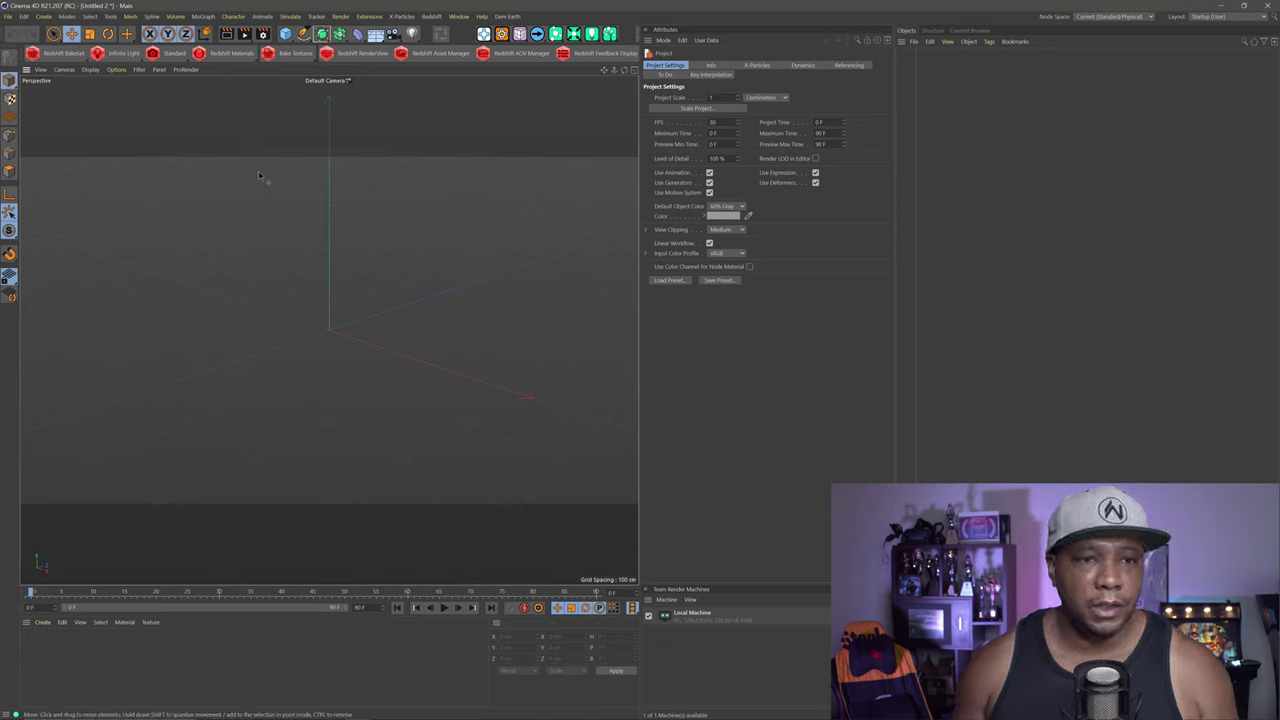
Step: Add a Tube primitive to the scene and set its orientation to +Z
left_click(285, 33)
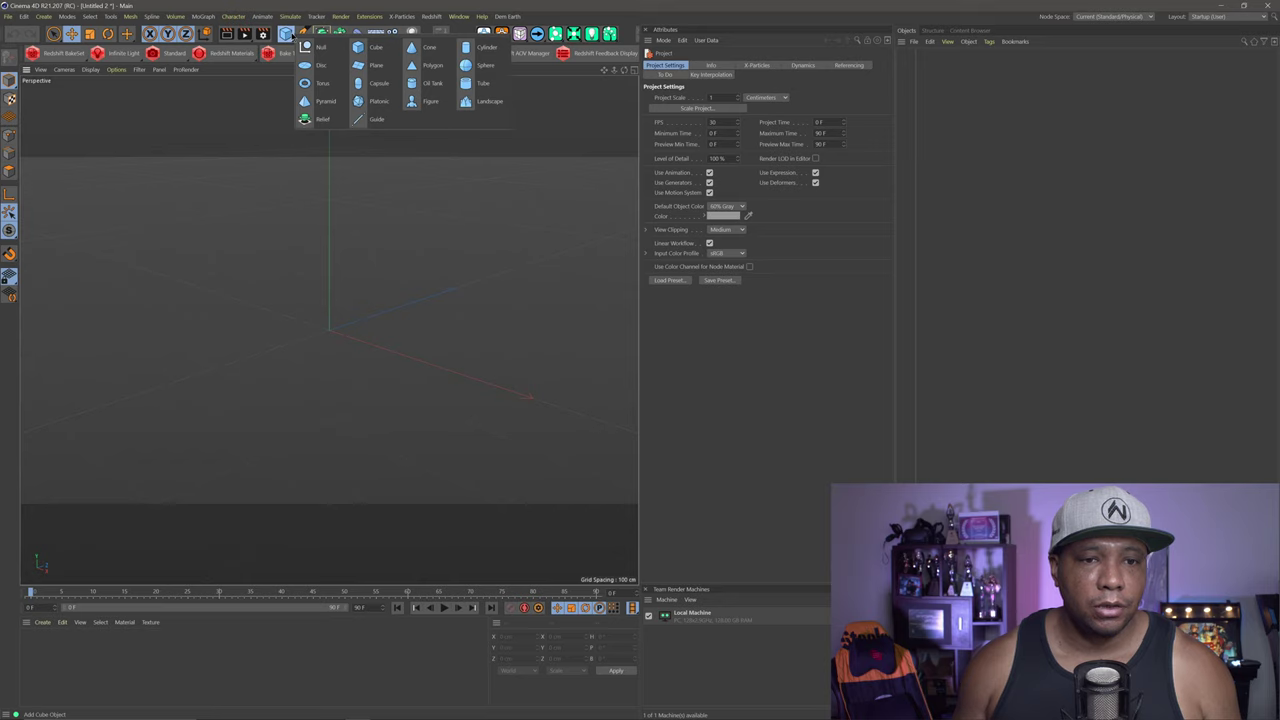
left_click(482, 84)
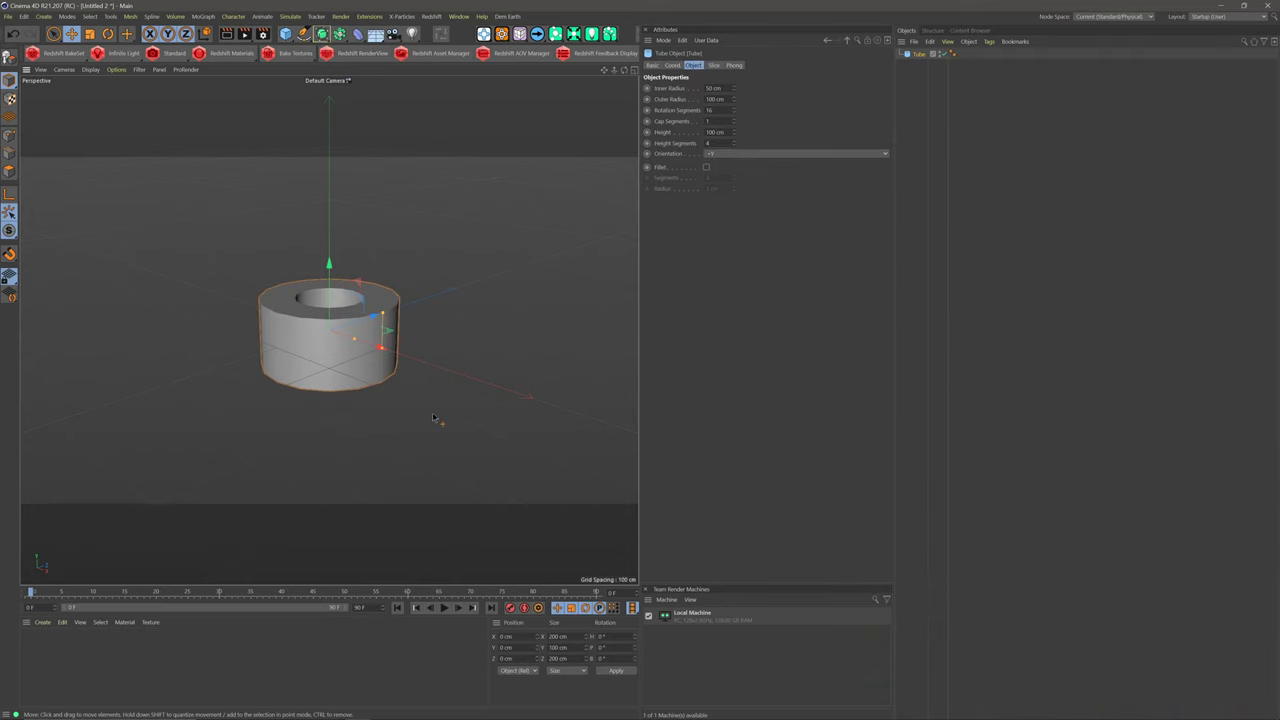
left_click(717, 155)
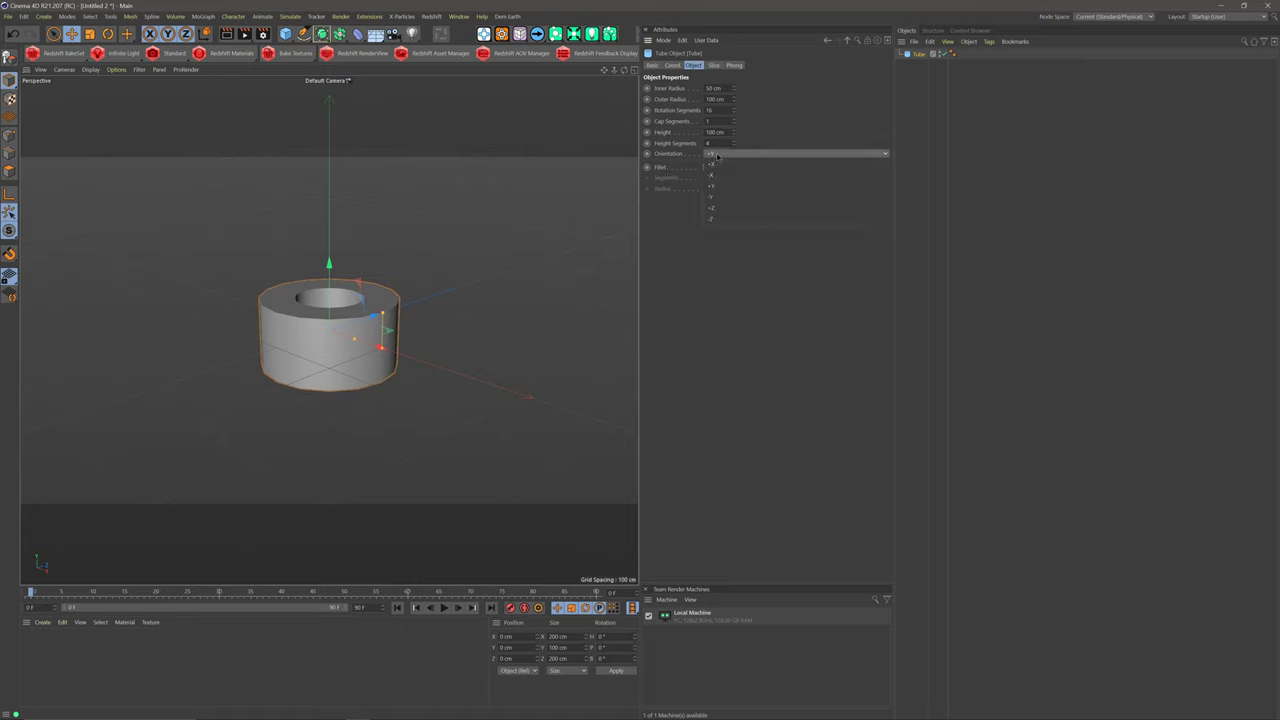
left_click(722, 208)
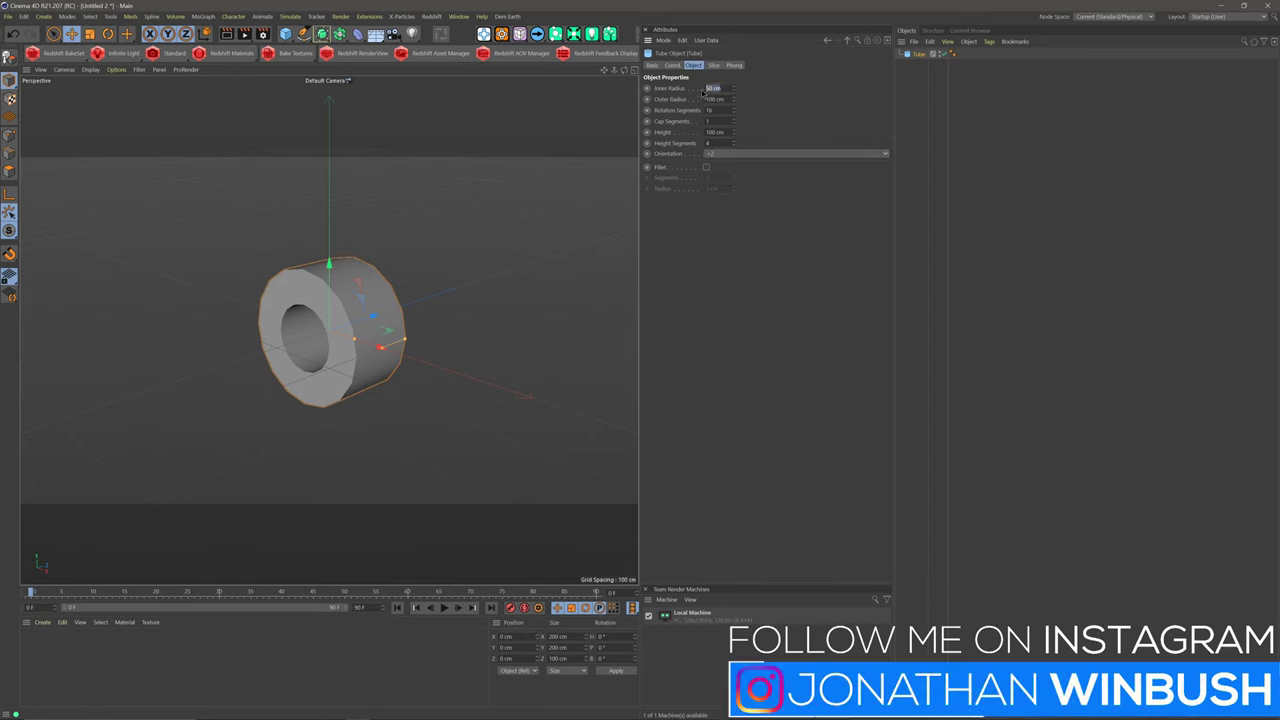
Step: Set the tube's outer radius to 300 cm and its inner radius to 250 cm
double_click(718, 98)
key("BackSpace")
type("300")
key("Return")
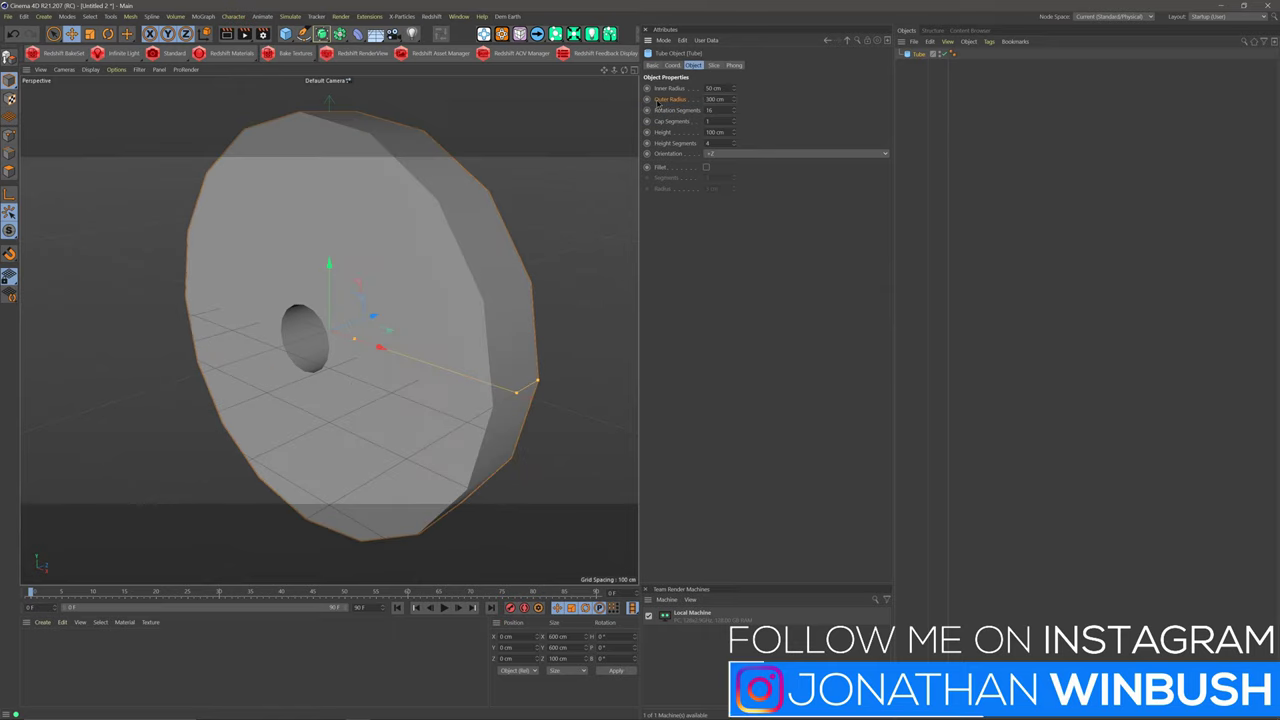
key("shift+Tab")
type("250")
key("Return")
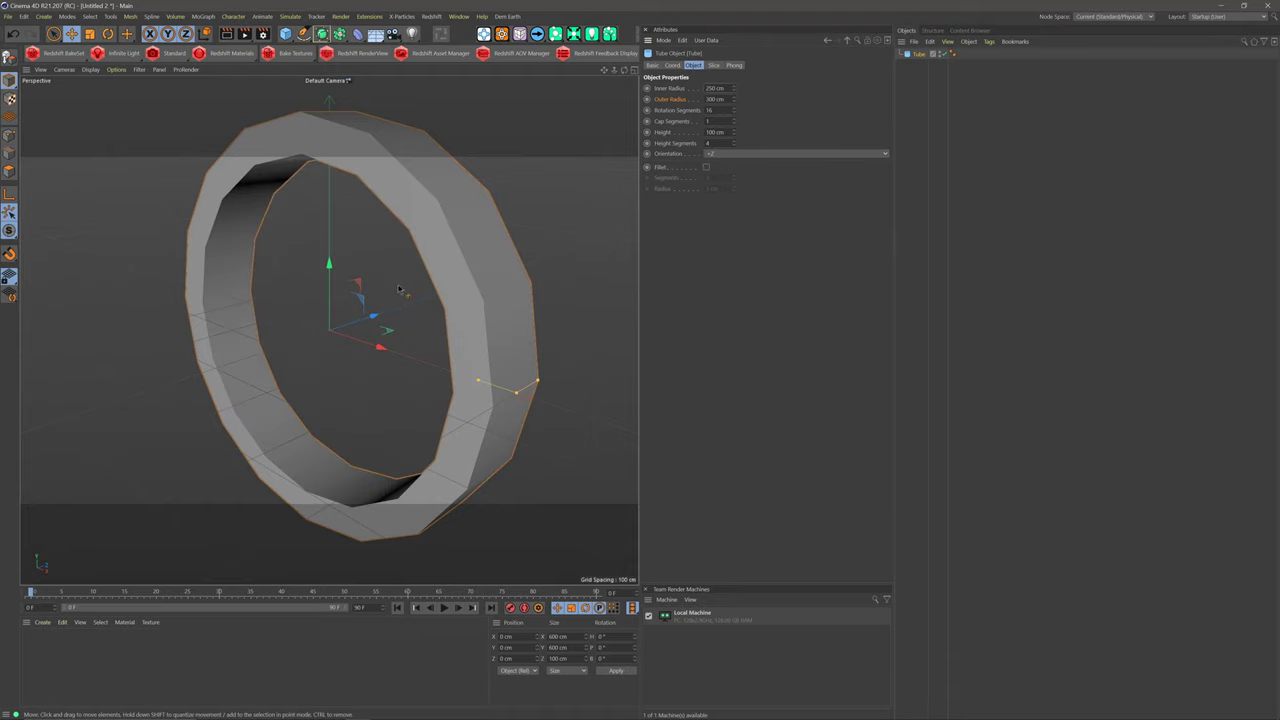
scroll(400, 287, "down", 3)
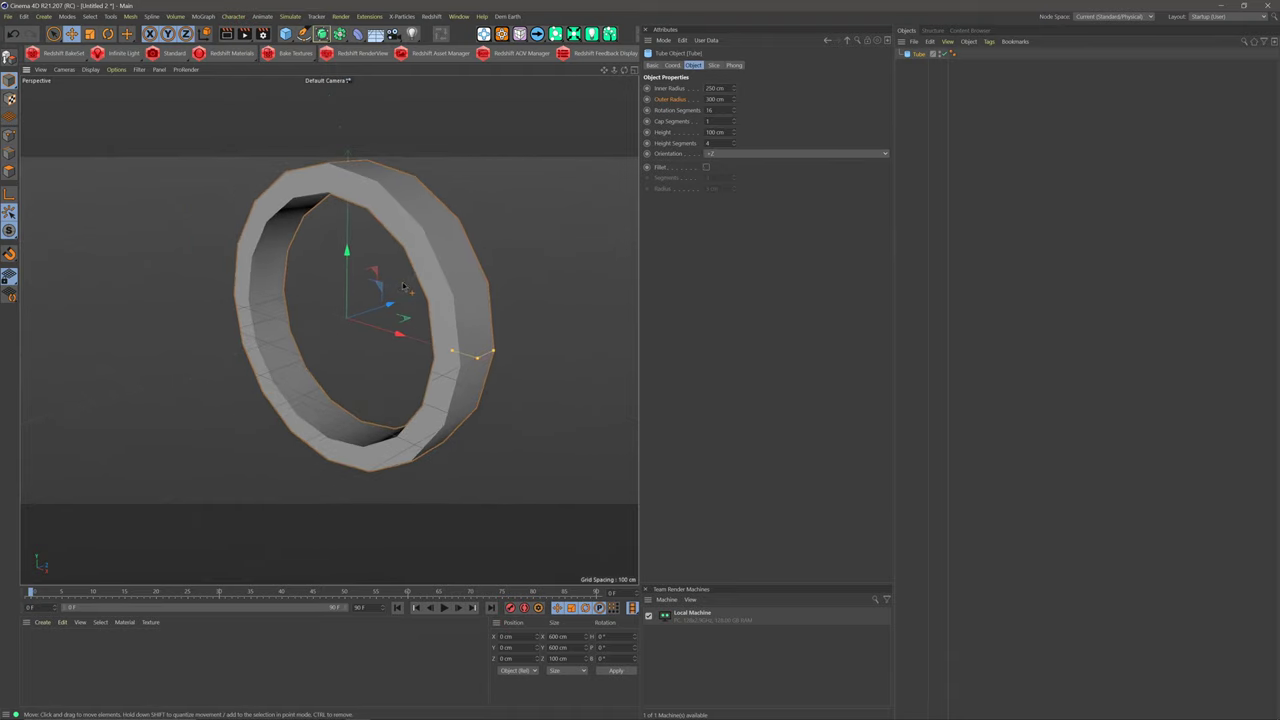
scroll(404, 287, "down", 1)
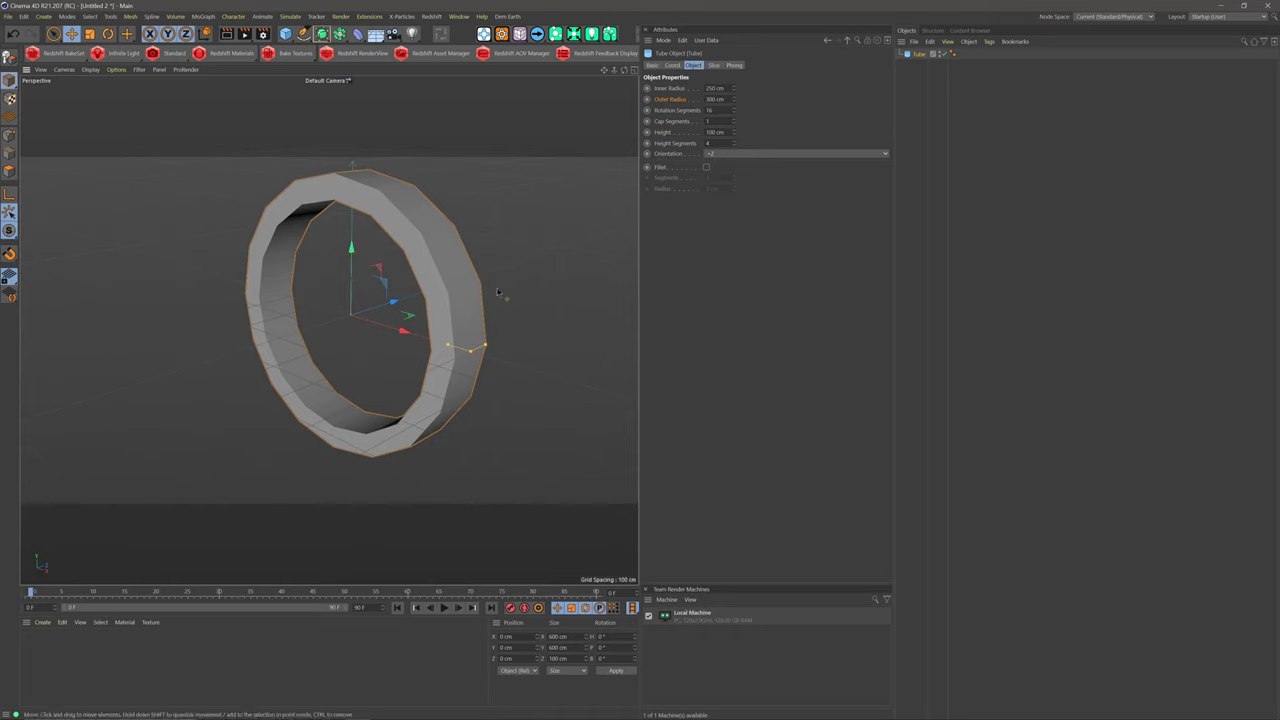
Step: Smooth the tube's outline by setting its rotation segments to 60
double_click(713, 110)
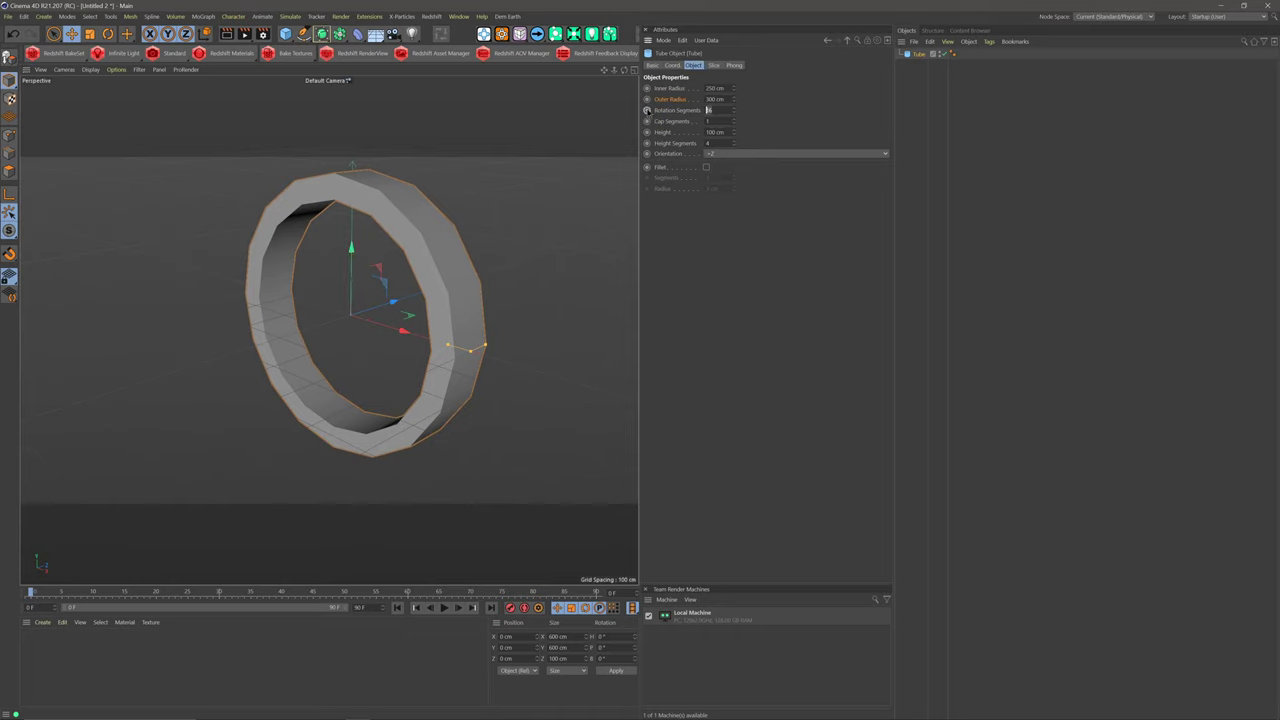
type("60")
key("Return")
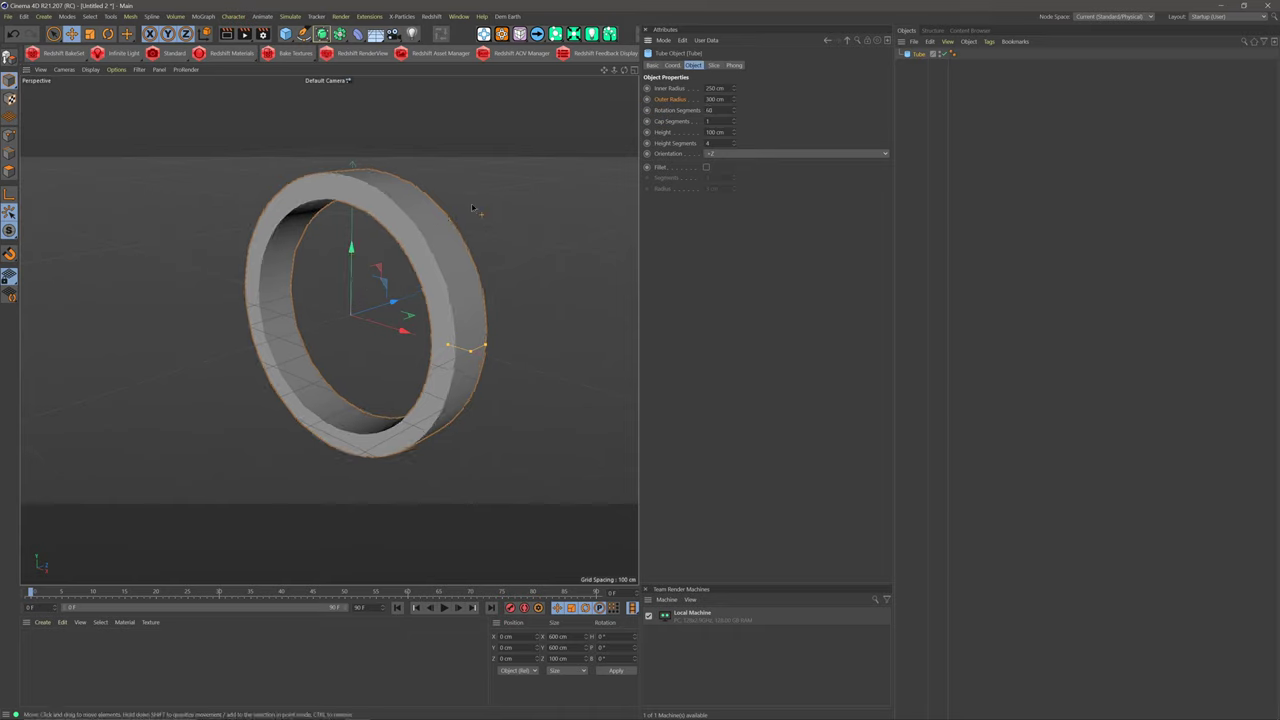
left_click_drag(435, 243, 412, 268, "alt")
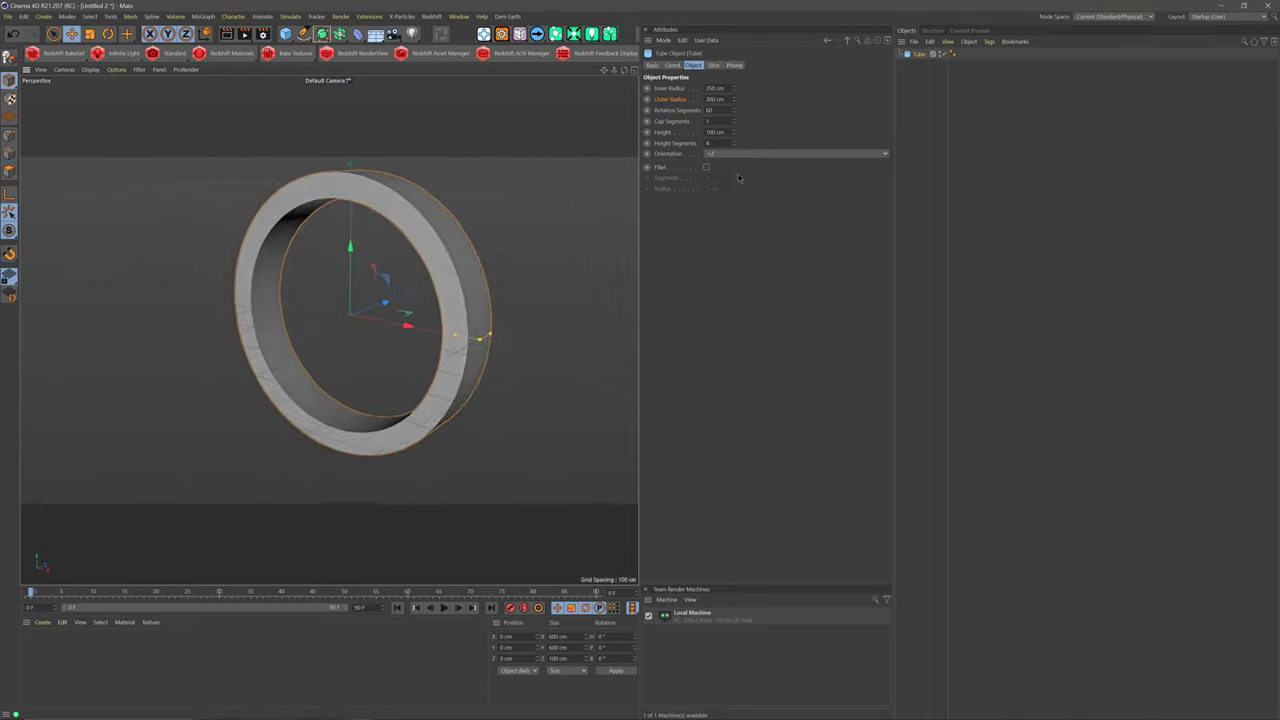
Step: Set the tube's height to 300 cm
double_click(722, 131)
type("300")
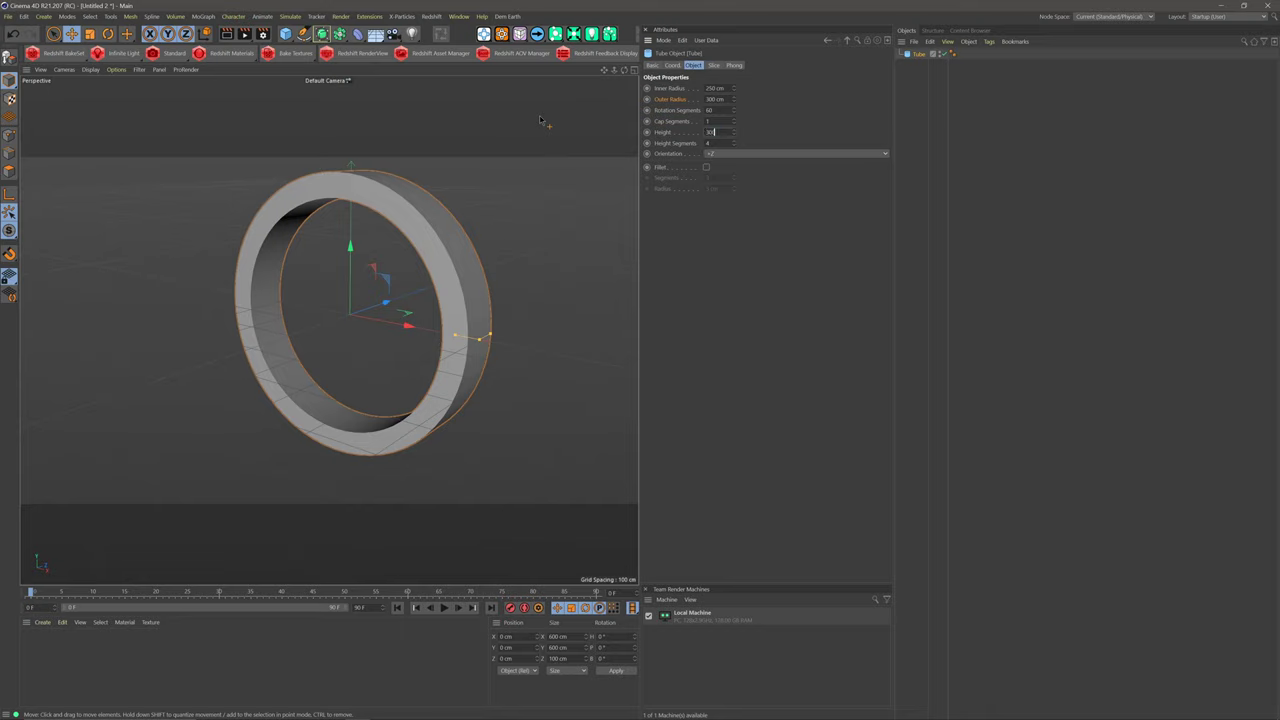
key("Return")
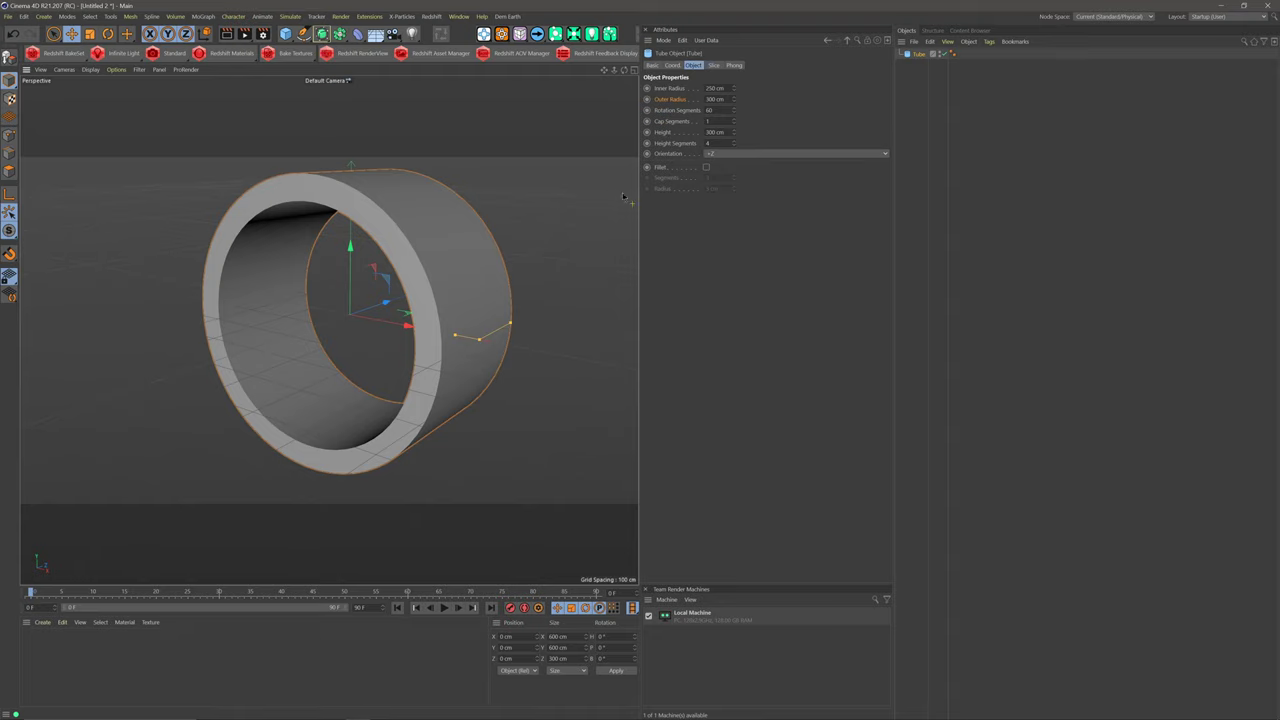
scroll(457, 337, "down", 3)
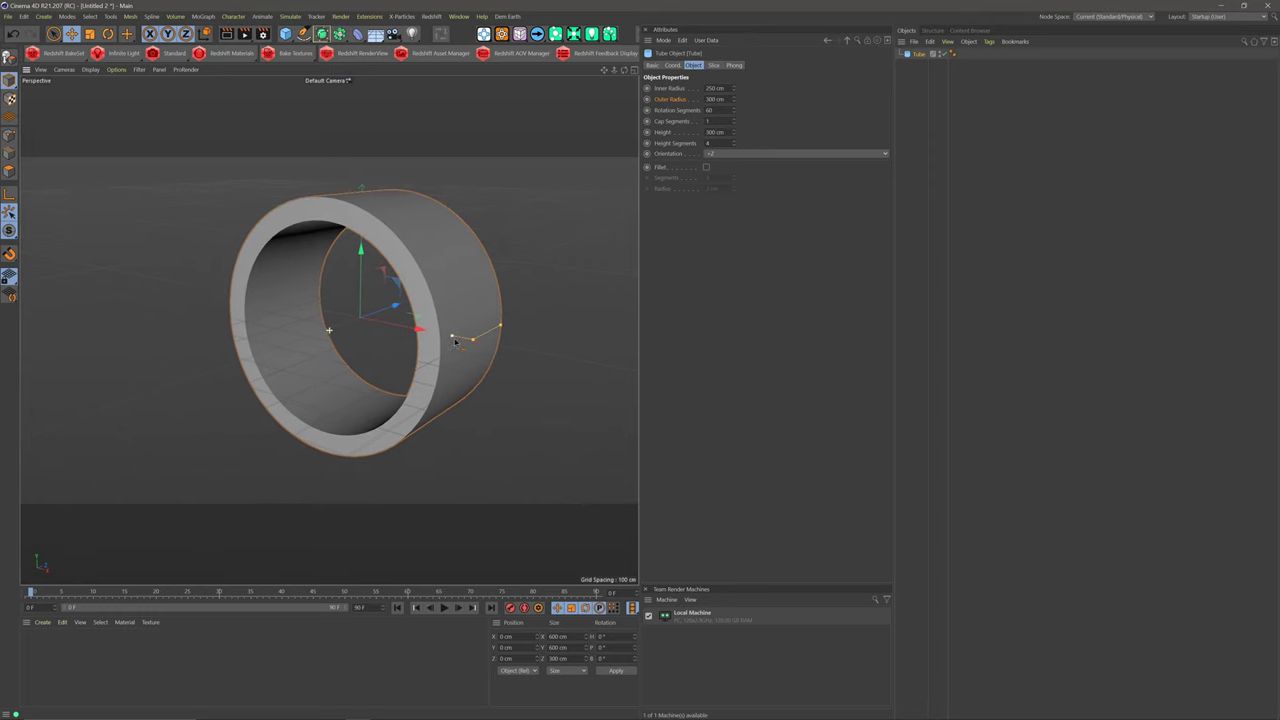
middle_click_drag(455, 342, 419, 354, "alt")
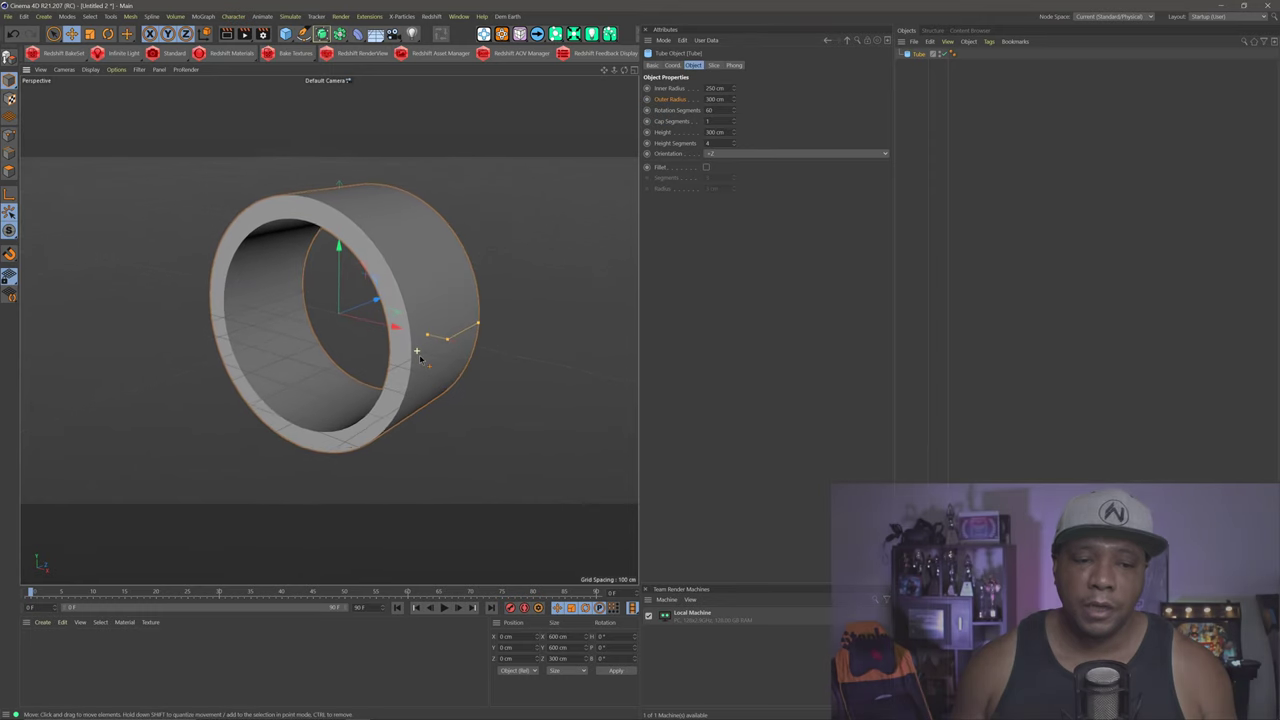
Step: Add a Topoformer from the Topology Deformer 2.0 extension and make it a child of the Tube
left_click(366, 17)
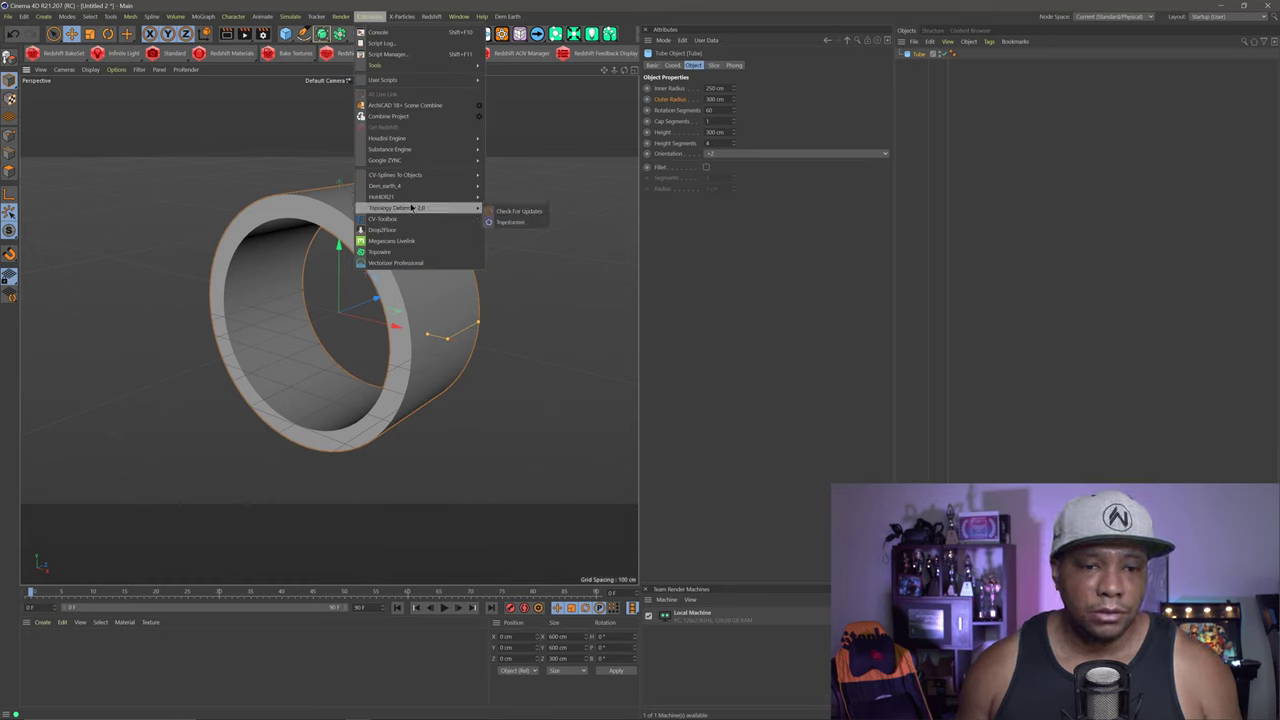
mouse_move(417, 199)
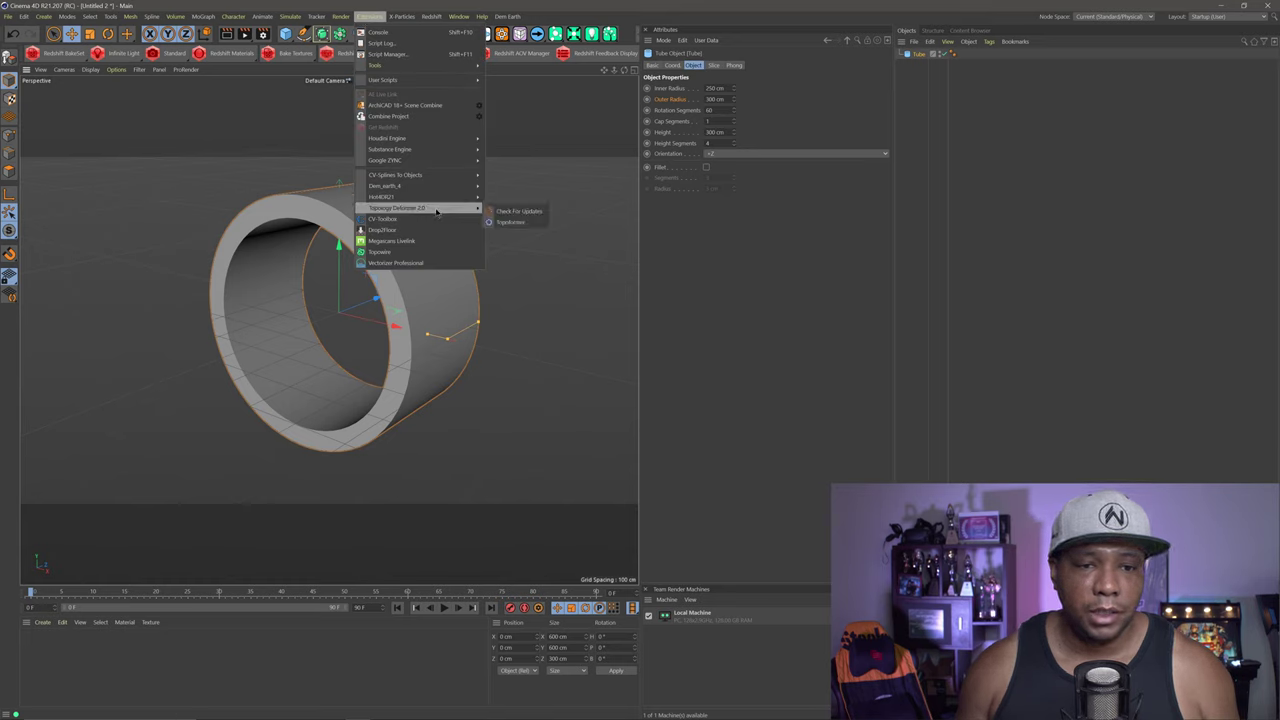
left_click(522, 229)
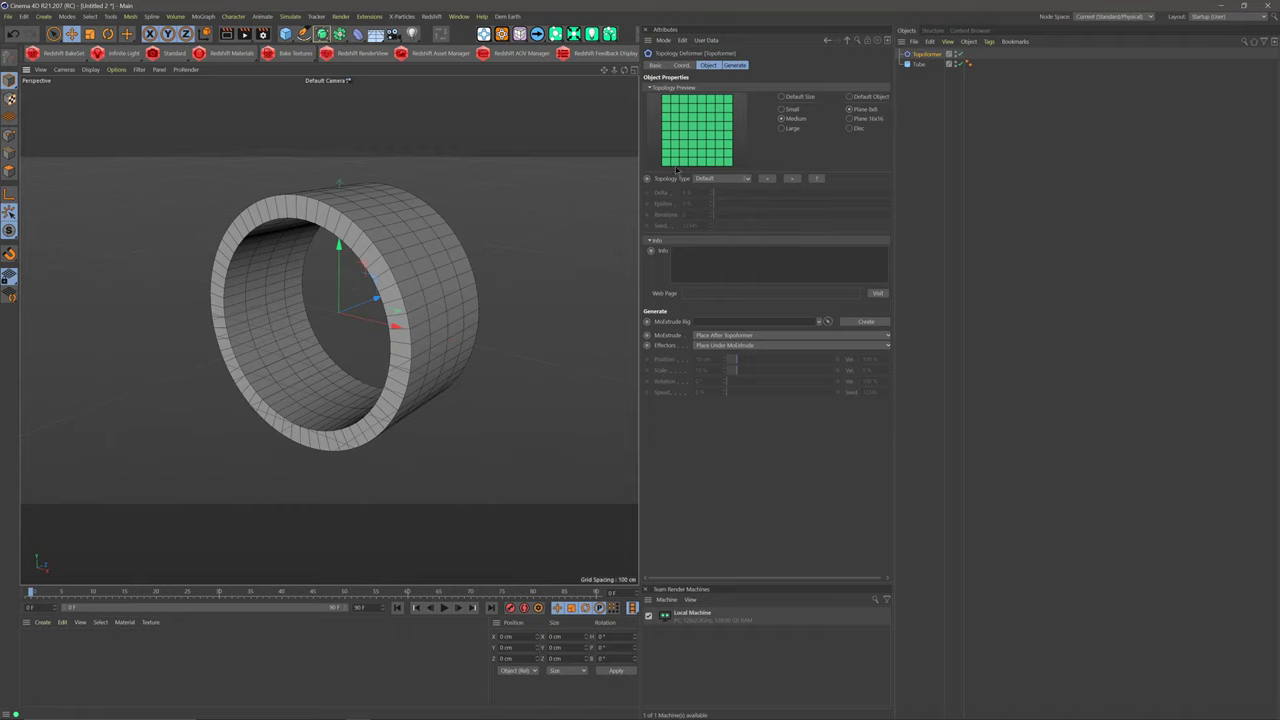
left_click_drag(928, 67, 926, 66)
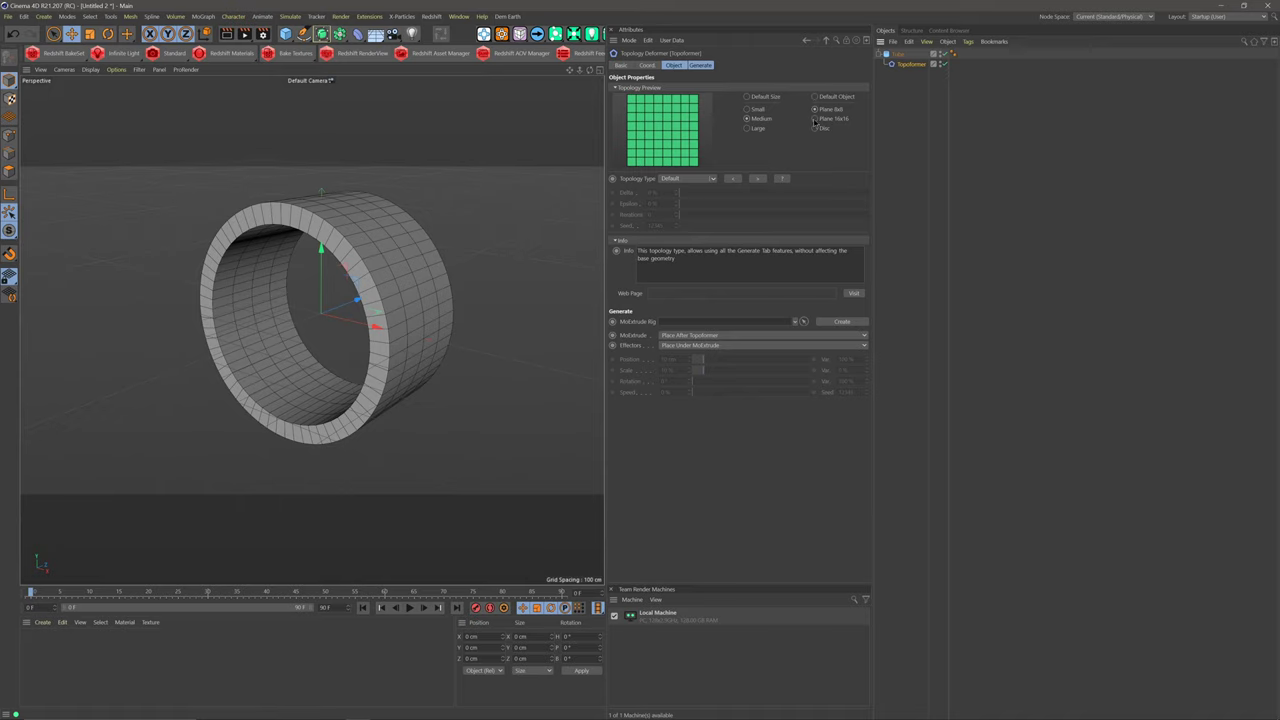
Step: Set the Topoformer's preview object to Plane 16x16 and its topology type to Beeple
left_click(815, 119)
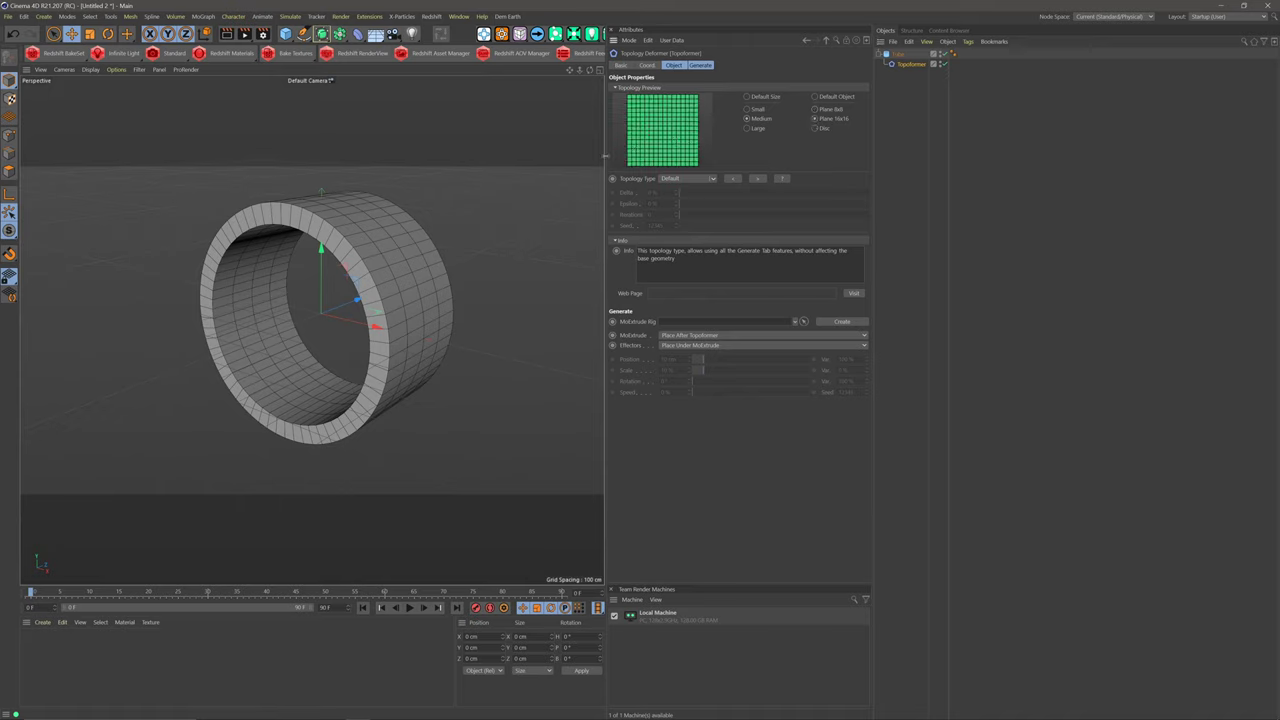
left_click(686, 179)
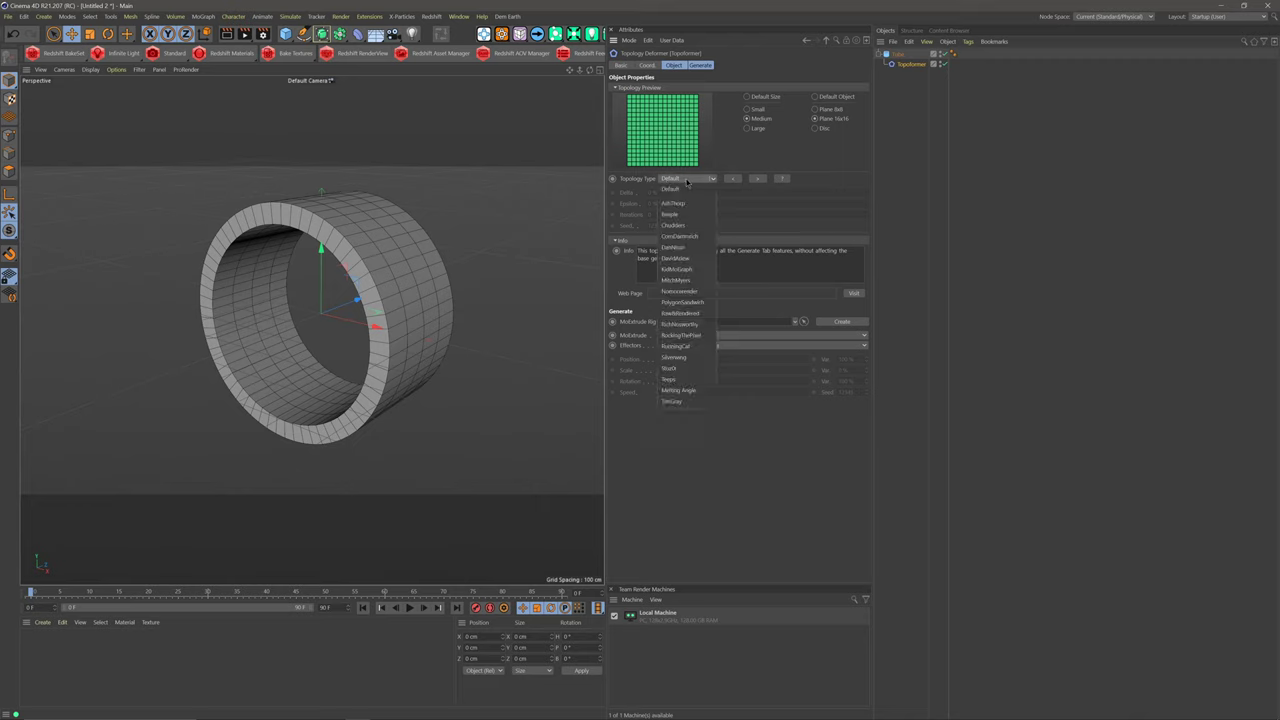
key("Escape")
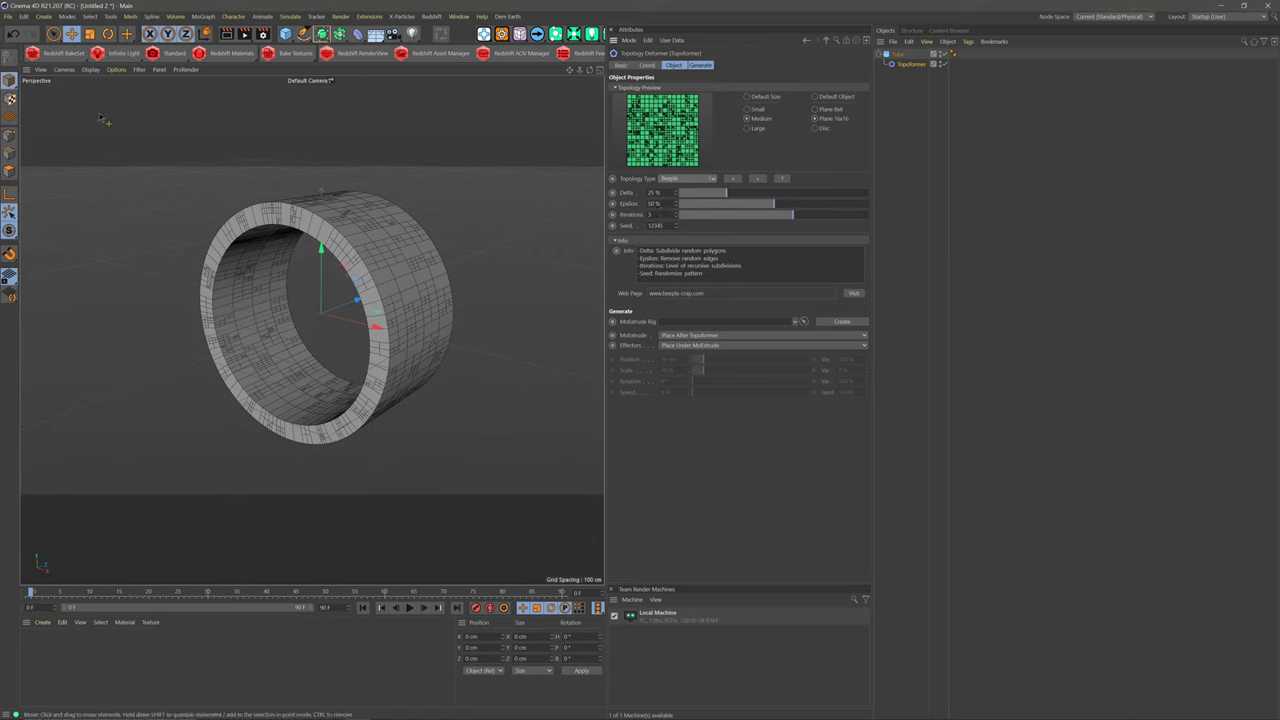
Step: Set the project frame rate to 60 FPS in the project settings
left_click(23, 16)
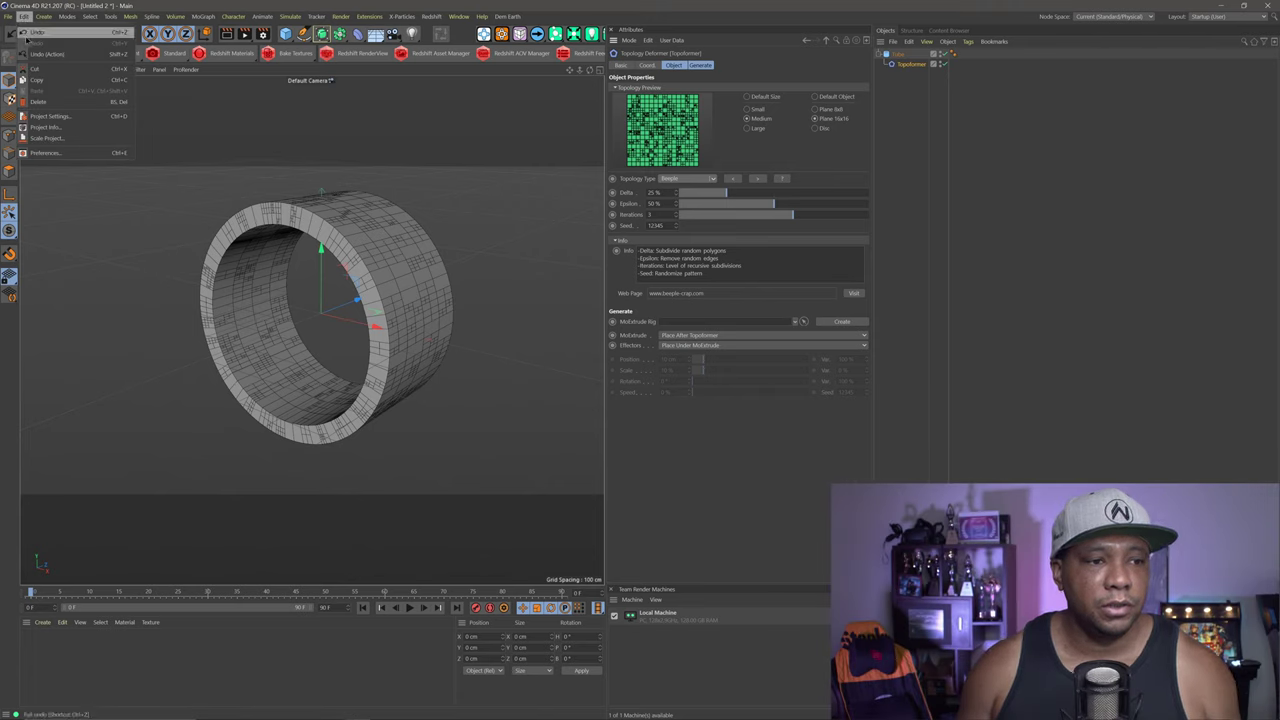
left_click(51, 117)
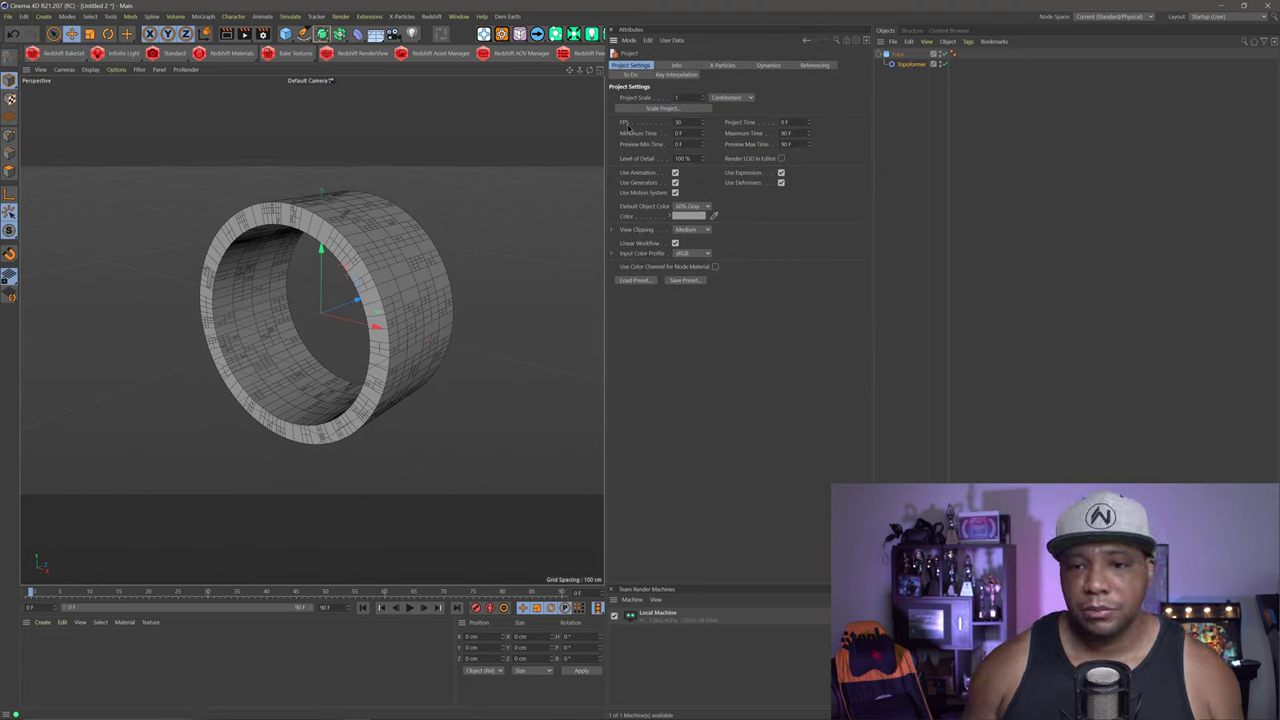
left_click(689, 122)
key("Return")
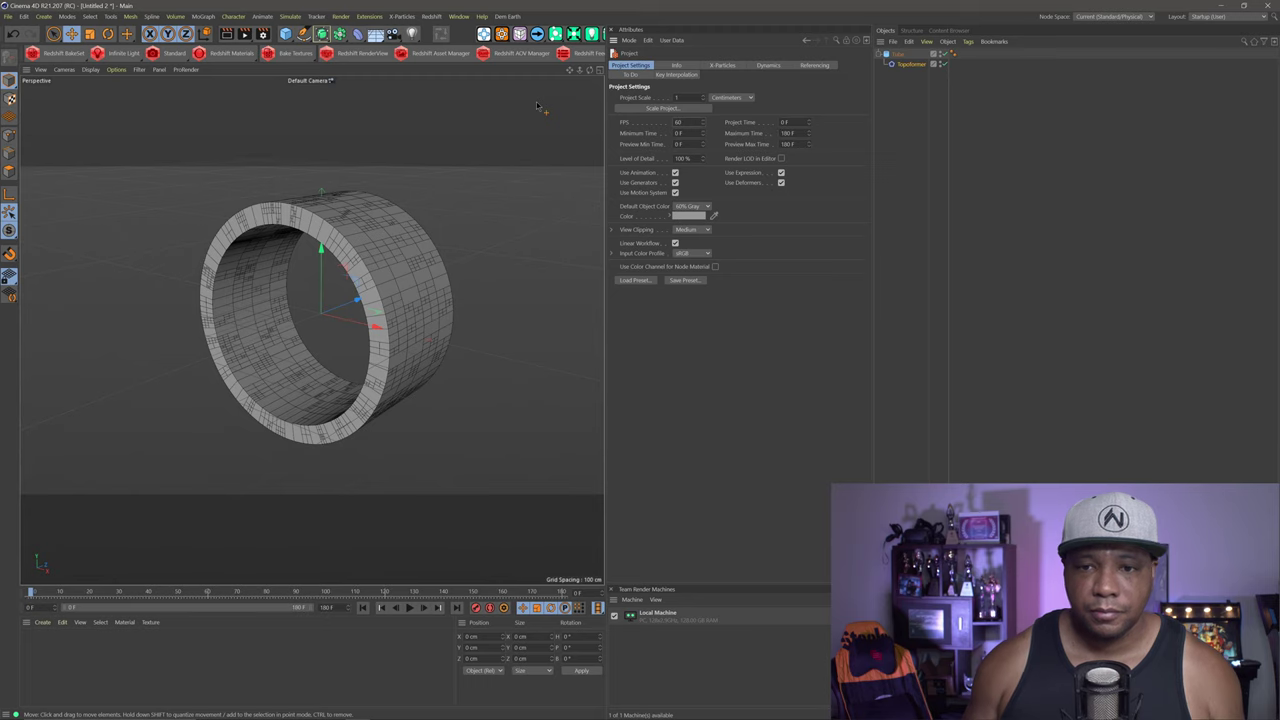
Step: Configure the render output to 60 frames per second at 1920 x 1080 pixels
left_click(262, 34)
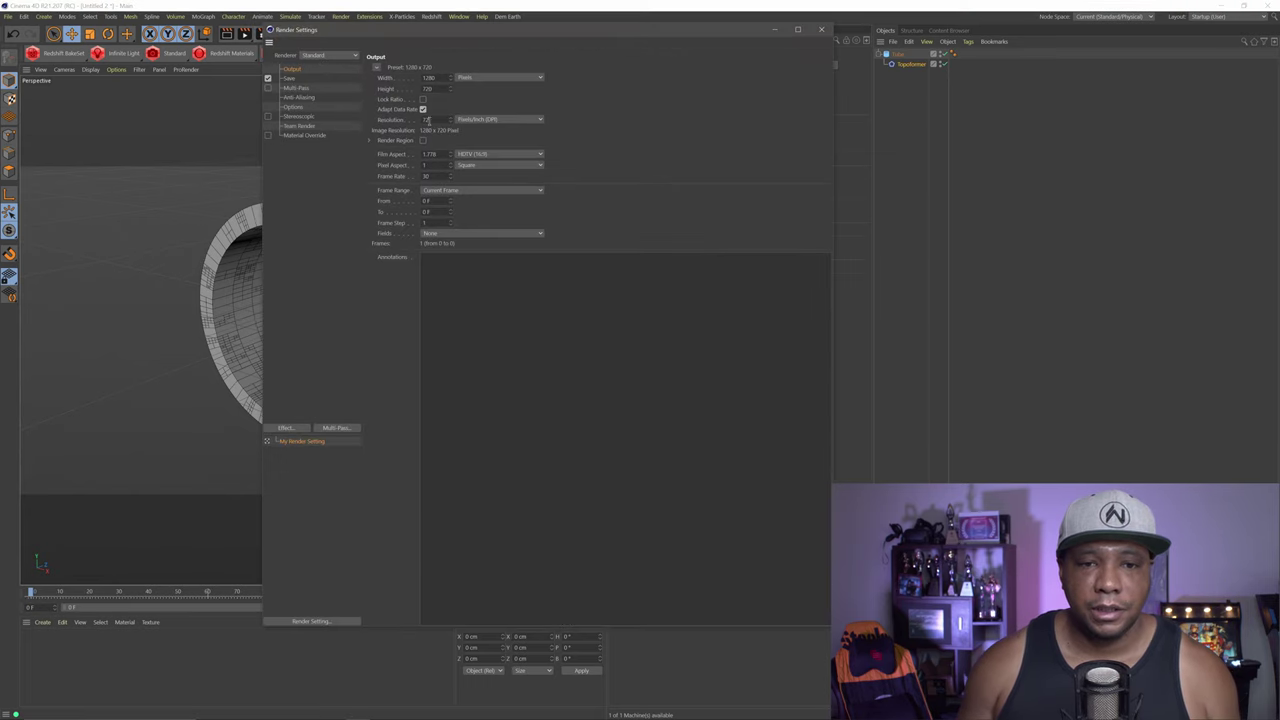
double_click(430, 176)
type("60")
key("Return")
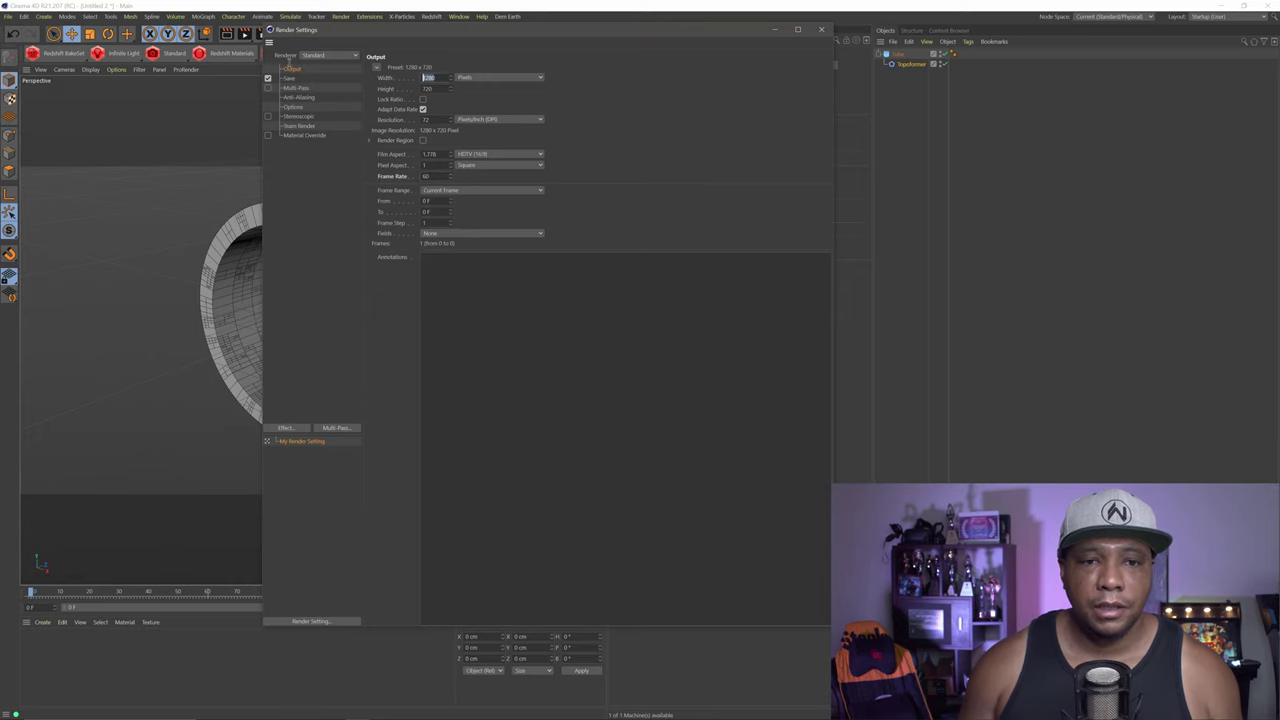
type("1920")
key("Return")
type("1080")
key("Return")
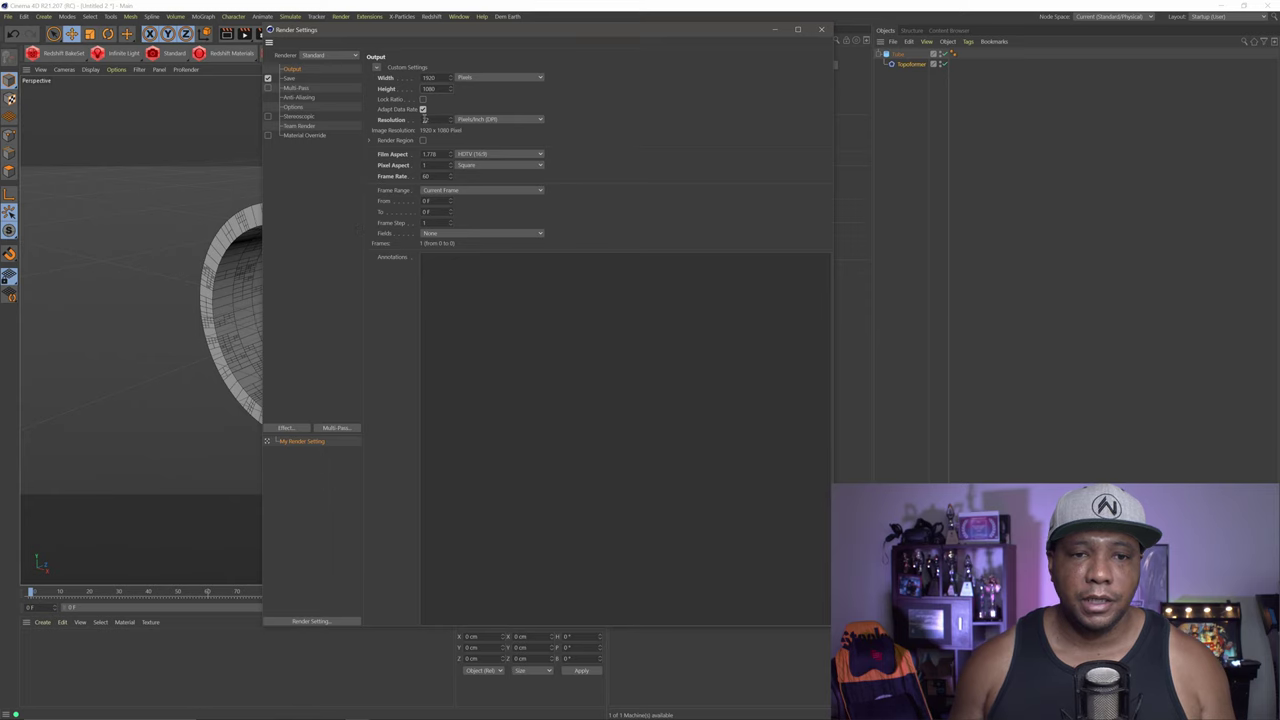
left_click(821, 32)
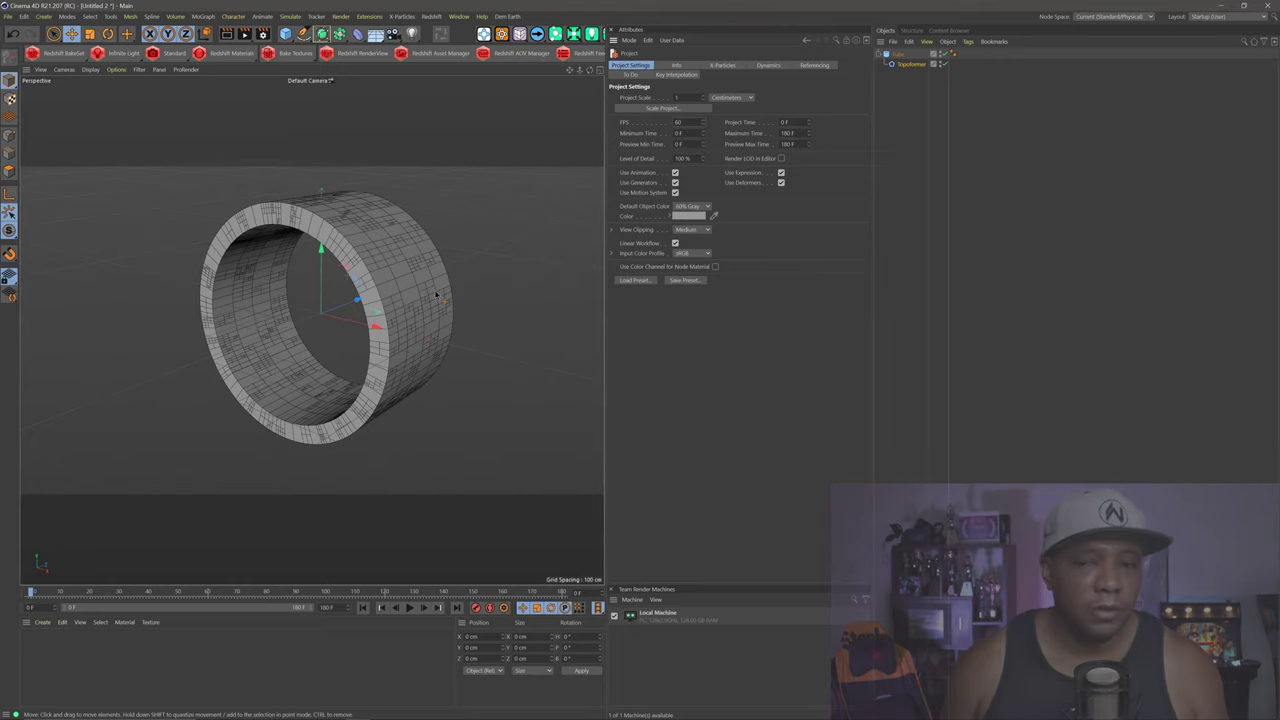
Step: Generate a MoExtrude rig from the Topoformer and bring up the MoExtrude deformer's object properties
left_click(905, 55)
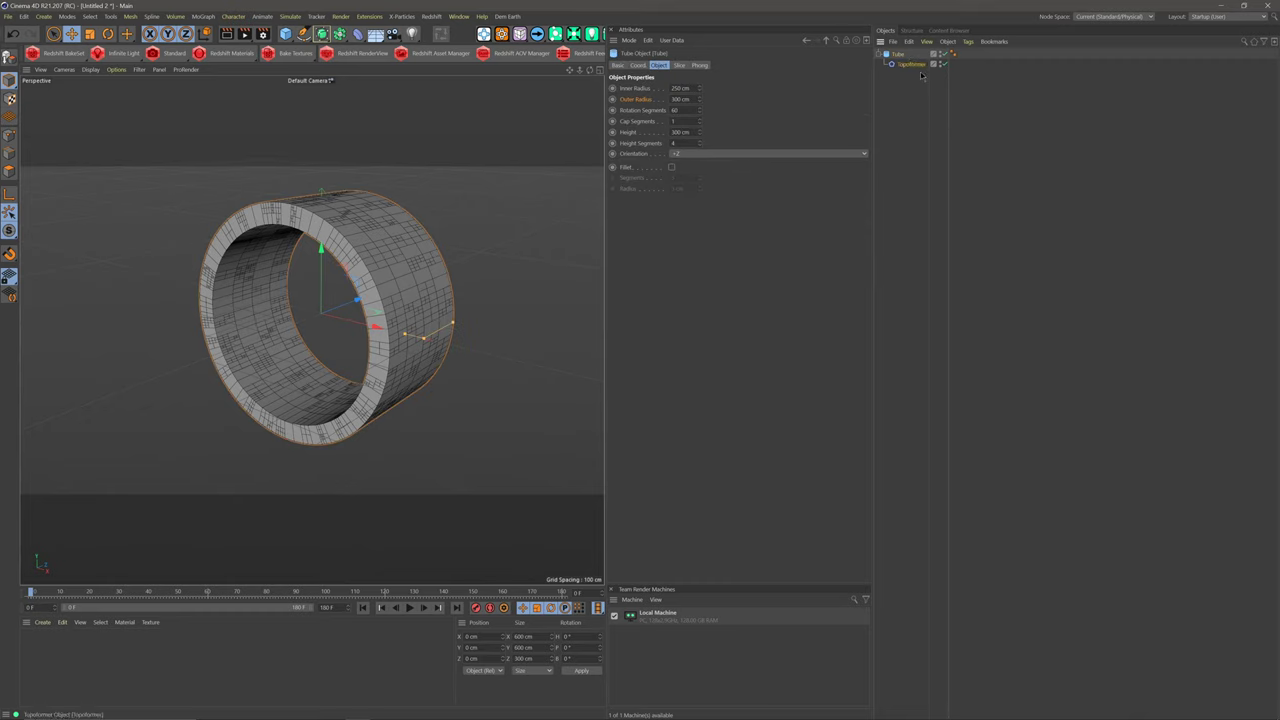
left_click(912, 64)
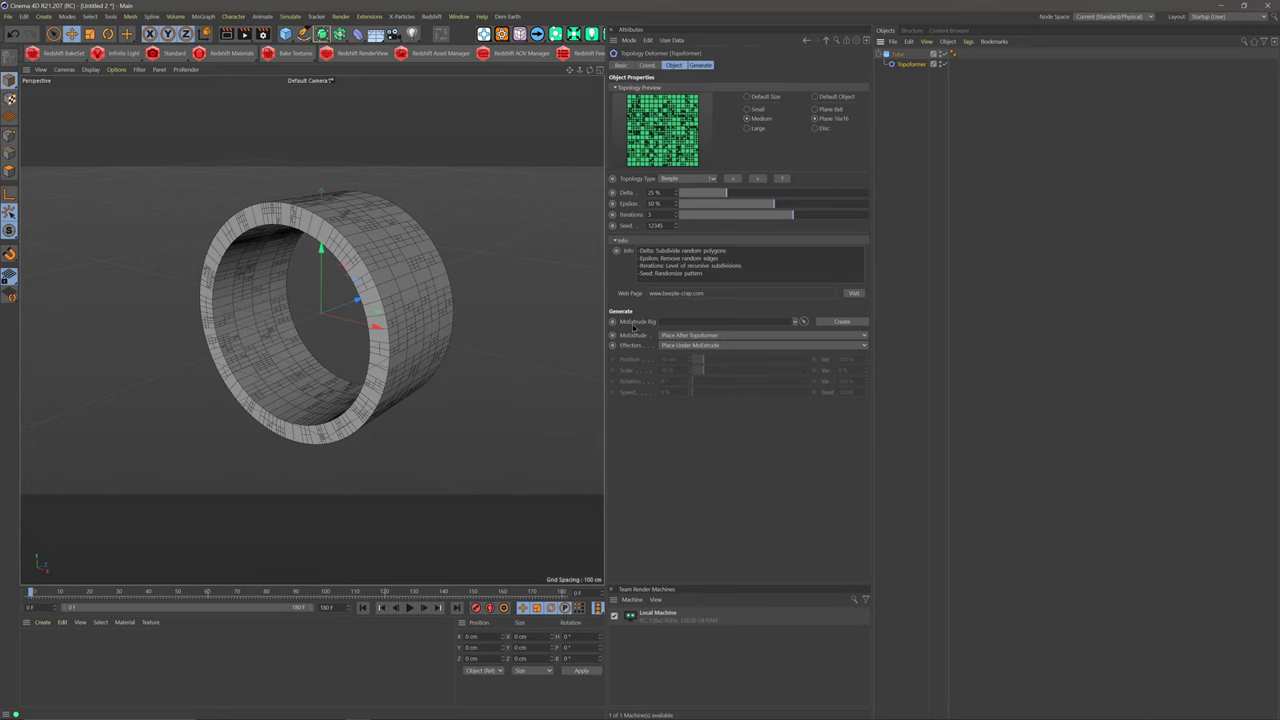
left_click(842, 322)
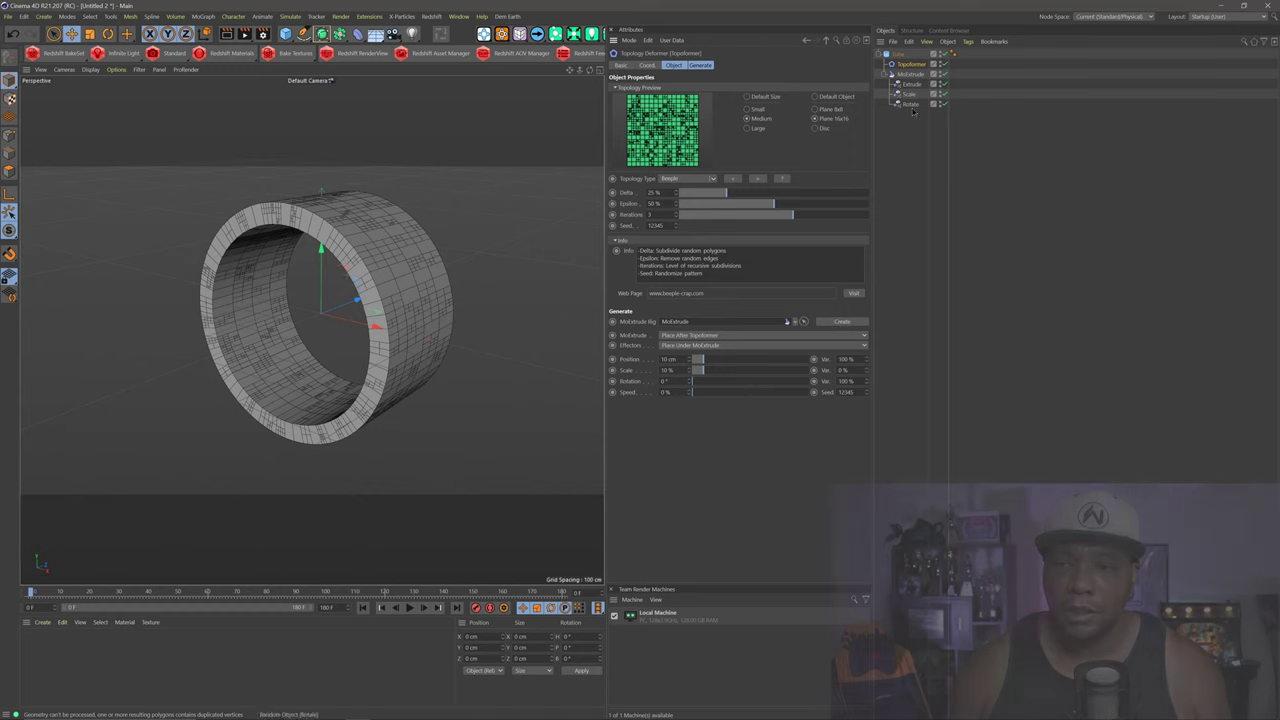
left_click(910, 75)
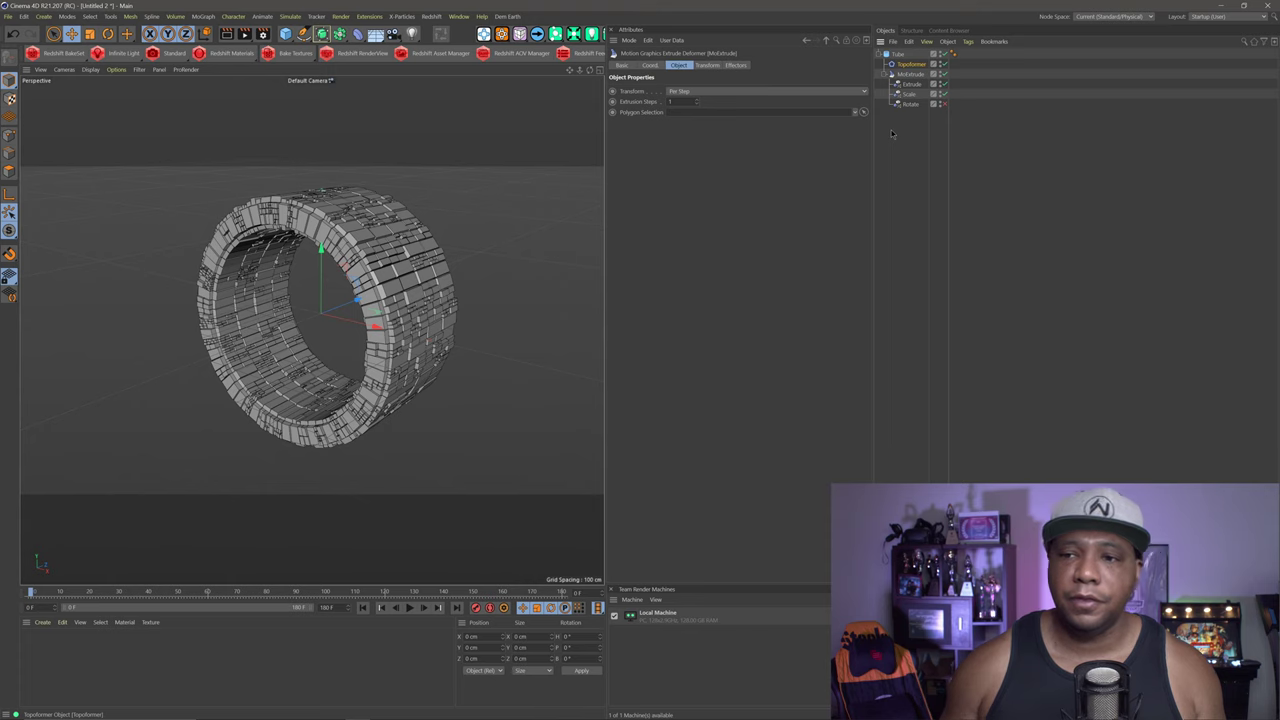
Step: Set the Scale of the Topoformer's generated MoExtrude rig to 5%
left_click(908, 64)
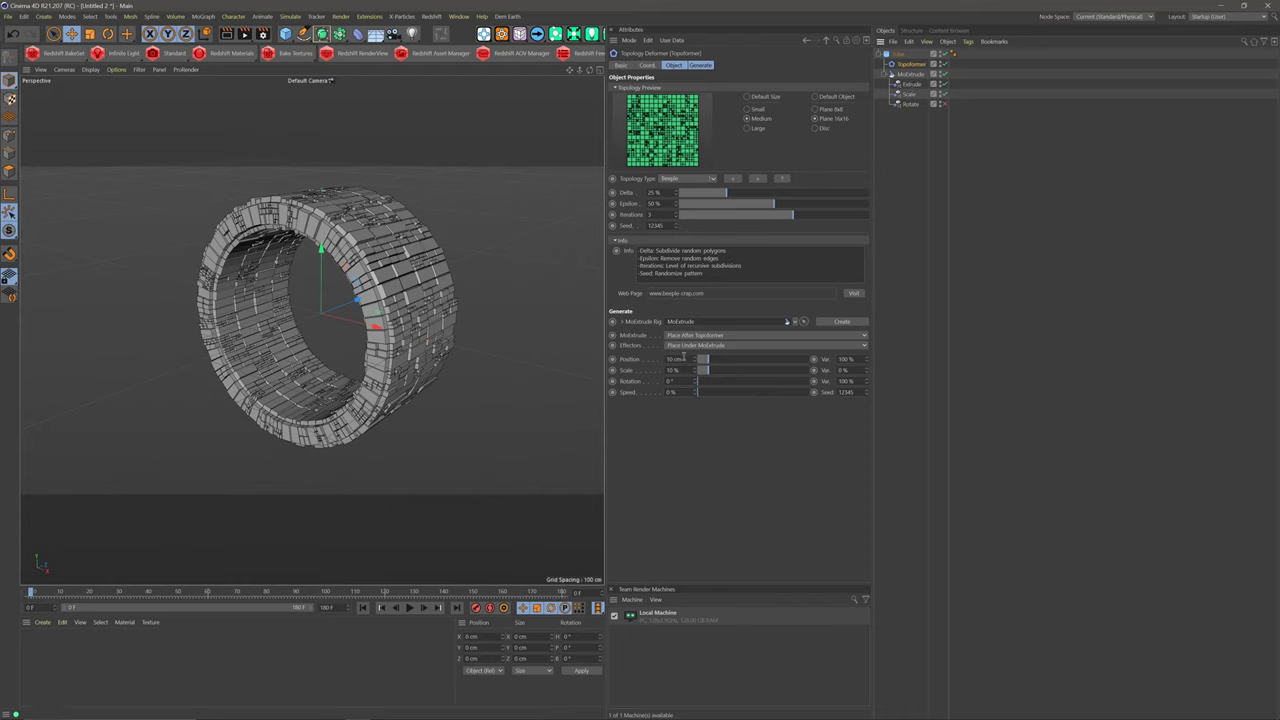
double_click(676, 370)
type("5")
key("Return")
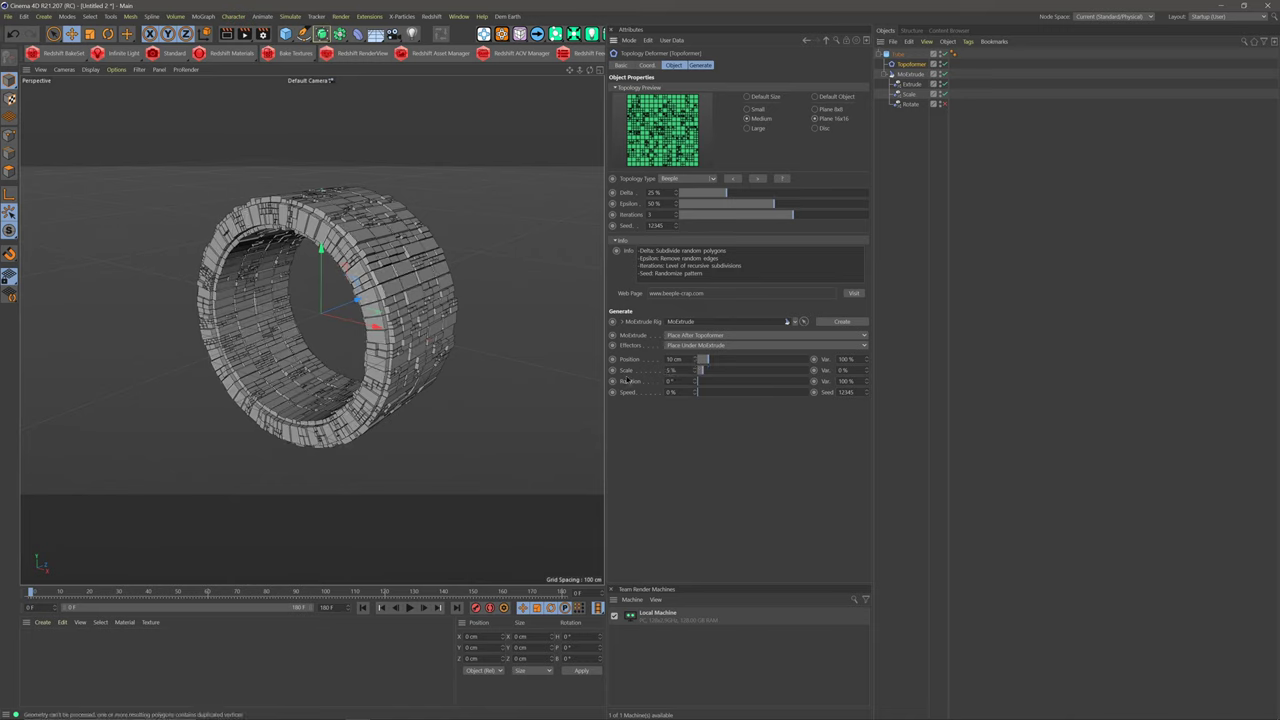
Step: Increase the Position value of the Topoformer's MoExtrude rig to 22 cm so the tube's panels extrude further
left_click_drag(708, 360, 725, 361)
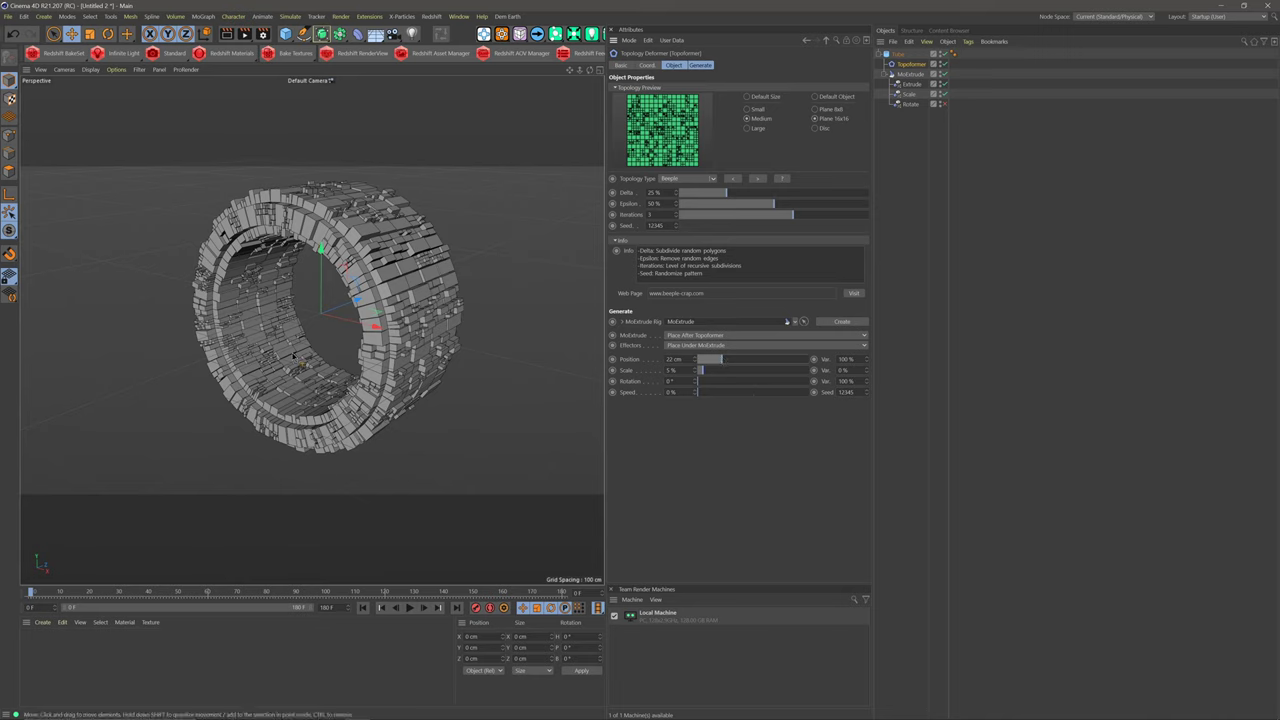
scroll(293, 355, "up", 5)
scroll(293, 353, "down", 2)
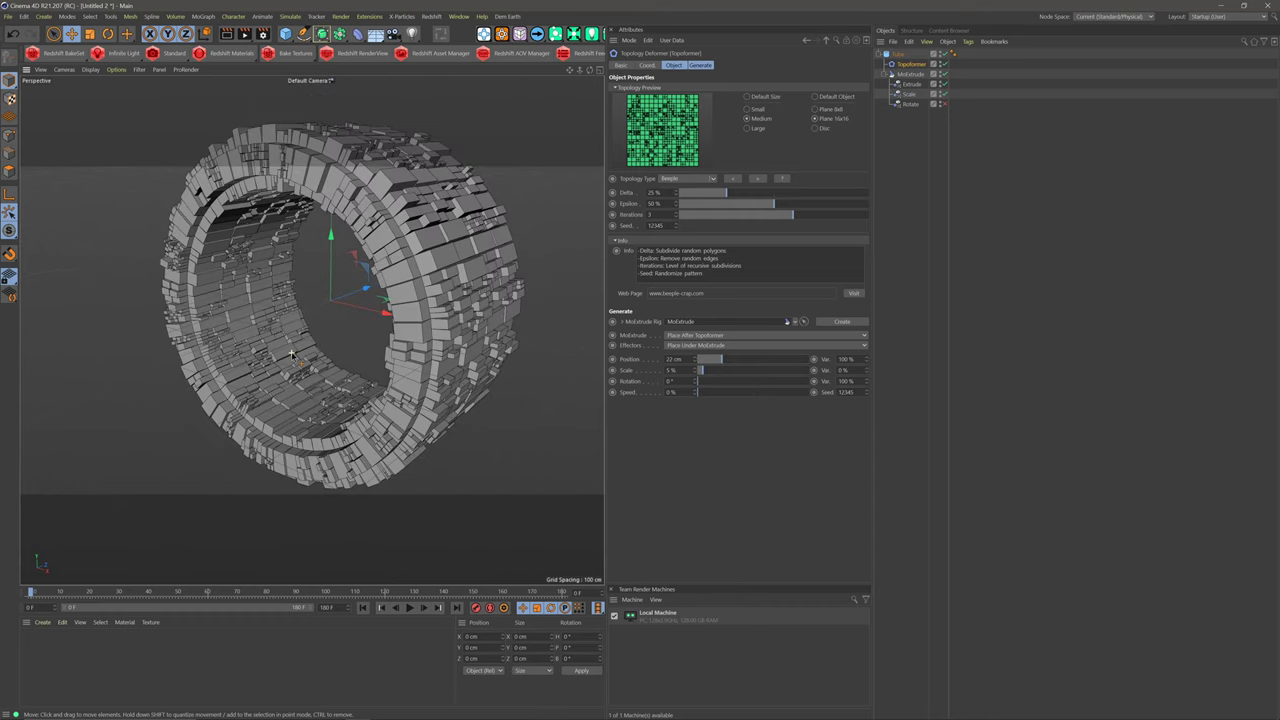
scroll(293, 355, "down", 3)
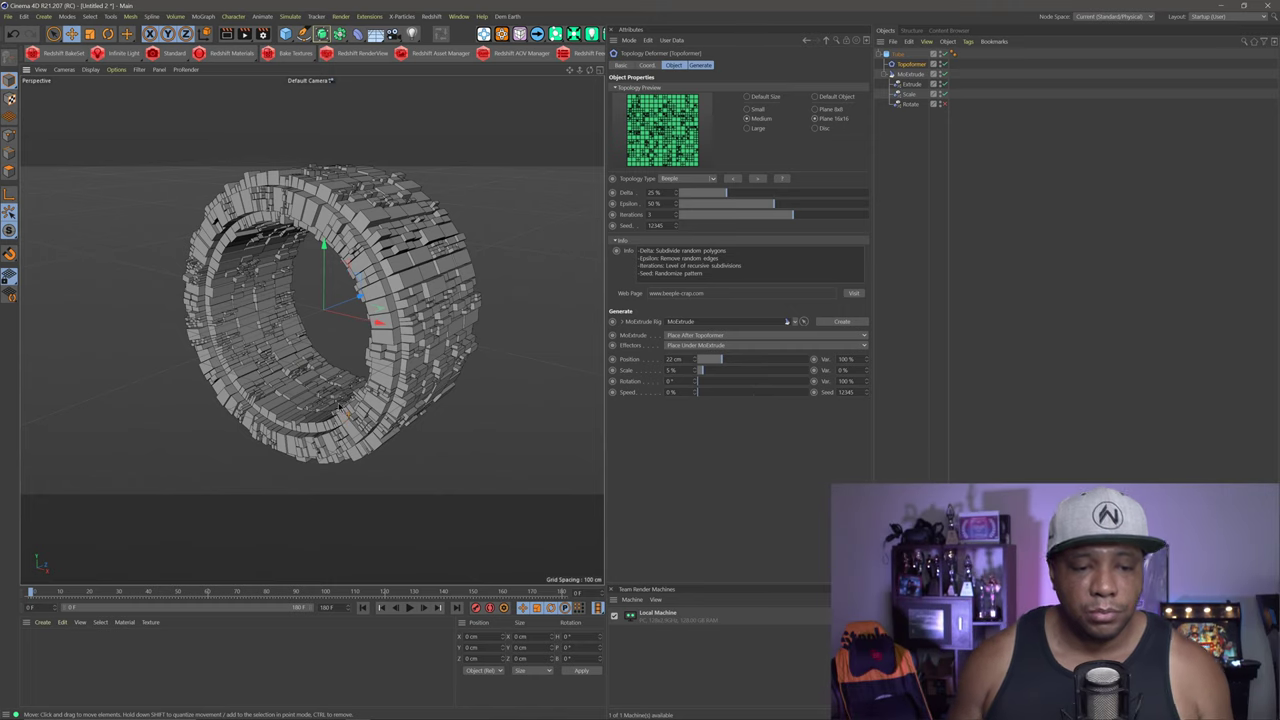
left_click_drag(413, 333, 385, 328, "alt")
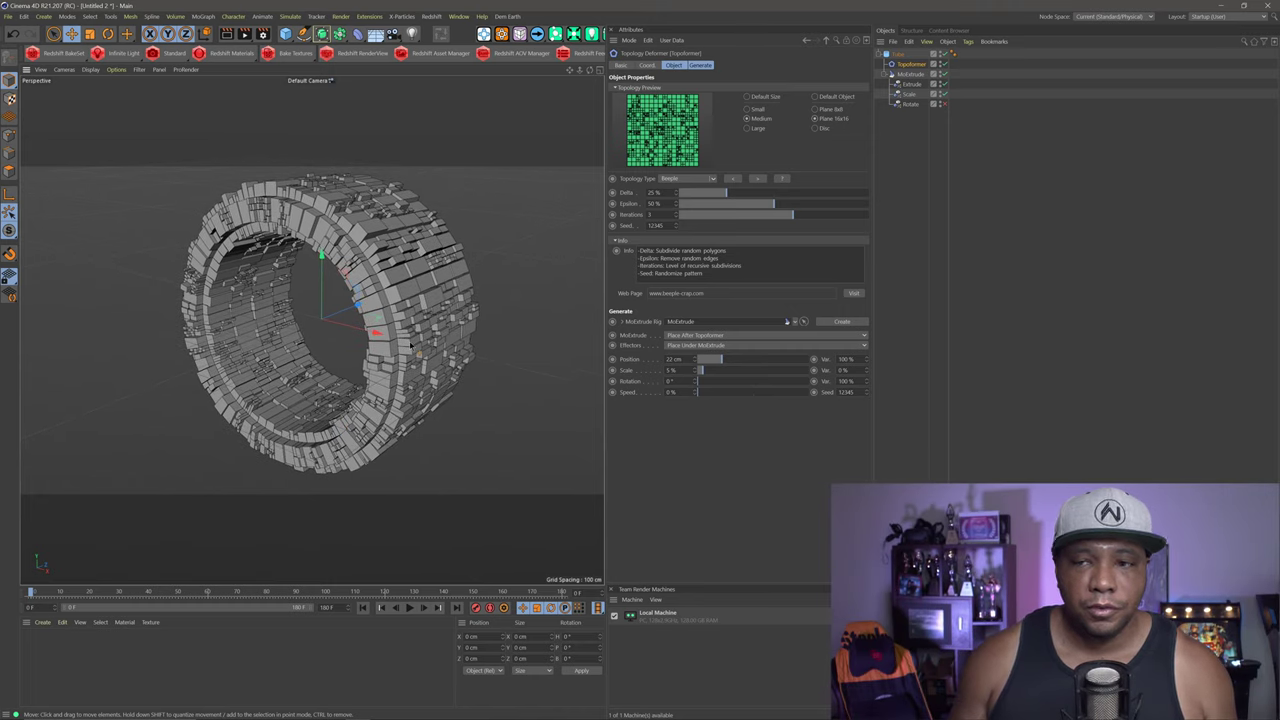
Step: Duplicate the tube together with its deformers and hide the original
left_click(880, 55)
left_click(900, 56)
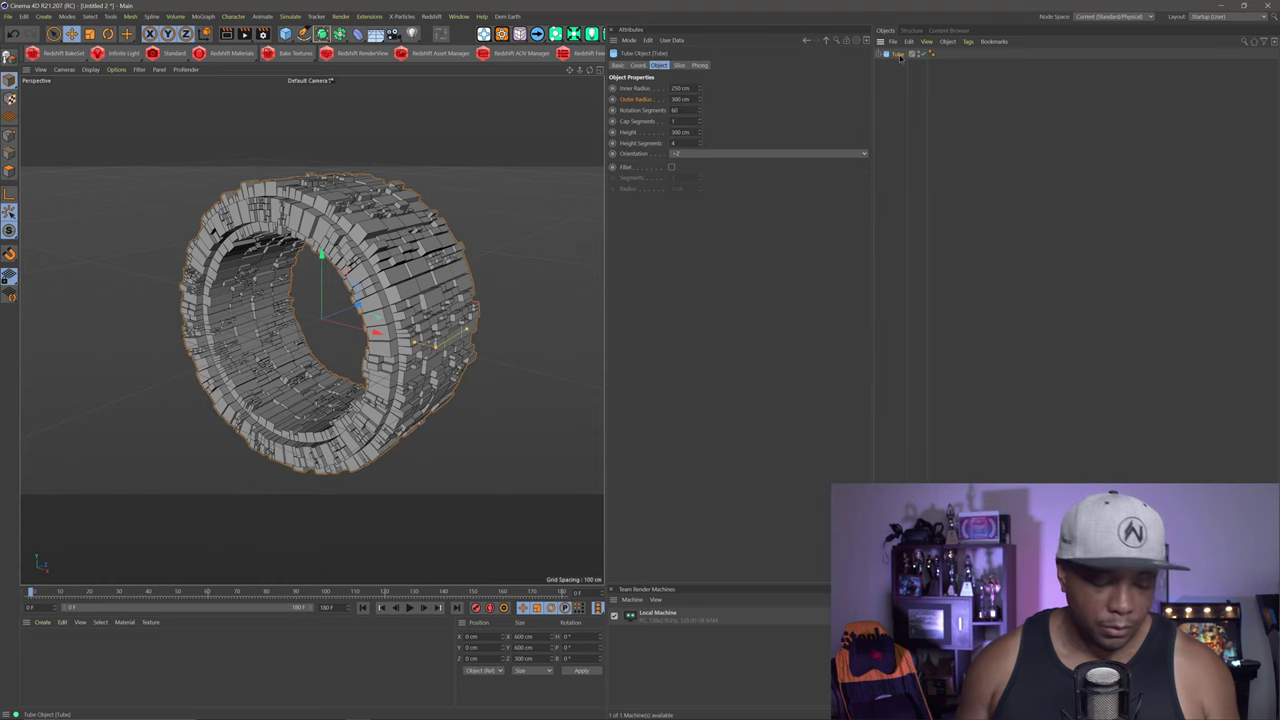
left_click_drag(903, 63, 906, 68, "ctrl")
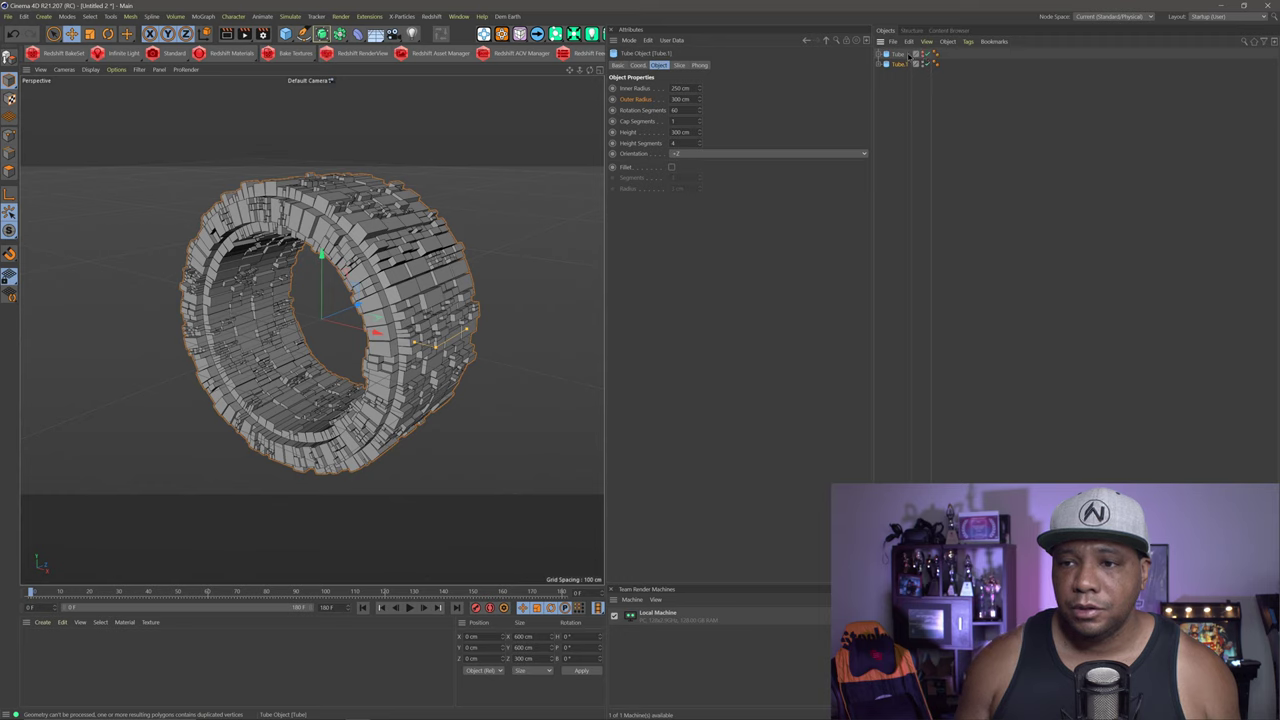
Step: Select the duplicate tube with all its deformers and effectors and merge them into one polygon object with Connect Objects + Delete
left_click(883, 65)
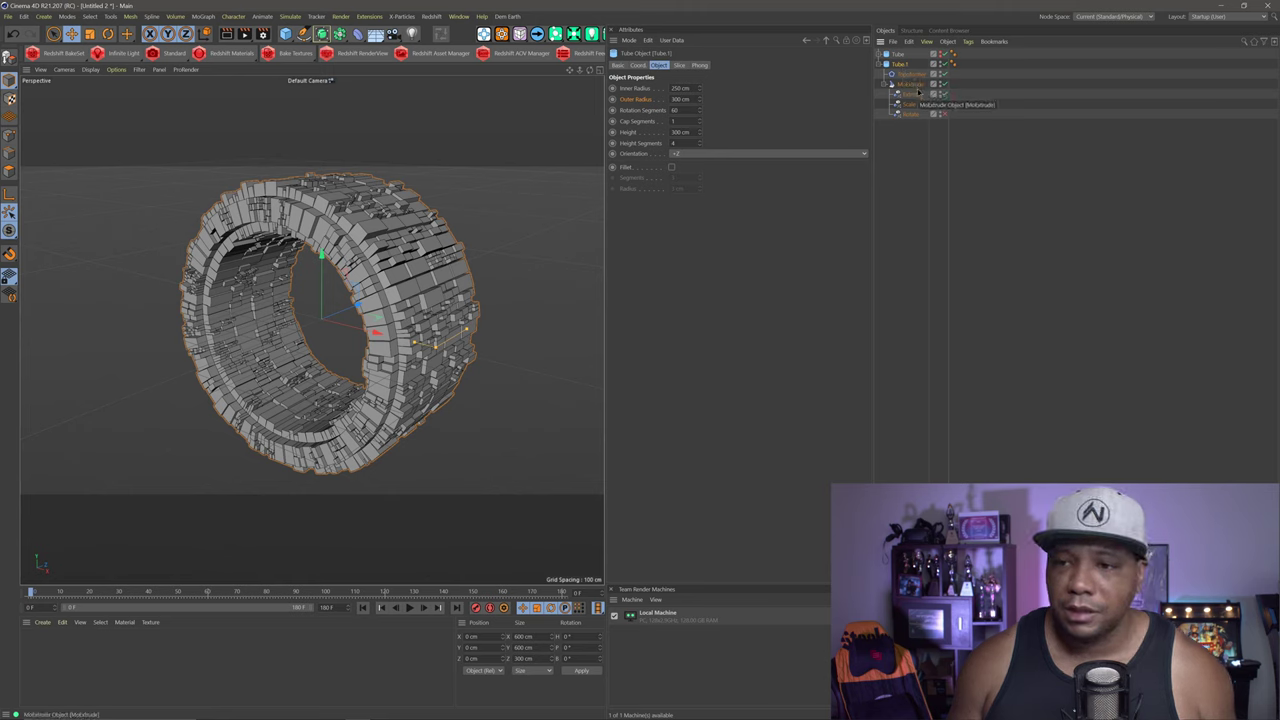
left_click(910, 114, "shift")
left_click(947, 42)
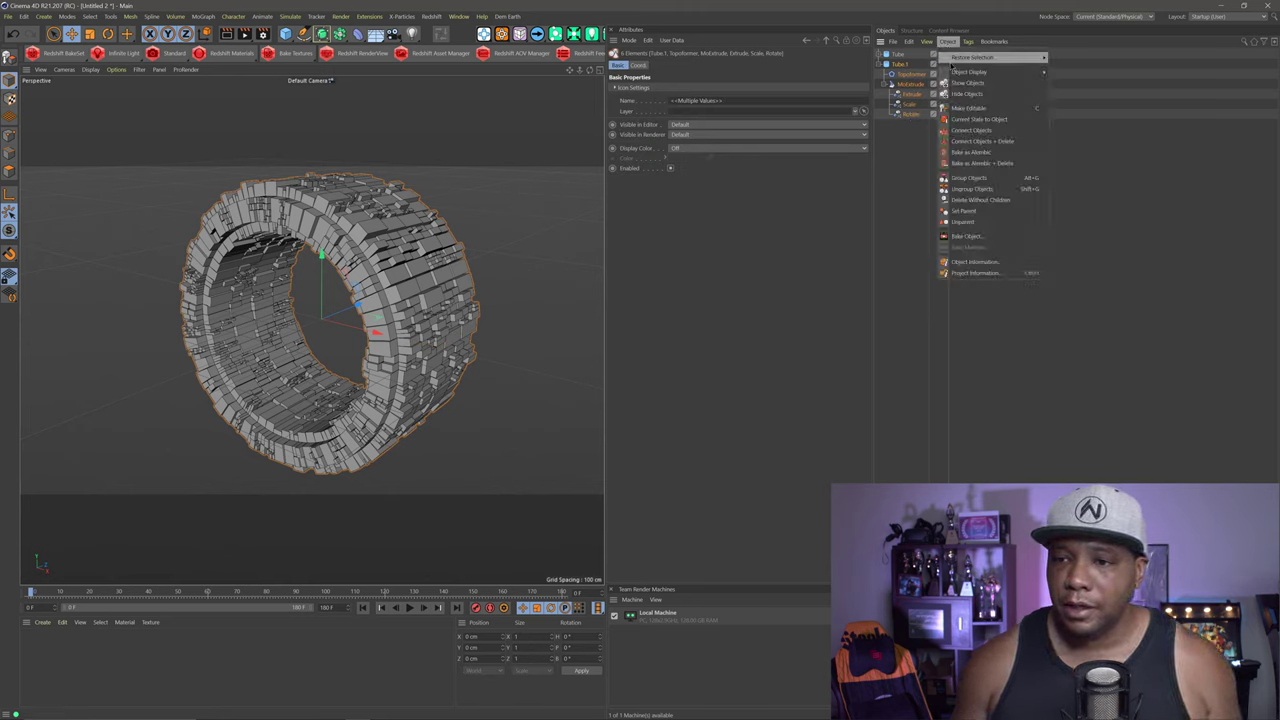
left_click(1000, 142)
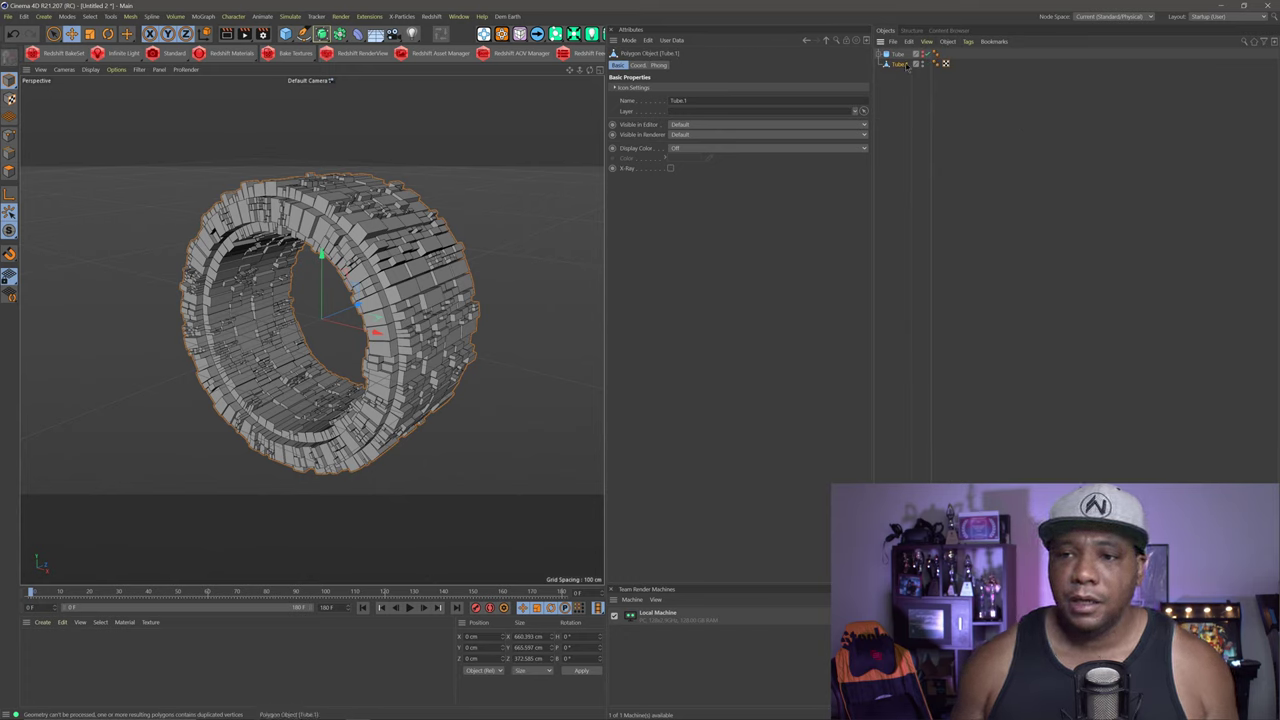
Step: Add a MoGraph Cloner and make the merged tube copy its child
mouse_move(355, 310)
left_mouse_down()
mouse_move(200, 300)
mouse_move(355, 318)
mouse_move(283, 316)
mouse_move(349, 295)
left_mouse_up()
scroll(355, 298, "down", 5)
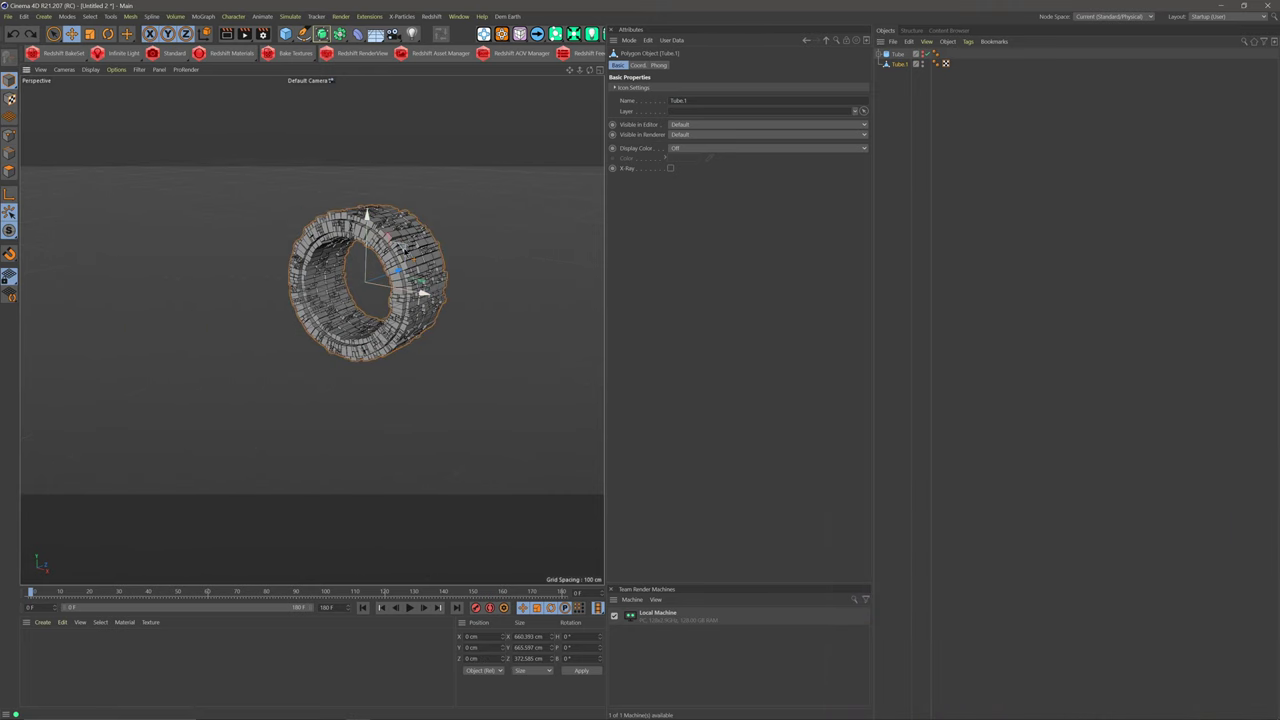
left_click_drag(355, 298, 320, 300, "alt")
left_click(204, 17)
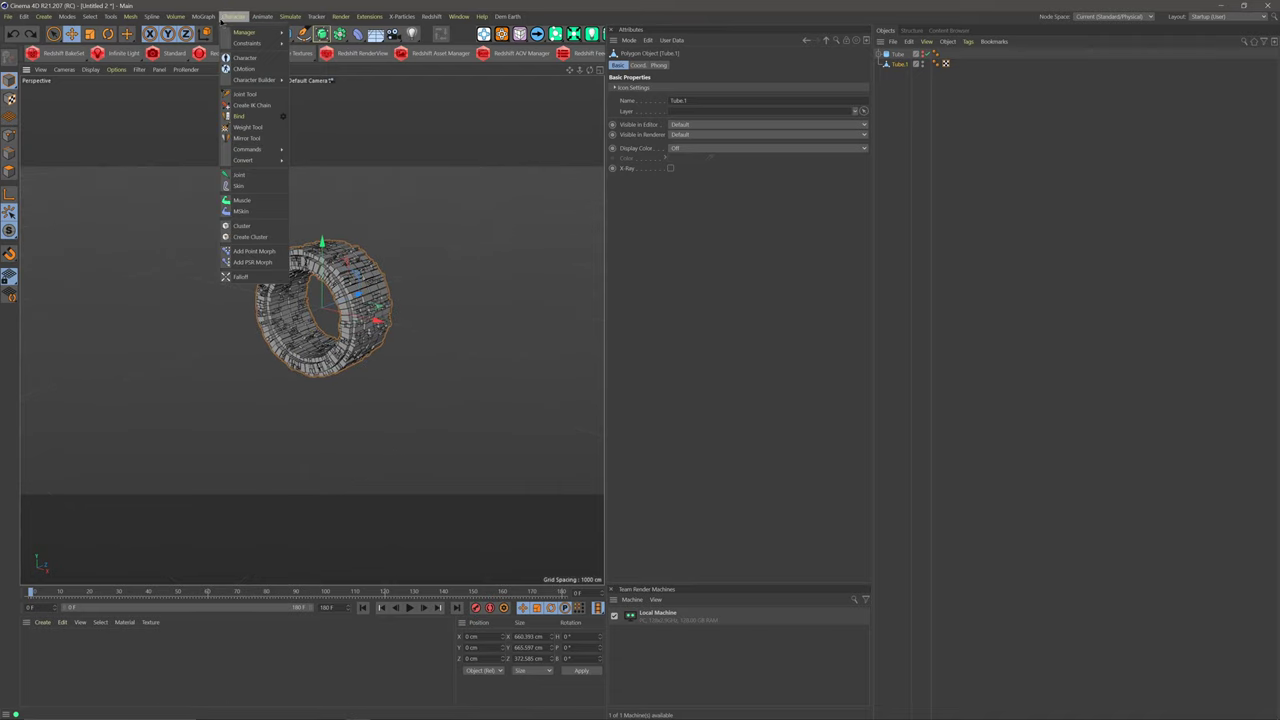
left_click(212, 47)
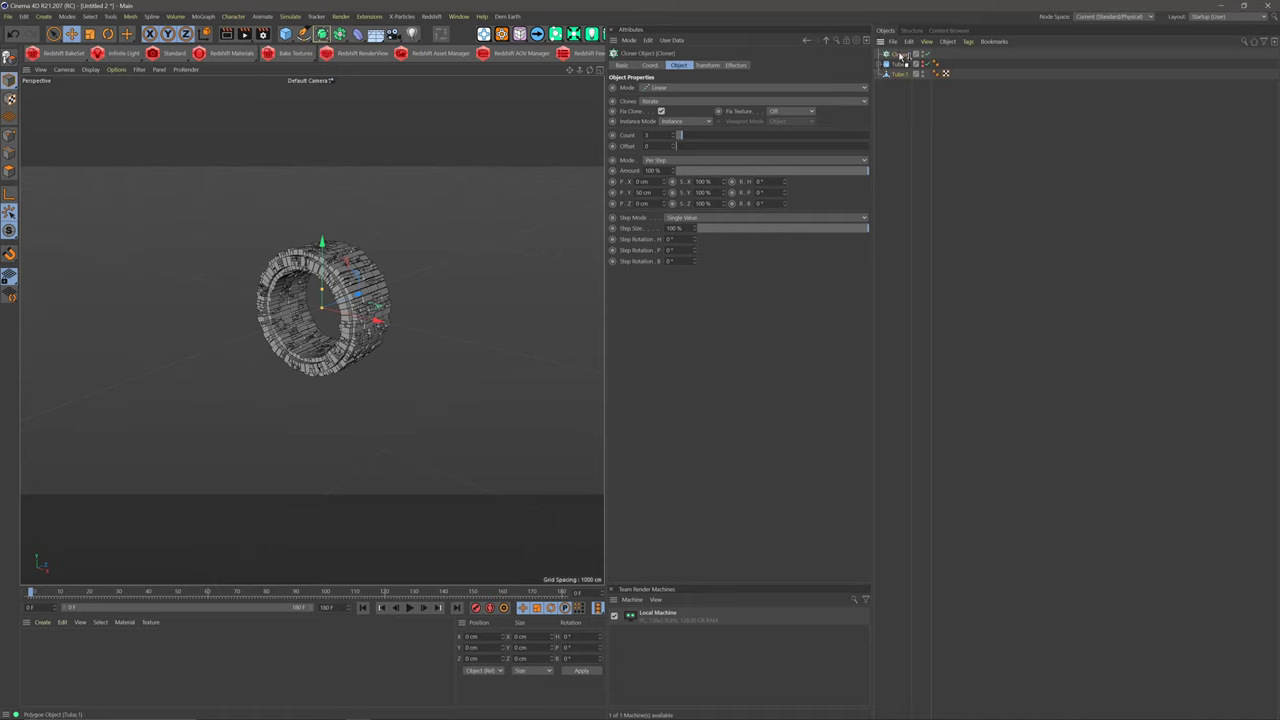
left_click_drag(903, 57, 901, 57)
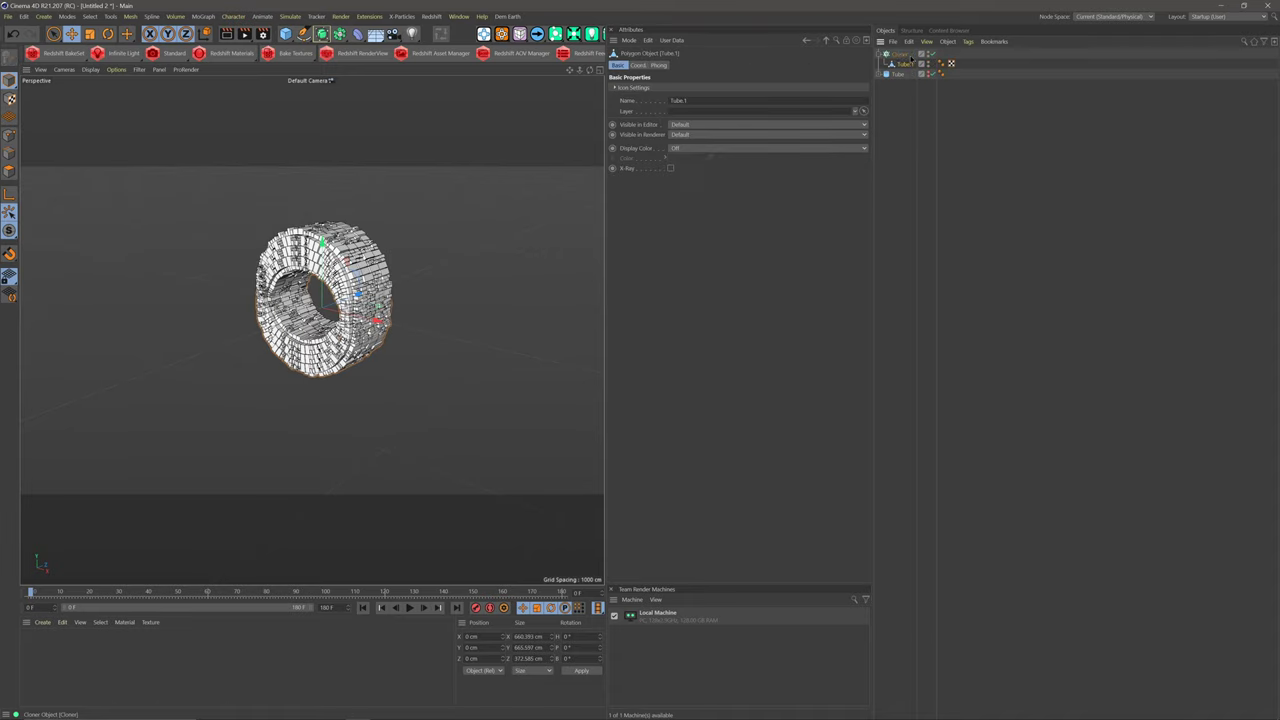
Step: Set the Cloner's mode to Object and assign a new Circle spline as the object to clone onto
left_click(900, 53)
left_click(654, 88)
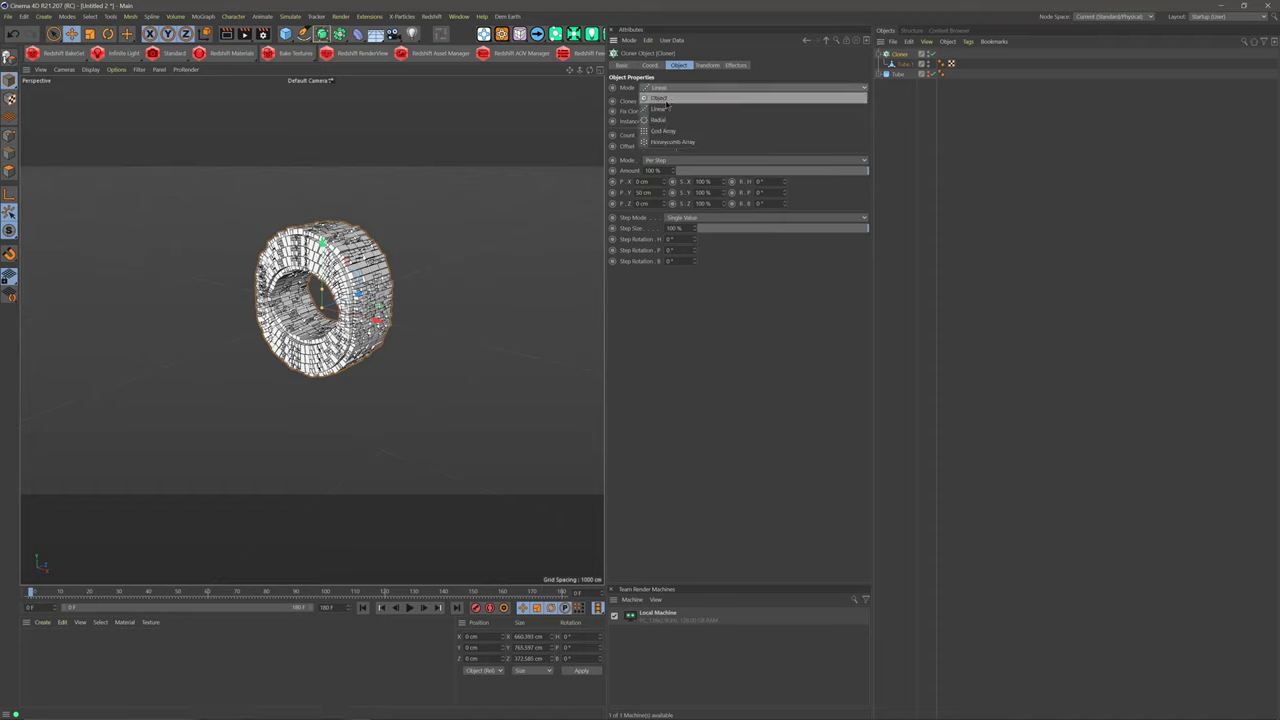
left_click(665, 100)
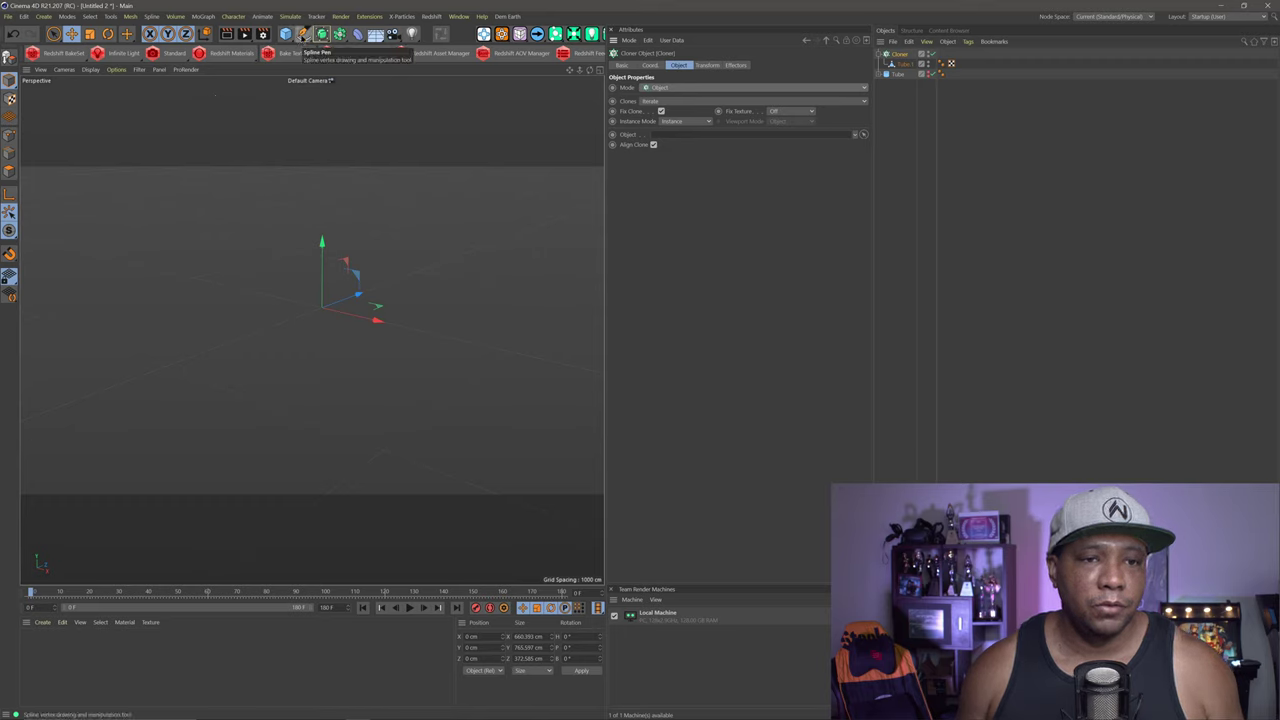
left_click(303, 35)
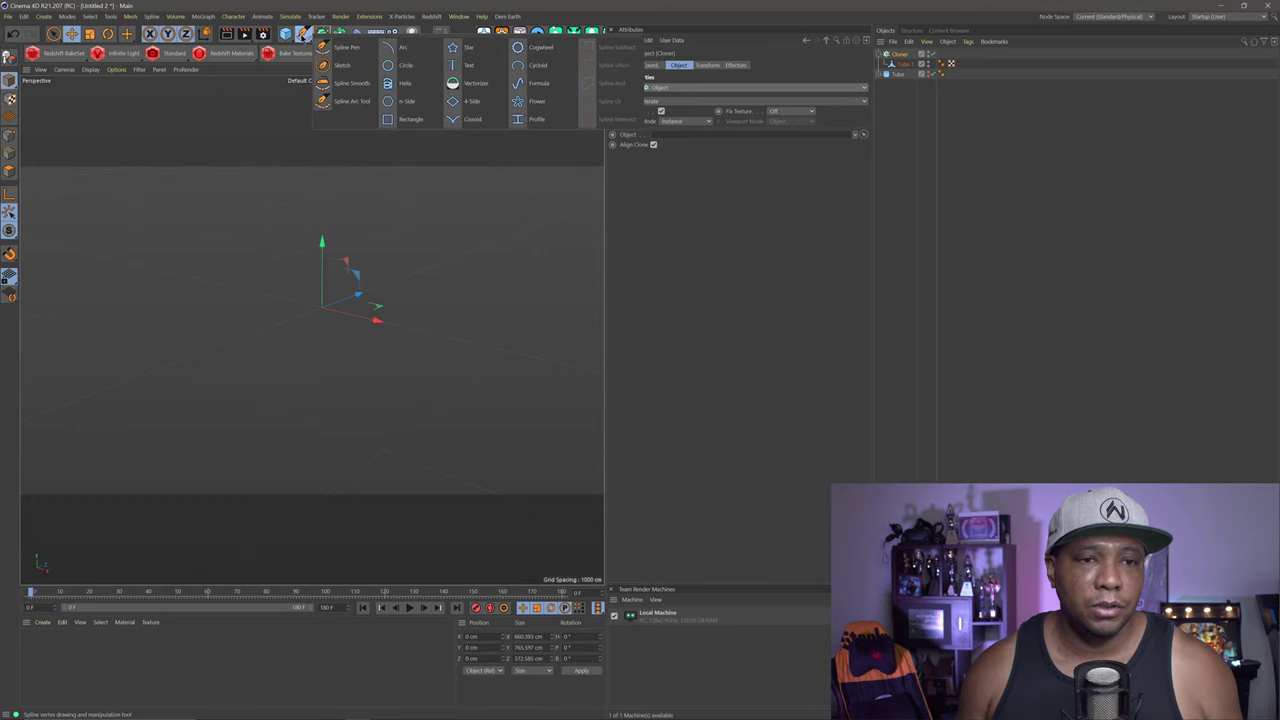
left_click(409, 66)
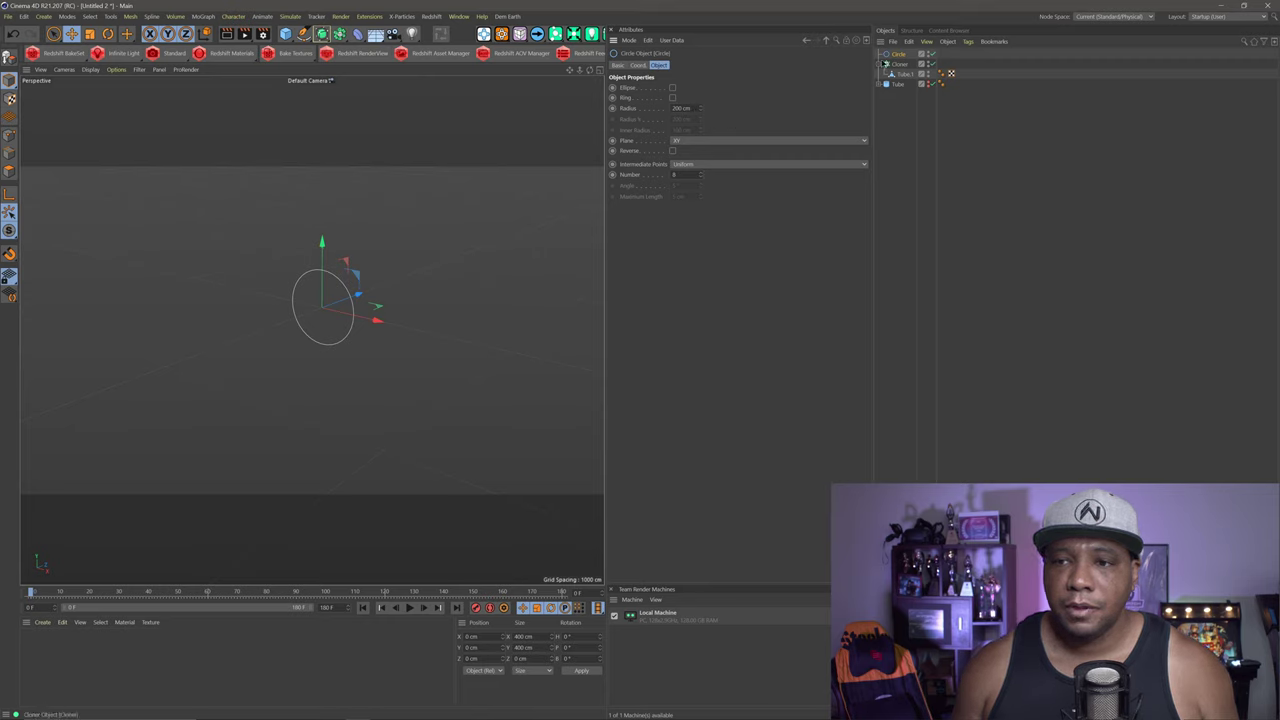
left_click(910, 63)
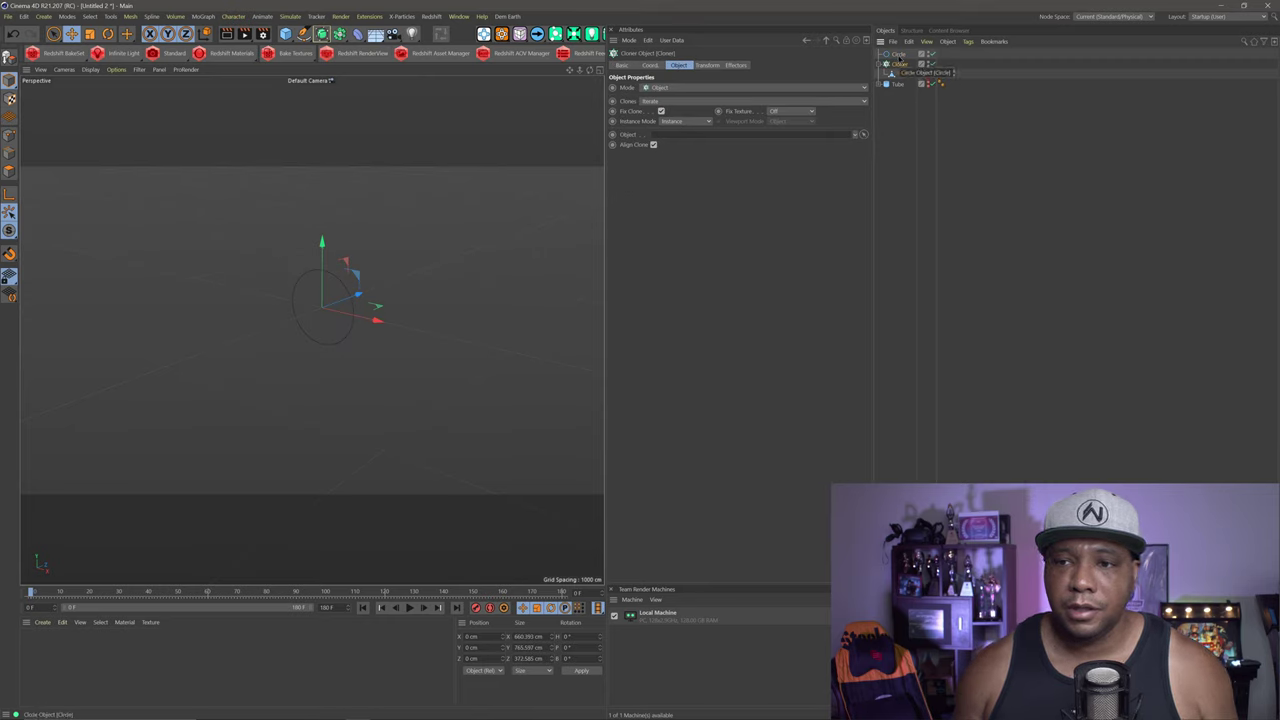
left_click_drag(697, 140, 697, 140)
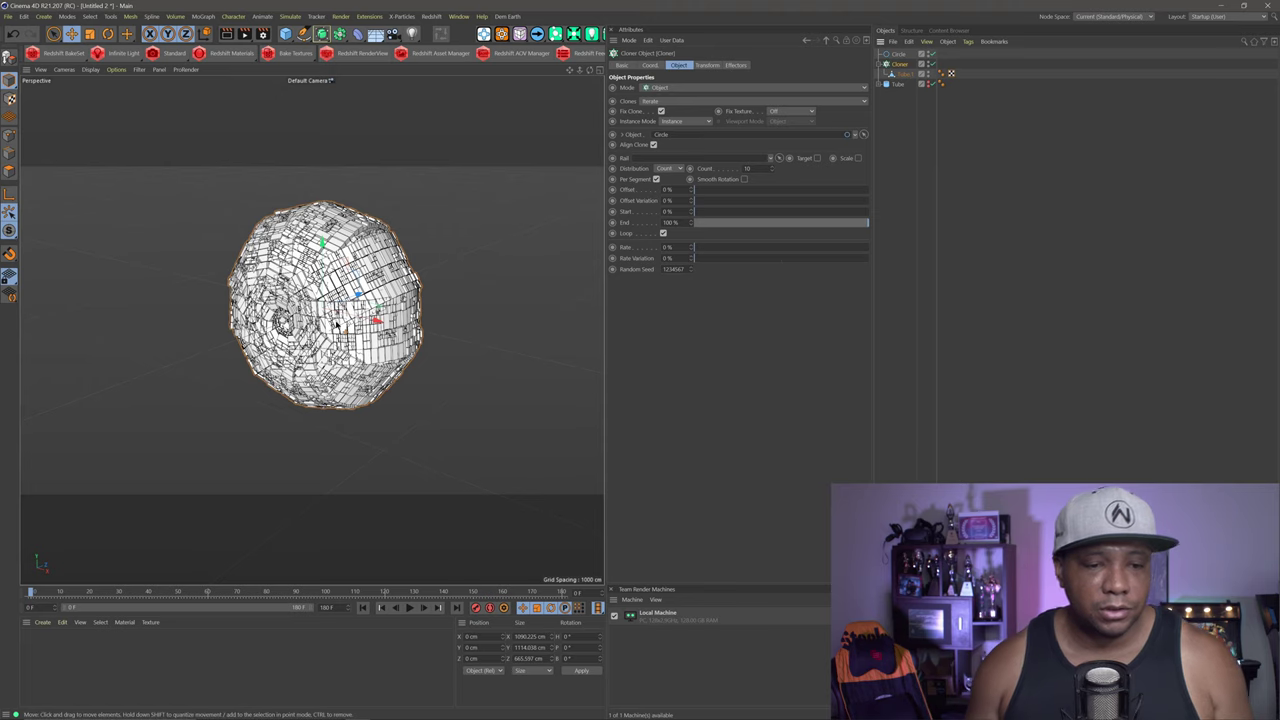
Step: Set the Circle spline's plane to XZ and its radius to 3000 cm
scroll(340, 322, "up", 1)
scroll(346, 322, "up", 1)
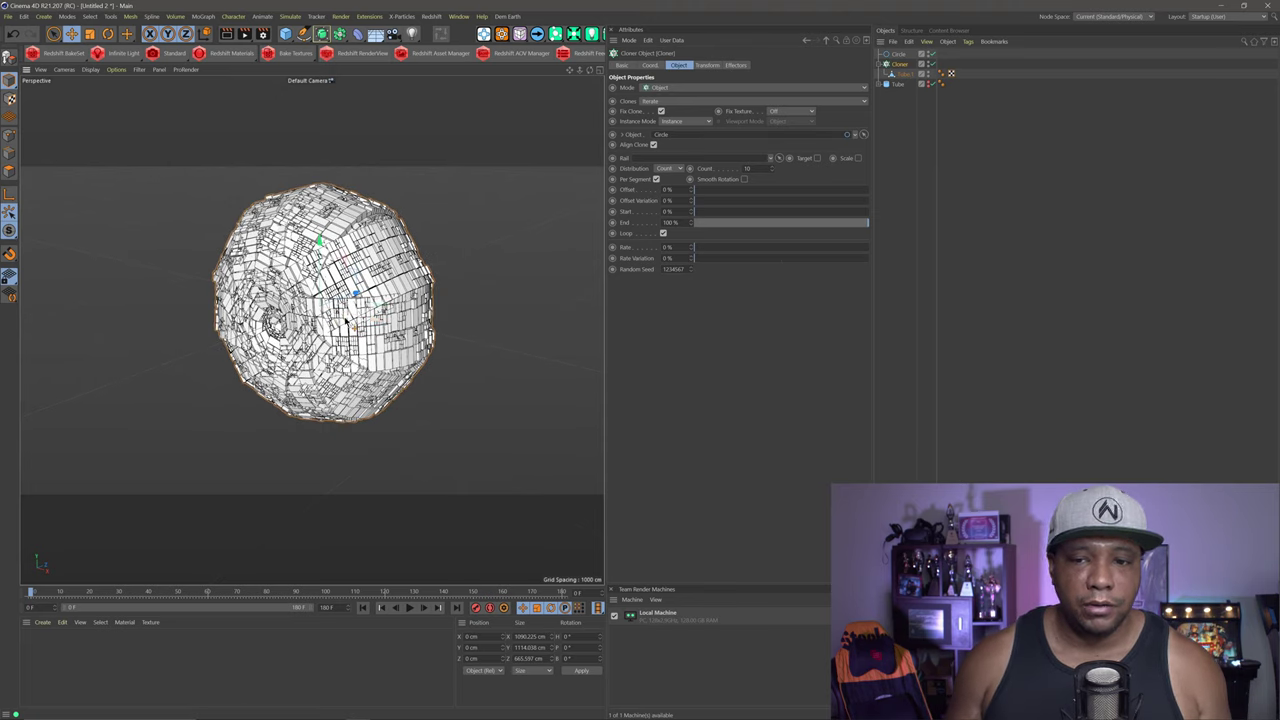
scroll(346, 322, "down", 1)
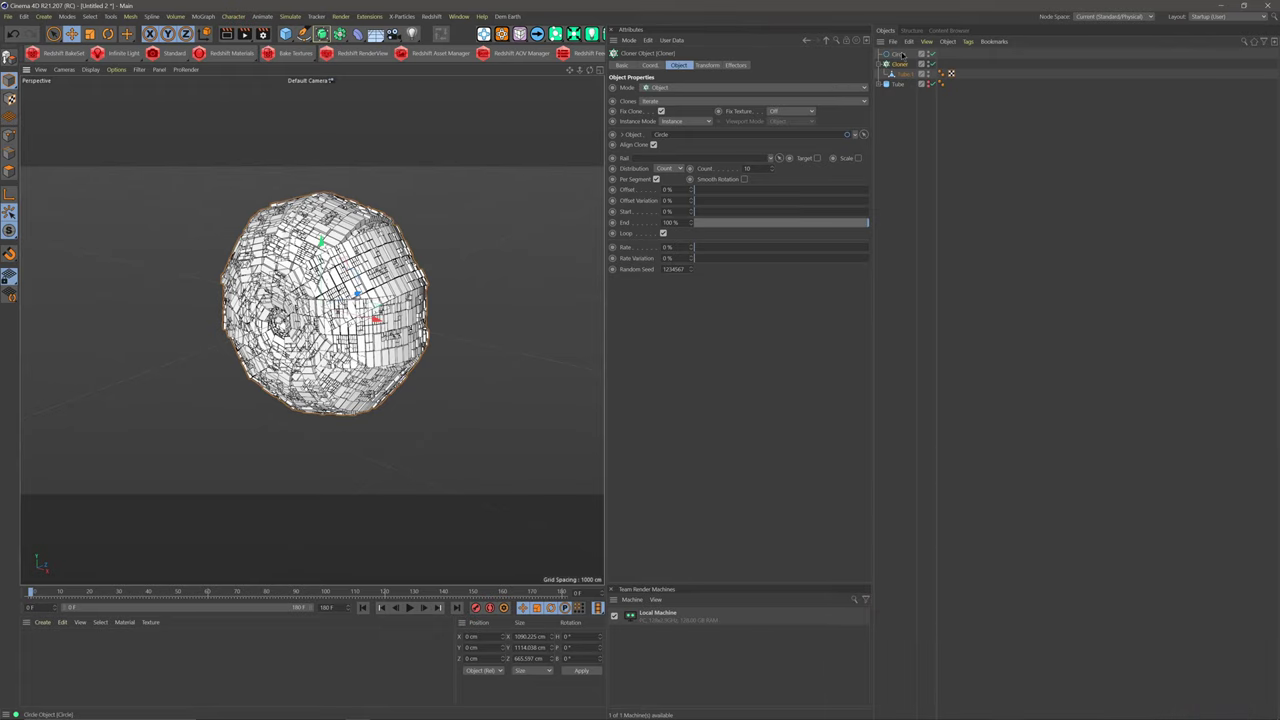
left_click(897, 54)
left_click(697, 141)
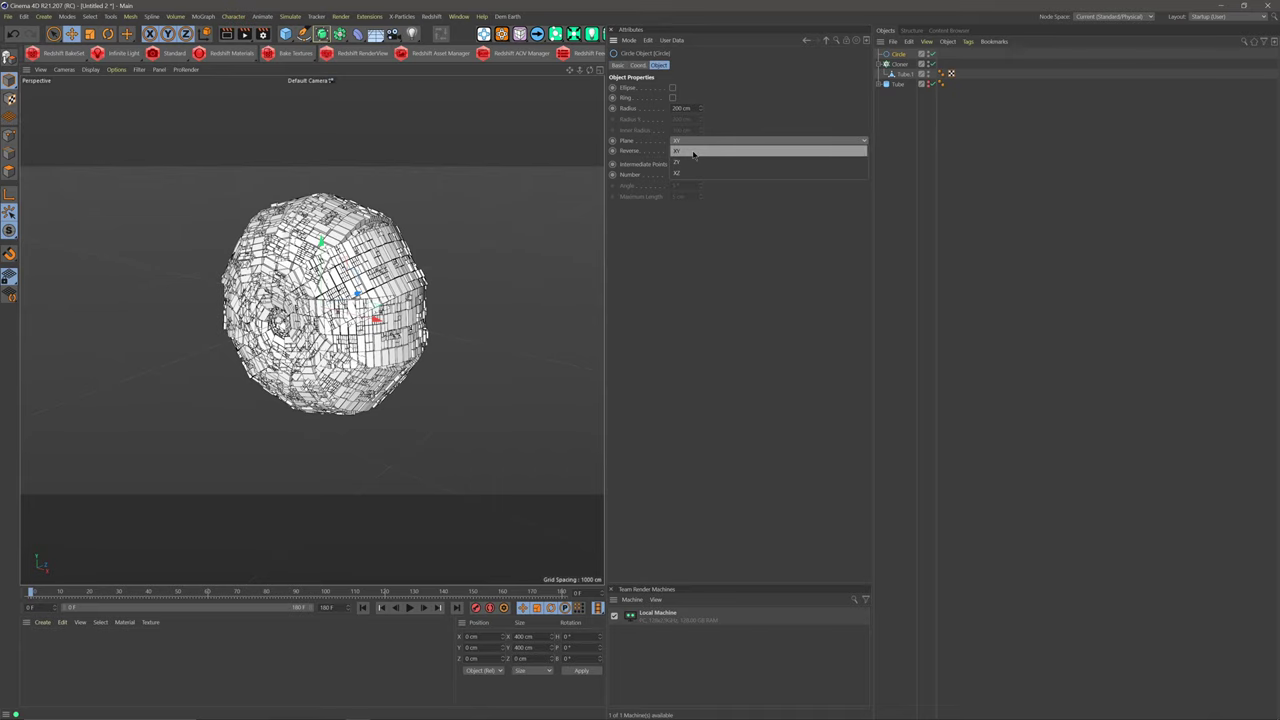
left_click(688, 172)
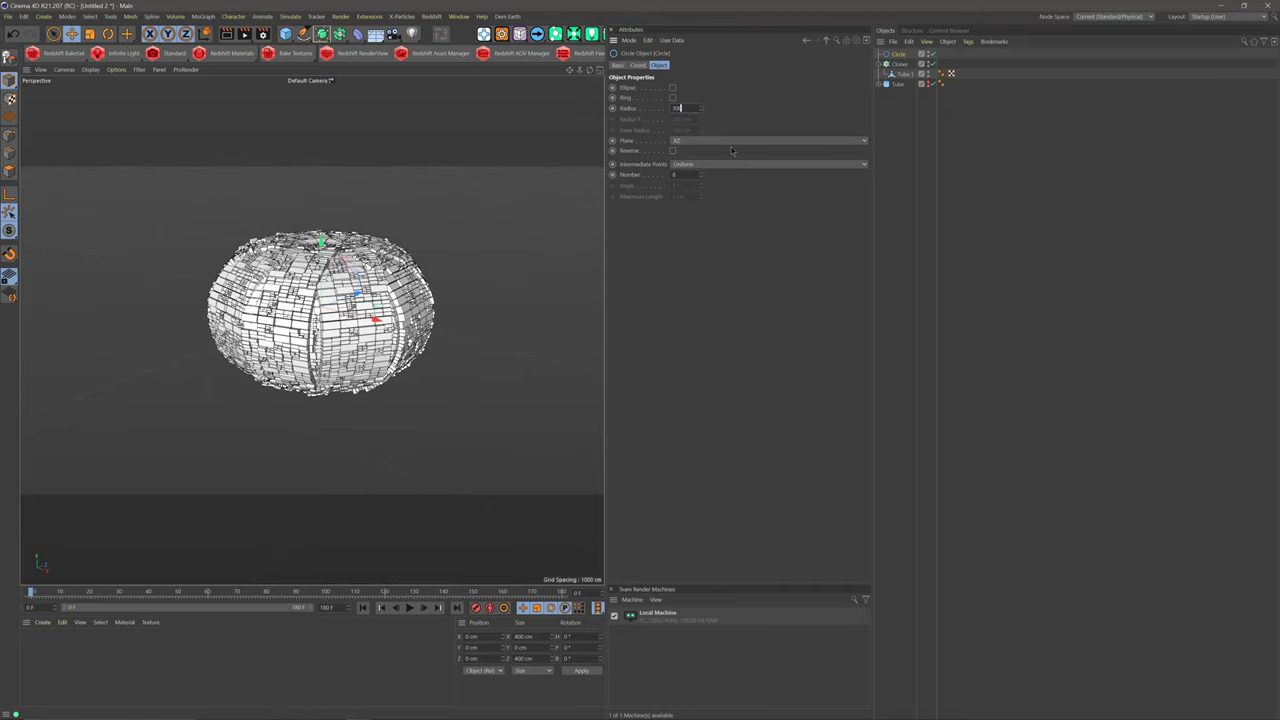
type("0")
key("Return")
mouse_move(380, 250)
left_mouse_down("alt")
mouse_move(410, 300)
mouse_move(412, 258)
left_mouse_up("alt")
scroll(410, 300, "down", 3)
middle_click_drag(416, 267, 369, 275, "alt")
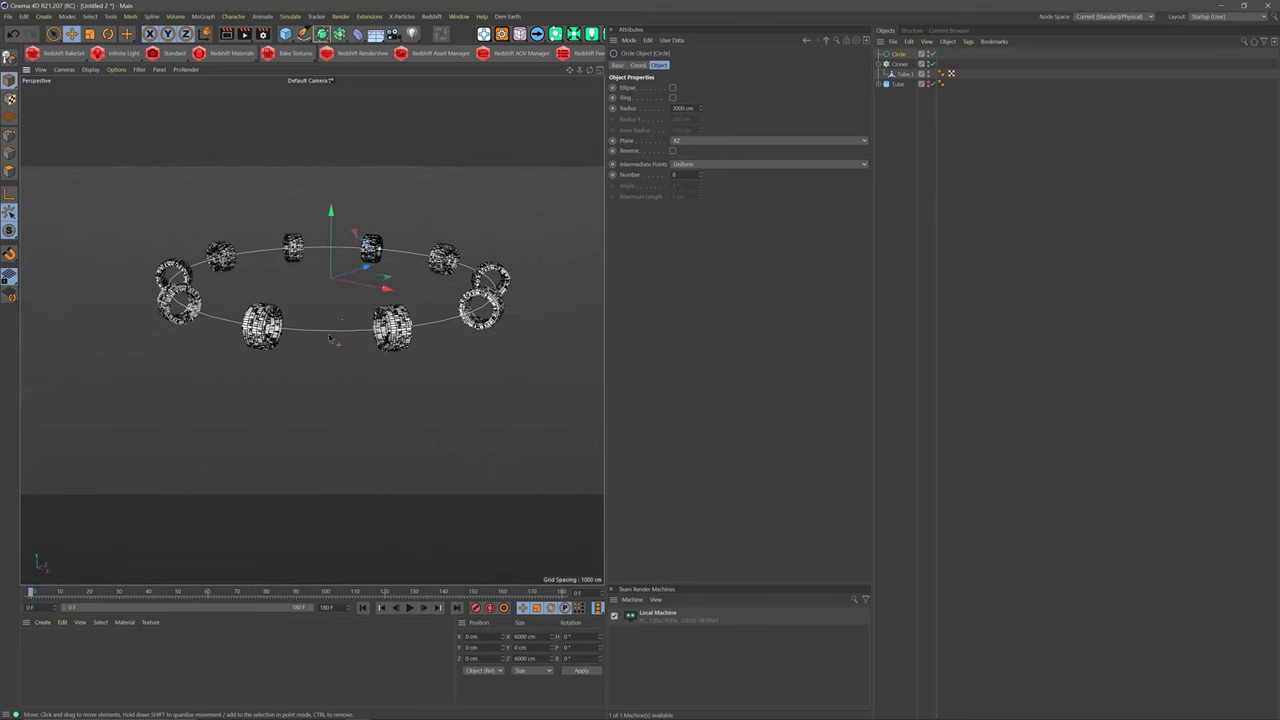
left_click_drag(352, 373, 347, 391, "alt")
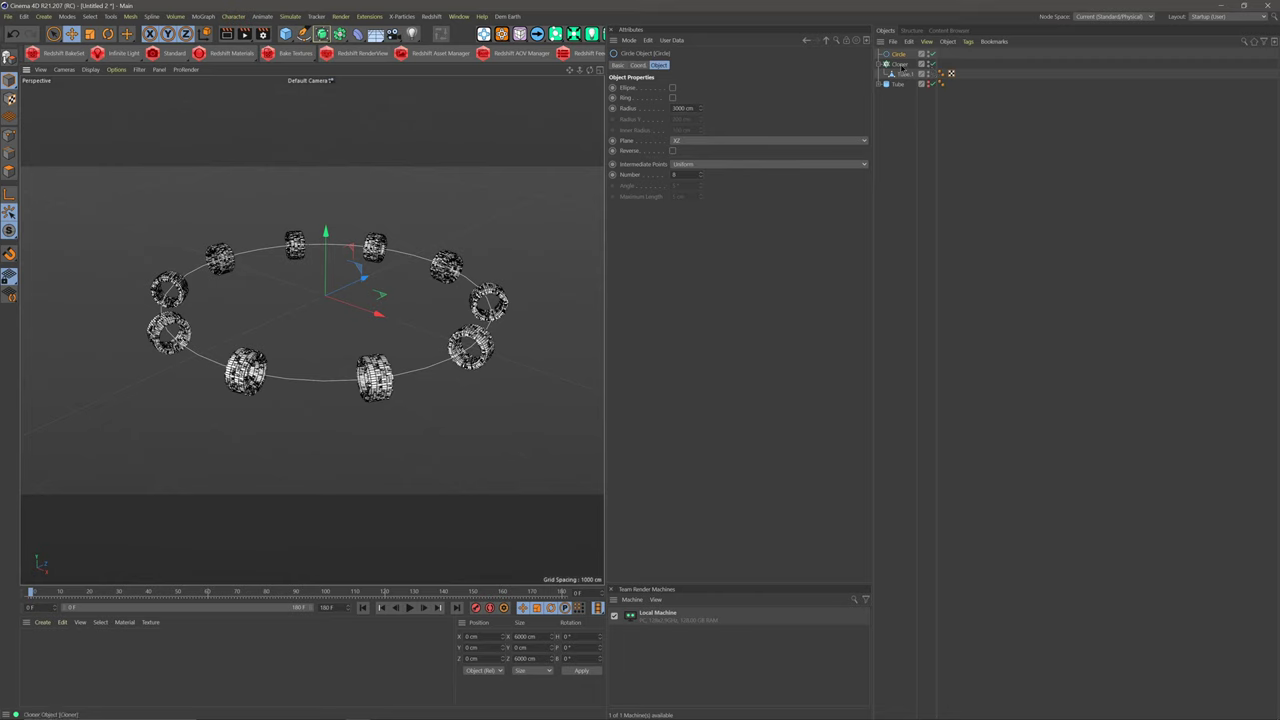
Step: Set the Cloner's distribution to Even with a count of 80 along the circle
left_click(900, 64)
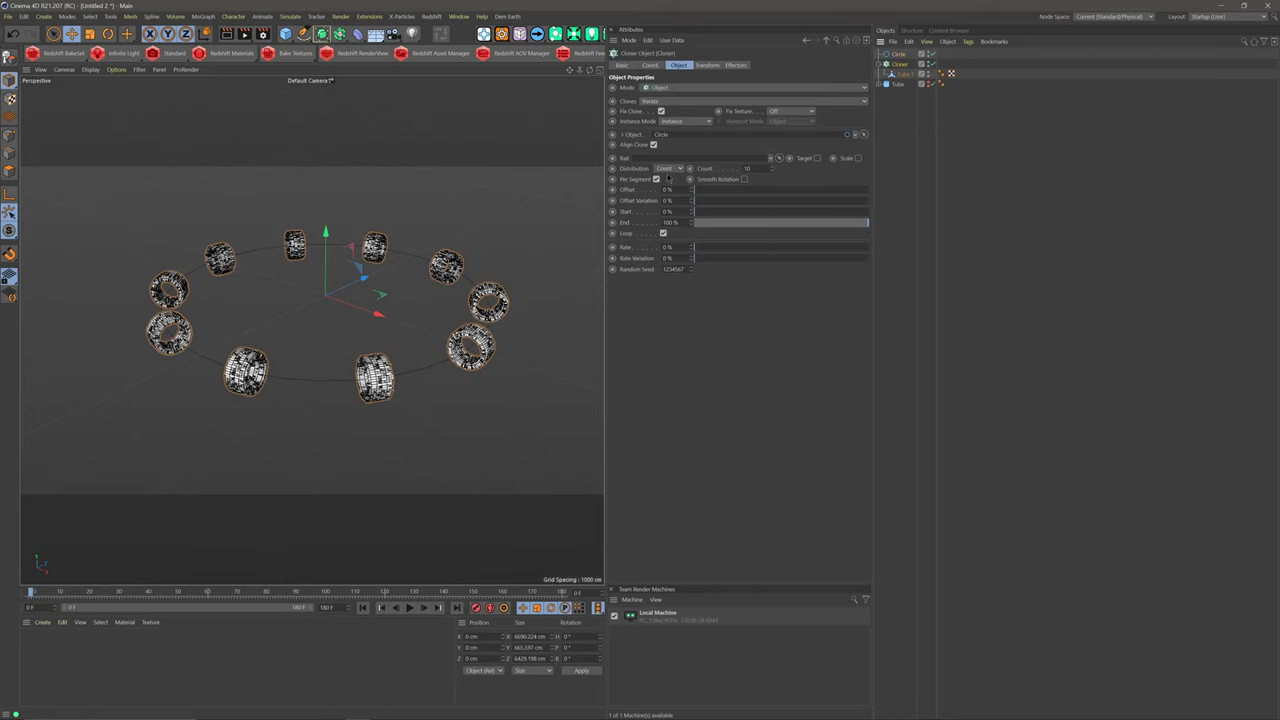
left_click(669, 169)
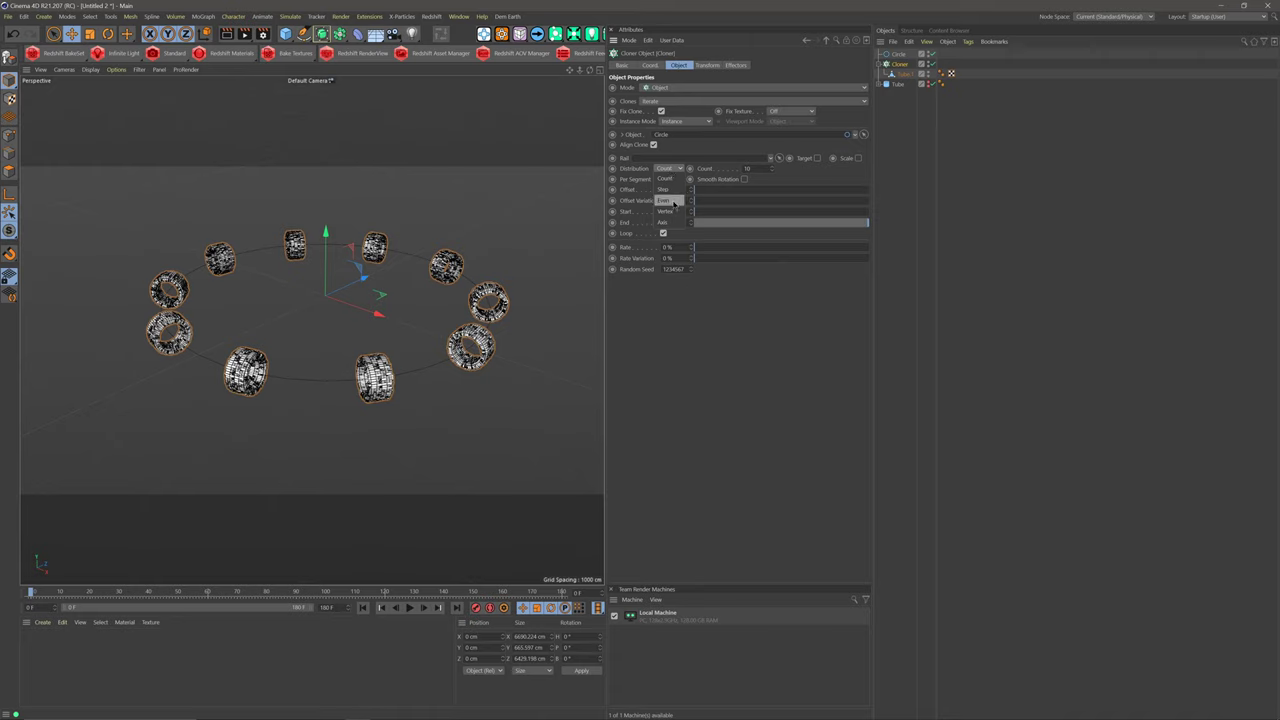
left_click(674, 201)
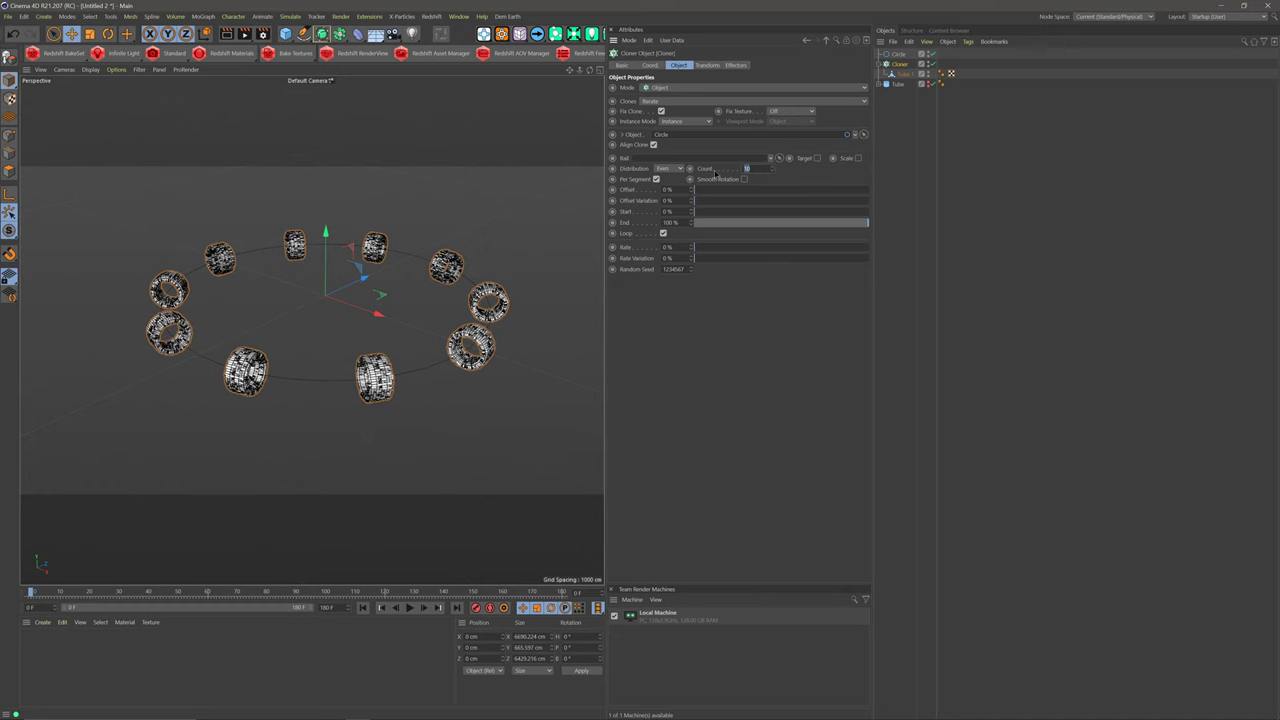
key("Return")
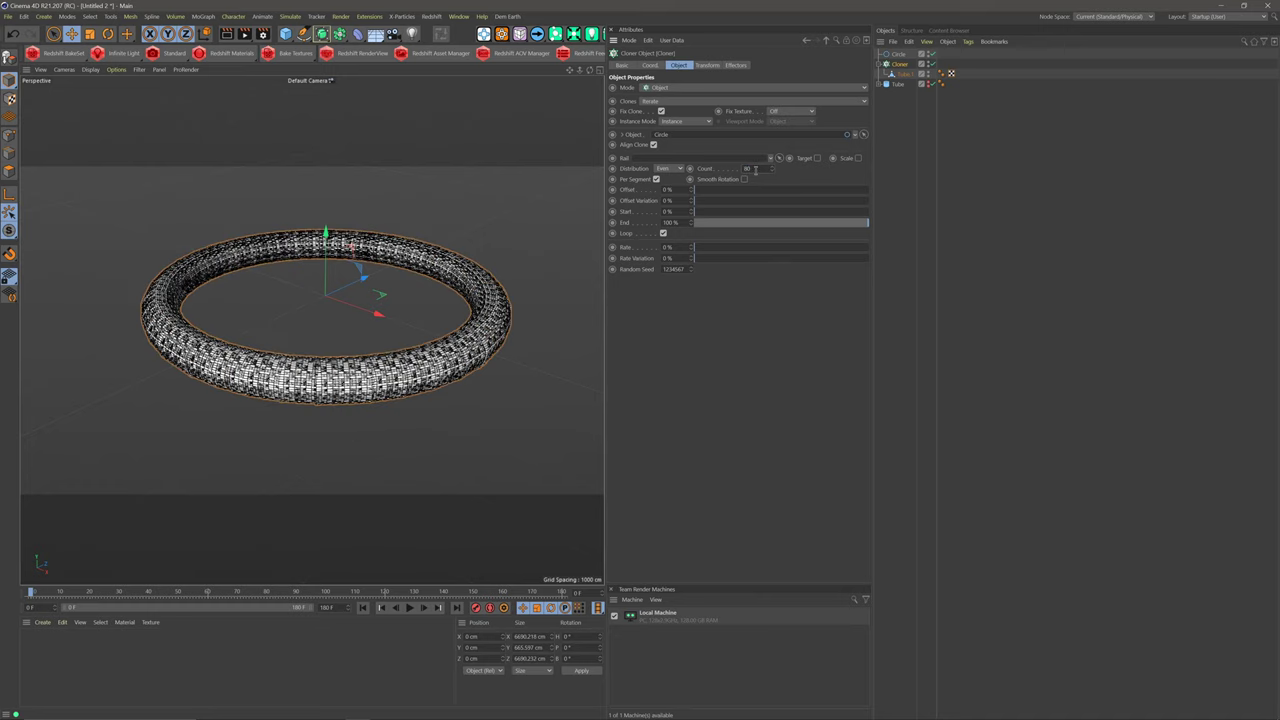
scroll(412, 362, "up", 10)
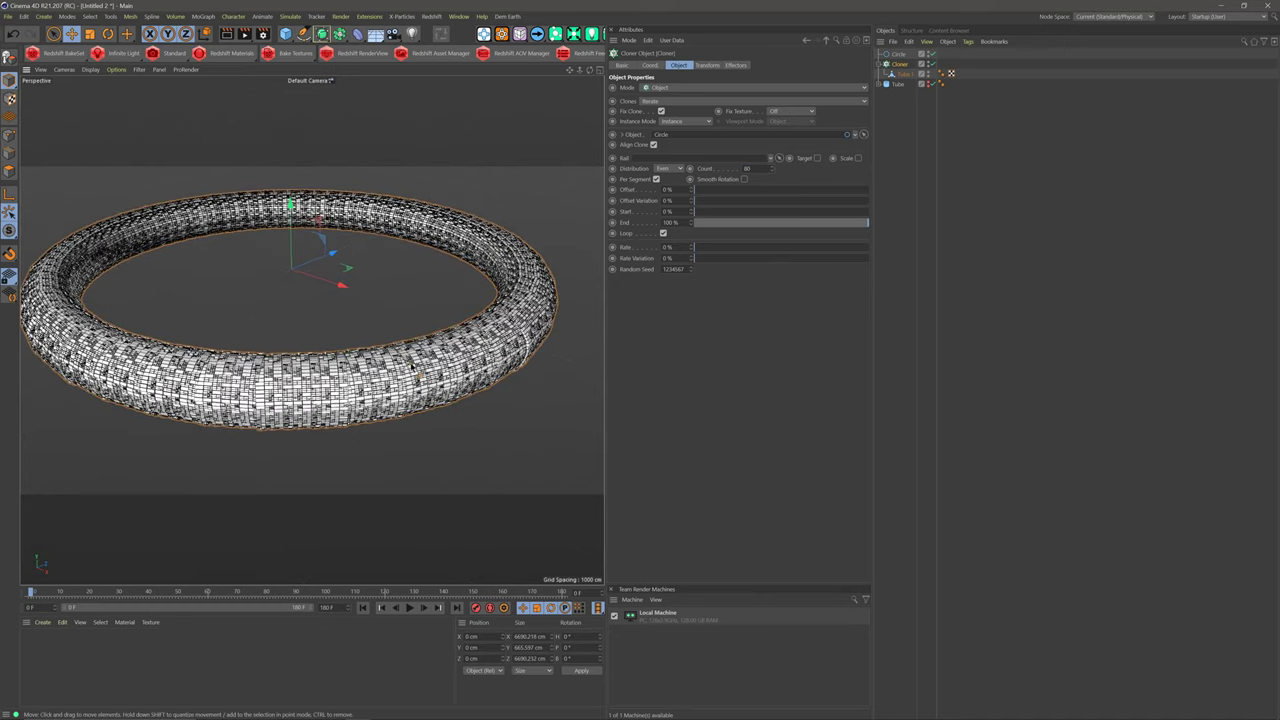
scroll(412, 358, "up", 2)
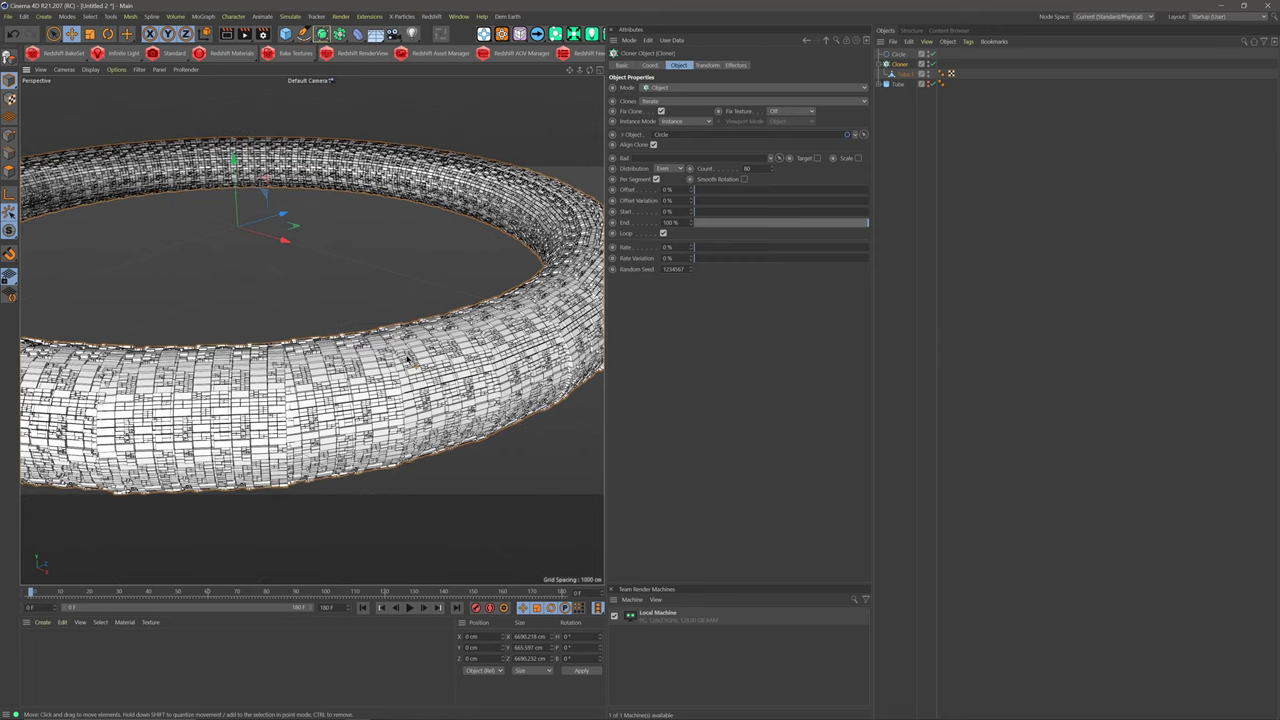
scroll(408, 358, "down", 1)
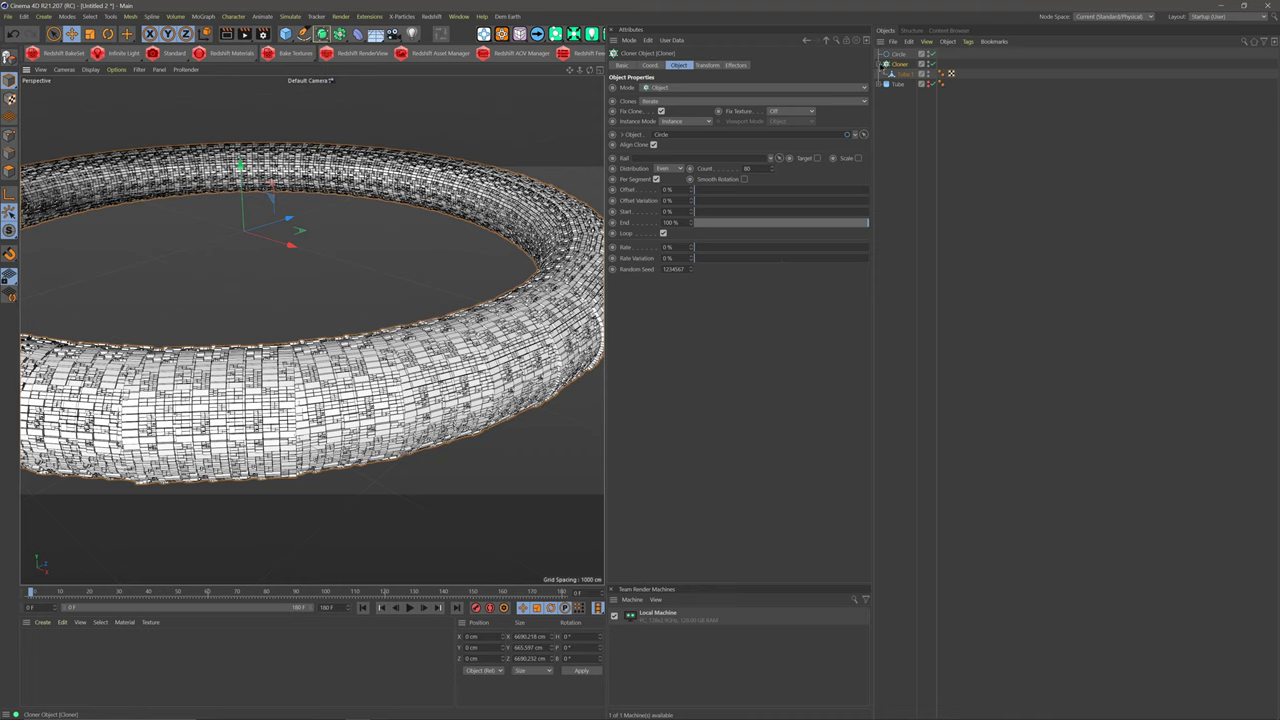
Step: Enlarge the Circle spline's radius to 5000 cm to space out the cloned tubes
left_click(898, 53)
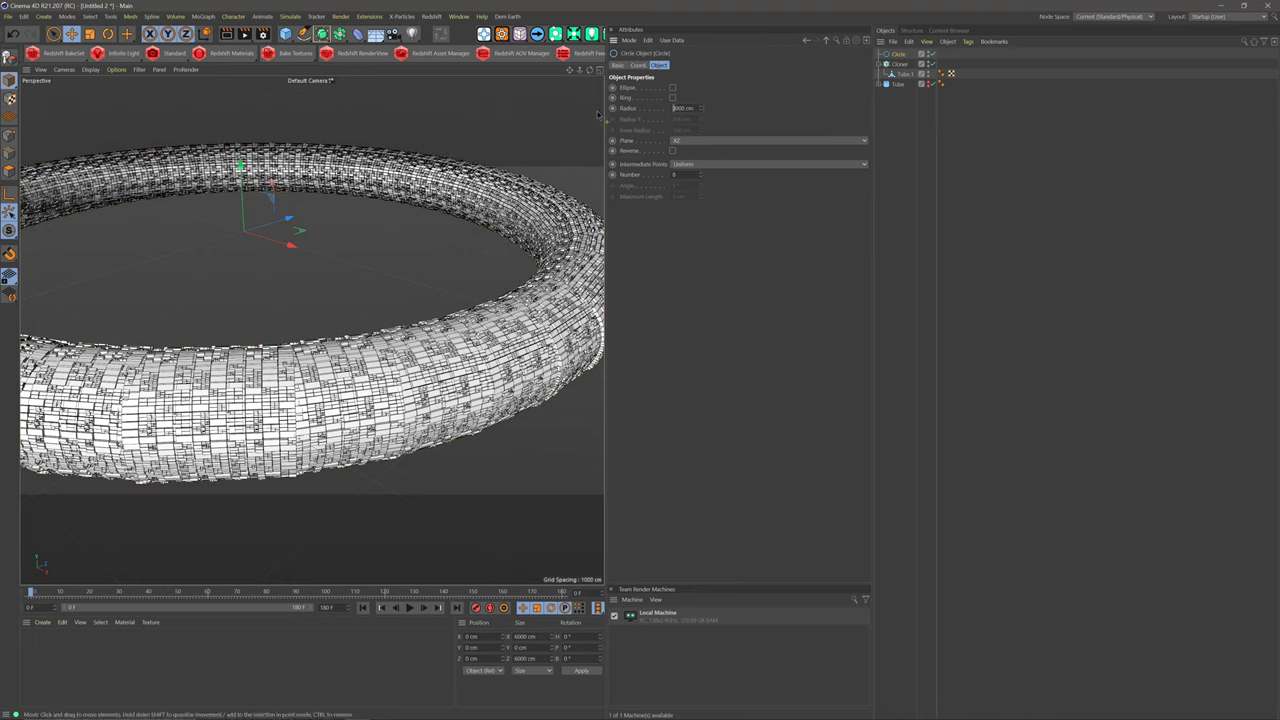
type("5000")
key("Return")
scroll(426, 212, "down", 8)
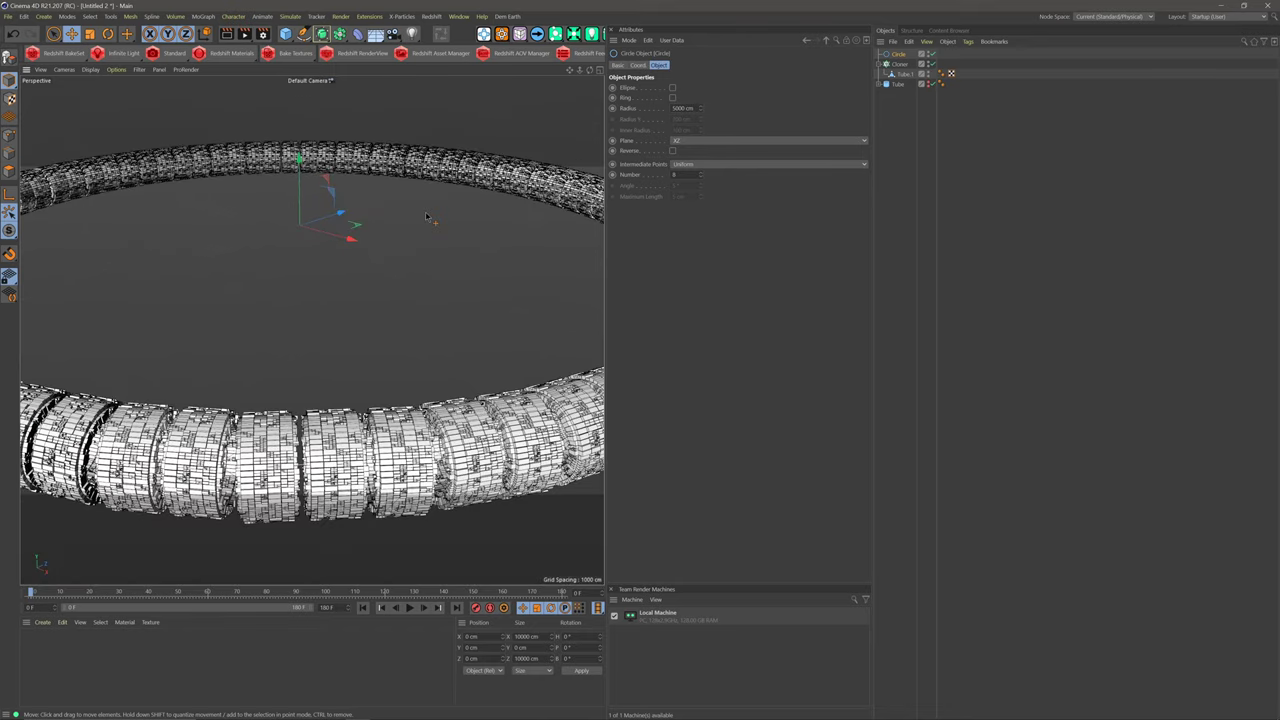
left_click_drag(375, 331, 327, 418, "alt")
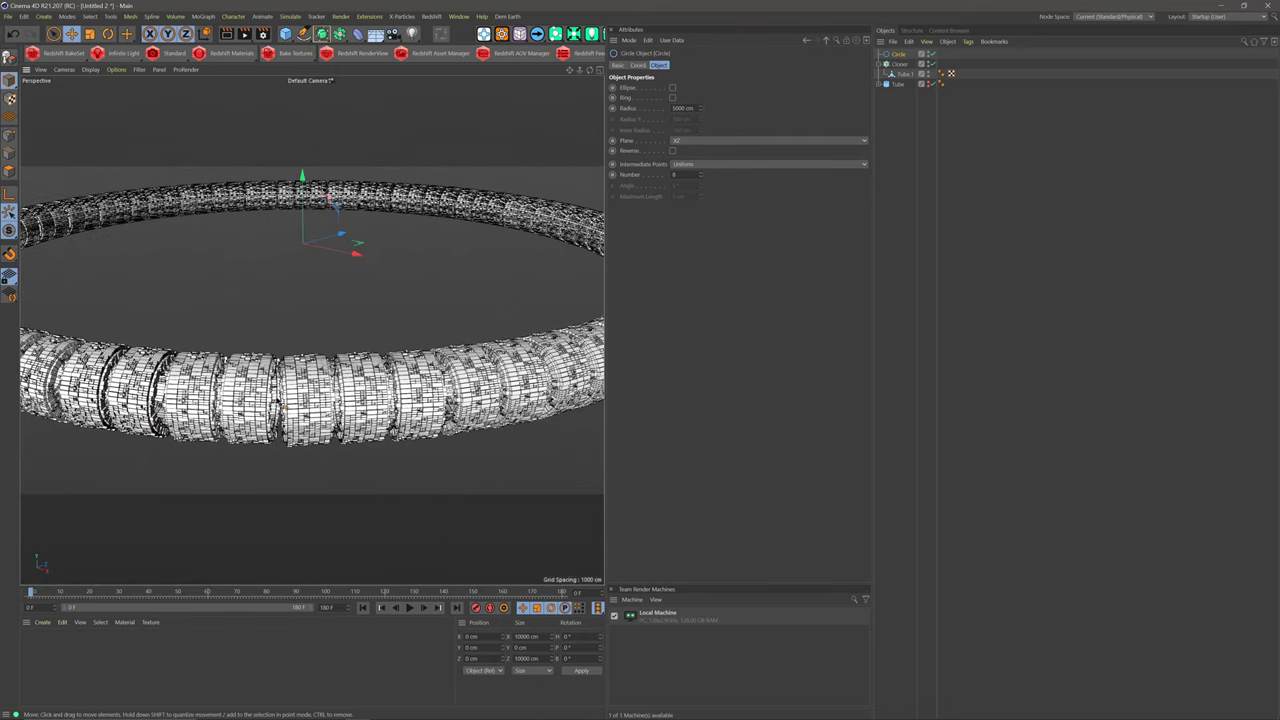
Step: Enable Smooth Rotation on the Cloner, toggling it to compare how the tubes align along the circle
left_click_drag(340, 245, 318, 272, "alt")
left_click(899, 64)
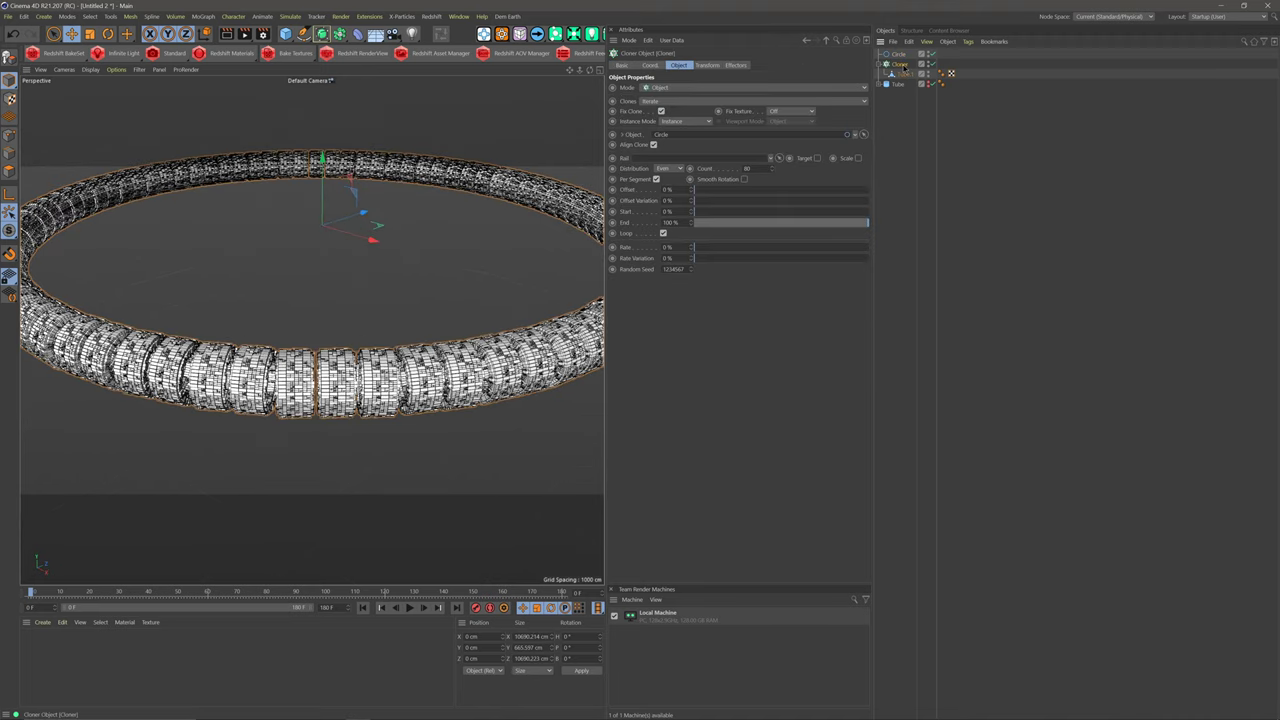
left_click(744, 179)
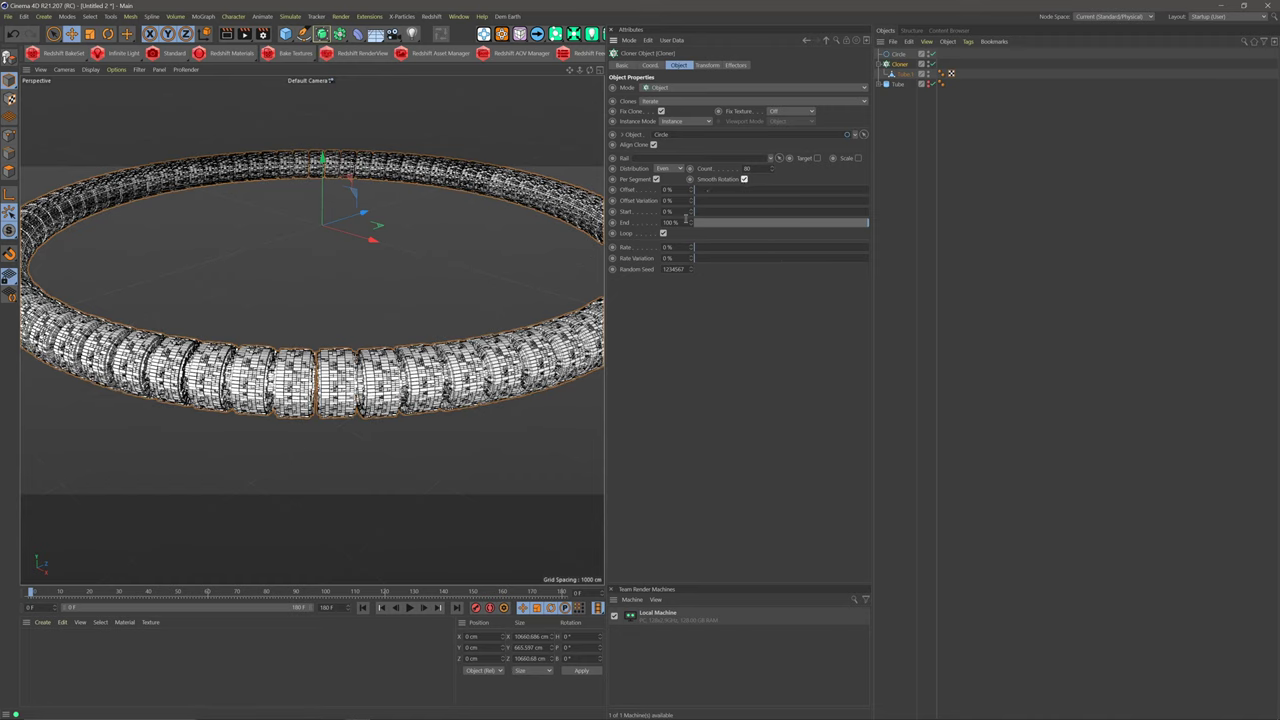
left_click(744, 179)
left_click(744, 179)
left_click(744, 179)
left_click(744, 179)
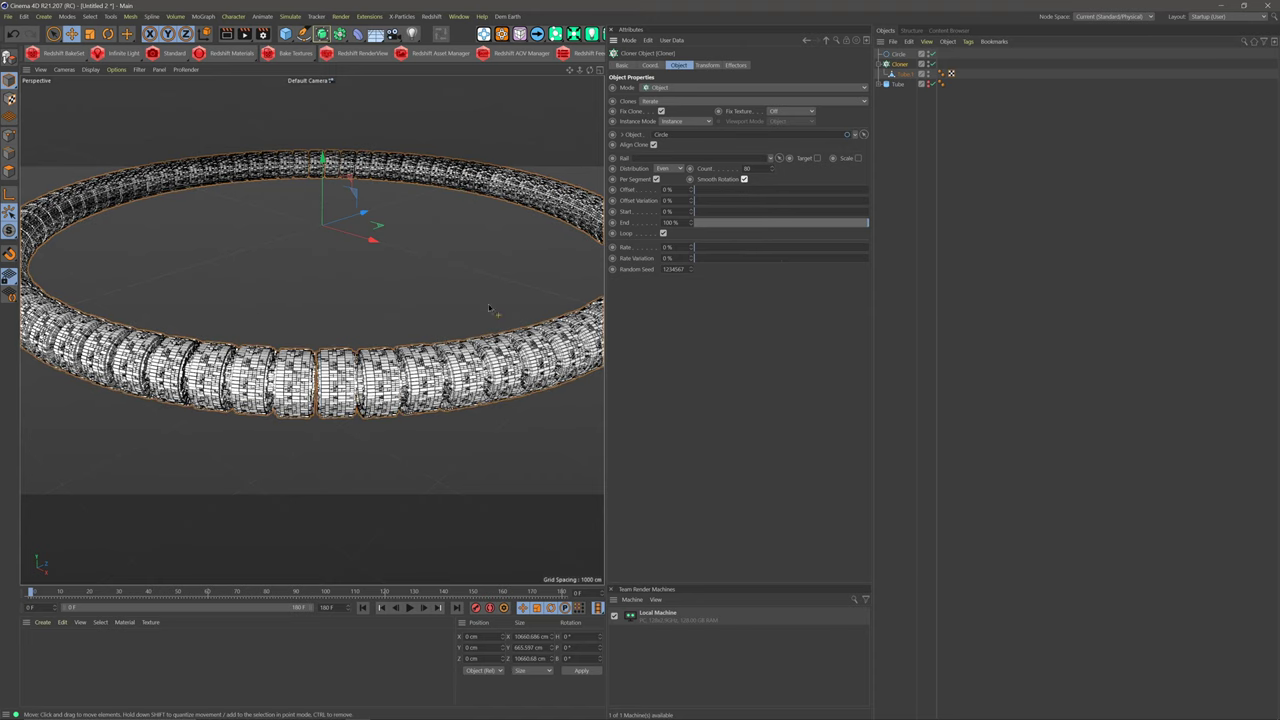
scroll(362, 302, "down", 5)
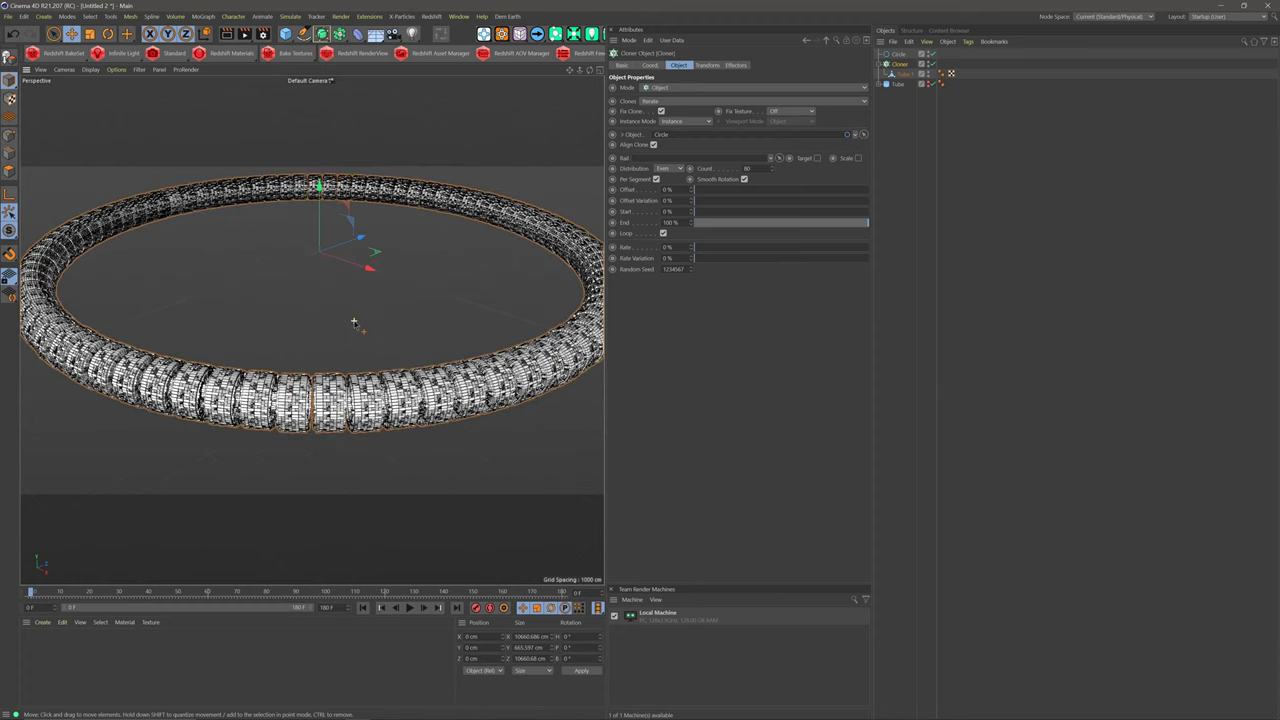
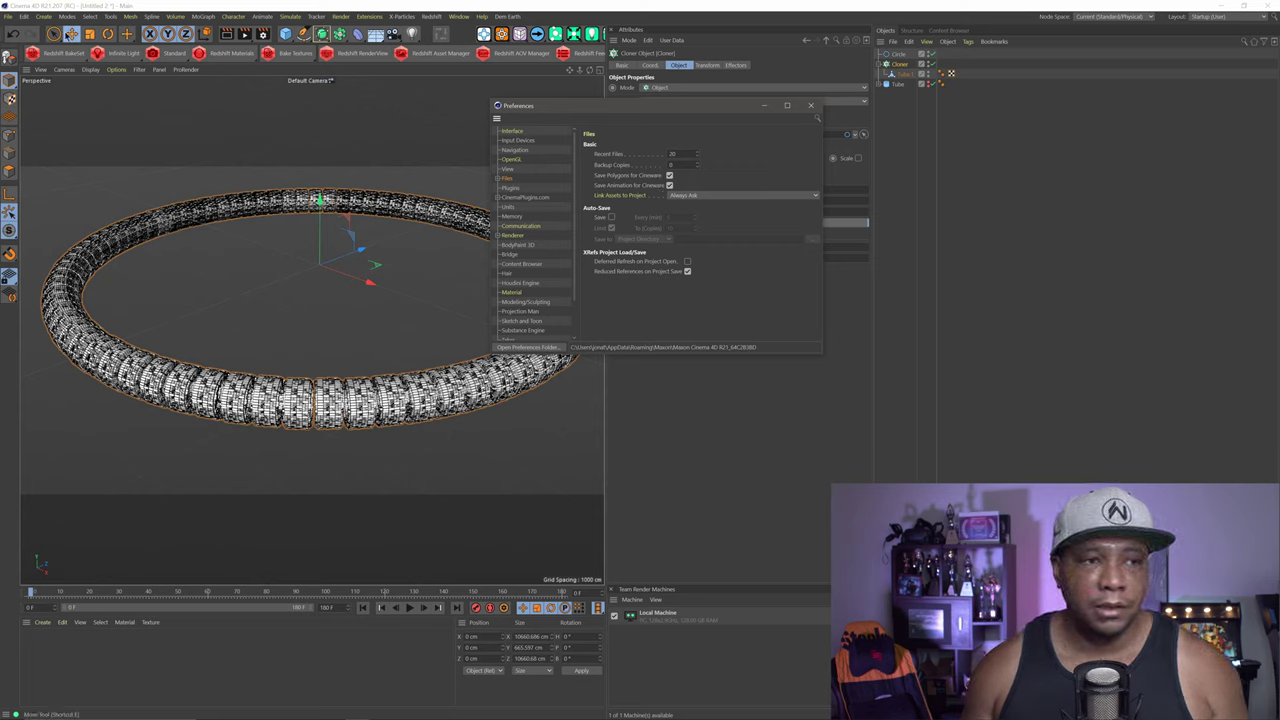
Step: Review the auto-save options in the Files preferences and close the Preferences window
left_click(22, 17)
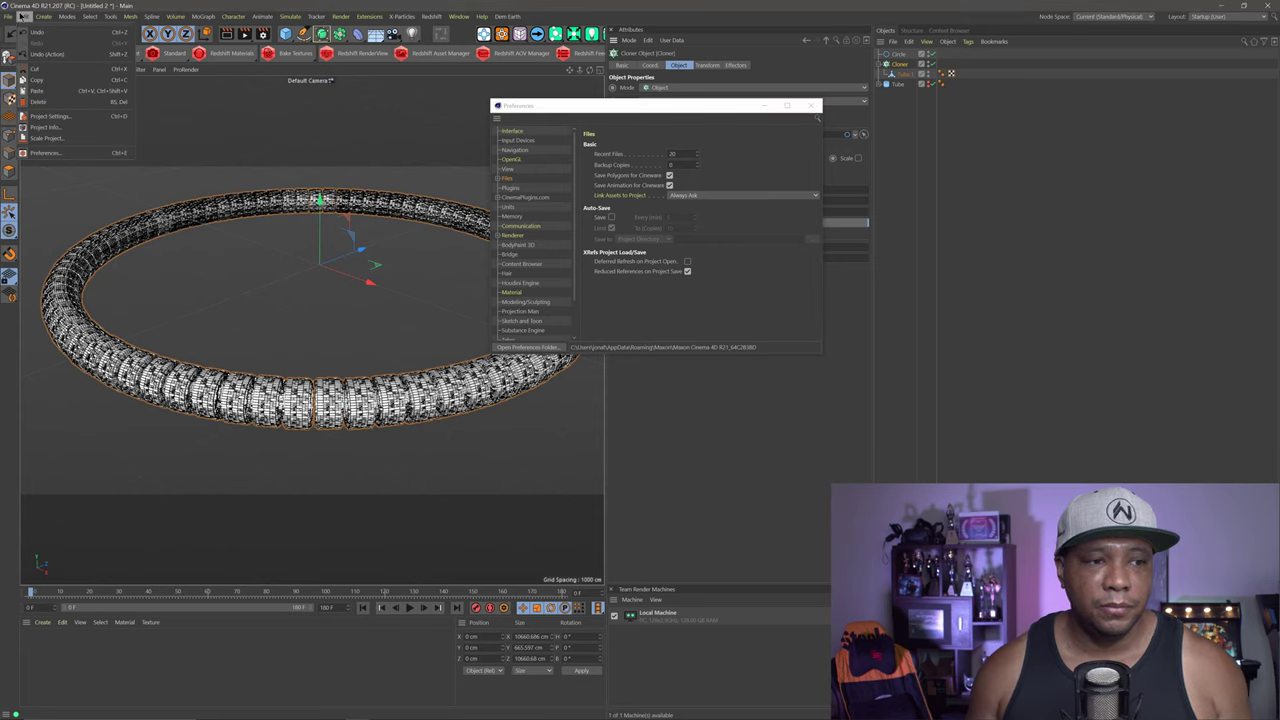
left_click(50, 155)
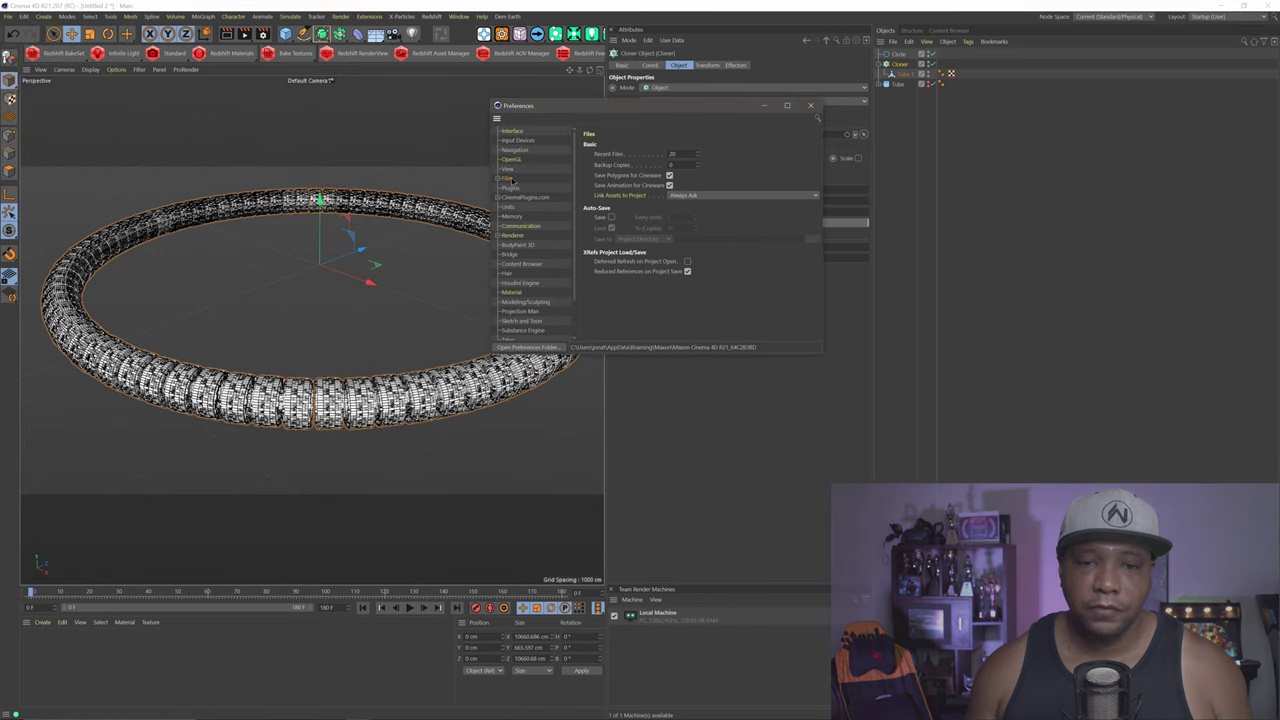
left_click(810, 105)
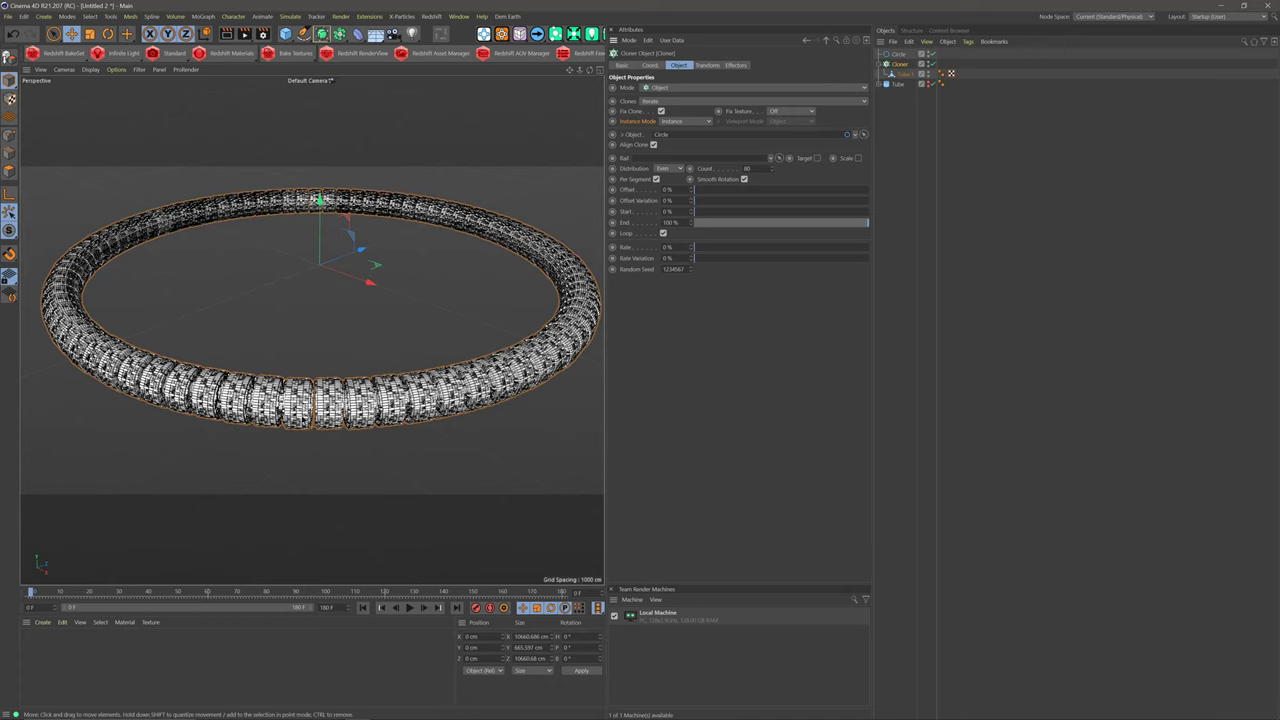
Step: Add a Torus primitive and set its ring radius to 250 cm
scroll(310, 424, "up", 3)
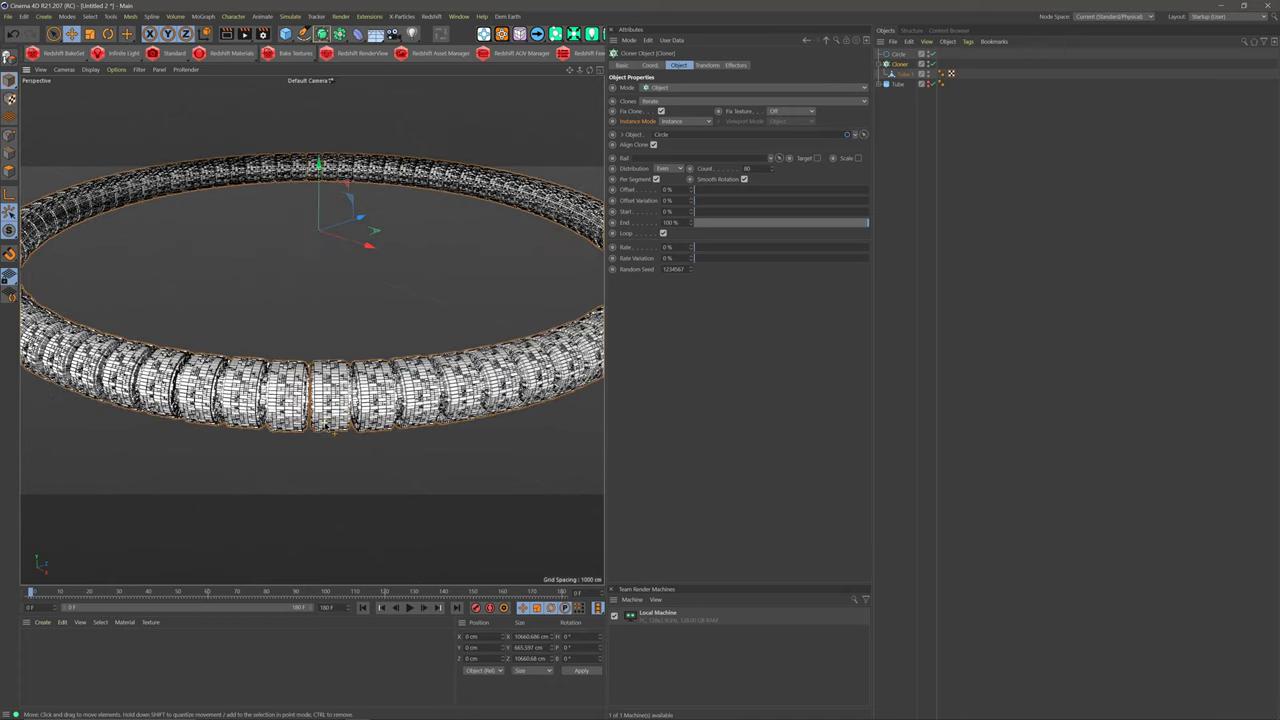
scroll(323, 426, "up", 5)
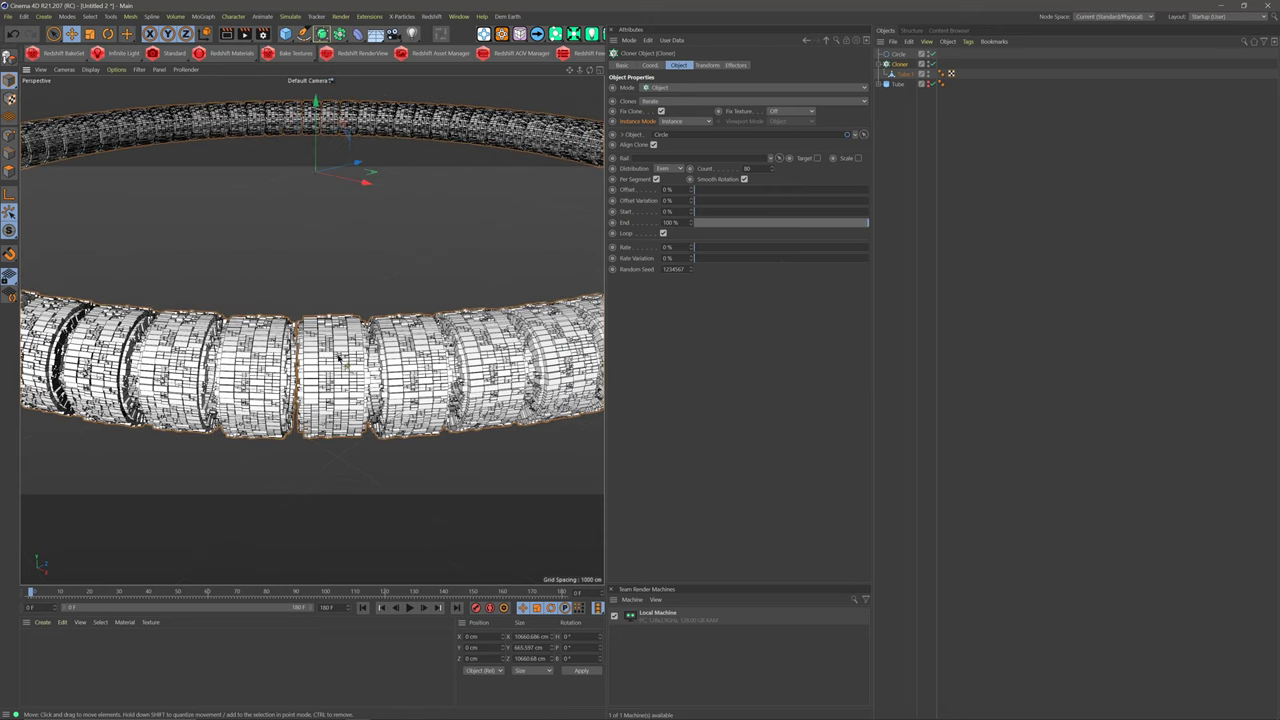
left_click(286, 34)
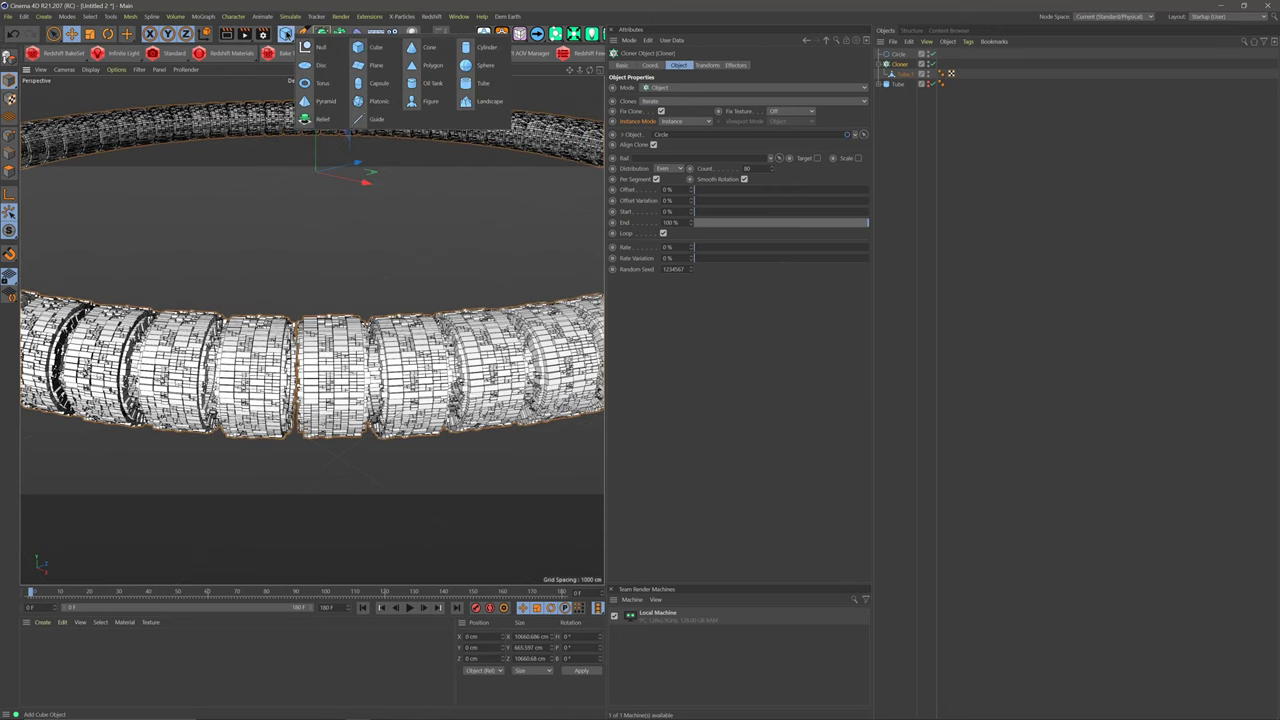
left_click(318, 84)
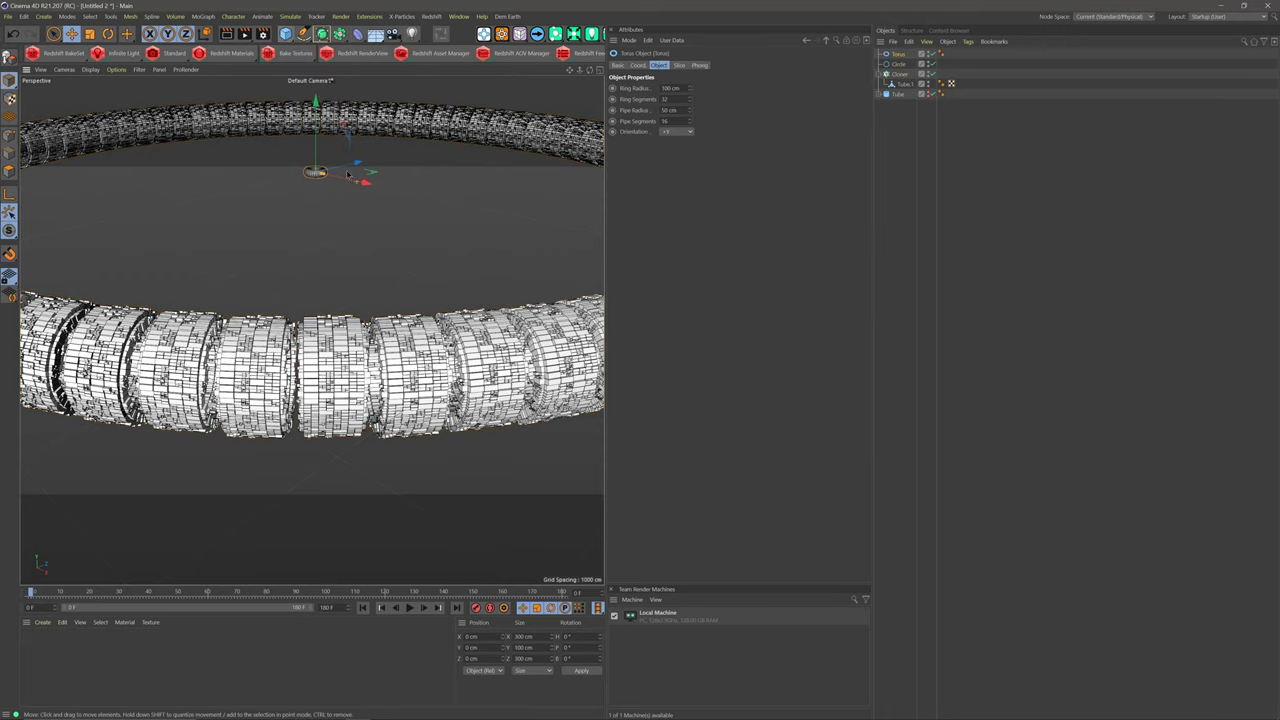
left_click(679, 88)
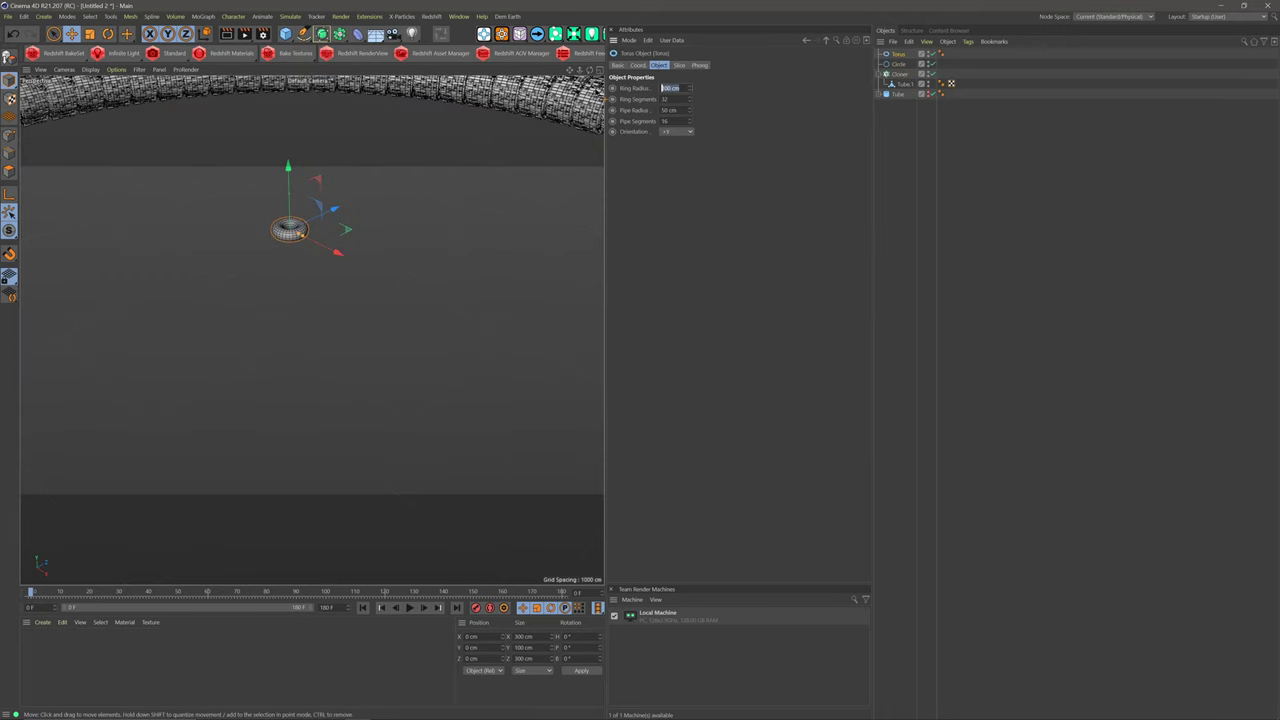
key("BackSpace")
type("250")
key("Return")
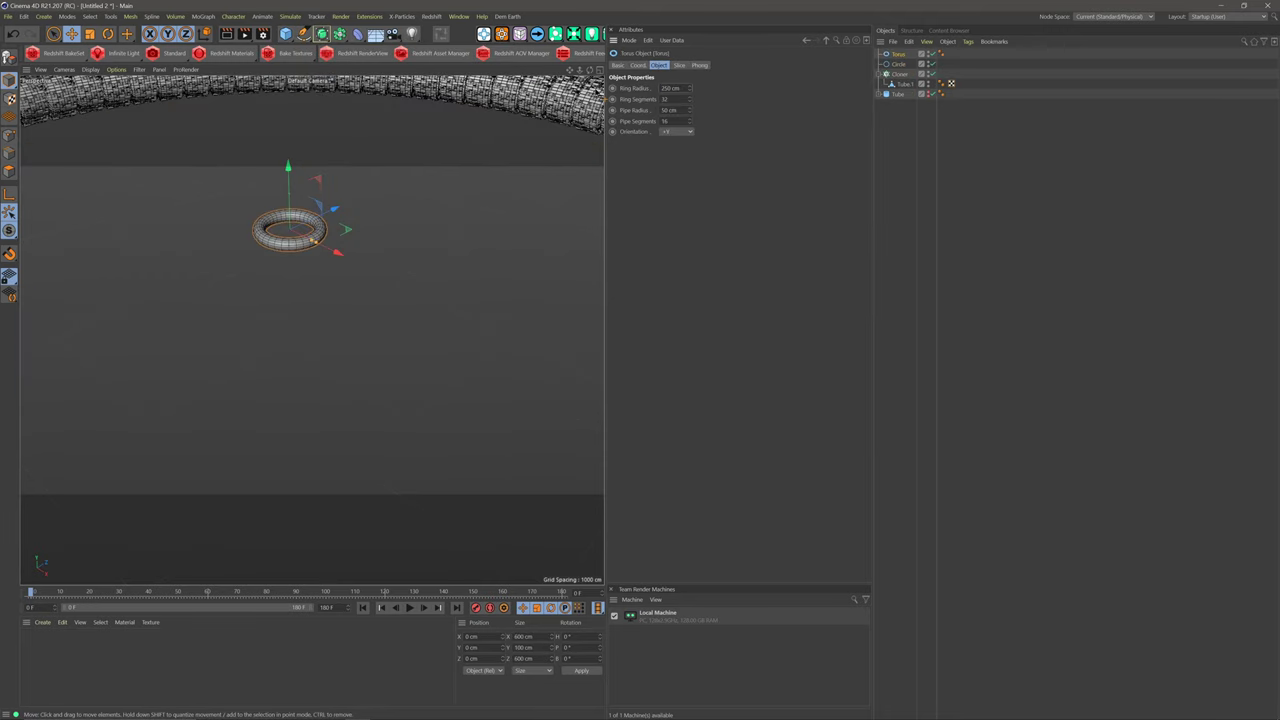
Step: Set the torus's ring segments to 60 and pipe radius to 10 cm, and open its orientation options
left_click(672, 99)
type("80")
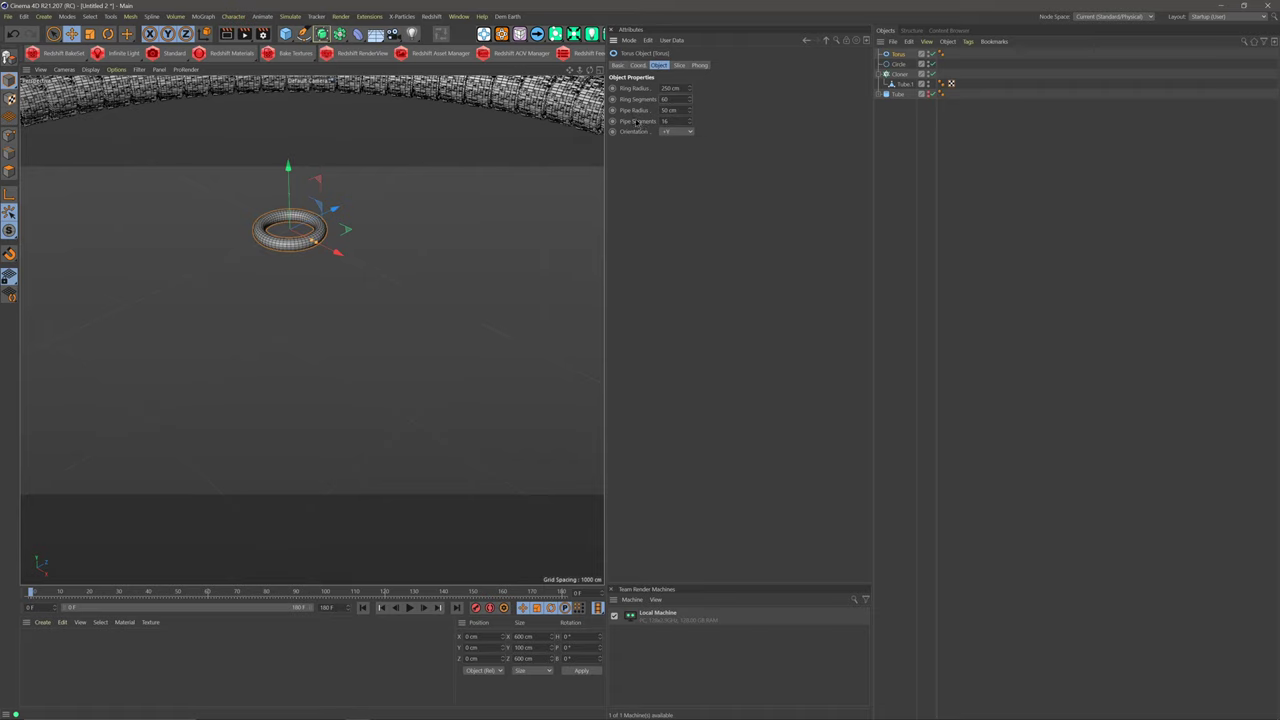
double_click(674, 110)
type("10")
key("Return")
scroll(286, 206, "up", 8)
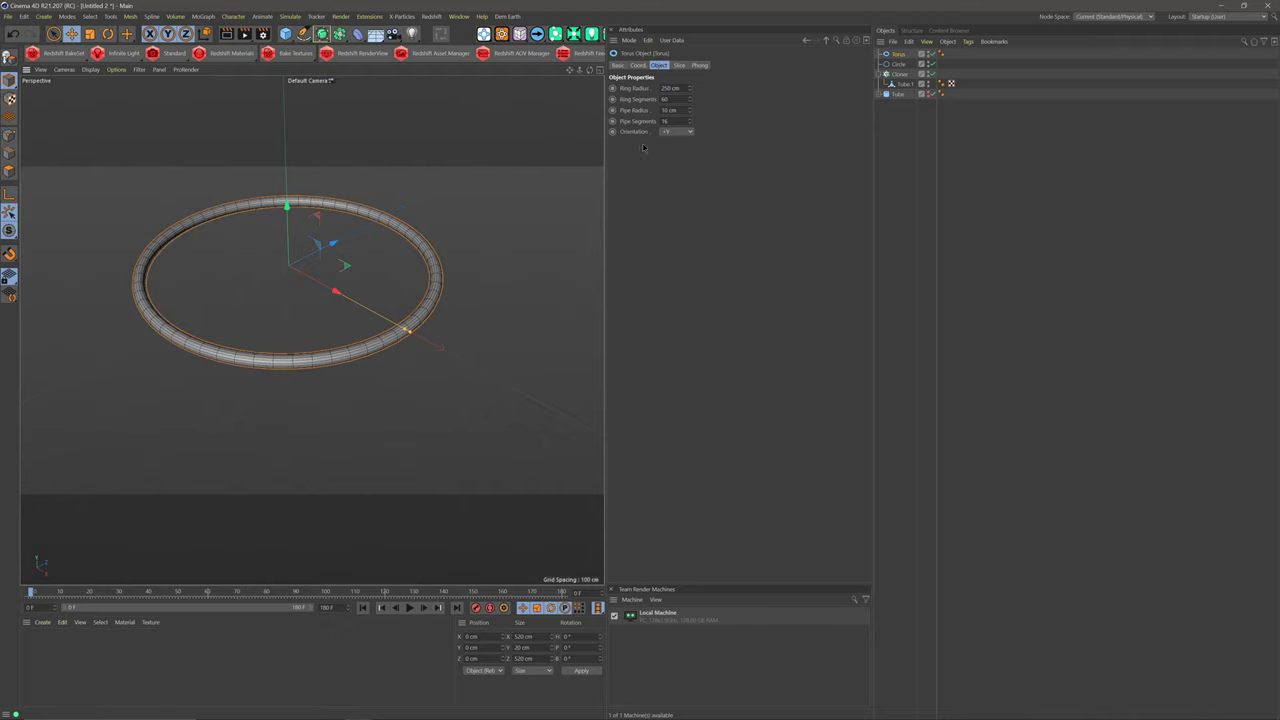
left_click(674, 132)
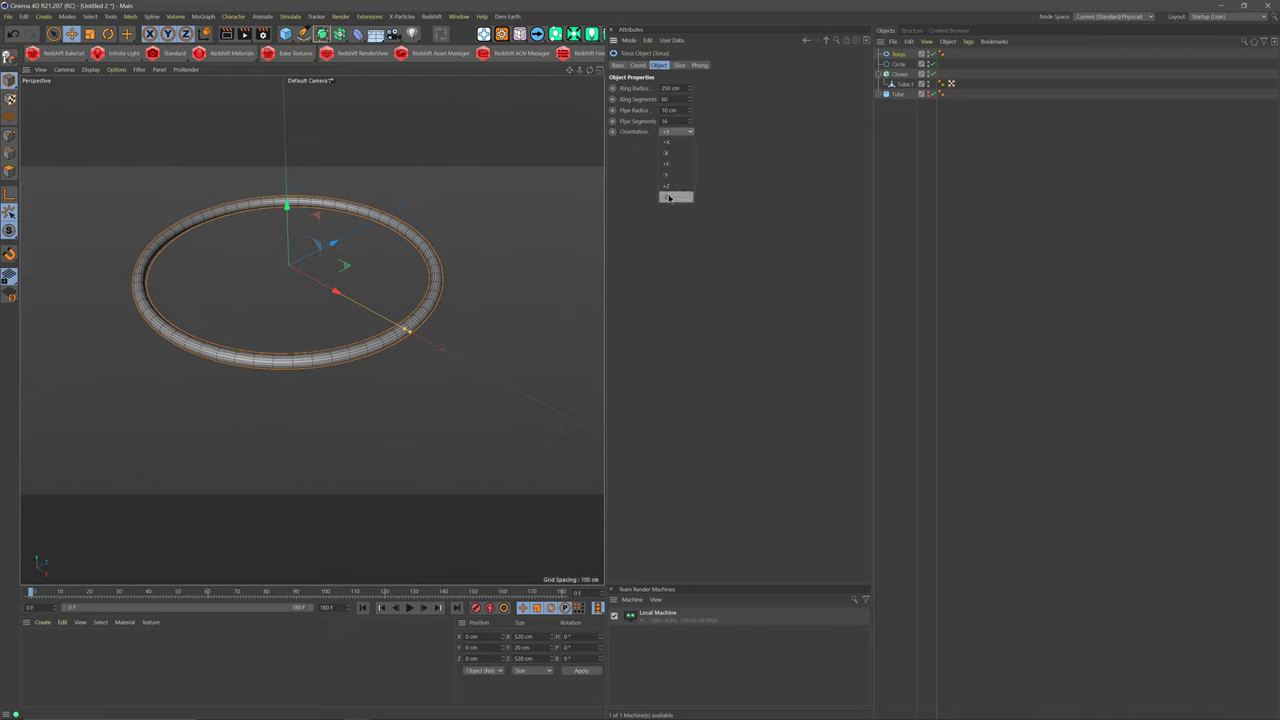
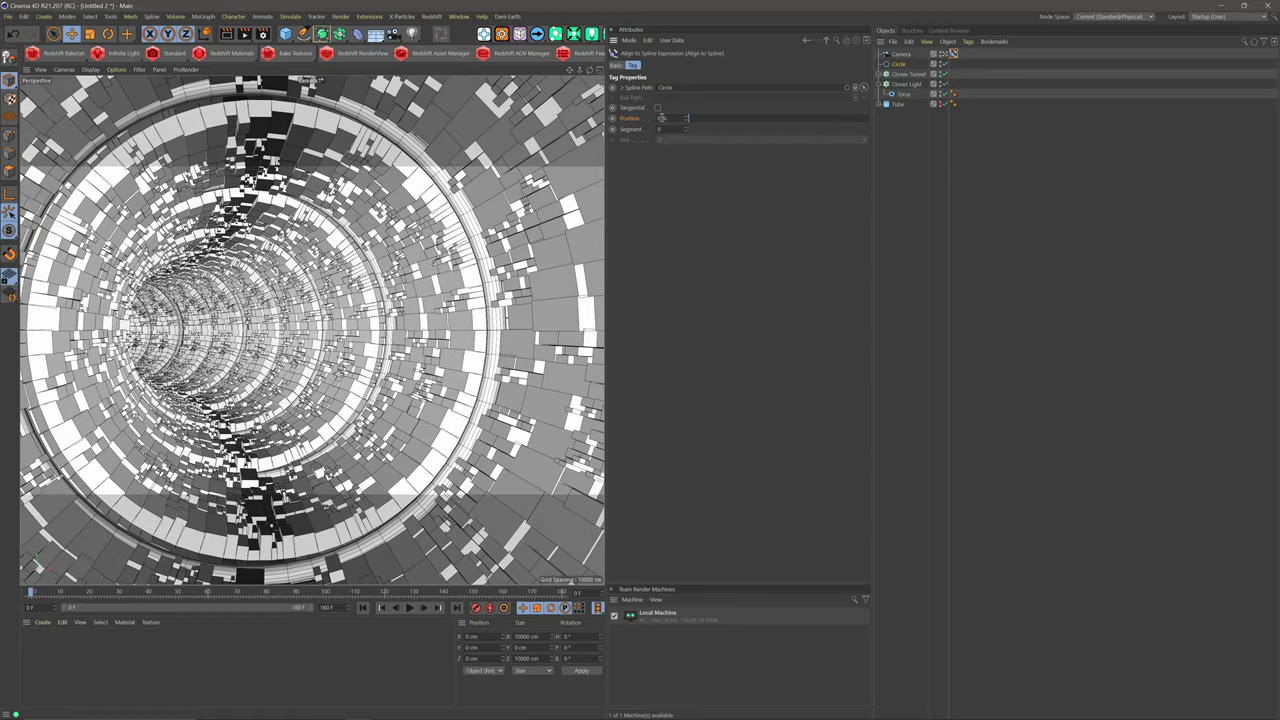
Step: Reset the camera's Align to Spline position to 0% and enable Tangential
left_click_drag(689, 119, 604, 131)
left_click(658, 108)
Step: Set the project's end frame to 750 and enlarge the area below the timeline
double_click(330, 607)
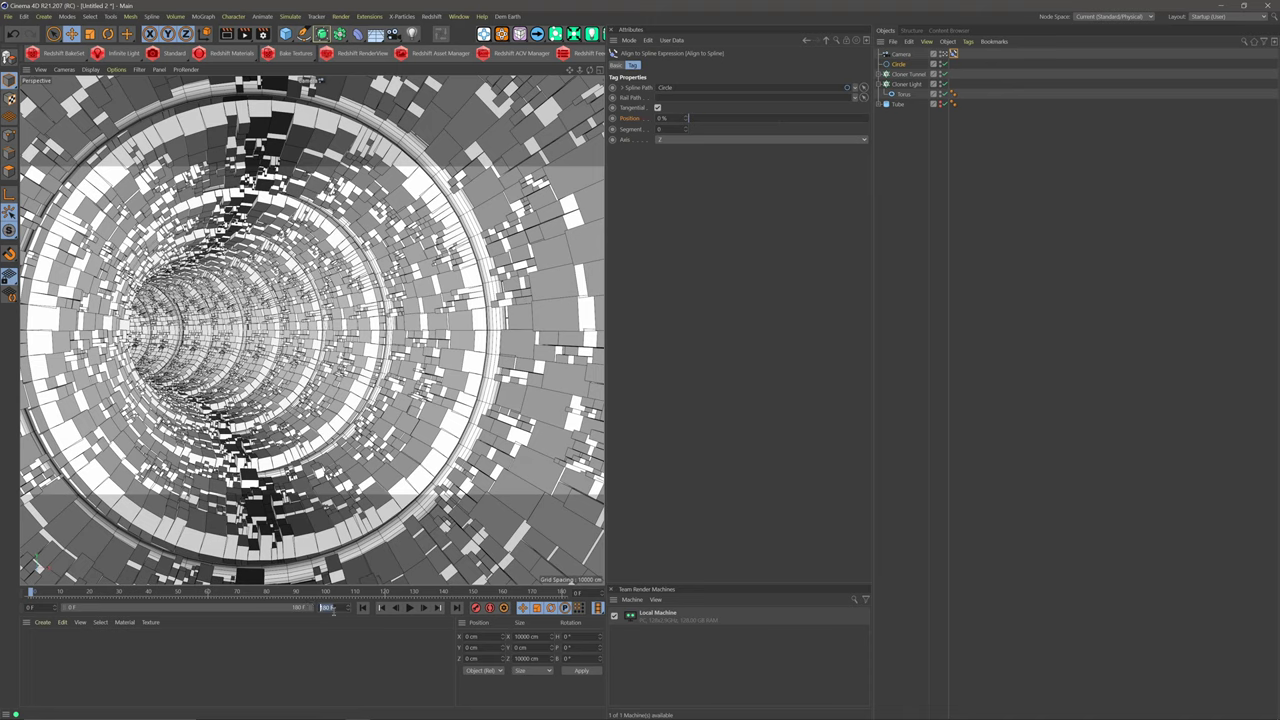
type("1")
type("50")
key("Return")
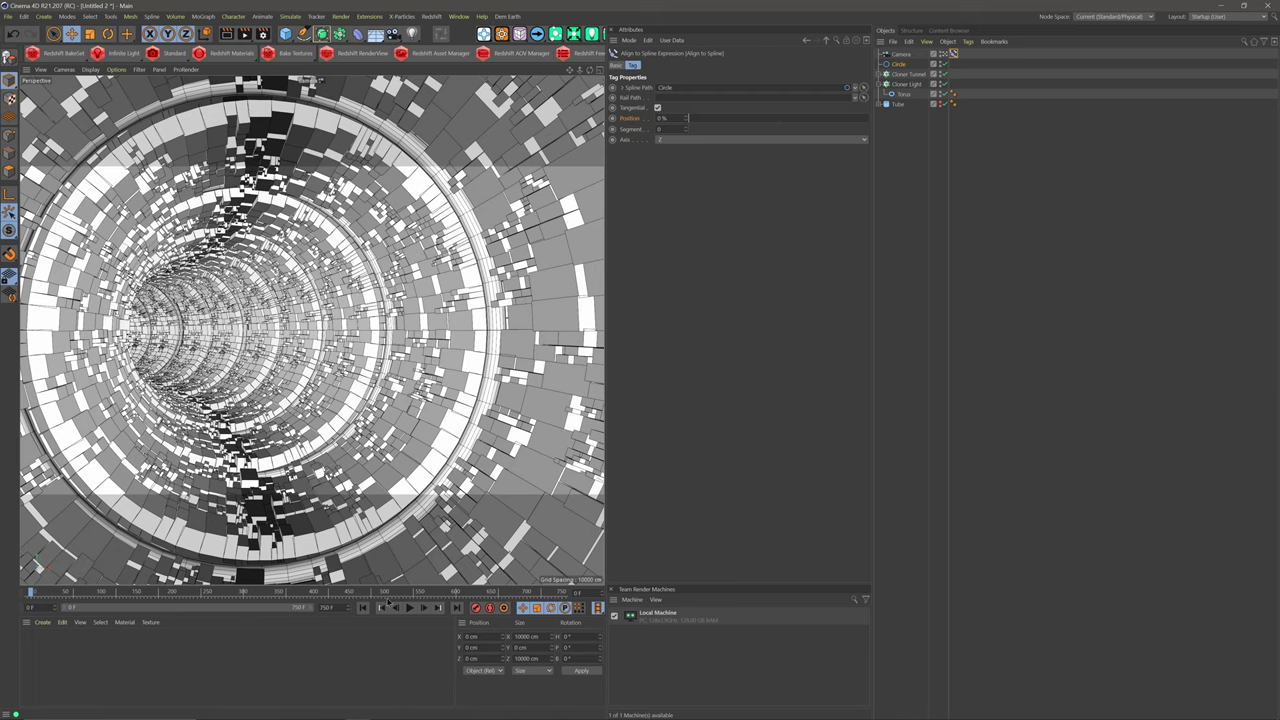
left_click_drag(300, 615, 300, 545)
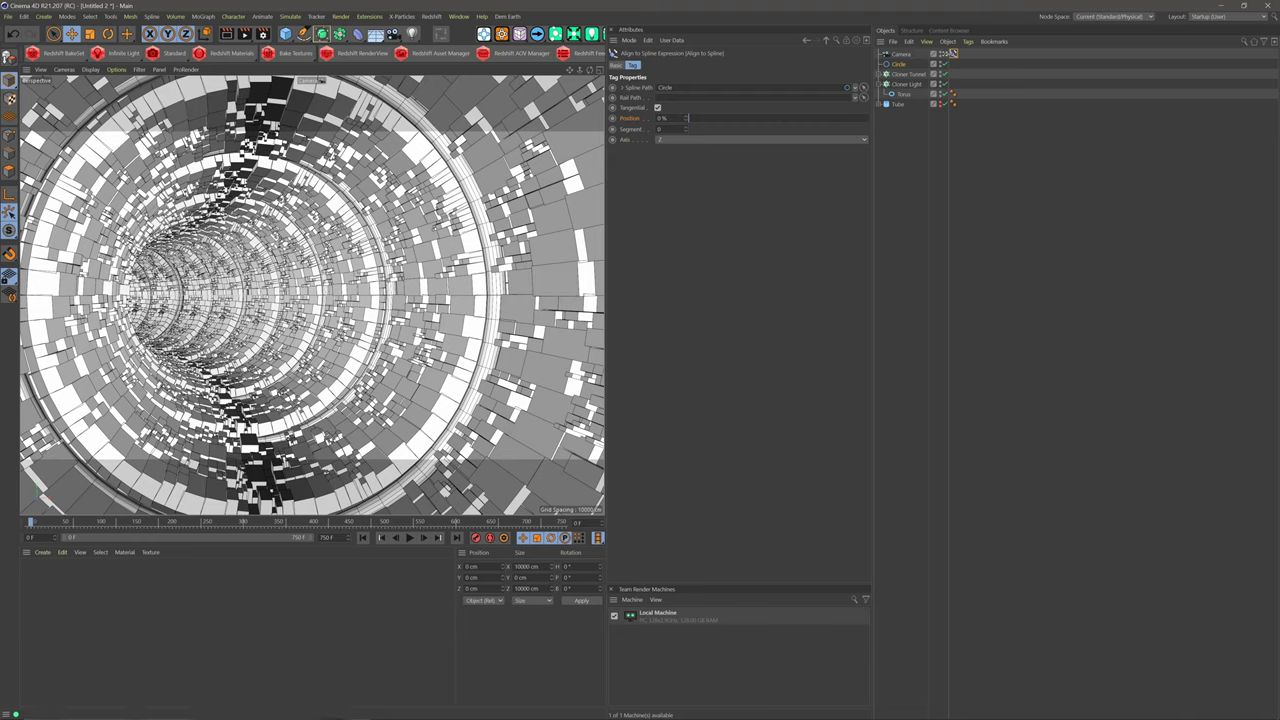
Step: Keyframe the Align to Spline position from 0% at frame 0 to 100% at frame 750
left_click(612, 118)
left_click_drag(35, 523, 563, 522)
left_click_drag(687, 121, 878, 120)
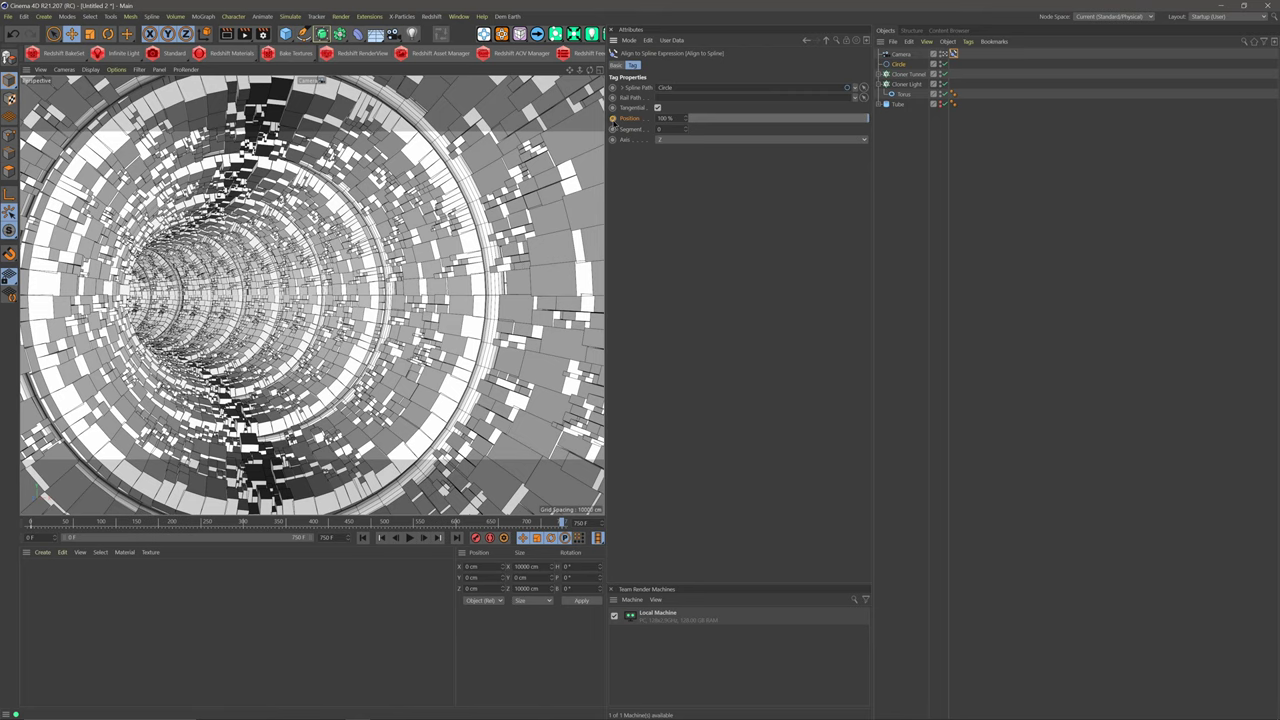
right_click(616, 119)
Step: Play the camera animation from the first frame to check its movement through the tunnel, and return to the start
left_click(369, 543)
left_click(363, 540)
left_click(409, 540)
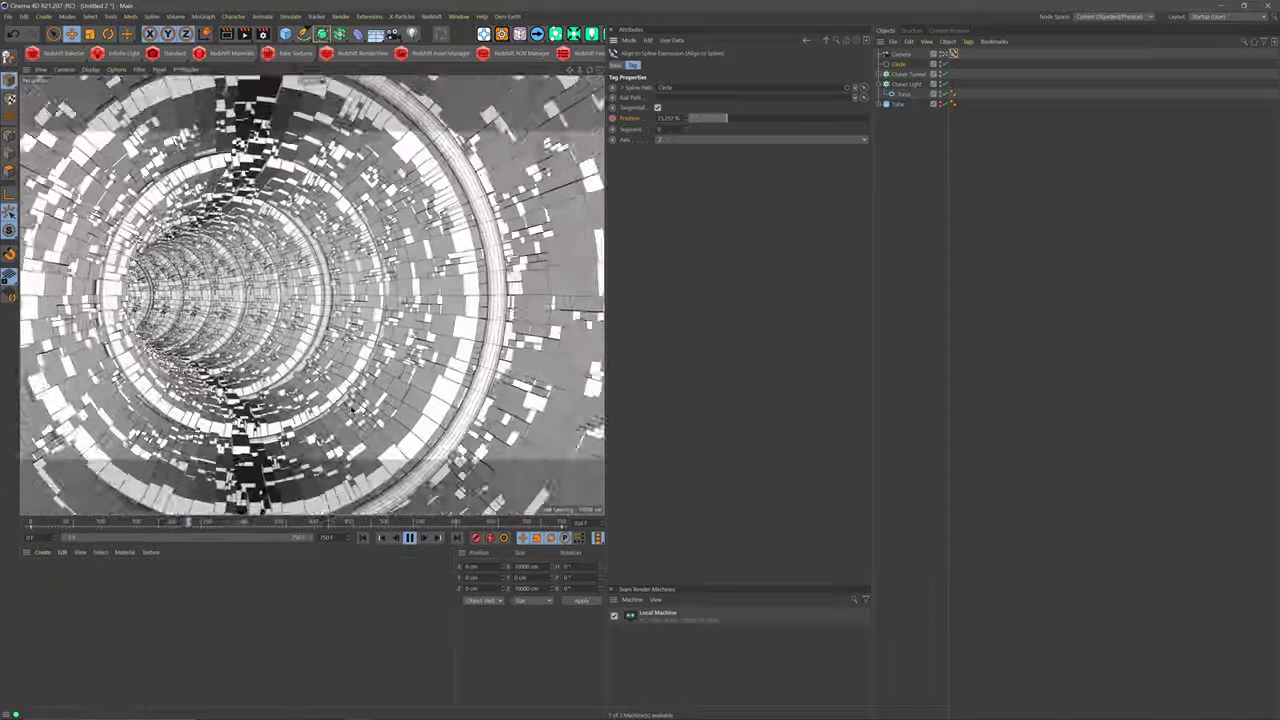
left_click(409, 540)
left_click(362, 538)
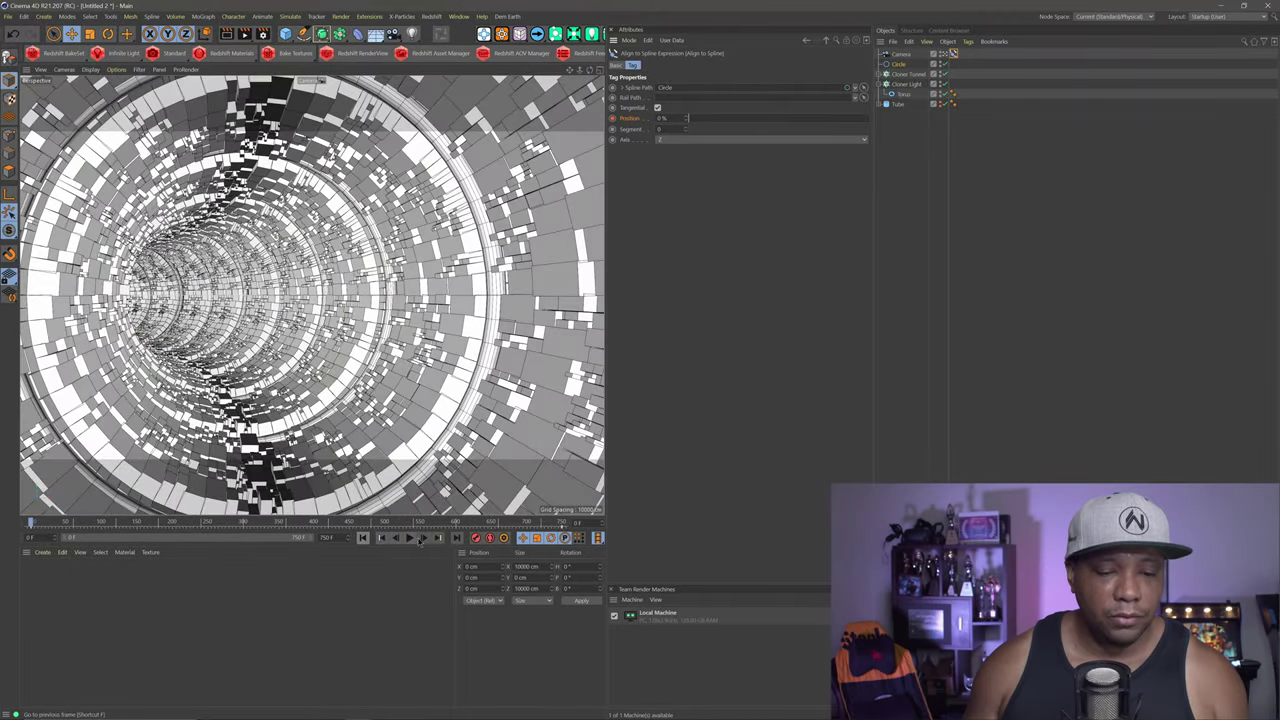
left_click(410, 538)
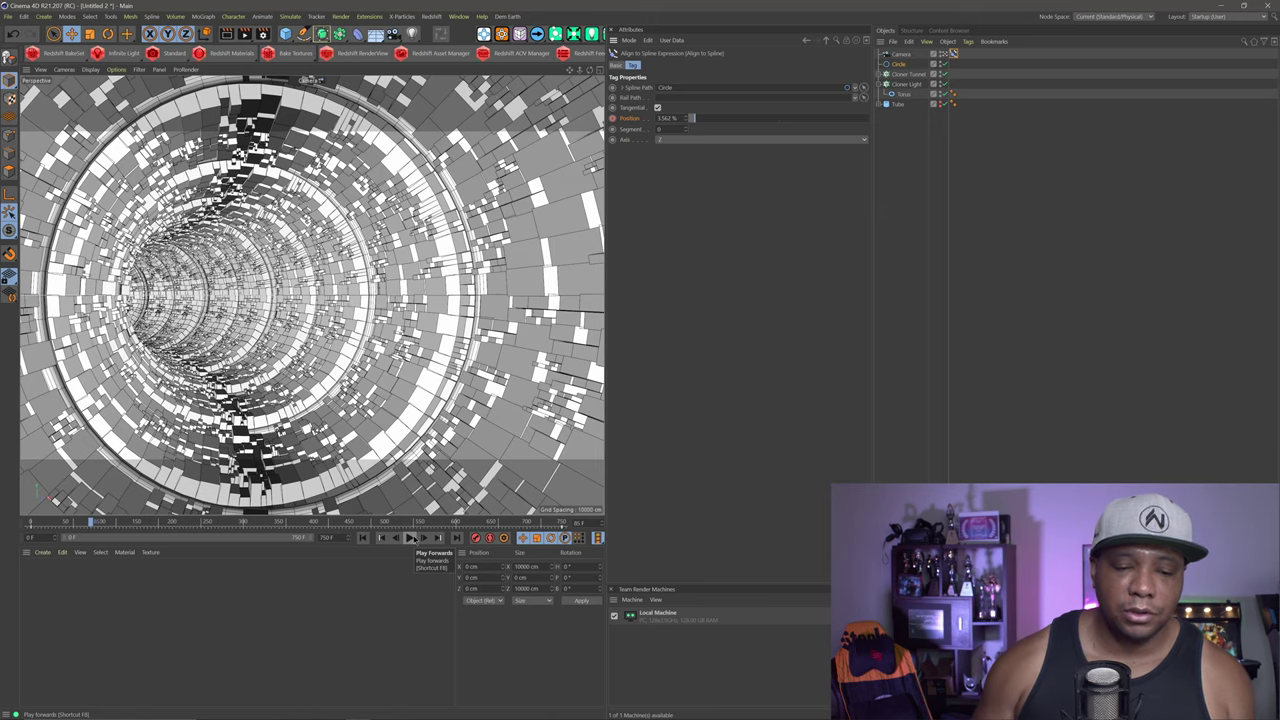
left_click(363, 538)
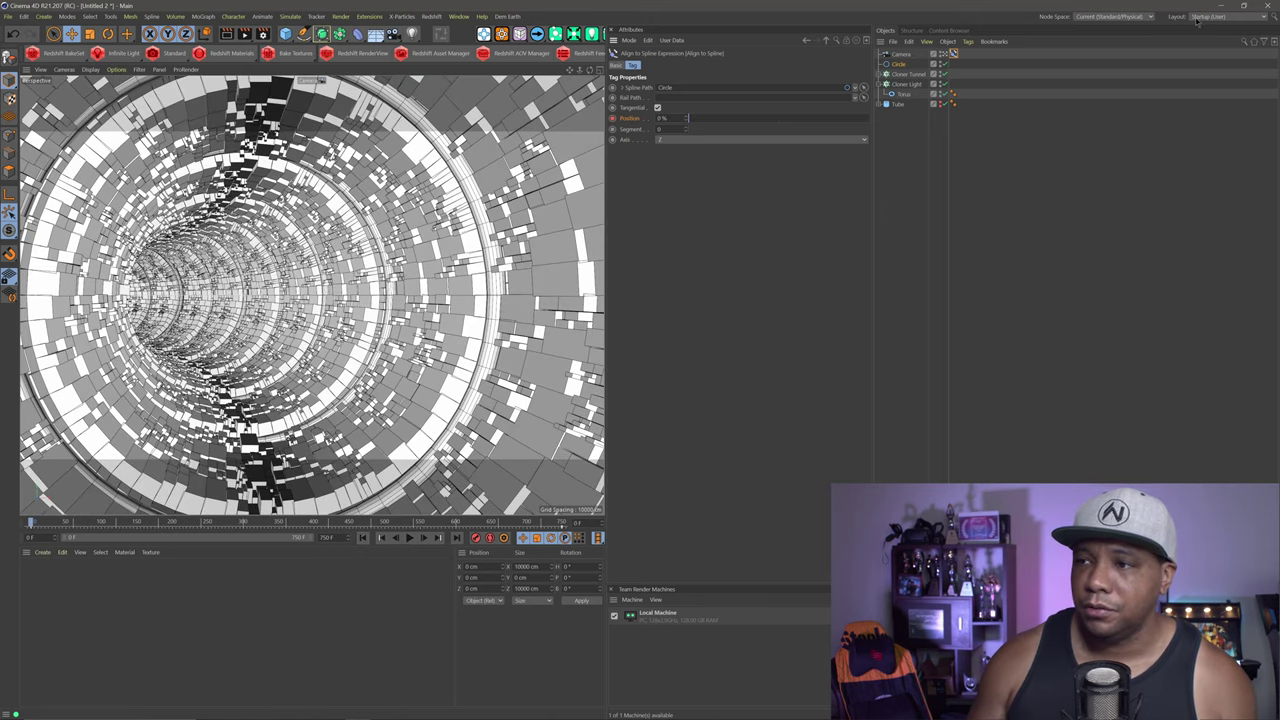
Step: Switch to the Animate layout and set the Align to Spline position keys to Linear interpolation
left_click(1197, 22)
left_click(1216, 27)
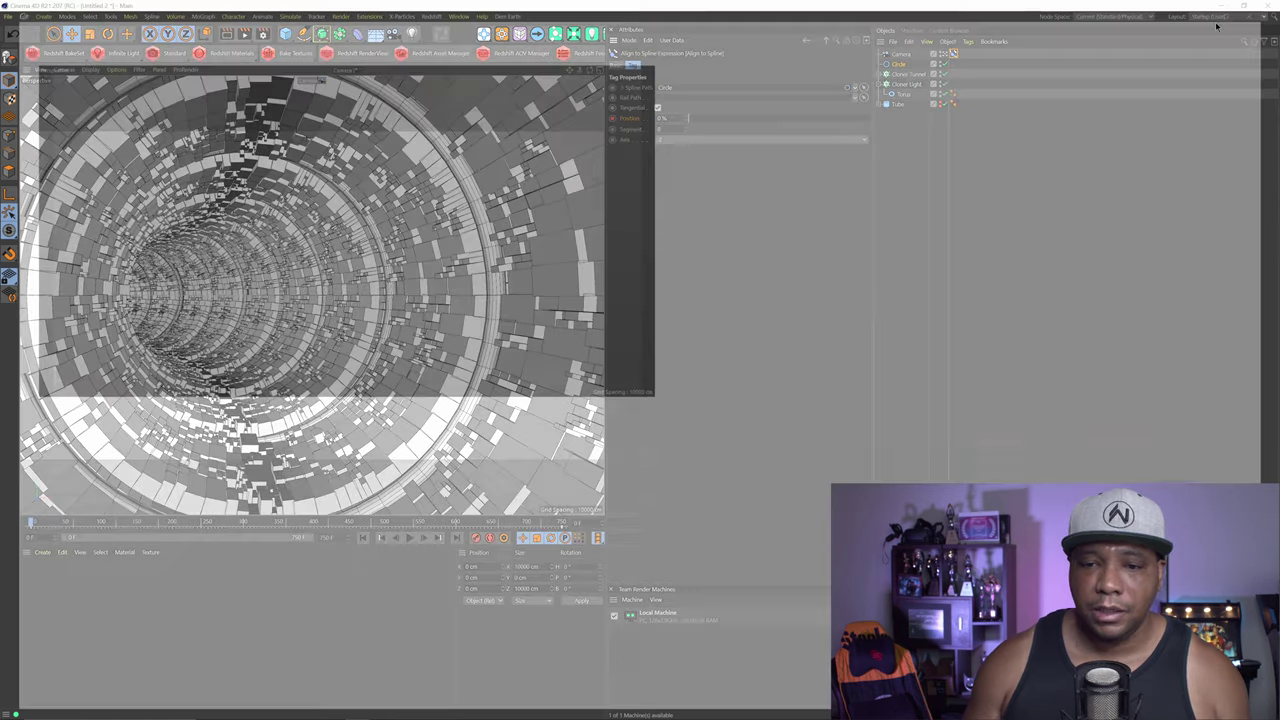
left_click(36, 509)
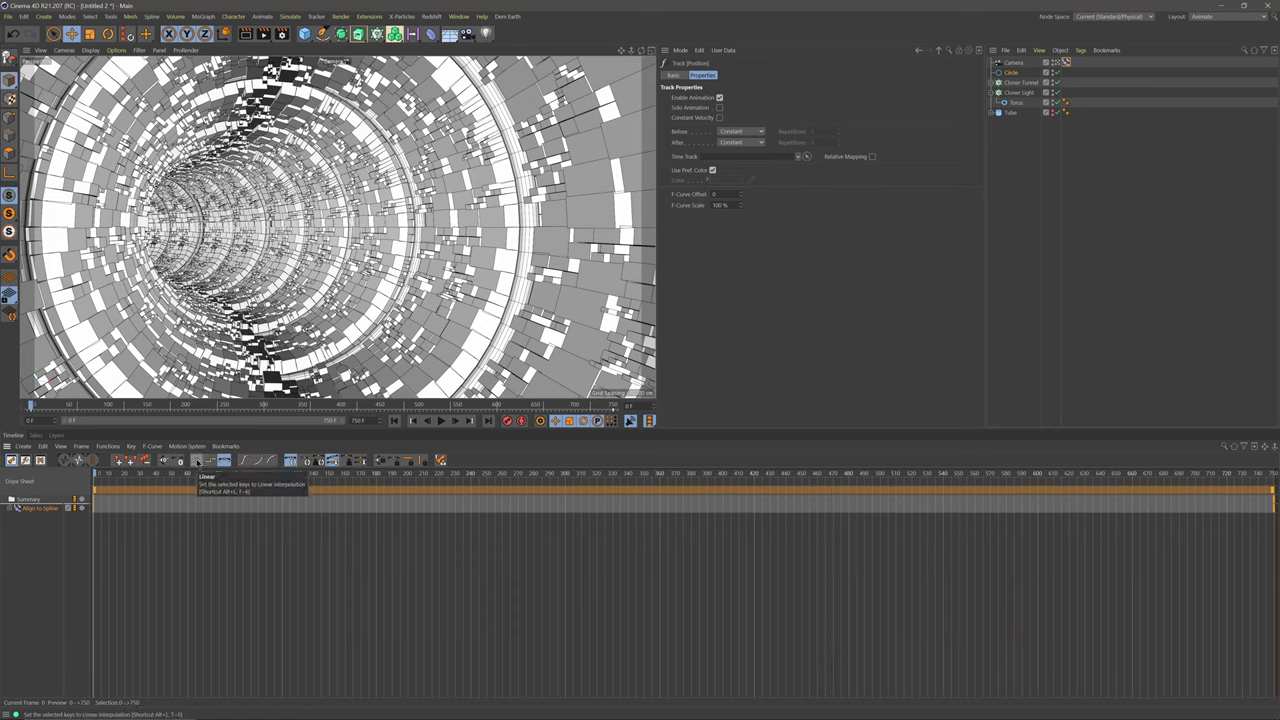
left_click(197, 461)
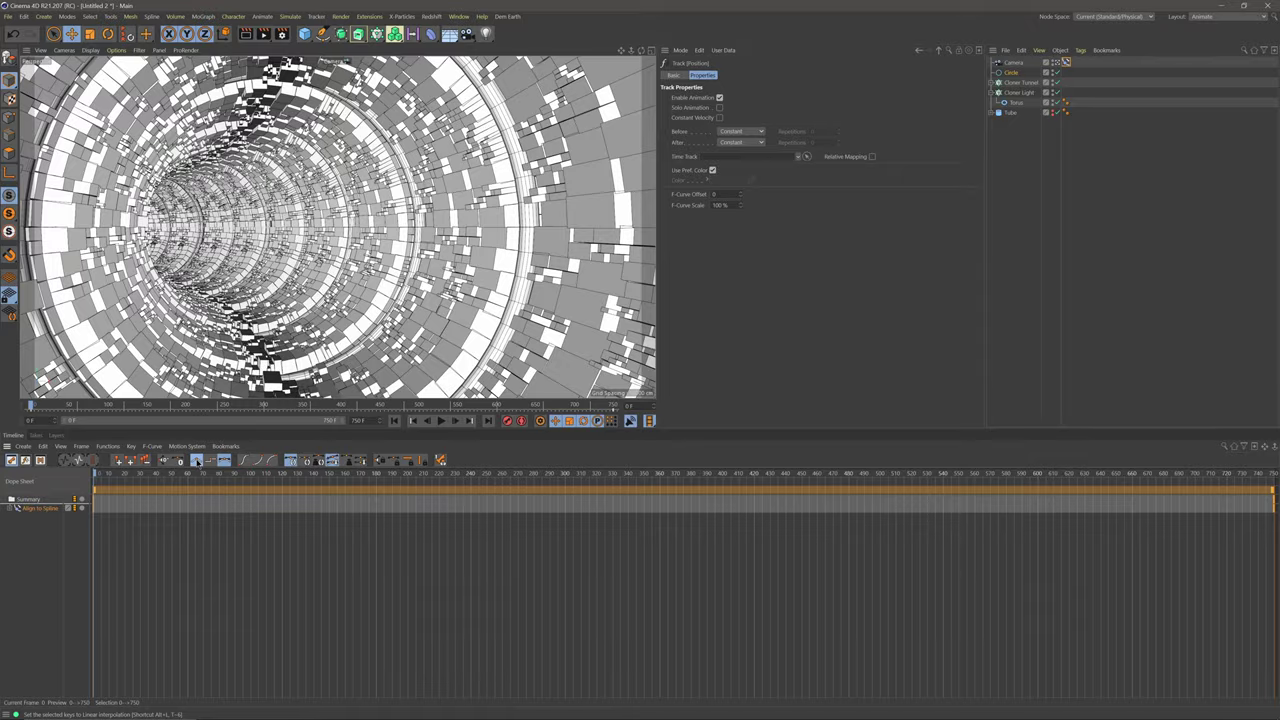
Step: Play back the camera animation to check its speed and loop, and return to frame 0
left_click(441, 421)
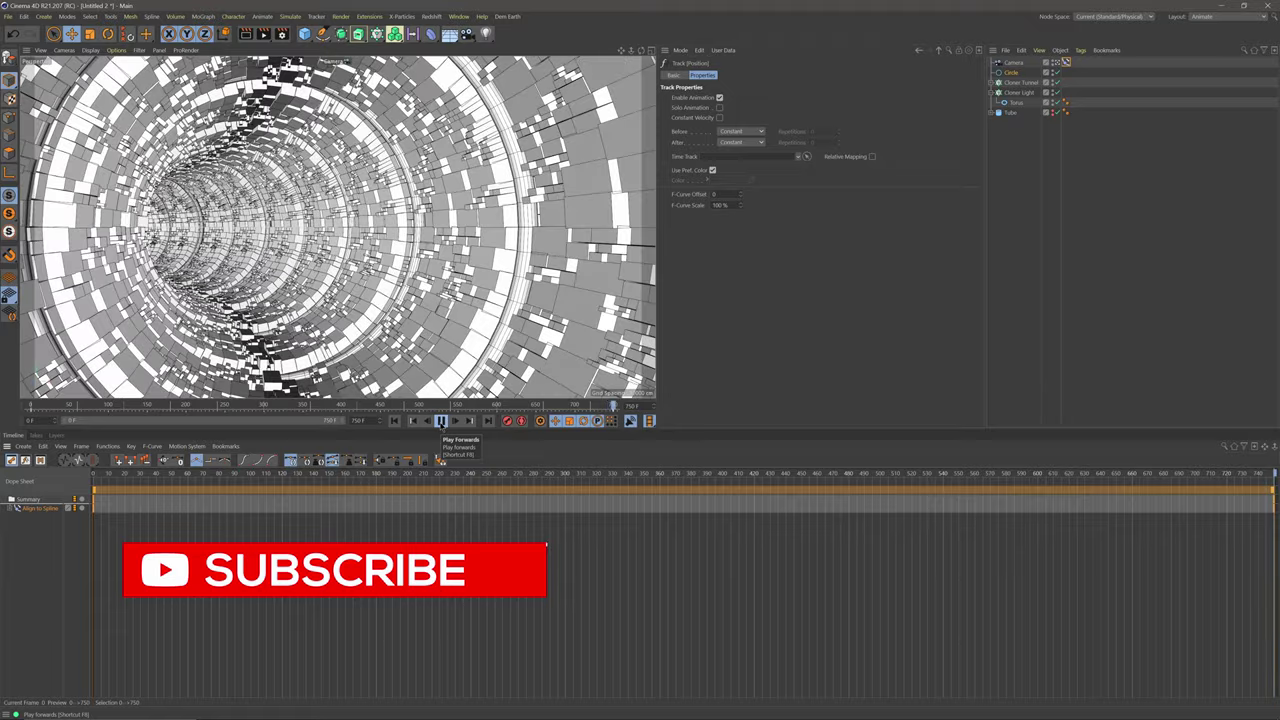
left_click(441, 421)
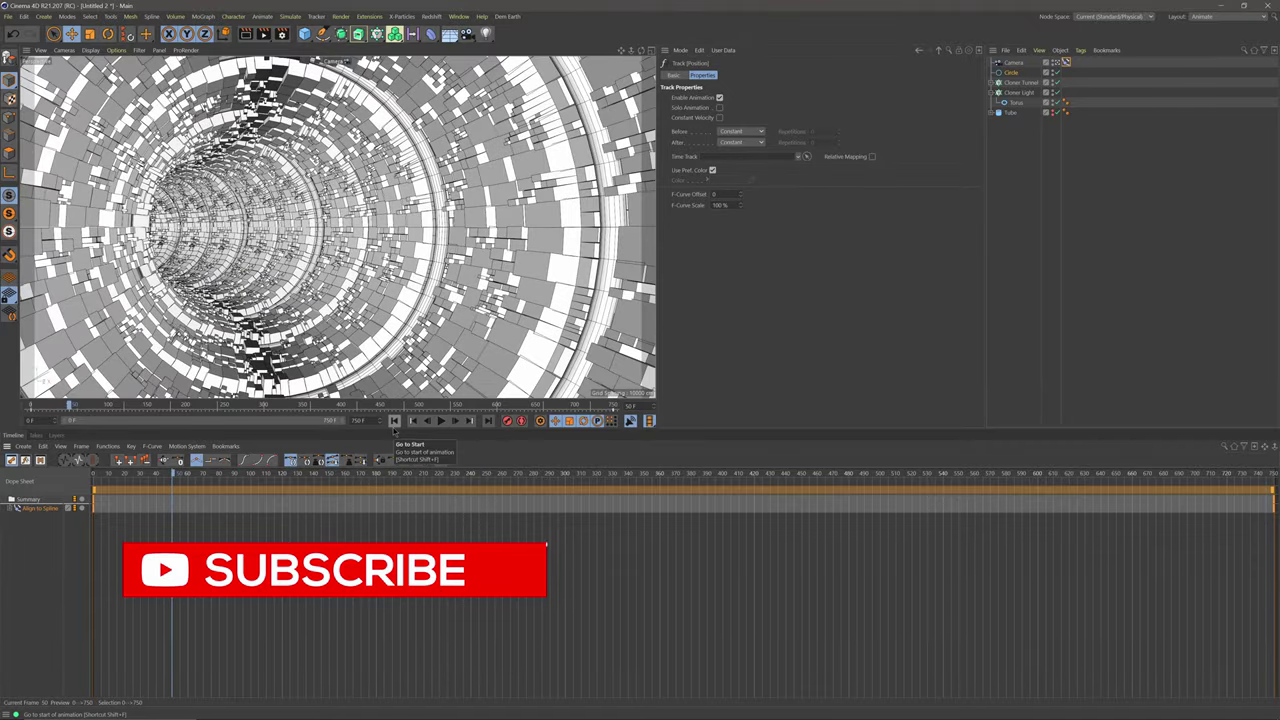
left_click_drag(172, 473, 95, 478)
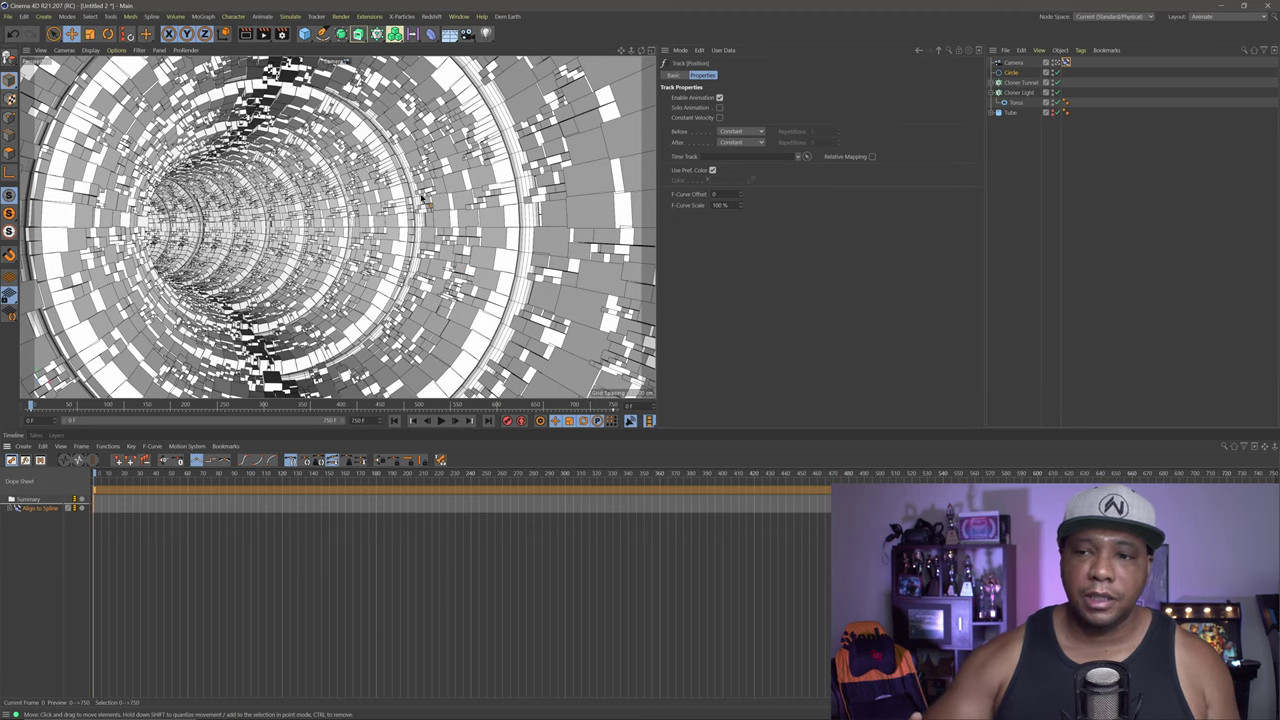
Step: Add a Random effector to the Cloner Tunnel object
left_click(1018, 83)
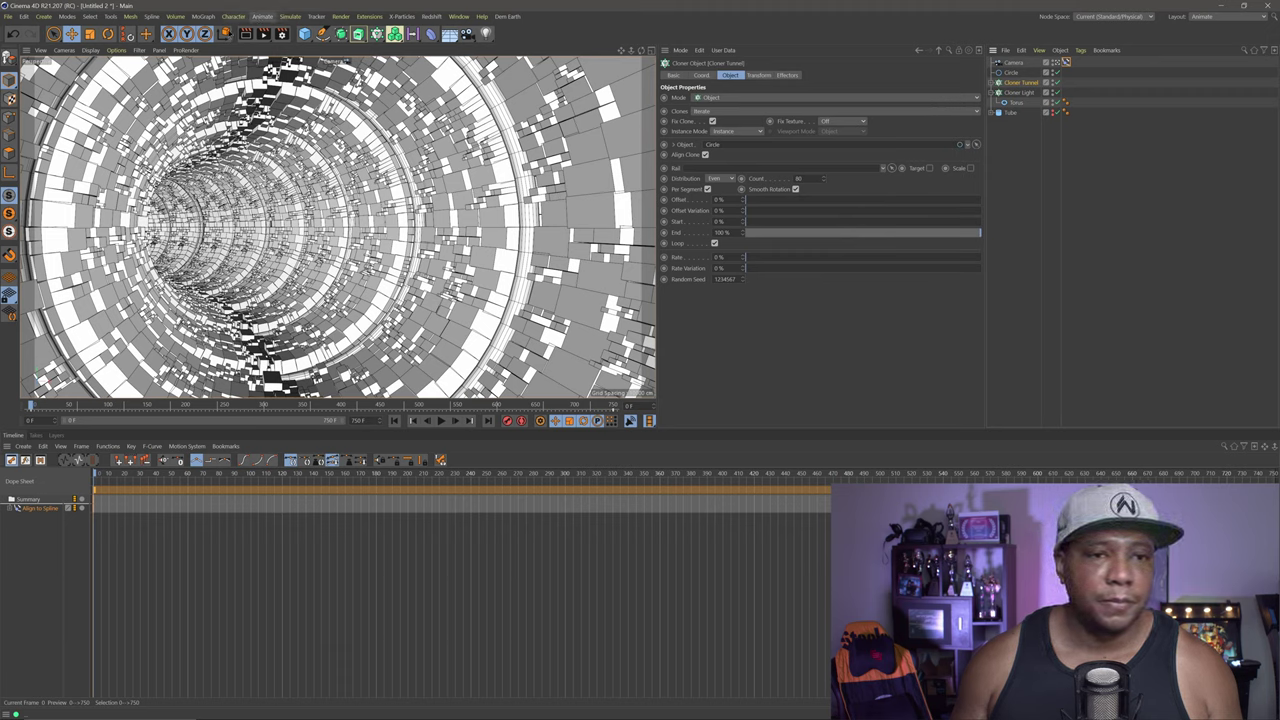
left_click(204, 17)
mouse_move(207, 33)
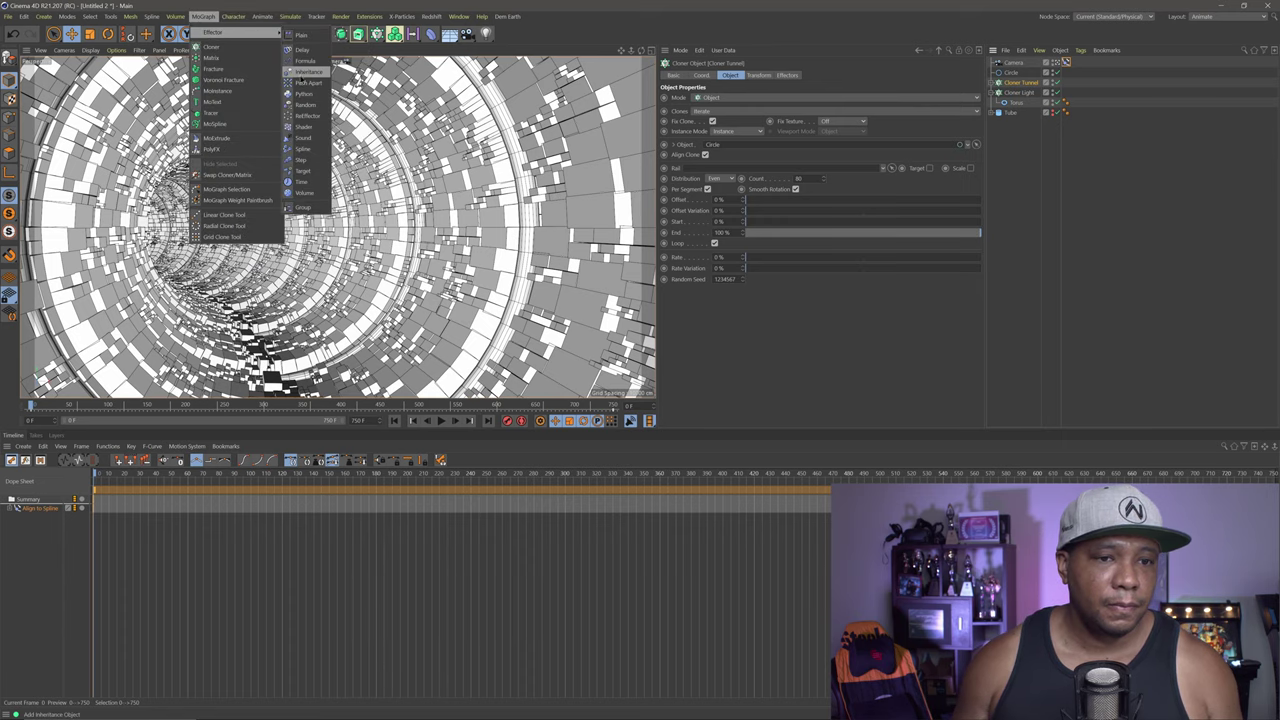
left_click(305, 107)
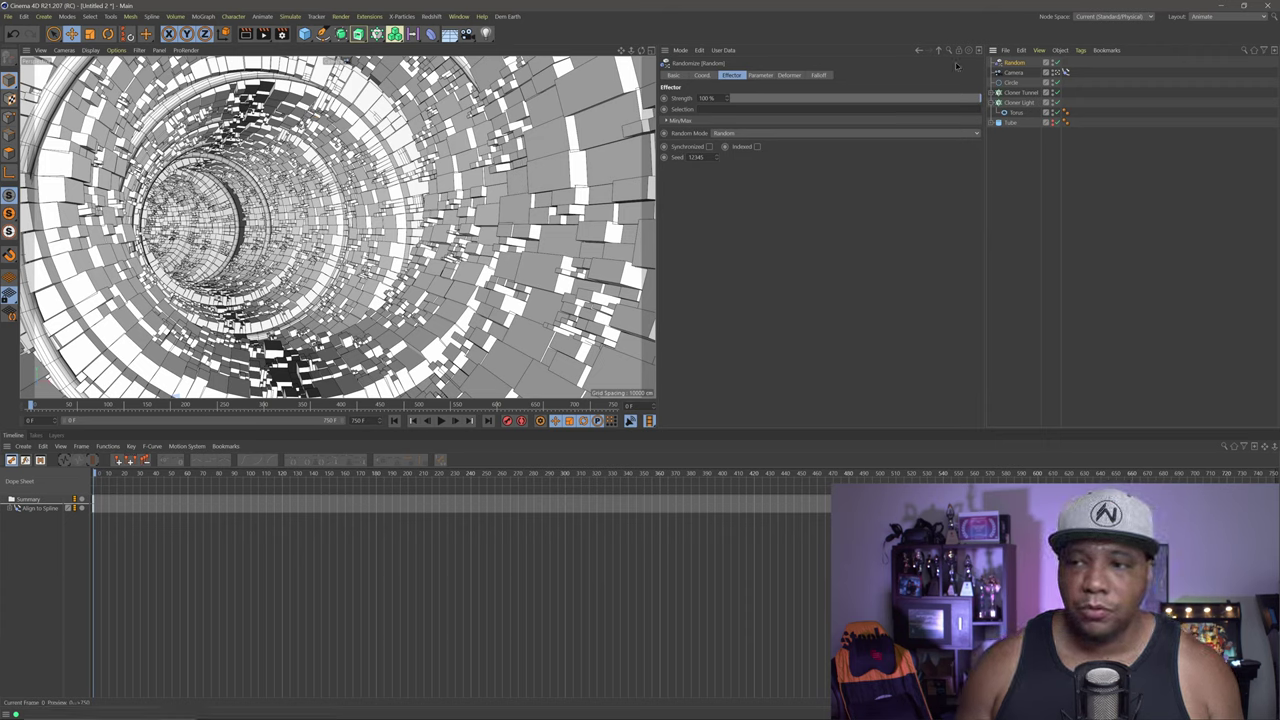
Step: Turn off the Random effector's position variation, enable rotation, and set its R.B value to 1218°
left_click(761, 76)
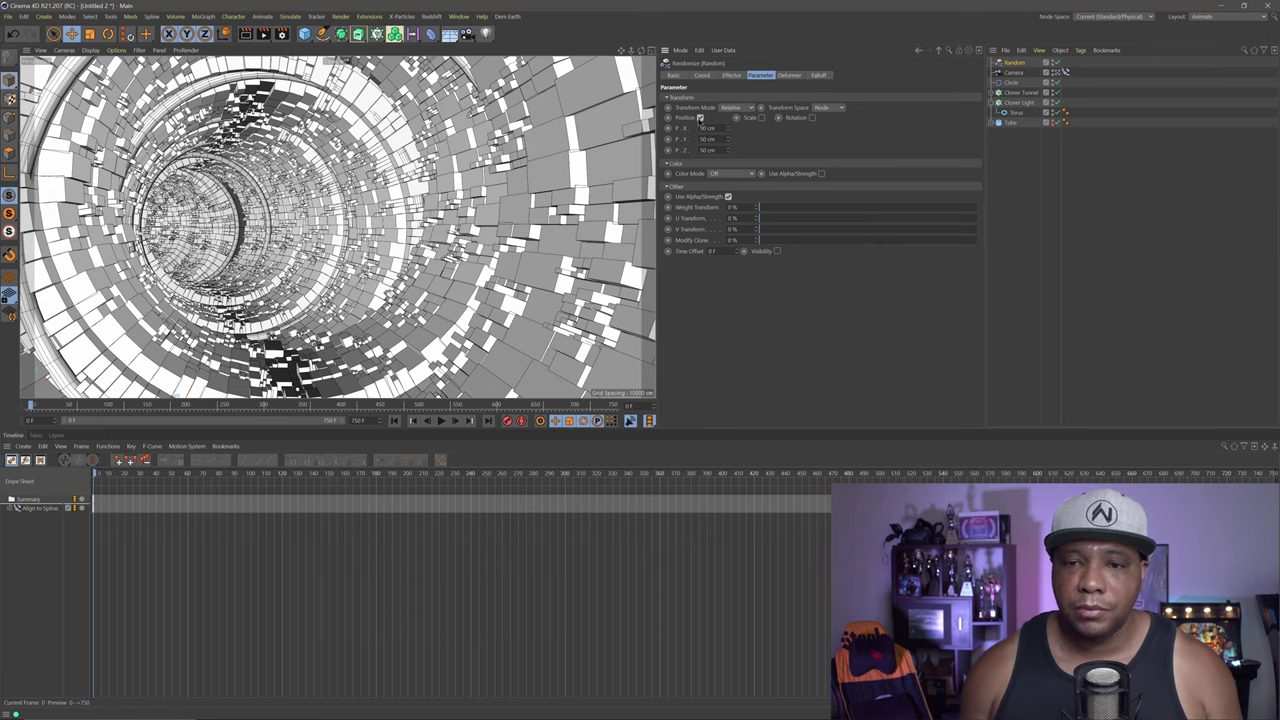
left_click(700, 117)
left_click(793, 118)
left_click_drag(820, 146, 824, 98)
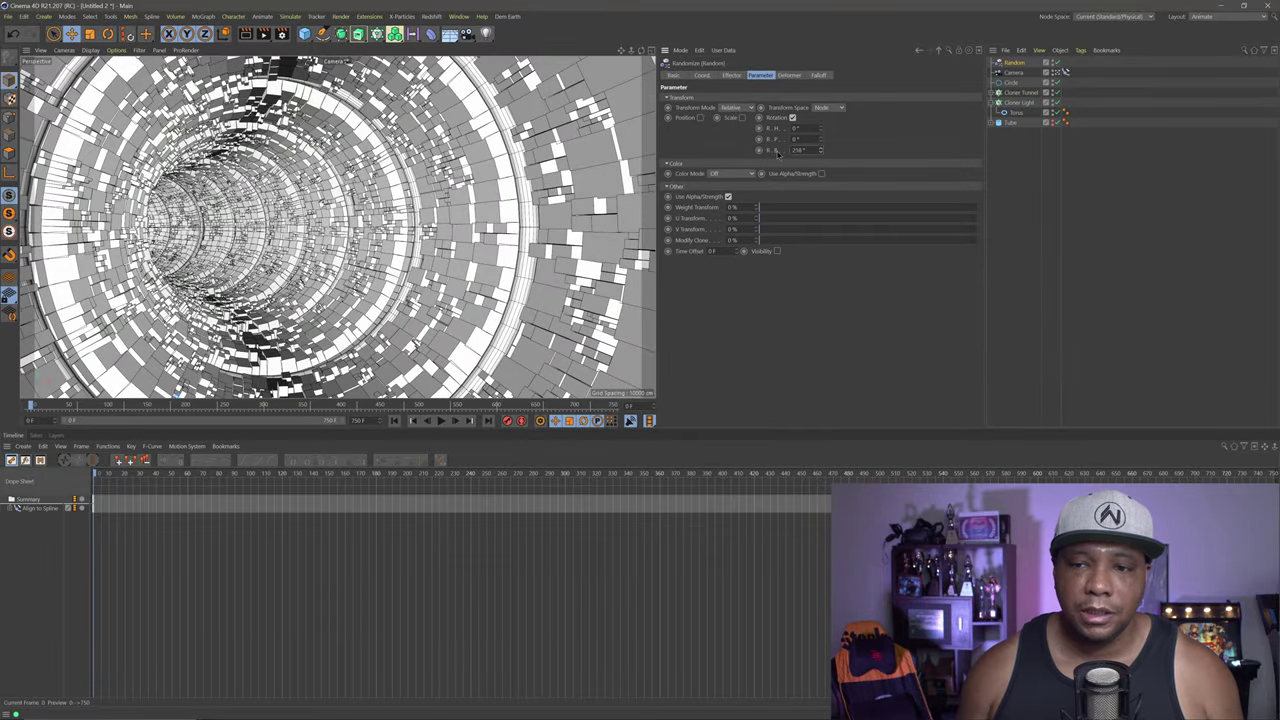
left_click_drag(821, 150, 832, 115)
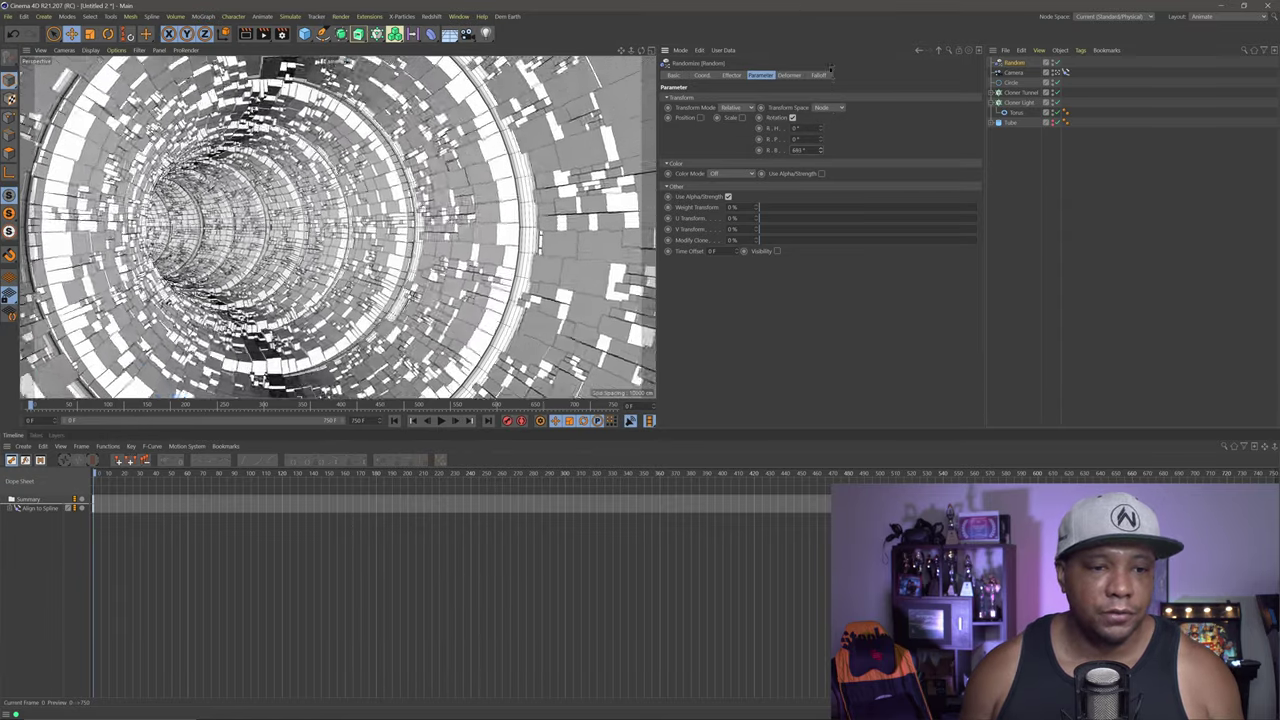
left_click_drag(830, 50, 828, 31)
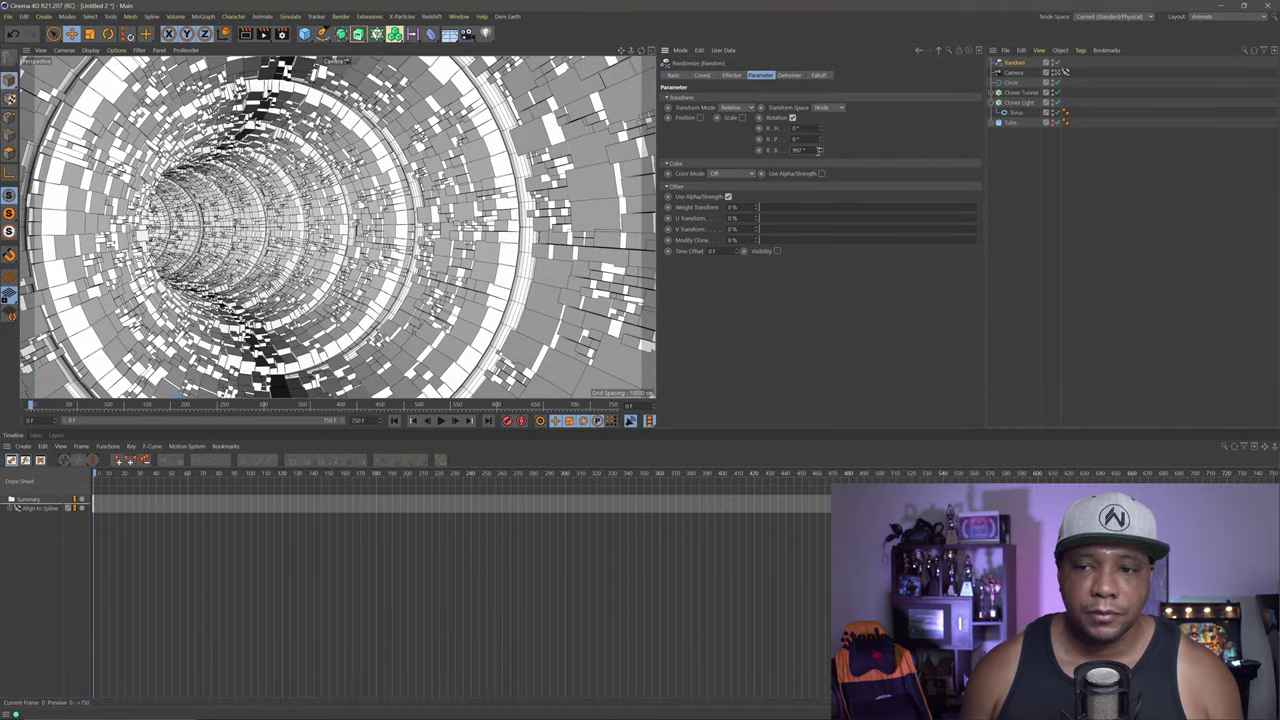
left_click_drag(828, 117, 841, 42)
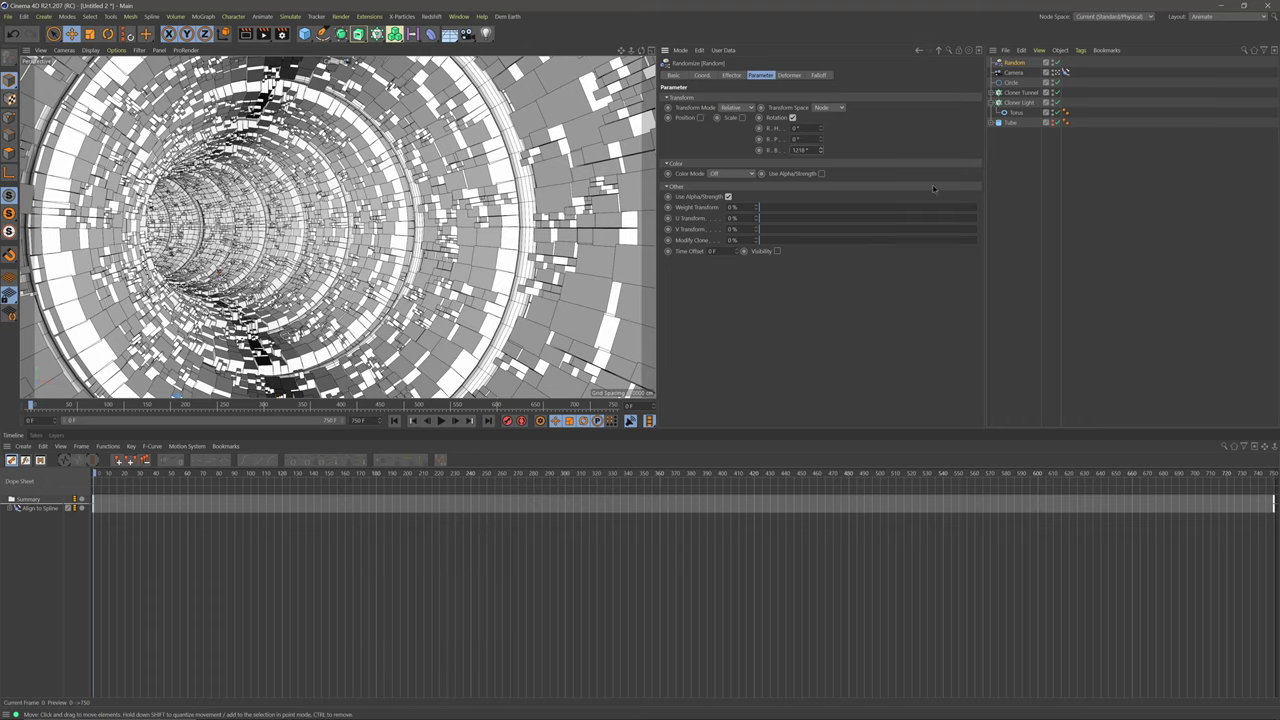
Step: Switch to the Startup (User) layout, create a new material and open its name for editing
left_click(1224, 17)
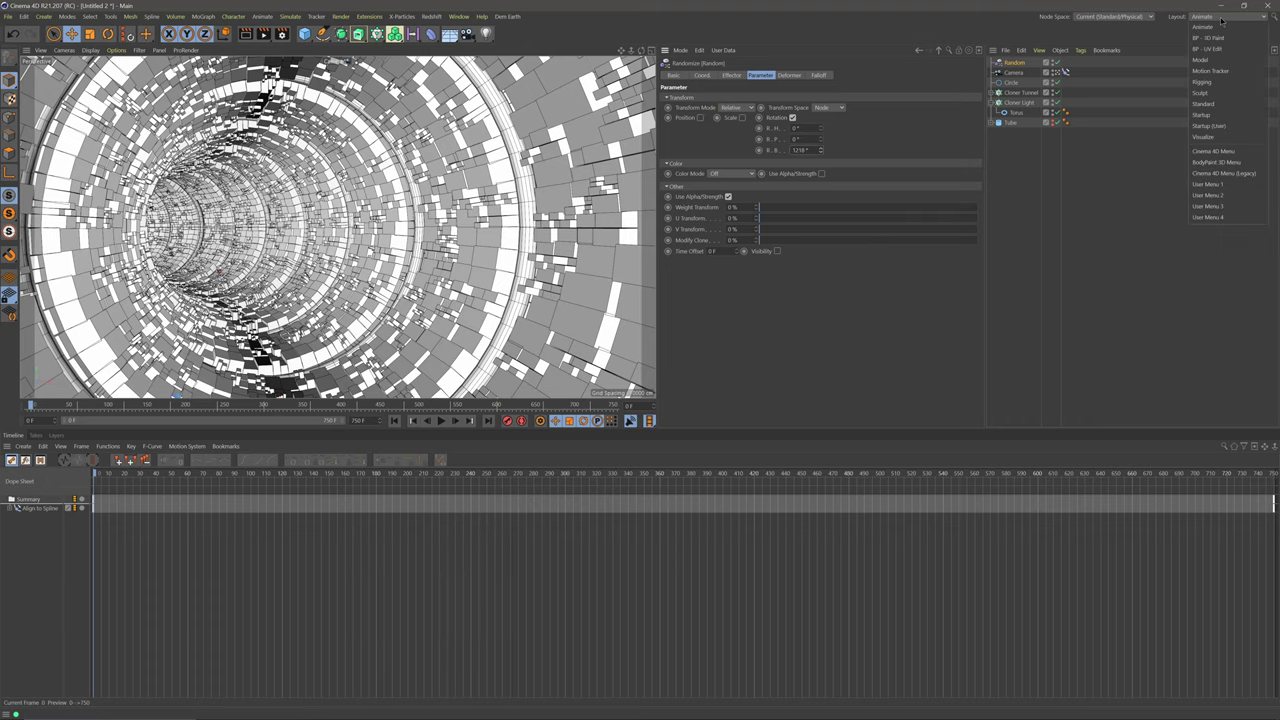
left_click(1227, 127)
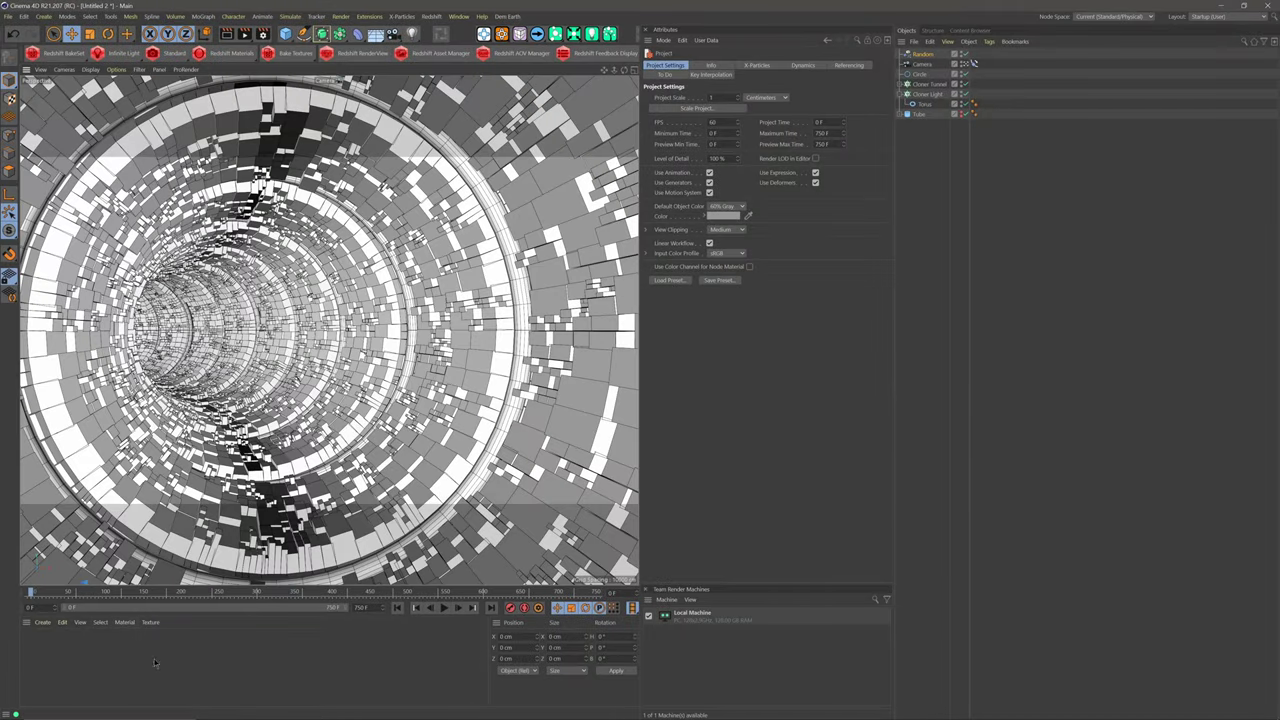
double_click(45, 658)
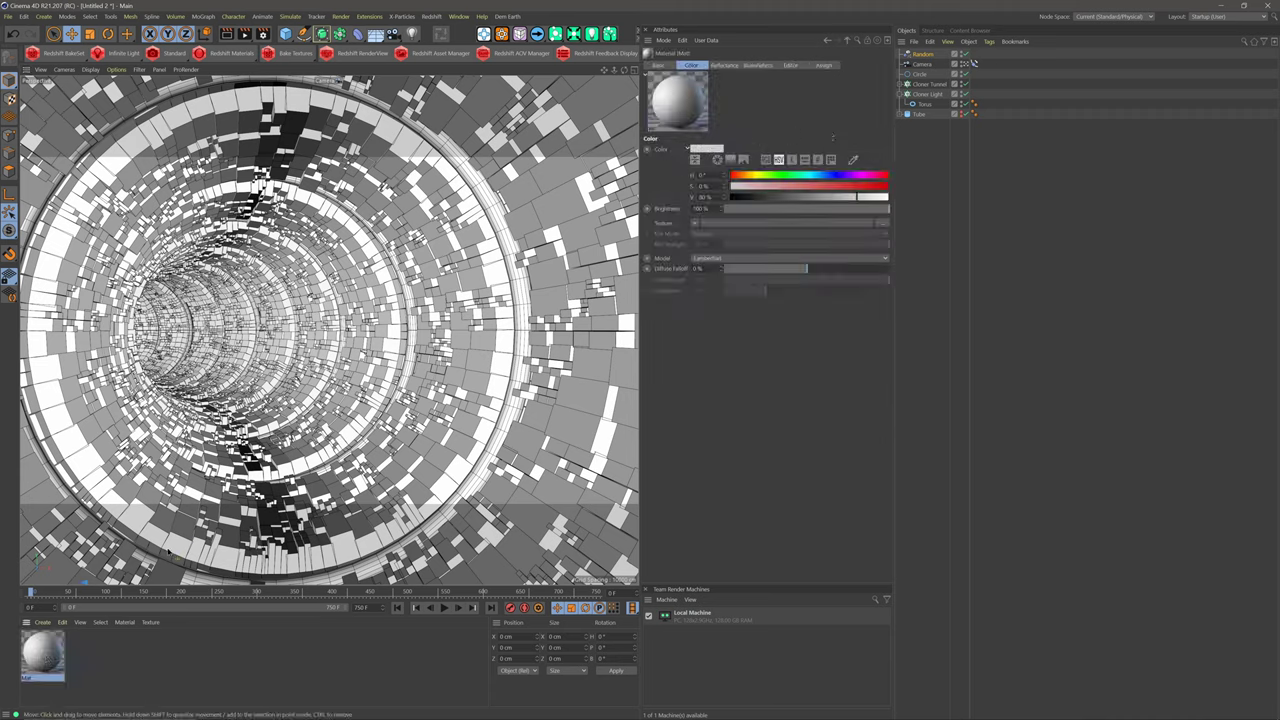
double_click(30, 678)
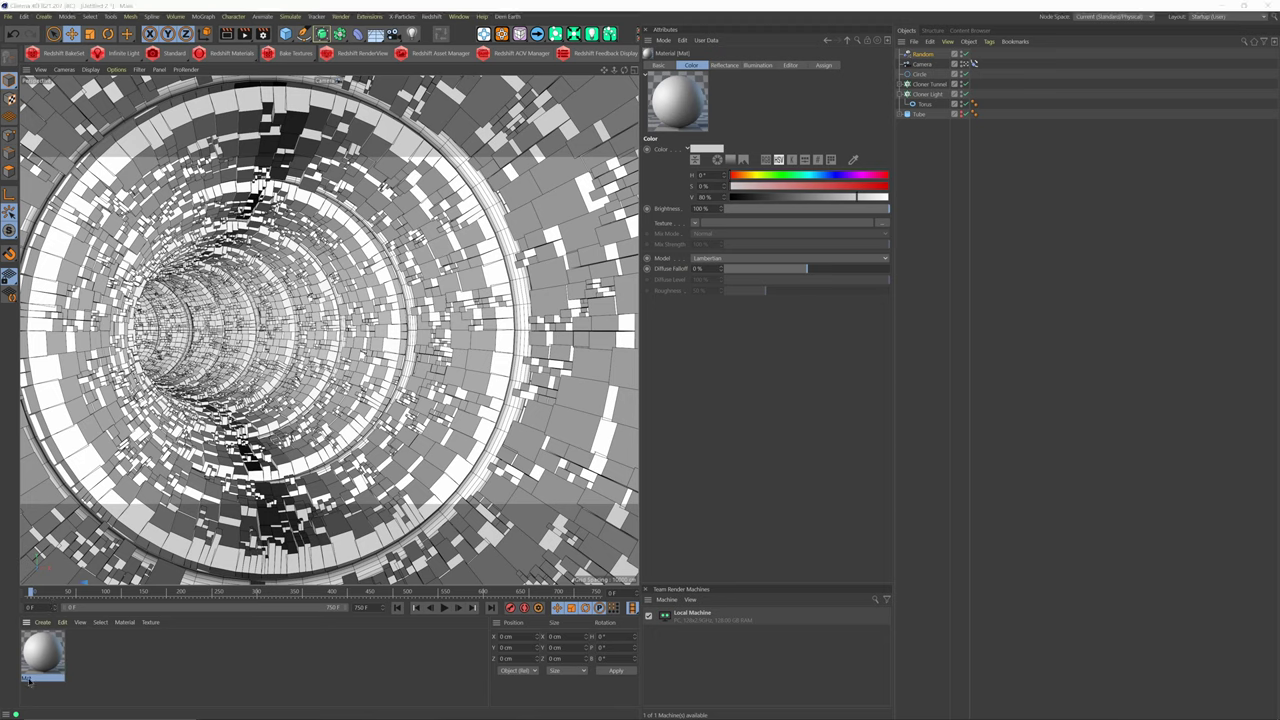
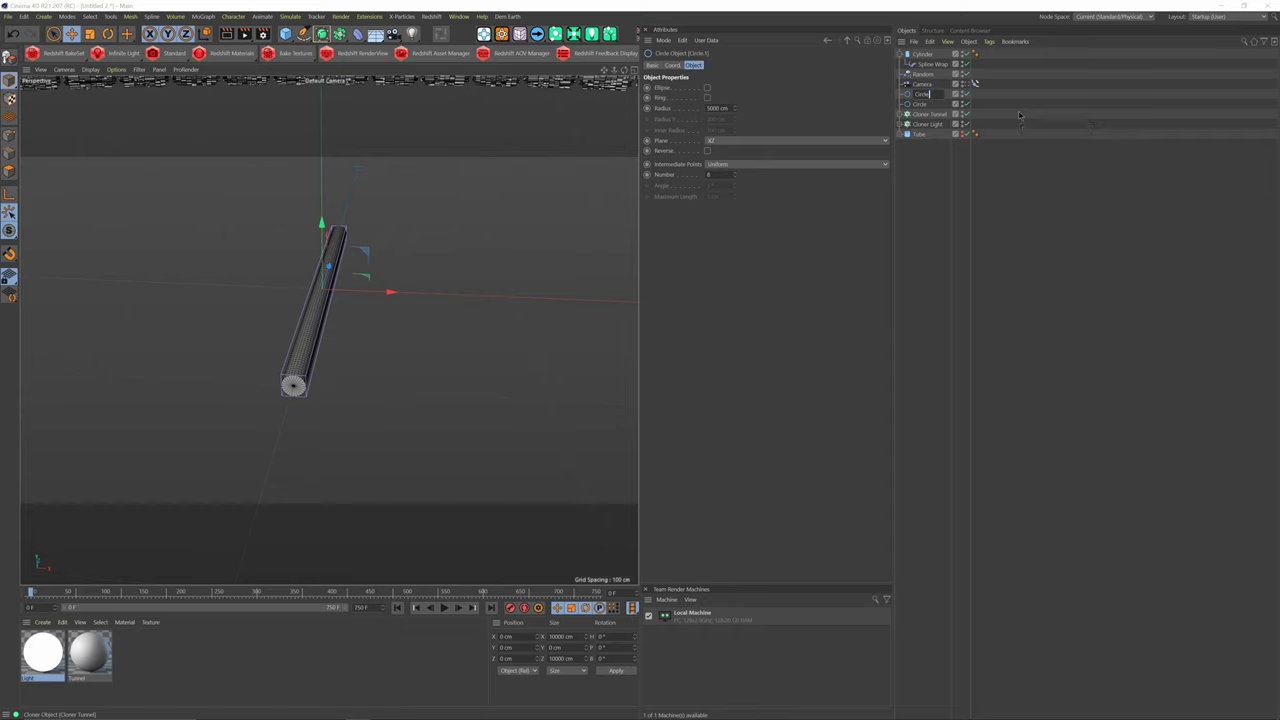
Step: Rename the copied circle spline as Circle Light and move it above the Cylinder in the object hierarchy
type("Light")
key("Return")
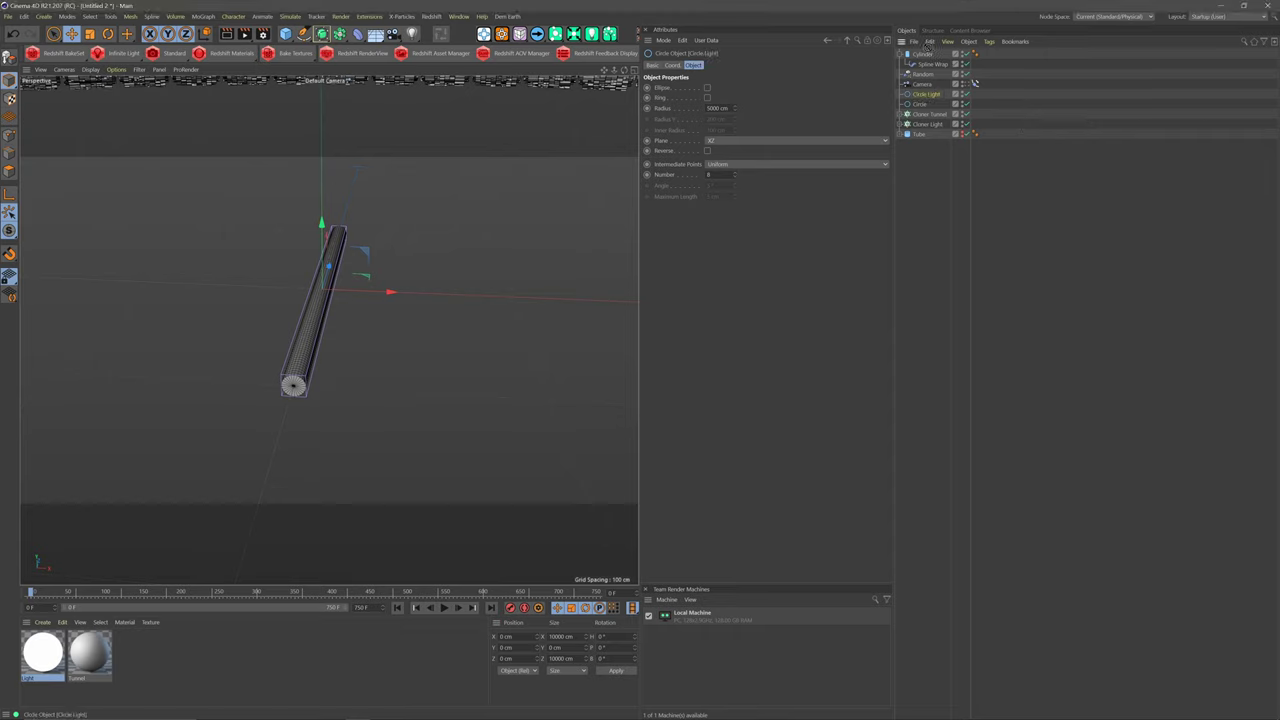
left_click_drag(918, 55, 920, 52)
Step: Assign Circle Light as the spline of the Cylinder's Spline Wrap deformer and view the whole ring
left_click(932, 74)
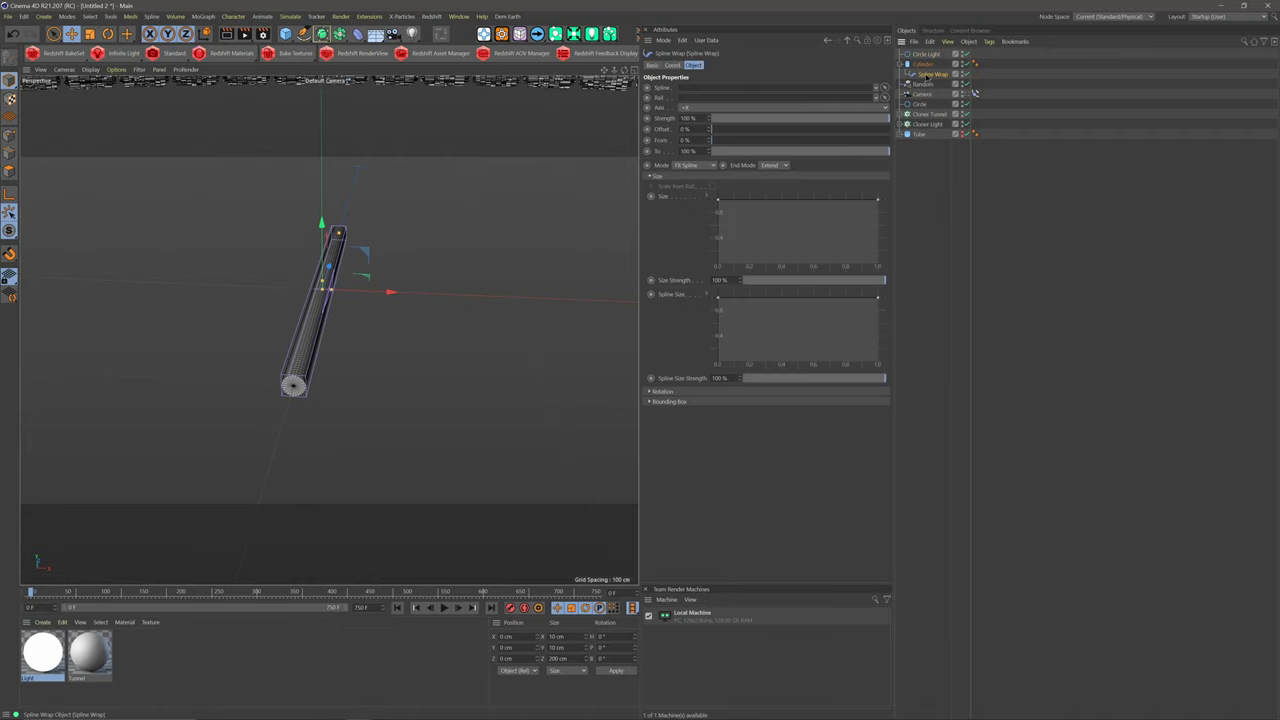
left_click_drag(838, 75, 690, 90)
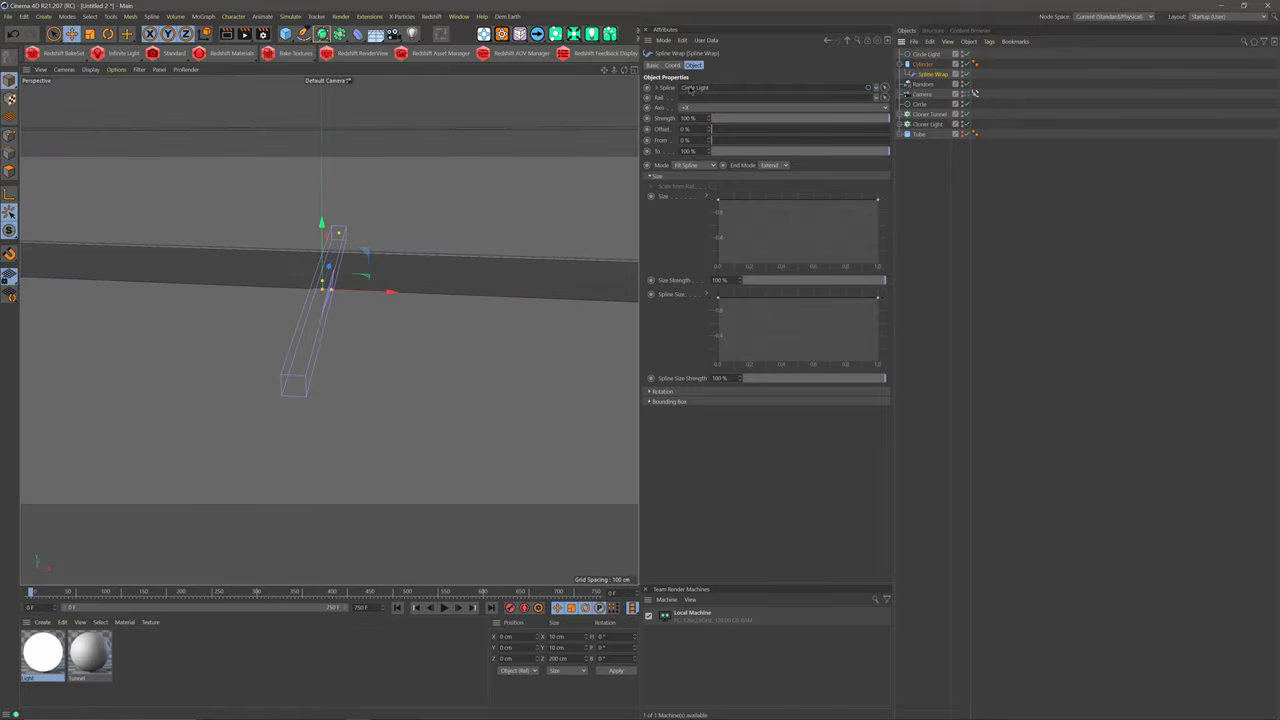
scroll(290, 198, "down", 5)
scroll(290, 198, "up", 5)
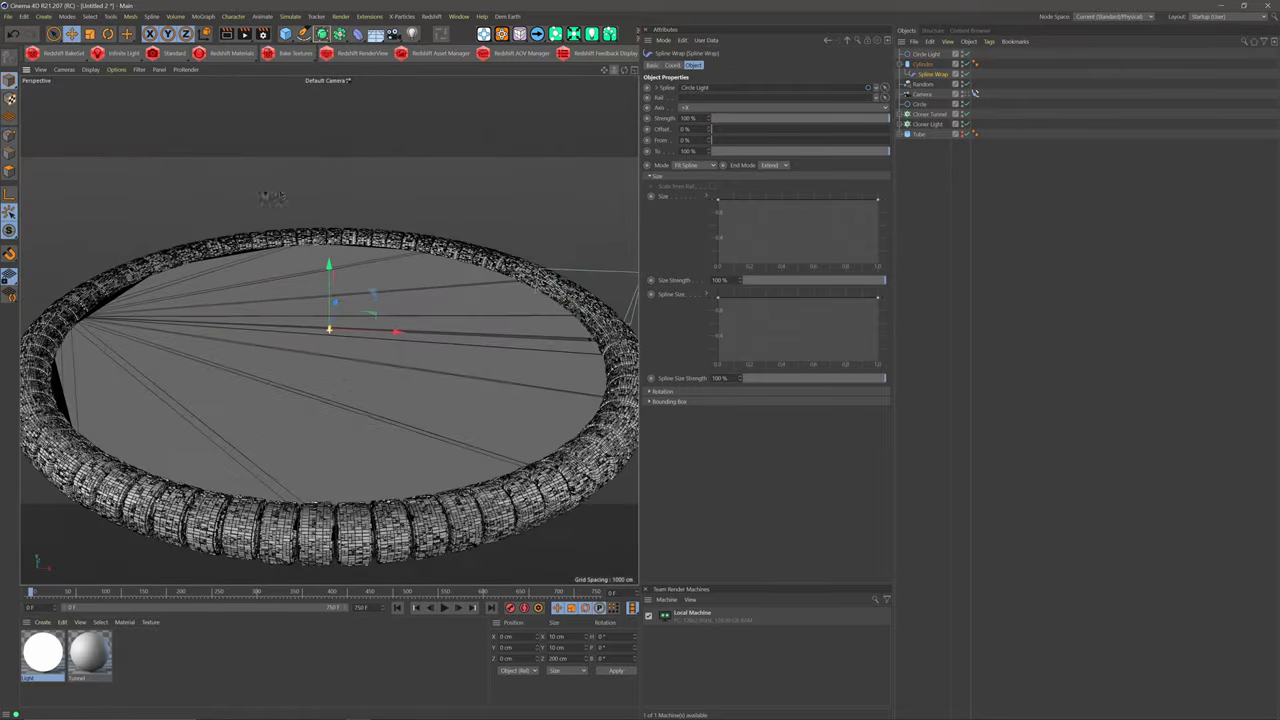
scroll(290, 198, "down", 3)
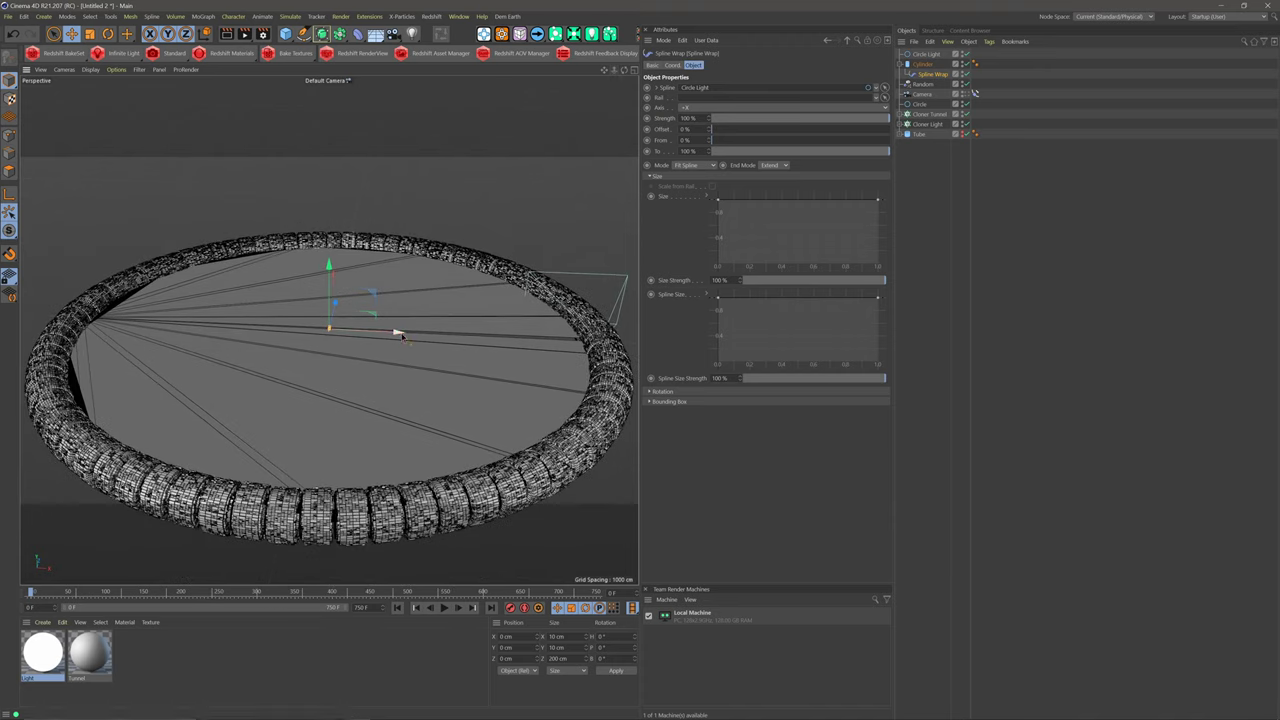
Step: Set the Cylinder's orientation to +X so that it wraps correctly along the circle
left_click(672, 64)
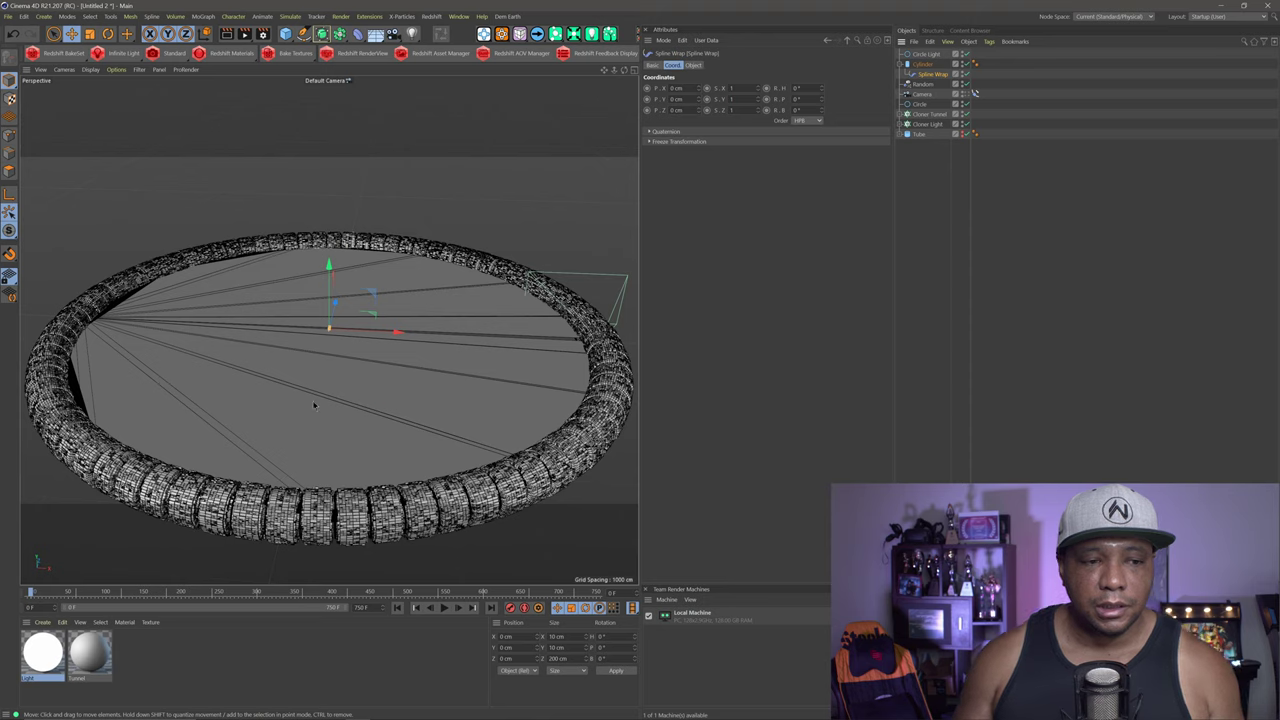
left_click(925, 65)
left_click(693, 65)
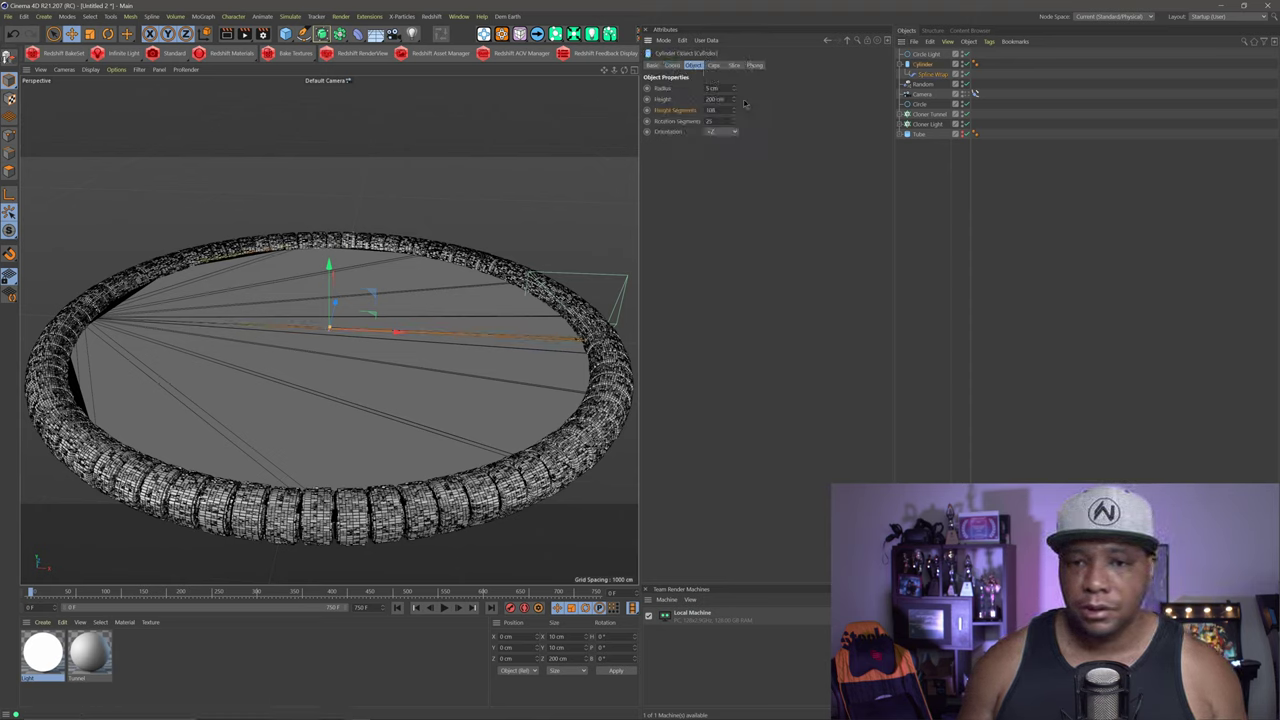
left_click(720, 131)
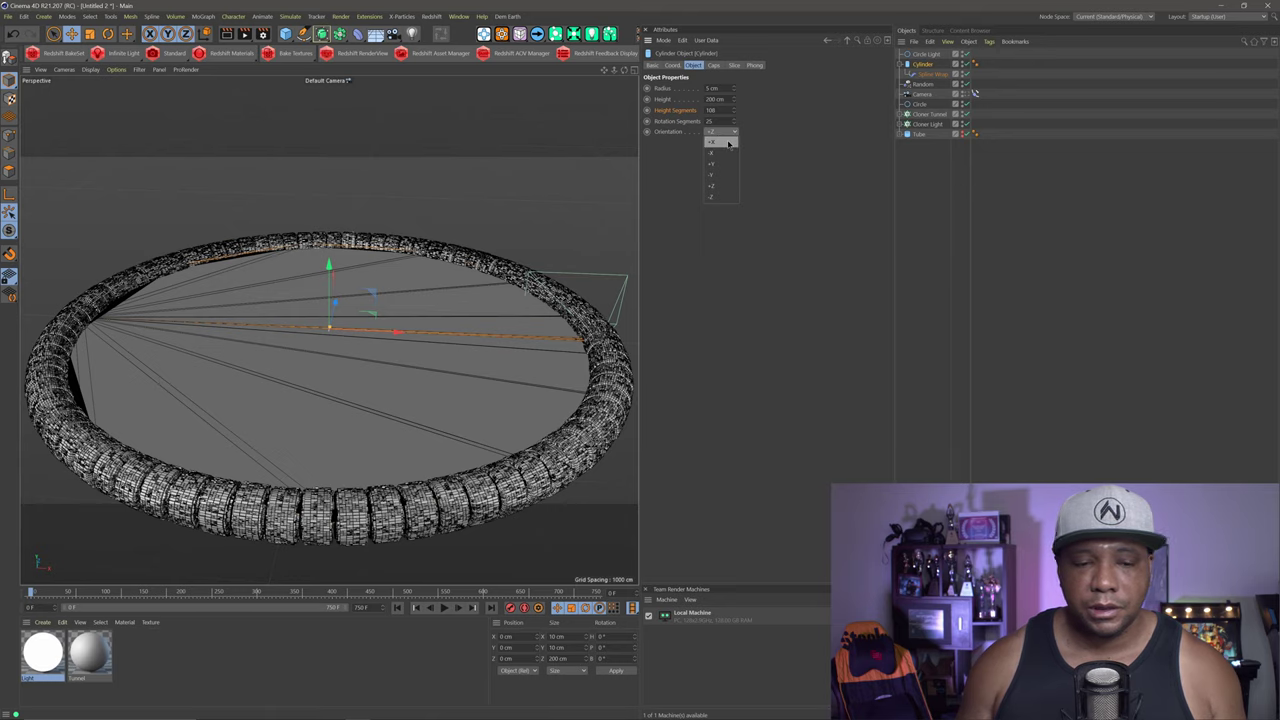
left_click(728, 143)
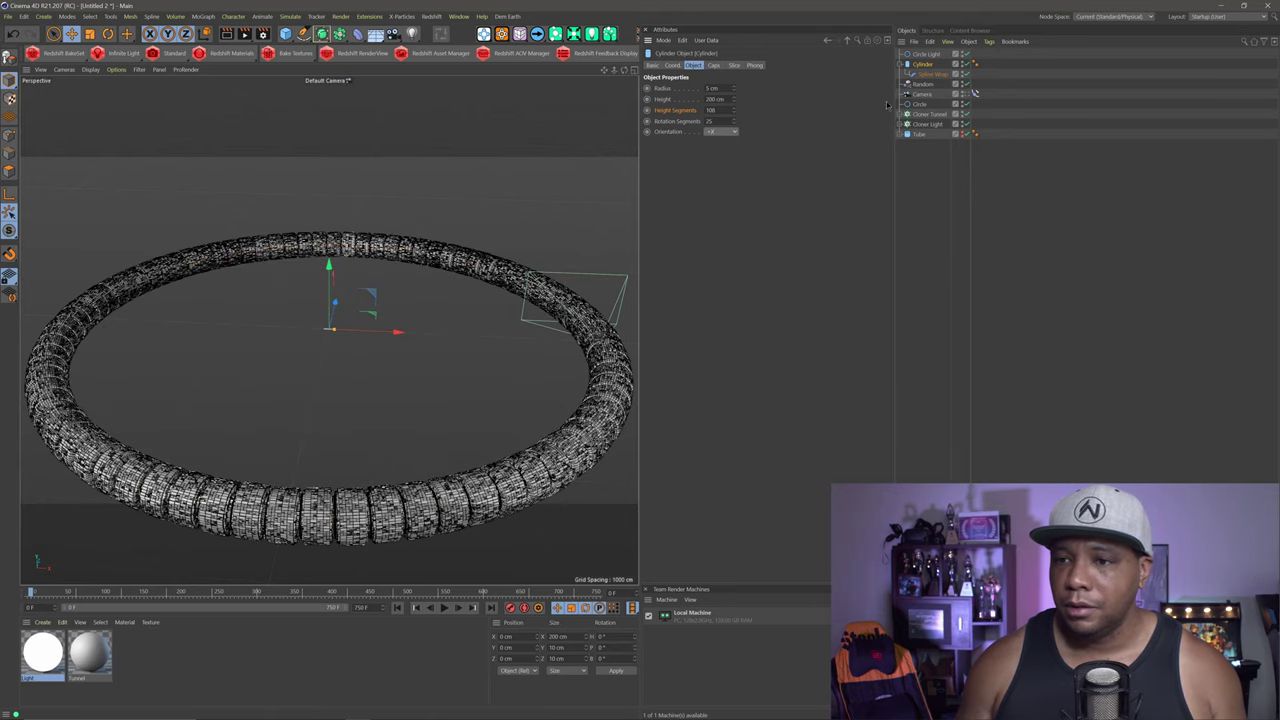
Step: Look through the tunnel camera, set Circle Light's Y position to -237 cm, and raise its intermediate points number to 25
left_click(966, 93)
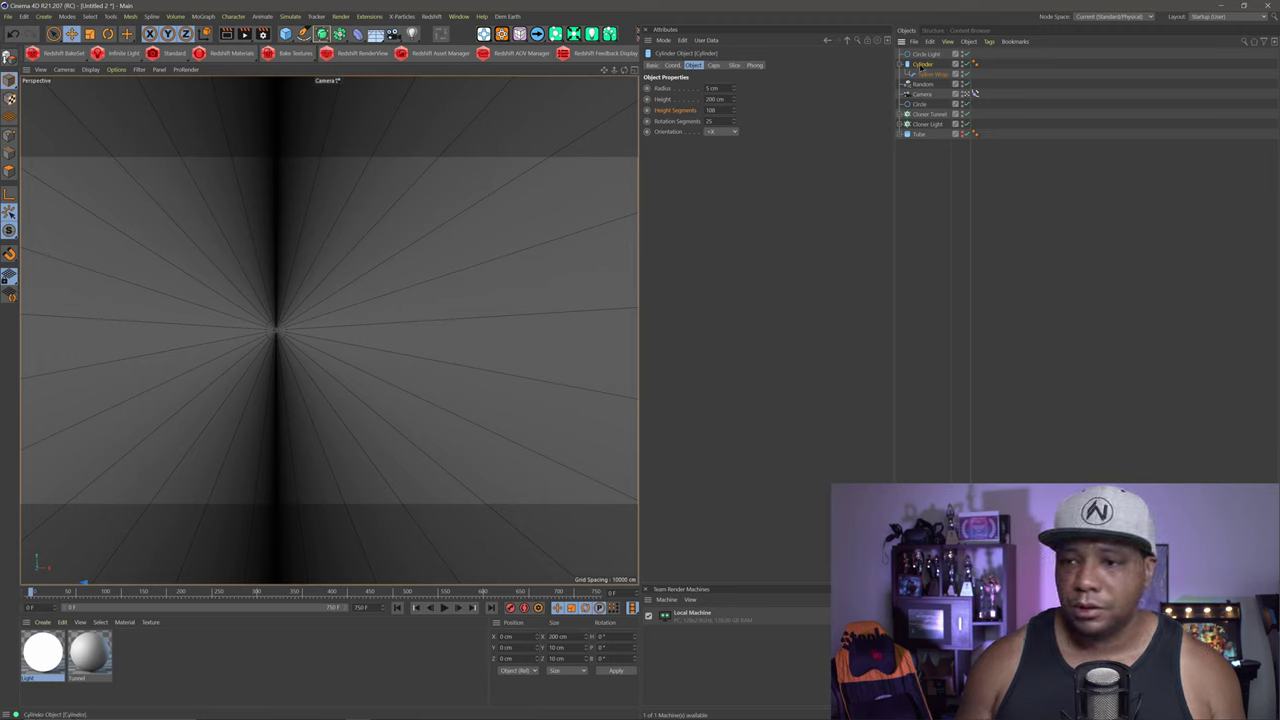
left_click(928, 54)
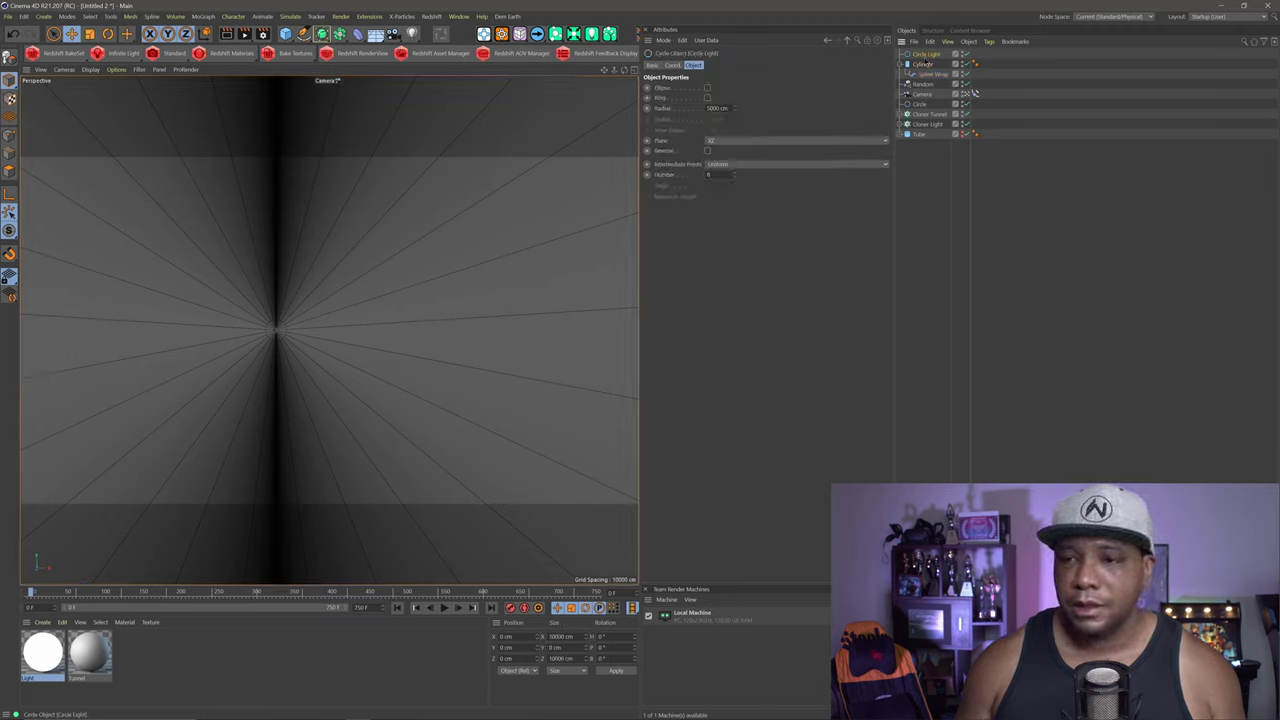
left_click(671, 65)
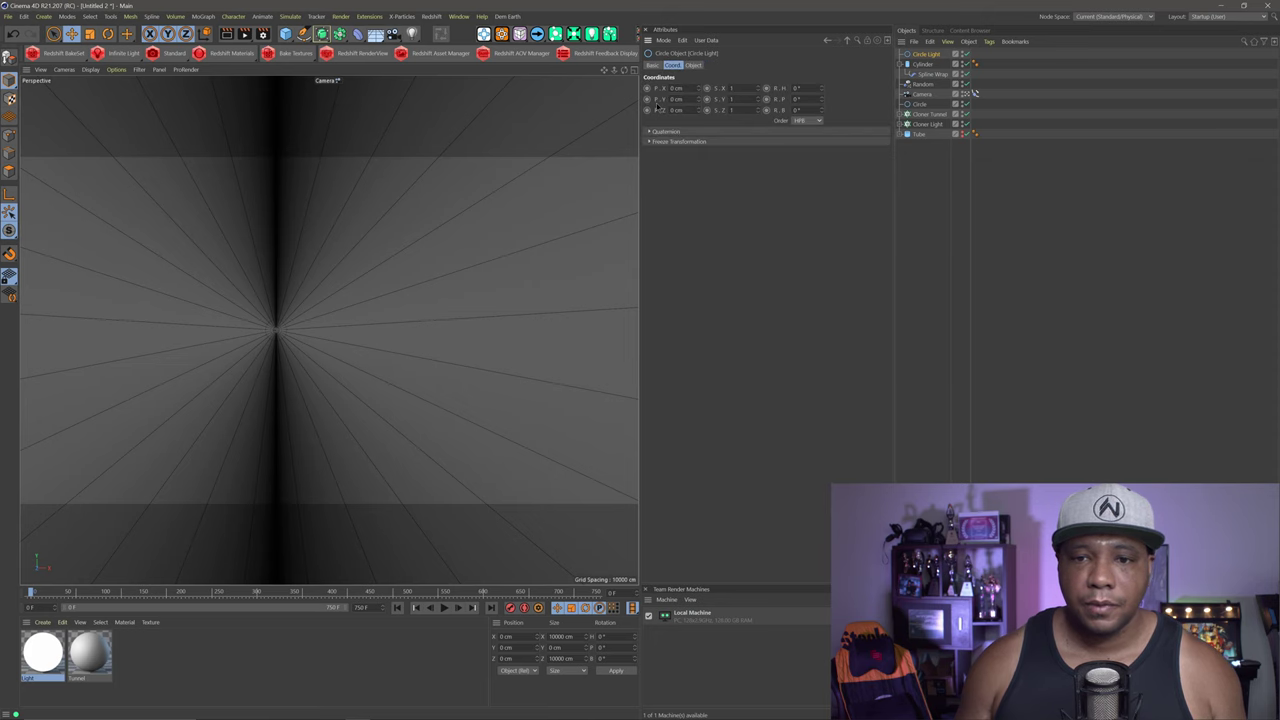
left_click_drag(701, 99, 712, 224)
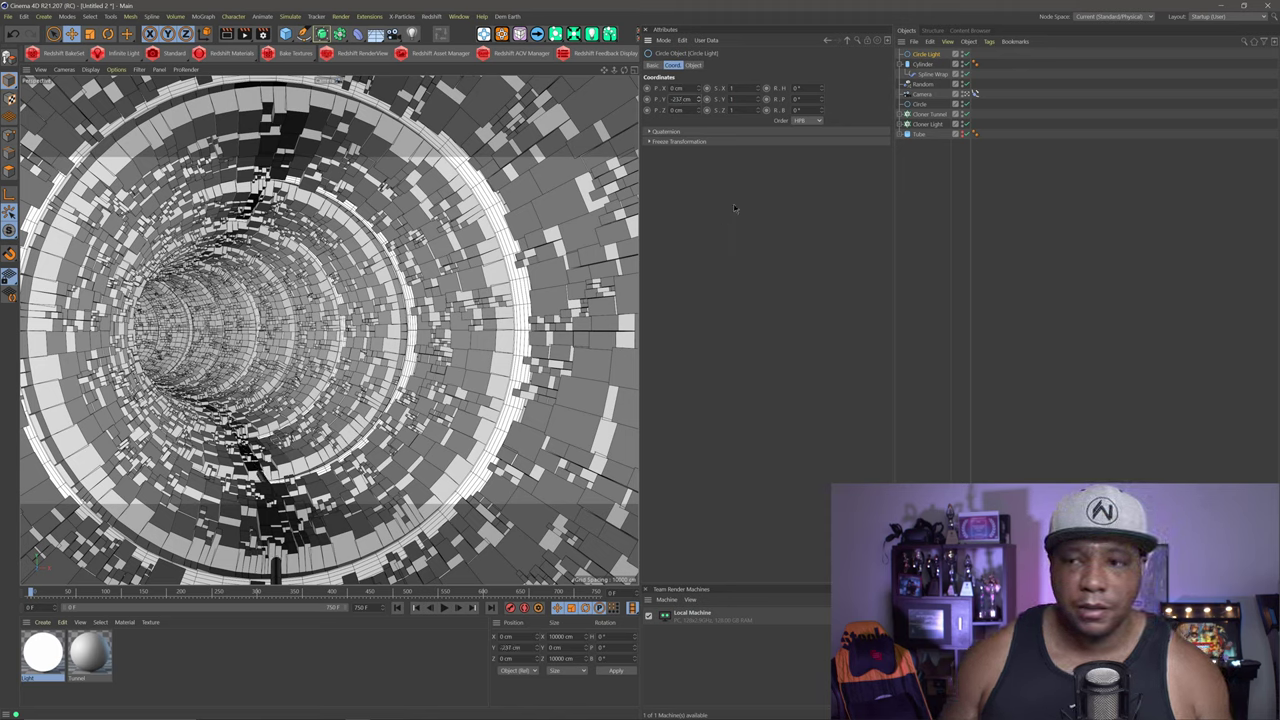
left_click(693, 65)
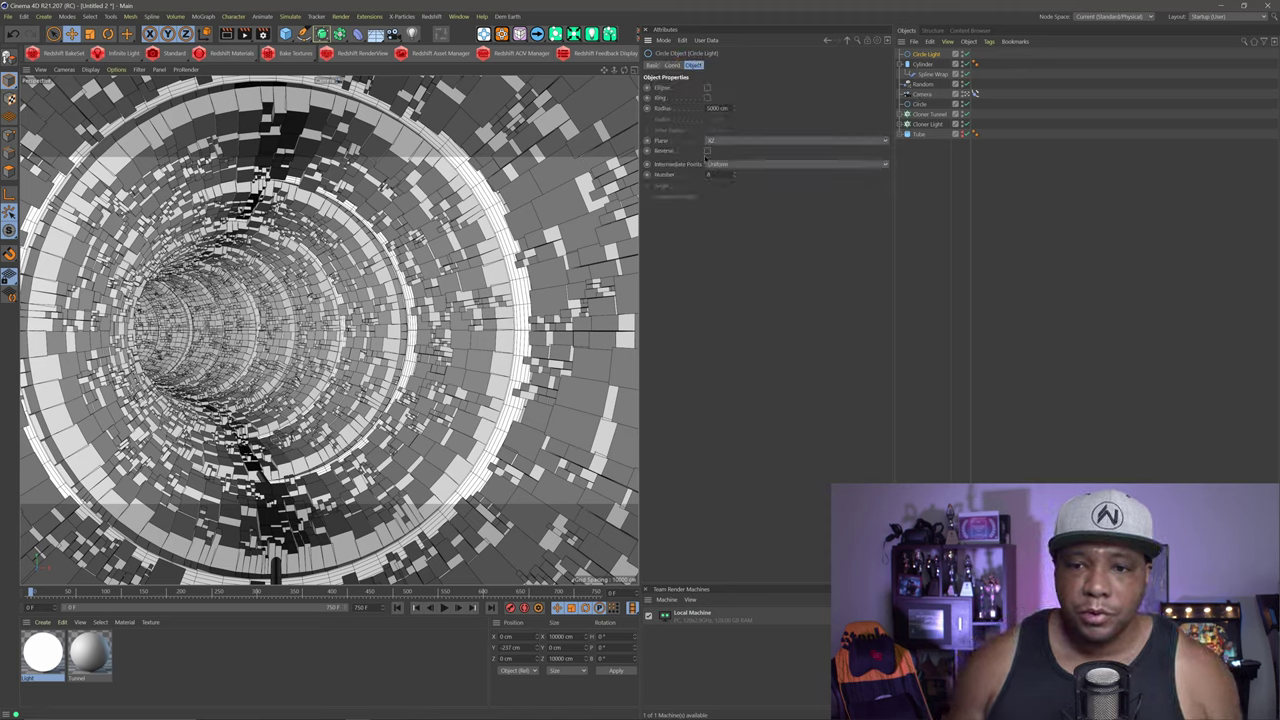
left_click_drag(737, 177, 740, 167)
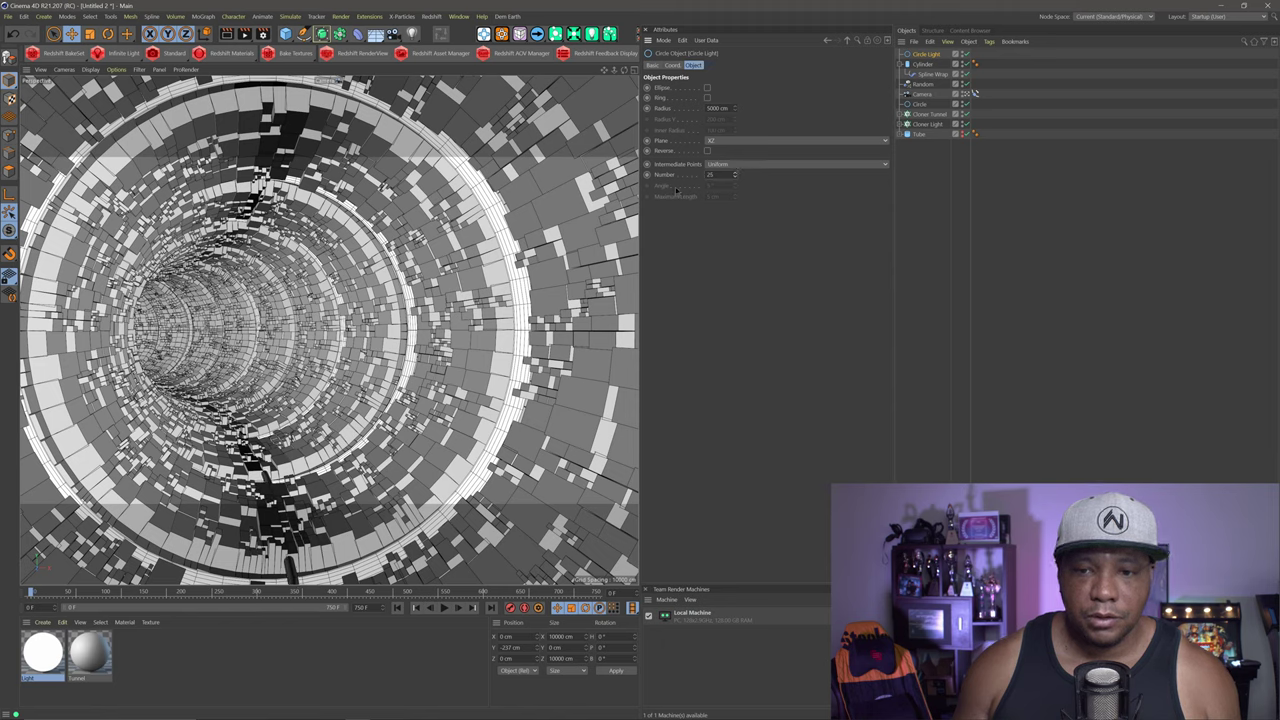
Step: Duplicate the Circle Light spline together with its wrapped Cylinder
left_click(902, 64)
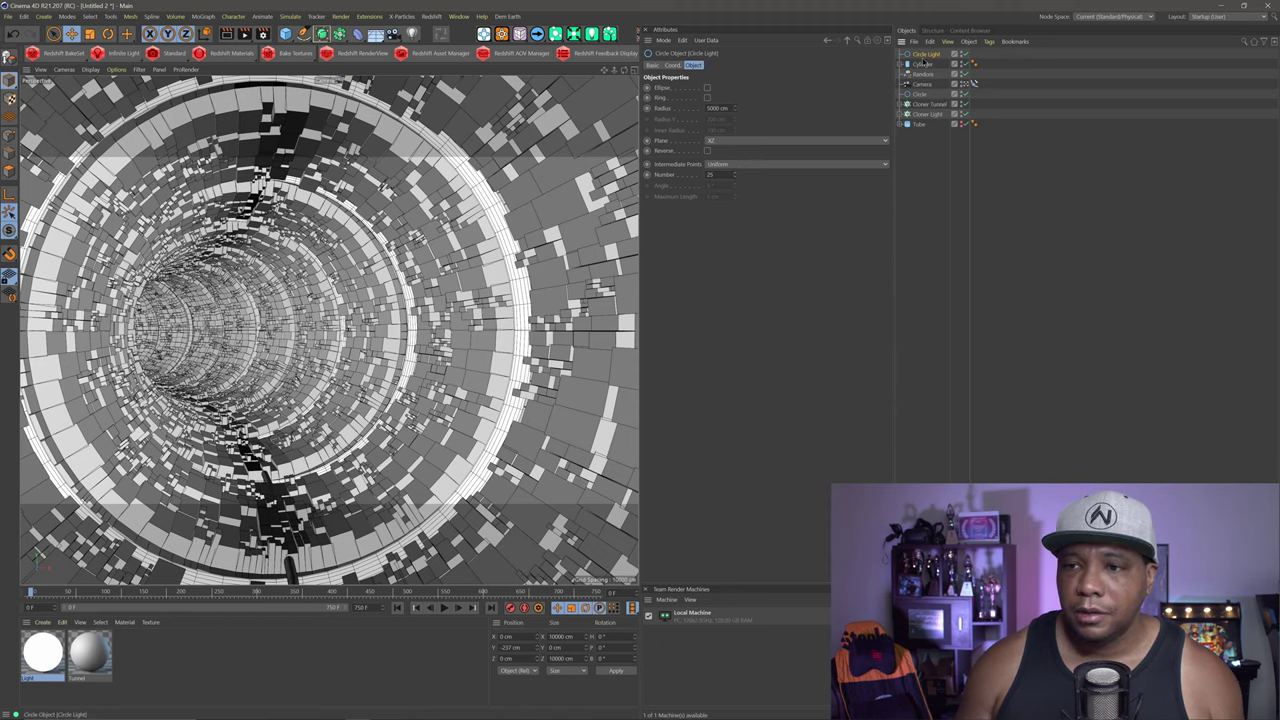
left_click(926, 64, "ctrl")
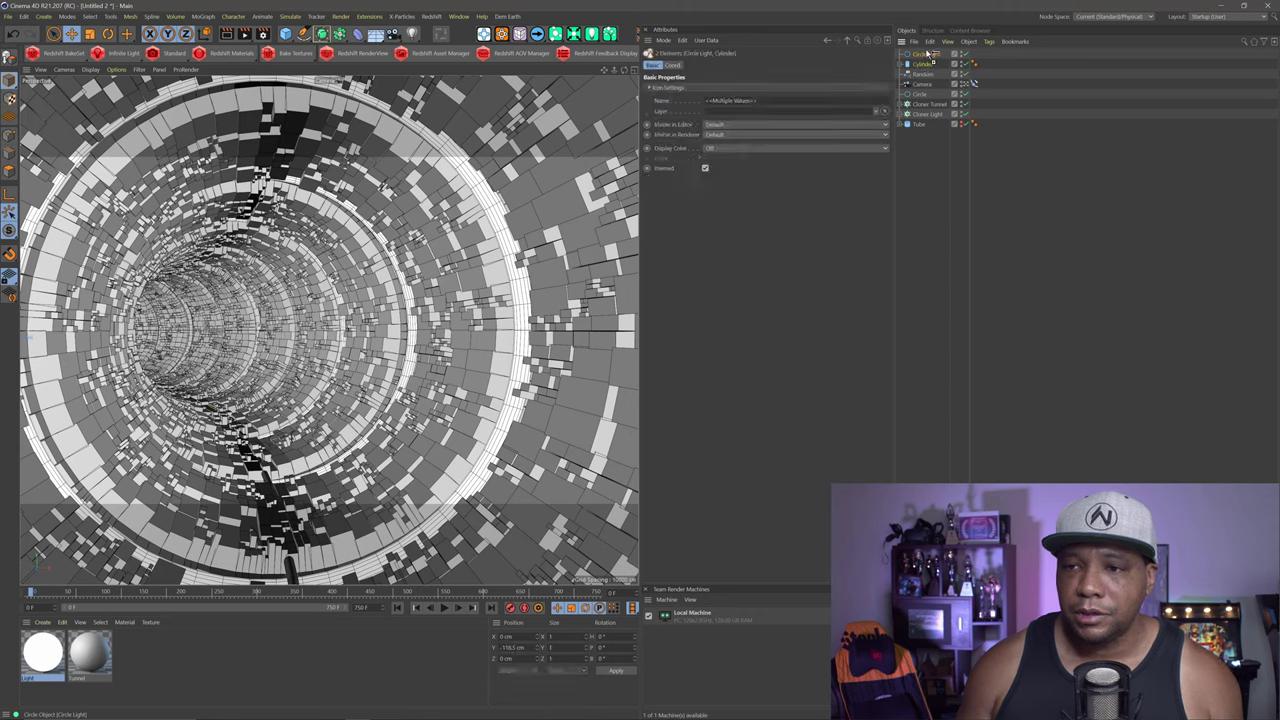
key("ctrl+c")
key("ctrl+v")
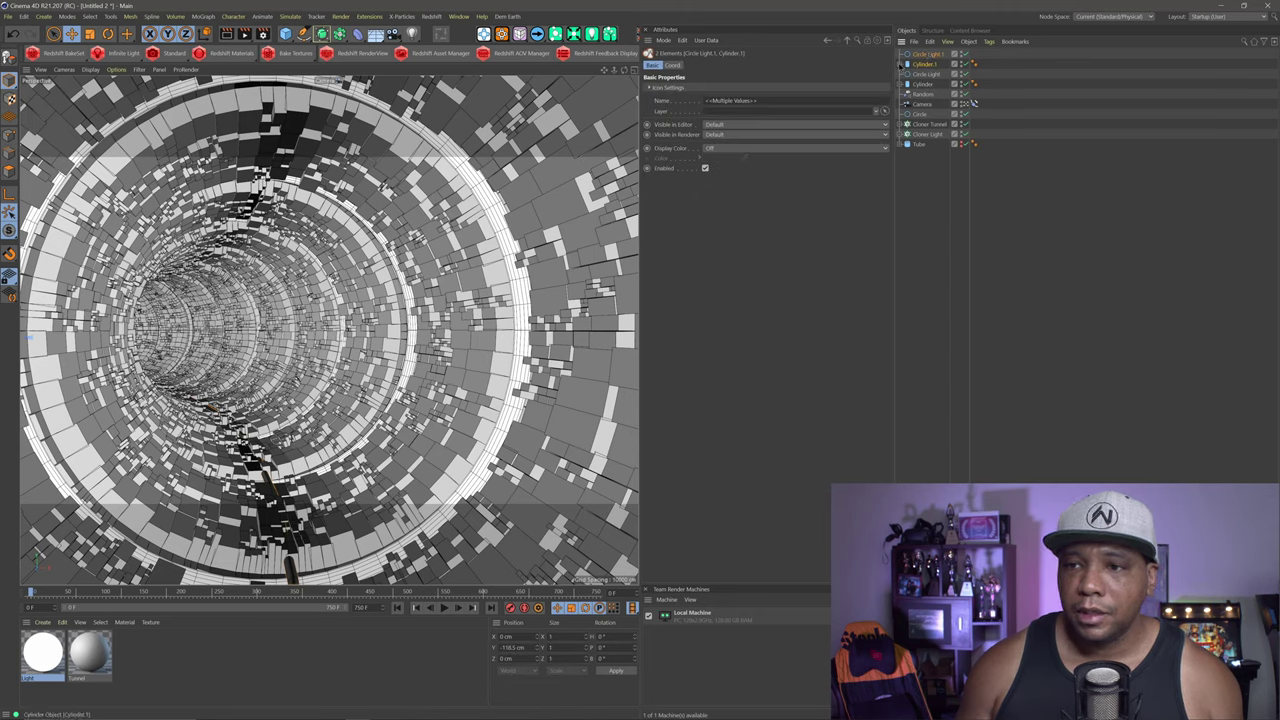
Step: Make sure the copied Cylinder's Spline Wrap follows the copied Circle Light, and set that spline's Y position to 237 cm
left_click(899, 64)
left_click(930, 74)
left_click(925, 54)
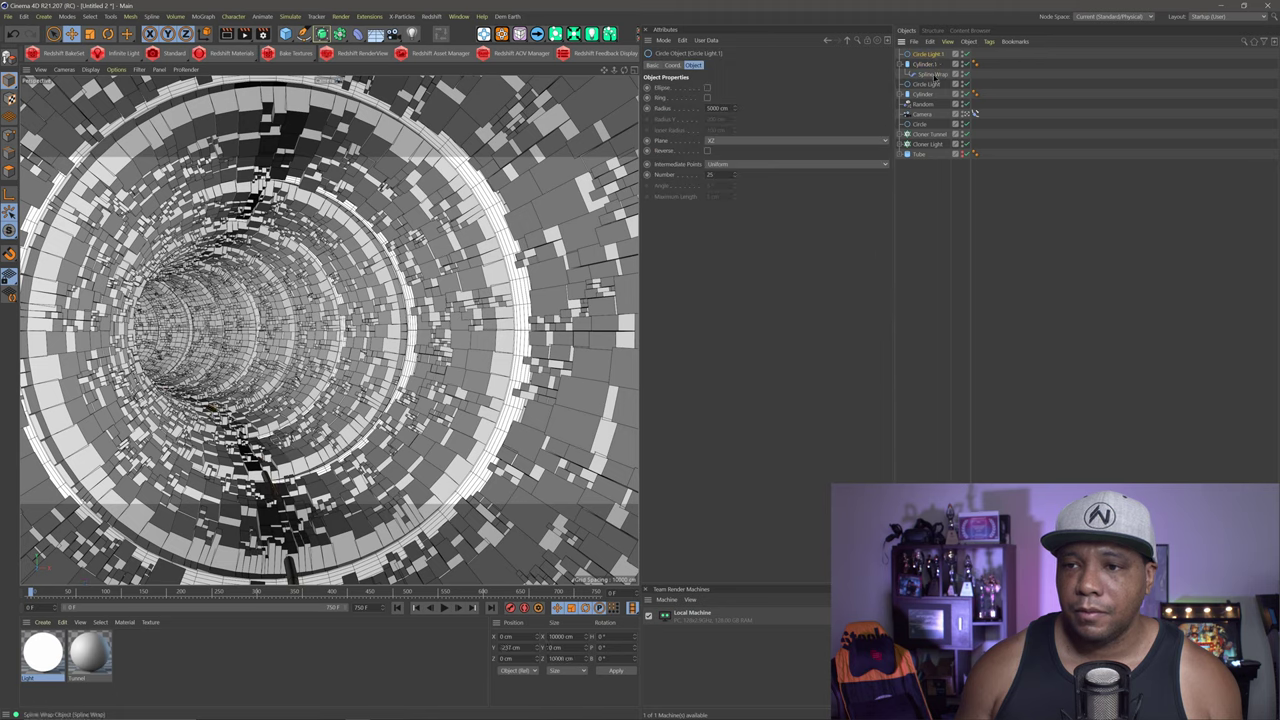
left_click(934, 75)
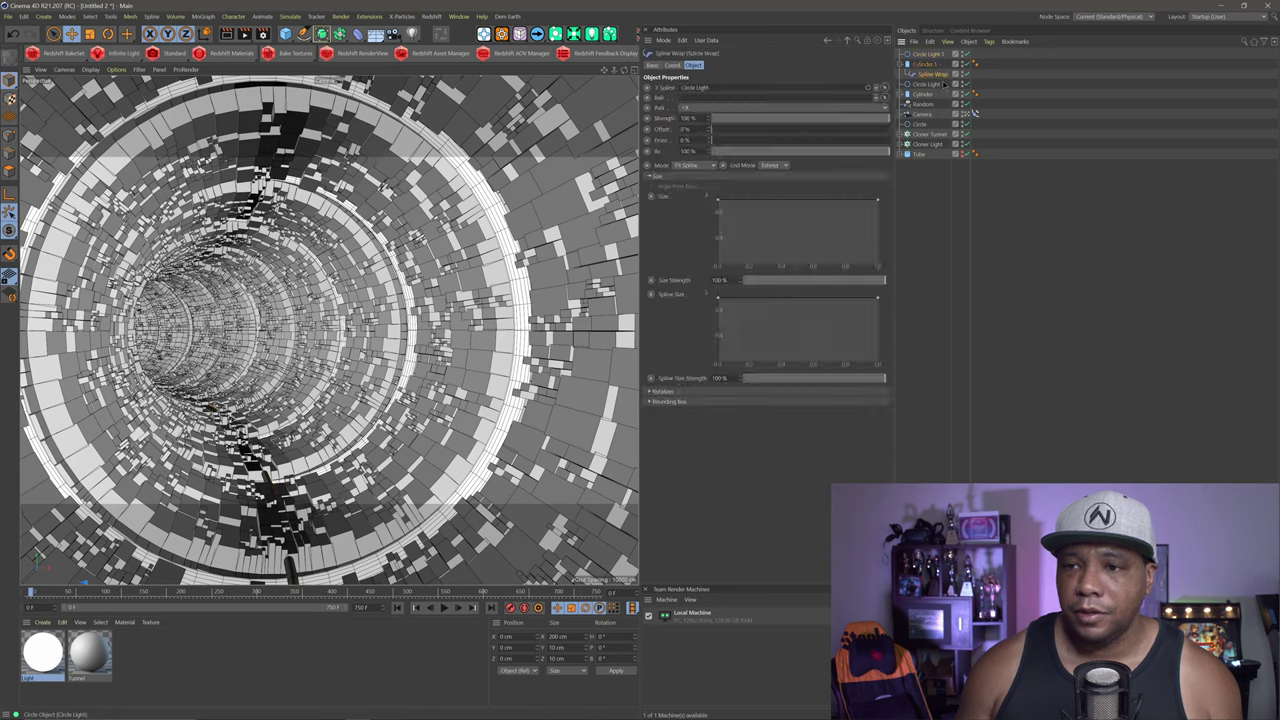
left_click(722, 88)
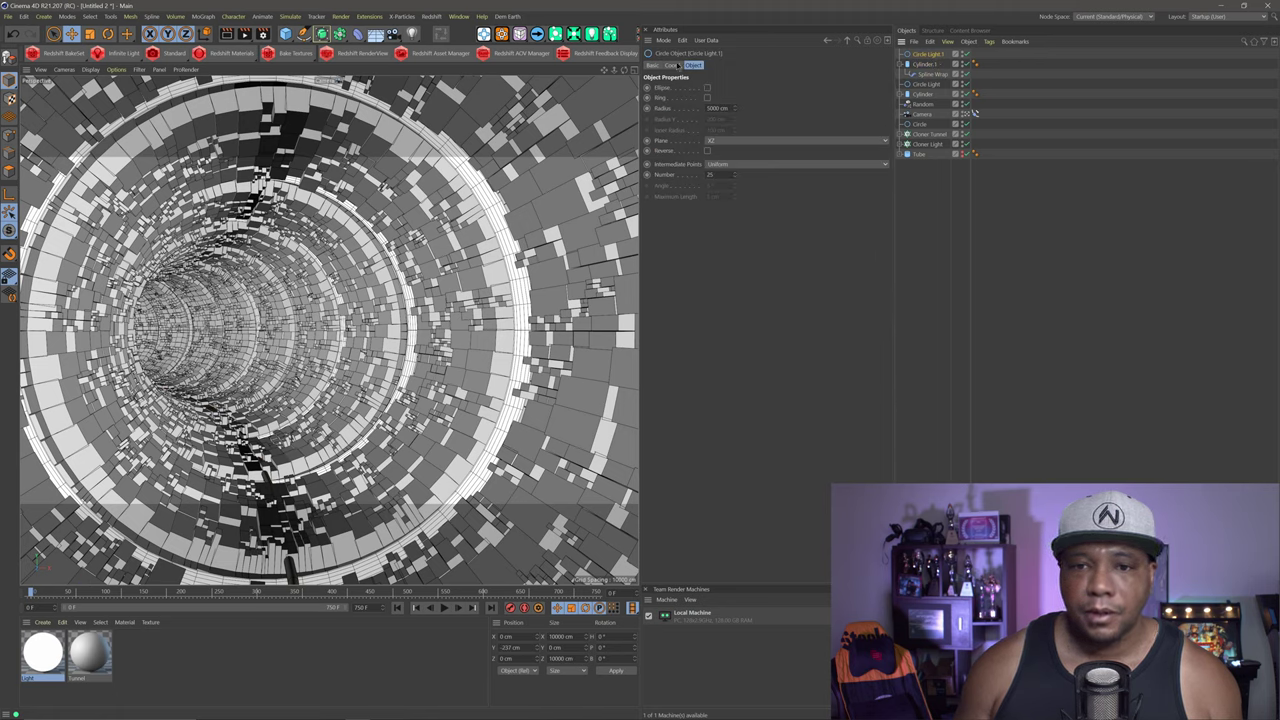
left_click(673, 65)
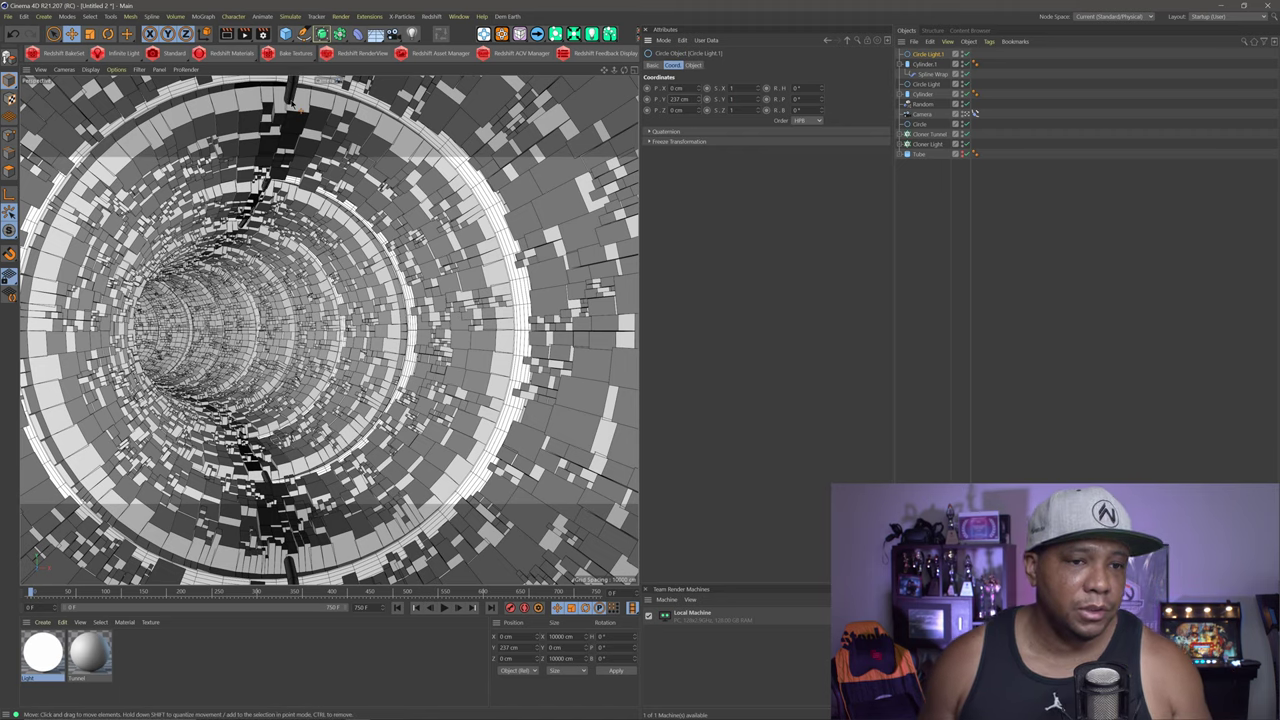
Step: Duplicate the Light material and rename the copy Neon Light
left_click(40, 662)
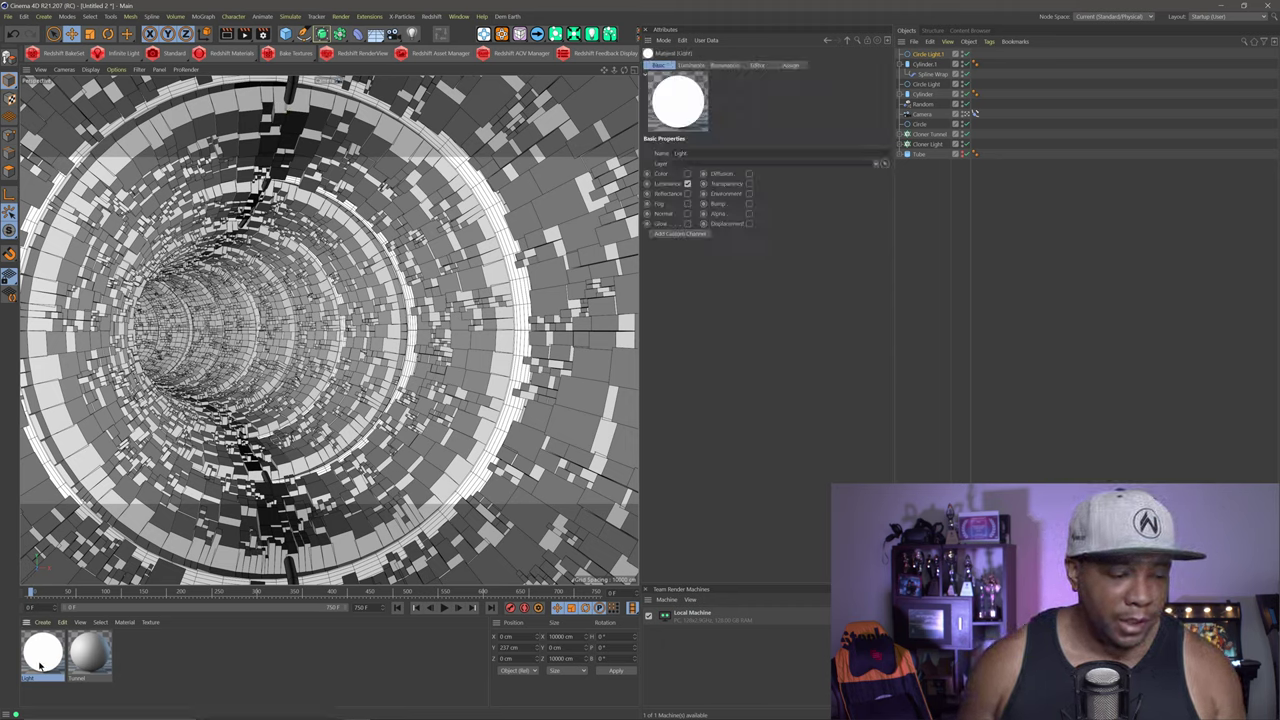
left_click_drag(40, 662, 150, 668, "ctrl")
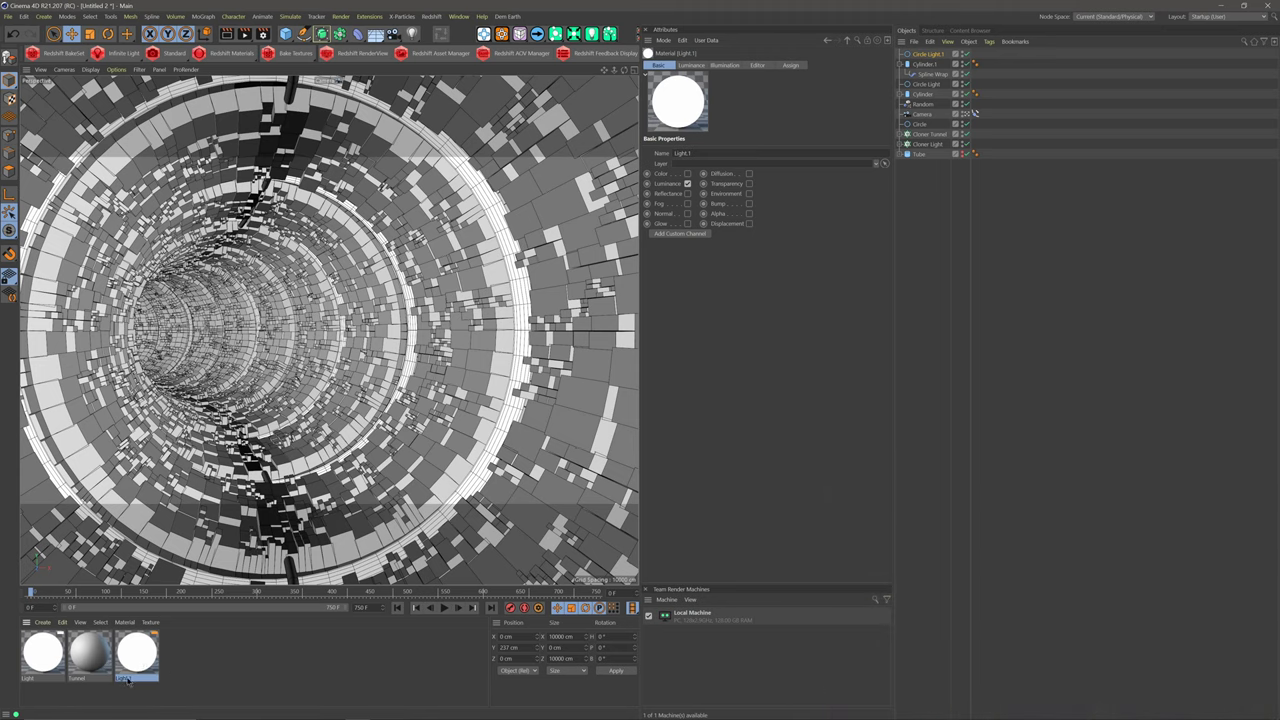
double_click(126, 679)
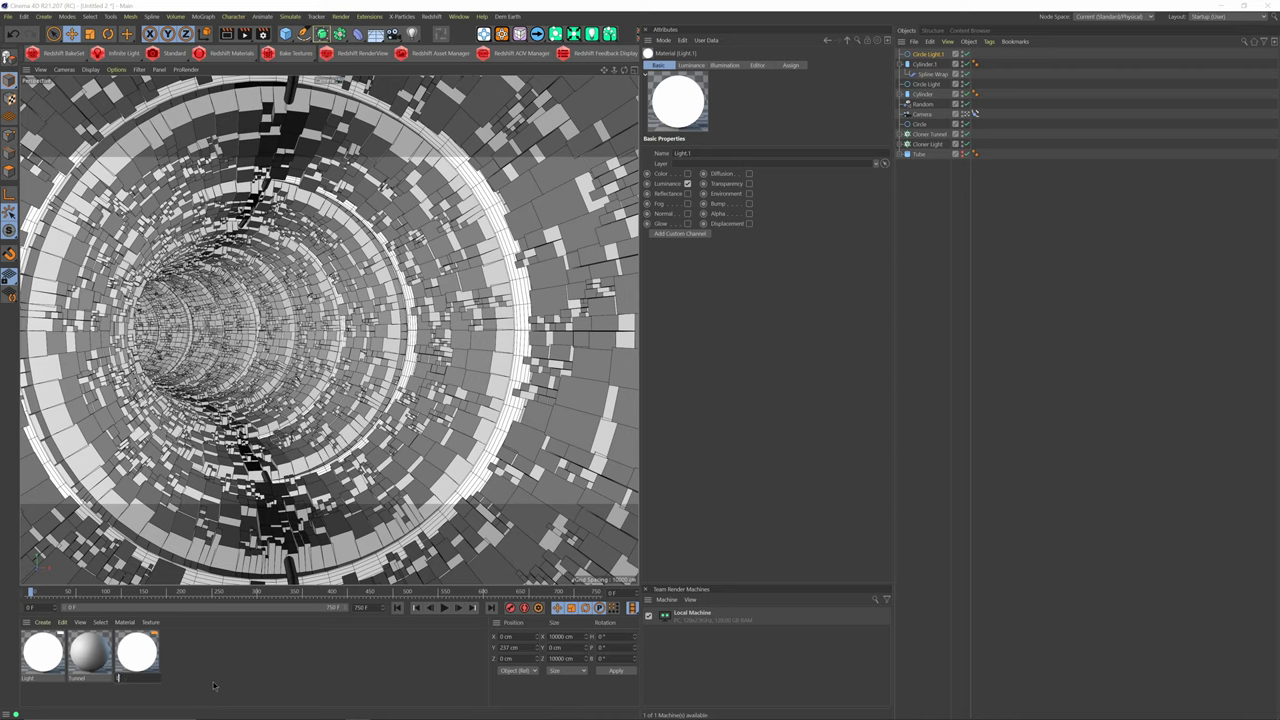
type("Neon Light")
key("Return")
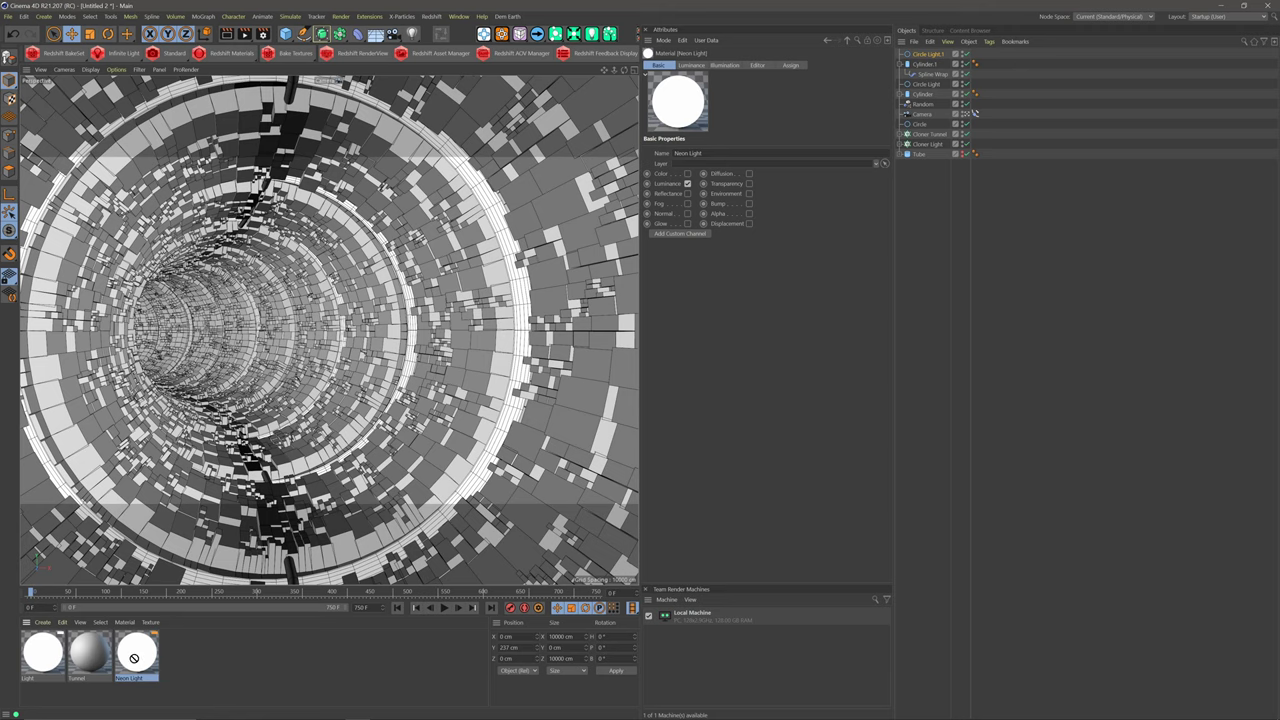
Step: Apply the Neon Light material to both wrapped cylinders, Cylinder and Cylinder 1
left_click_drag(134, 657, 929, 95)
left_click(903, 64)
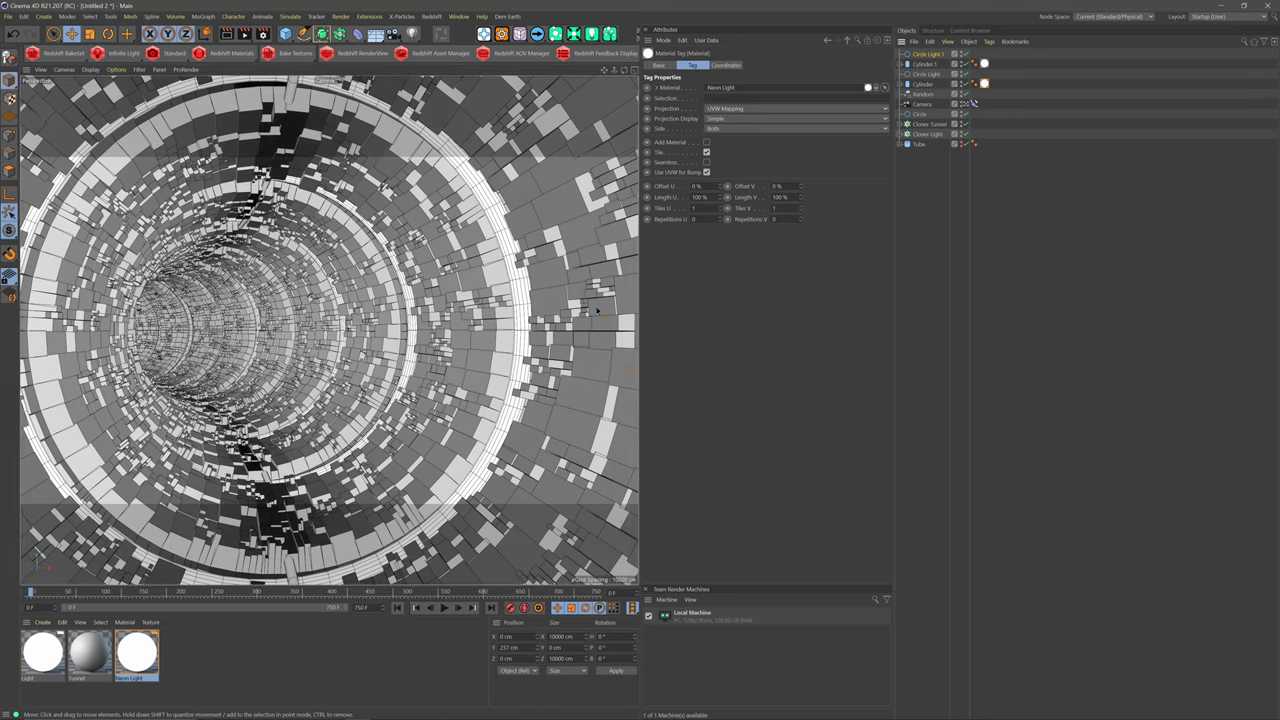
left_click(92, 656)
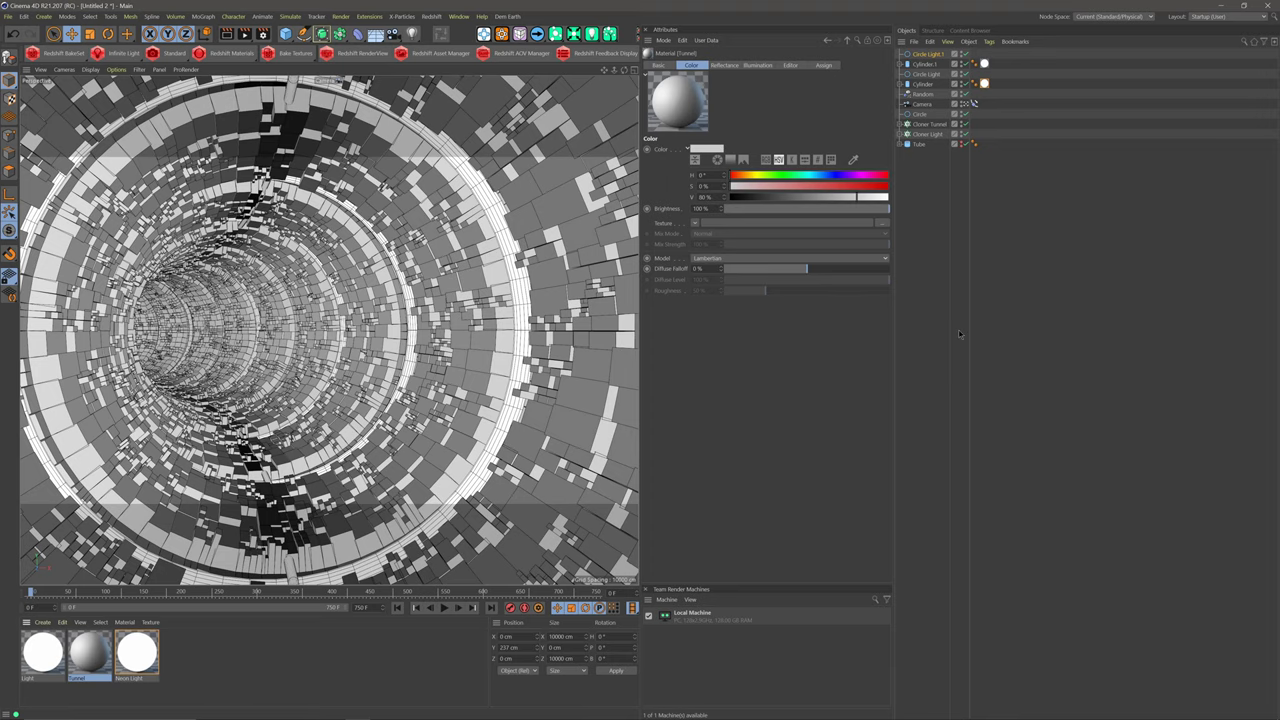
Step: Save the project as VI_Loop in the C4D folder inside VI LOOP
key("ctrl+s")
left_click_drag(290, 24, 606, 70)
left_click(363, 116)
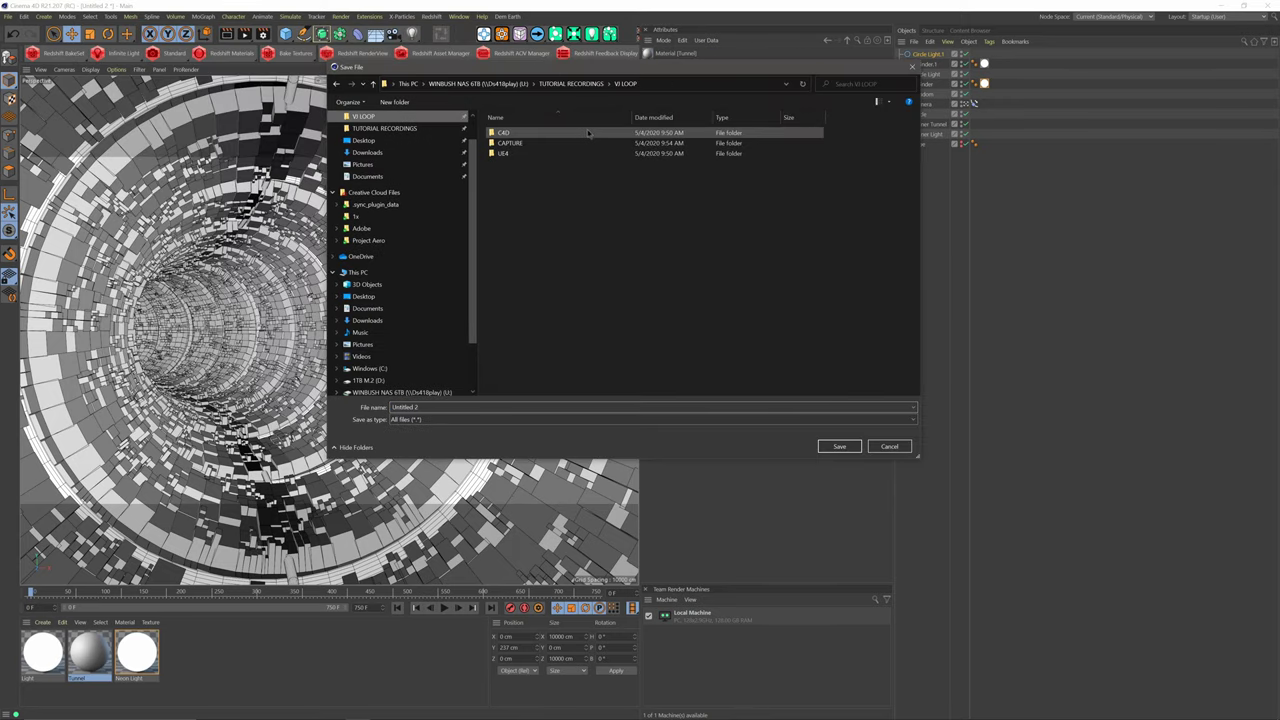
double_click(530, 132)
left_click(438, 407)
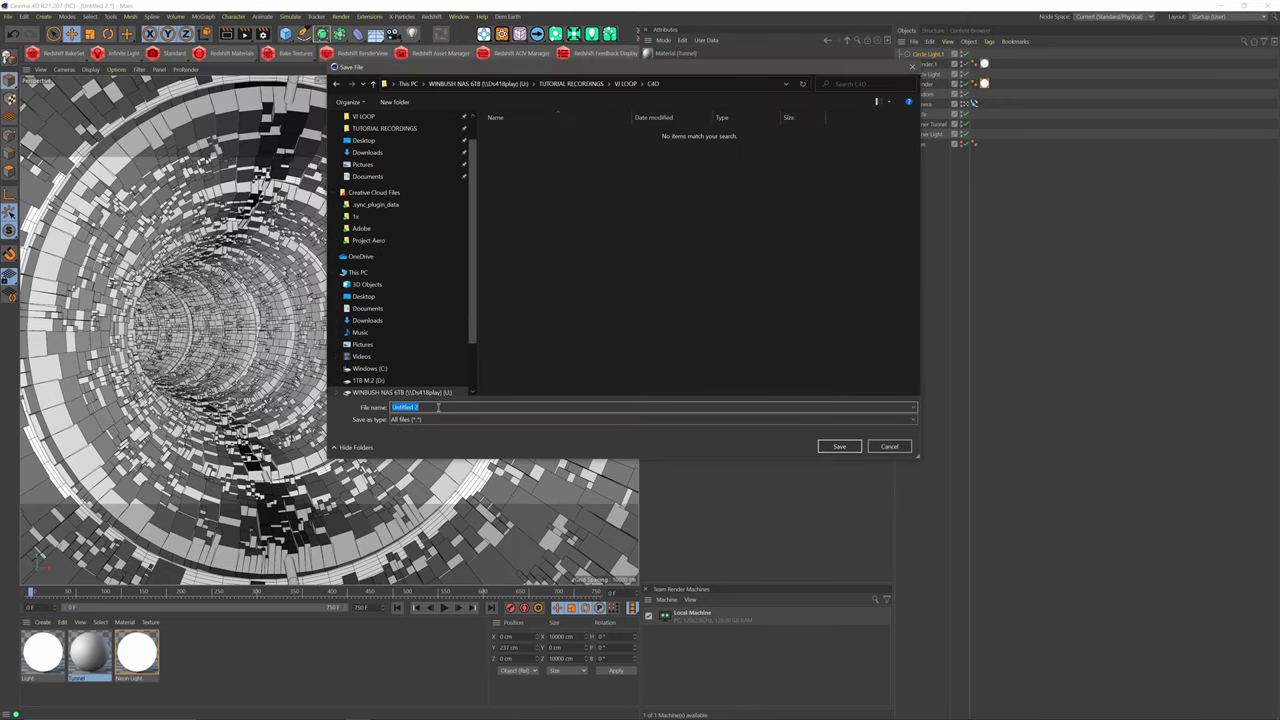
type("VI")
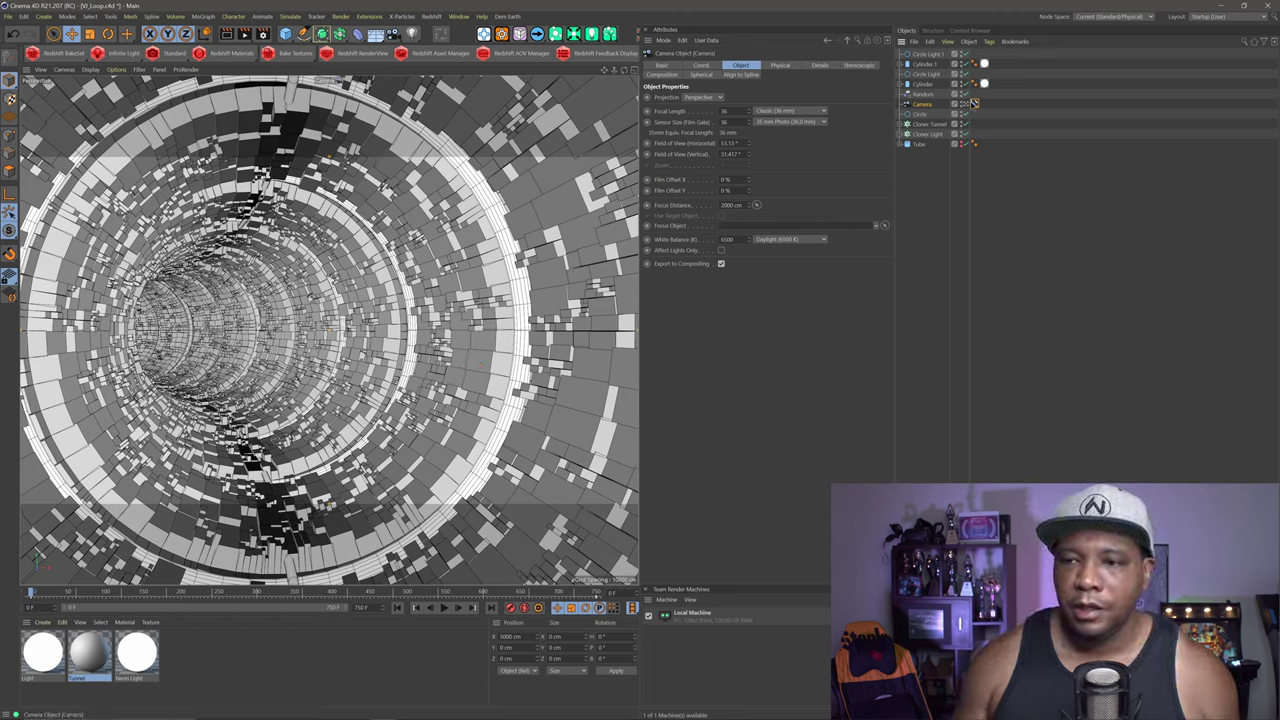
Step: Switch to the Animate layout with the Camera selected and show the Camera object in the timeline
left_click(974, 103)
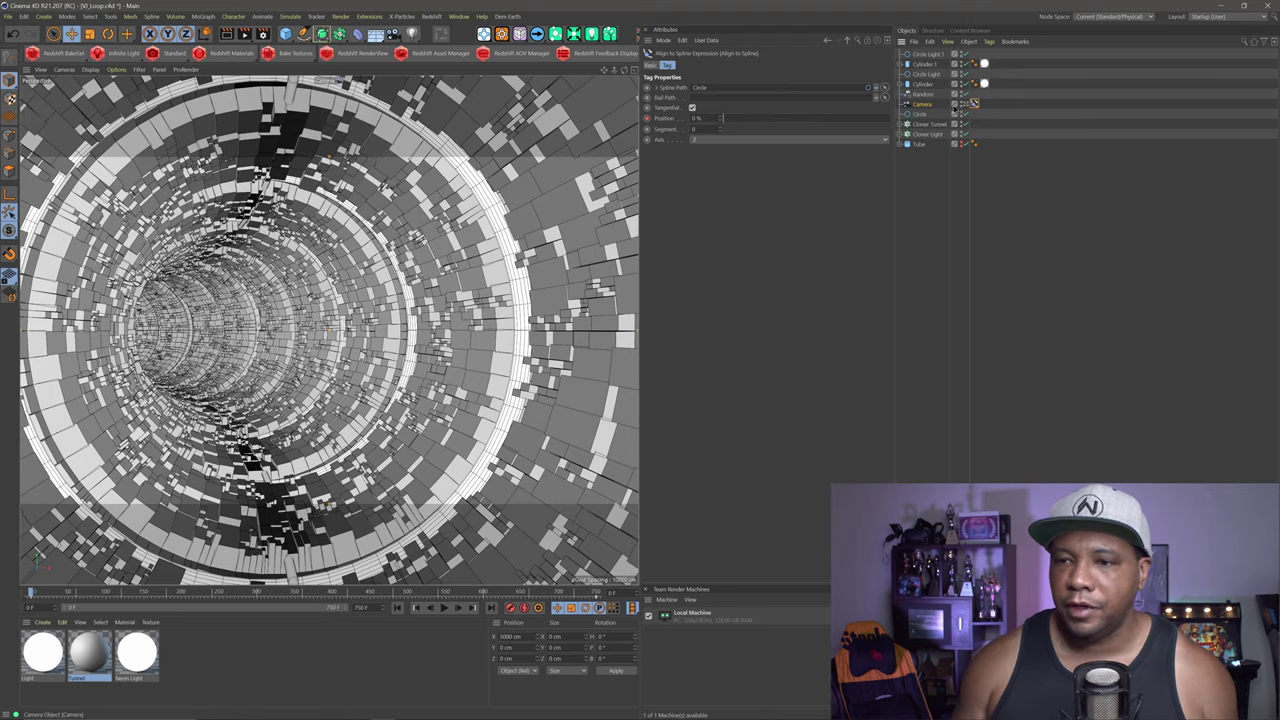
left_click(922, 104)
left_click(1208, 17)
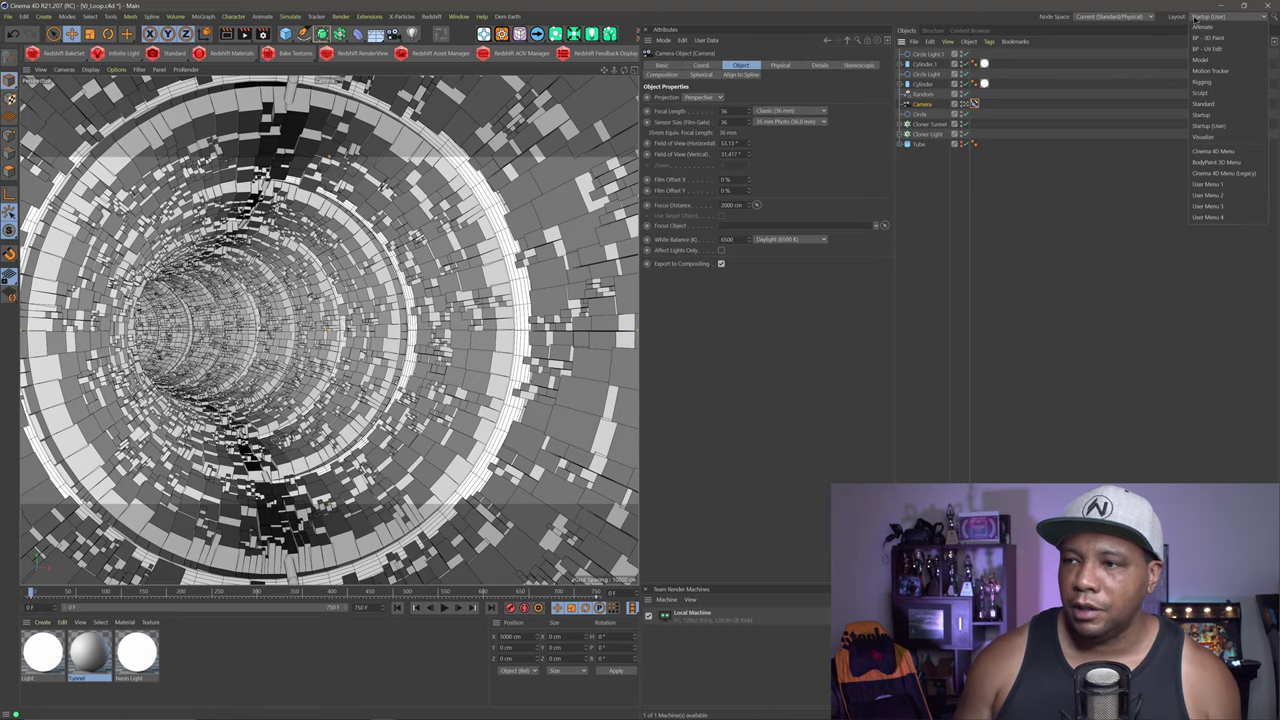
left_click(1202, 27)
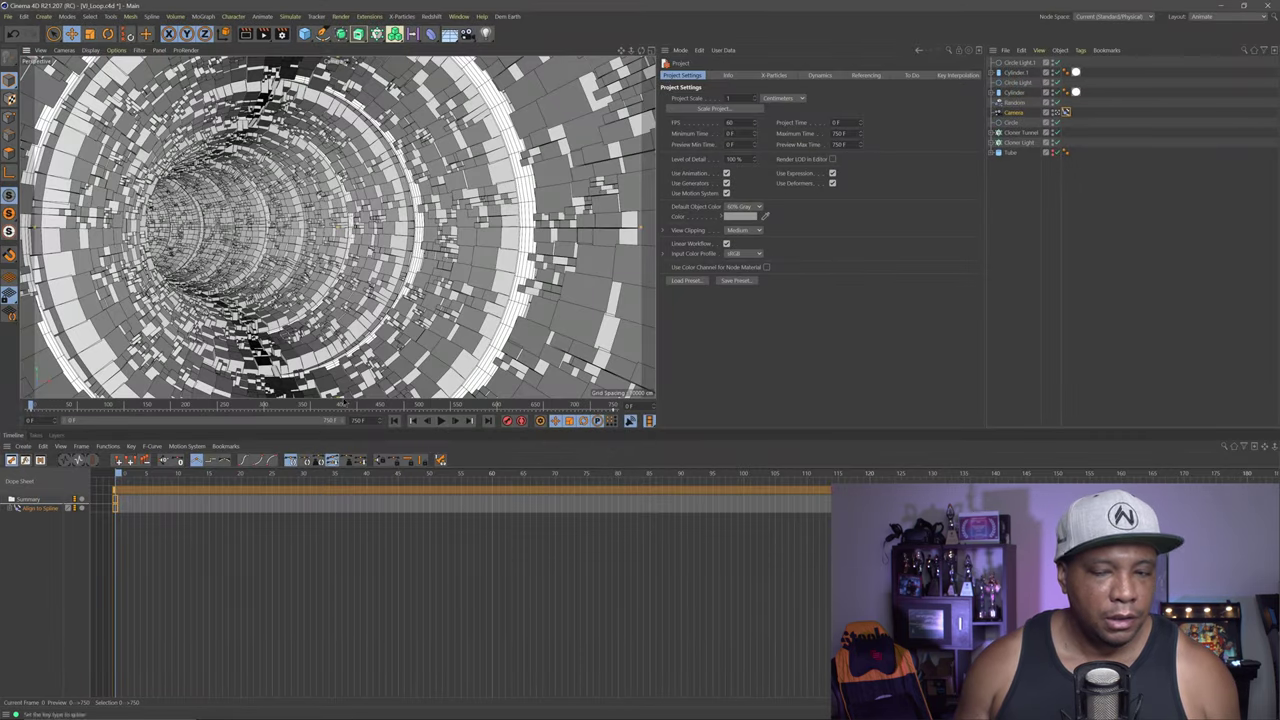
left_click(38, 546)
left_click(30, 512)
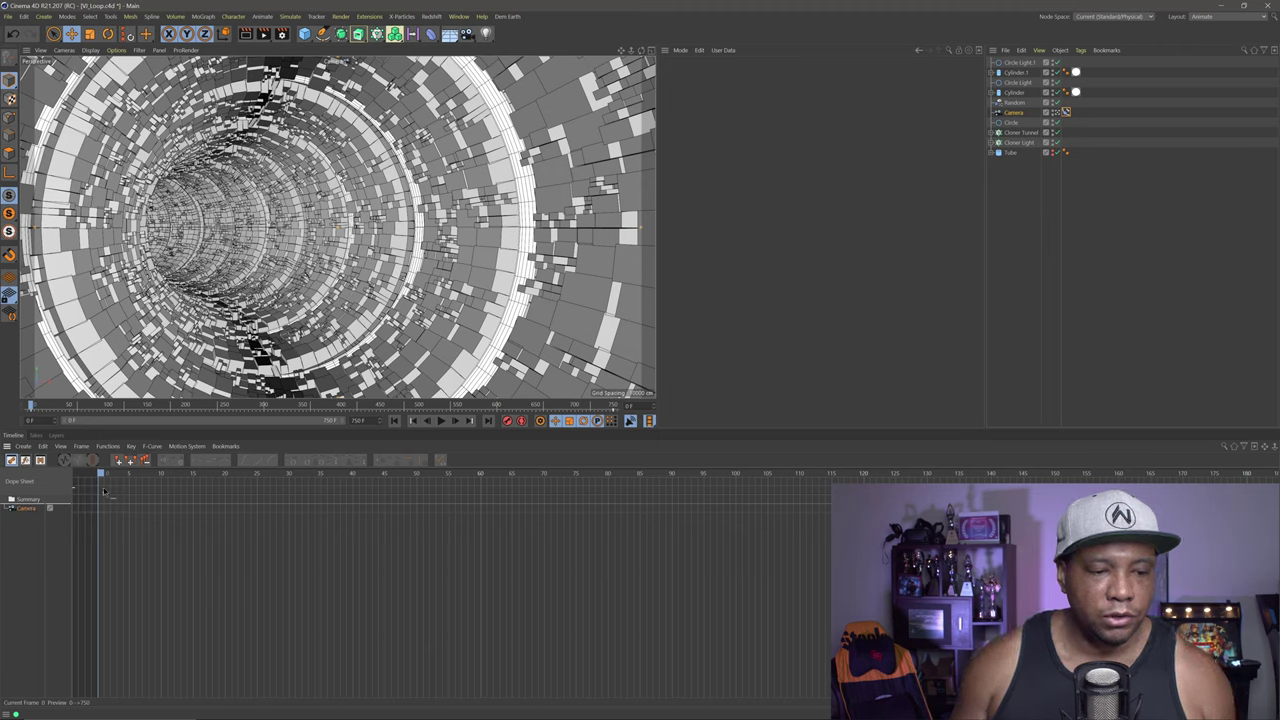
Step: Bake the Camera's animation into a copy over frames 0 to 750, including all parameters
left_click(107, 446)
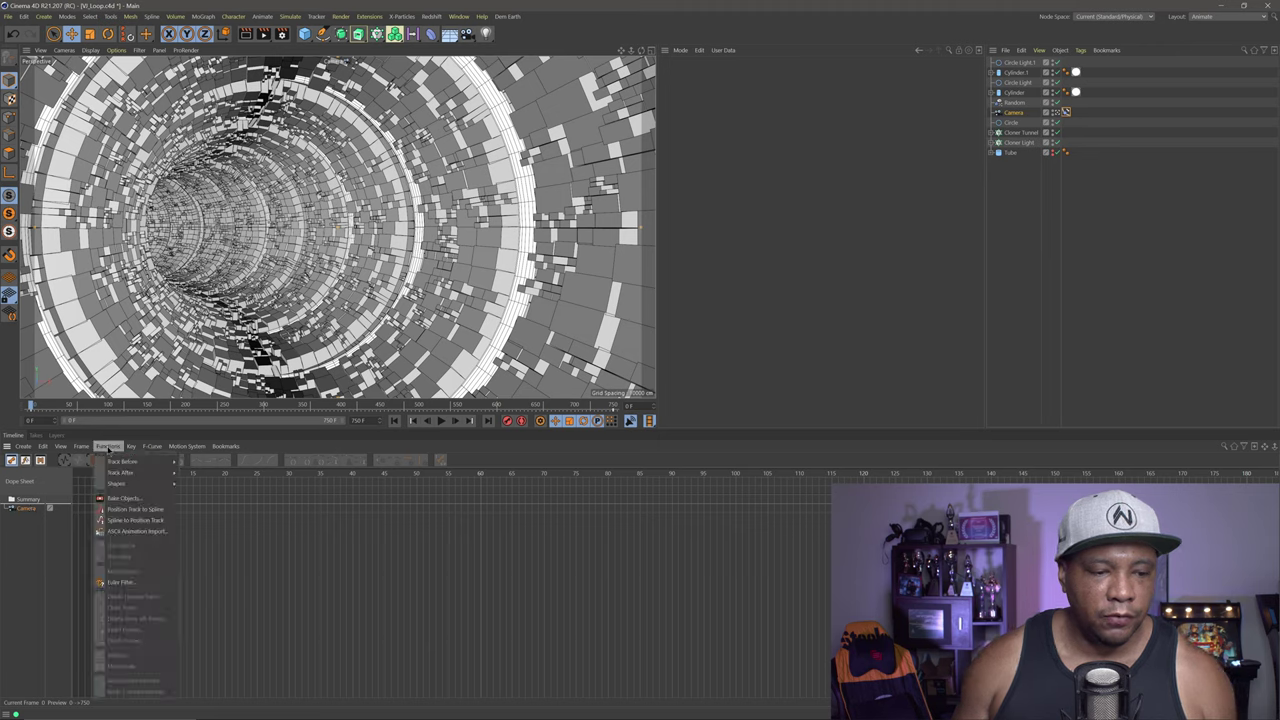
left_click(121, 499)
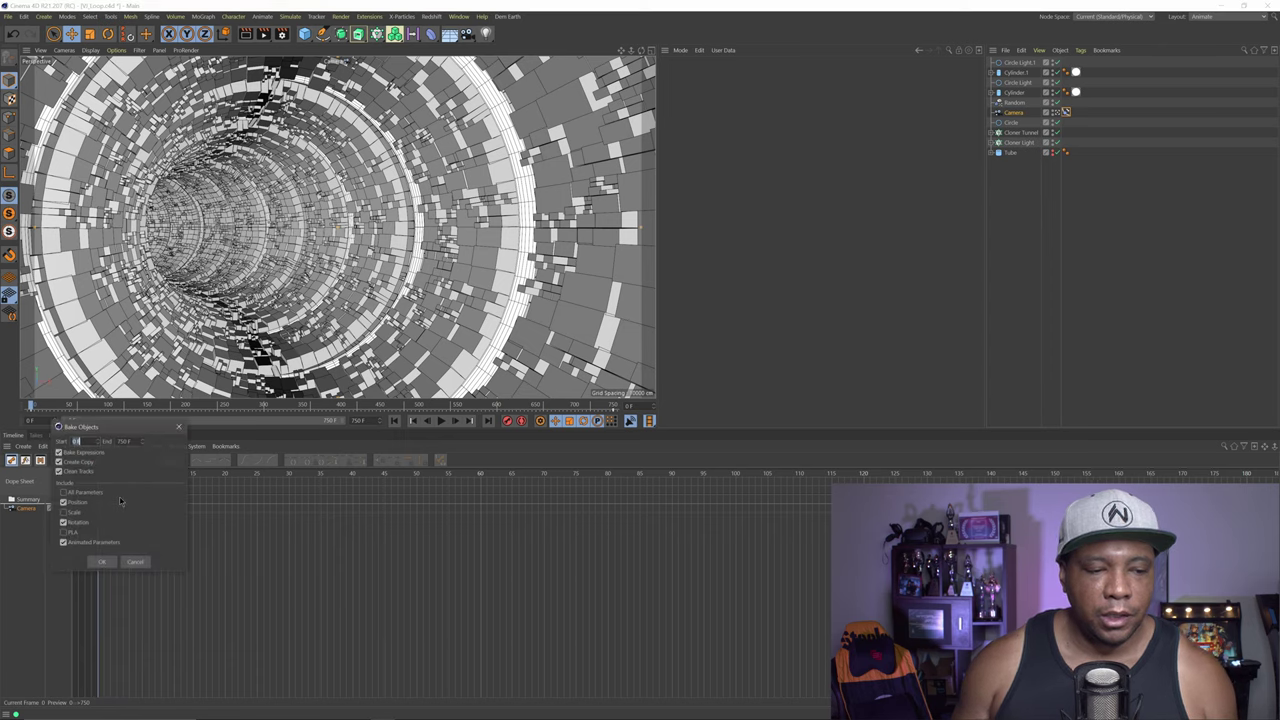
left_click_drag(117, 432, 511, 150)
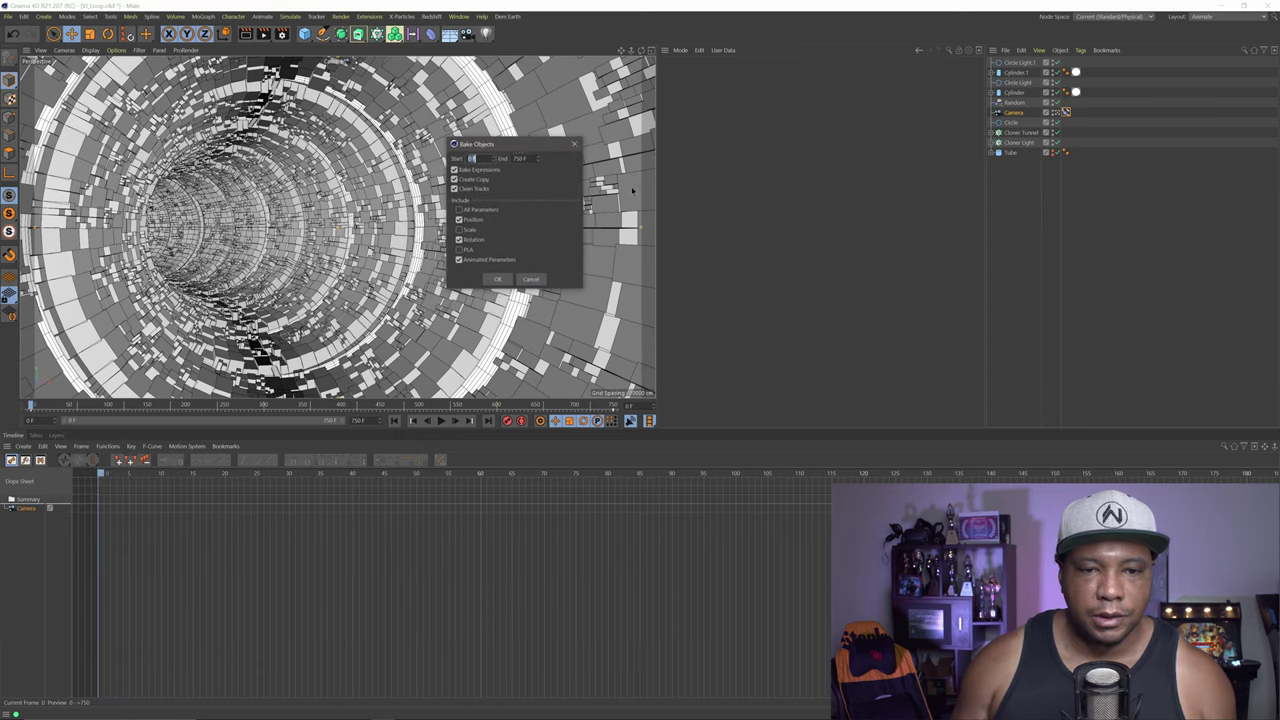
left_click(459, 210)
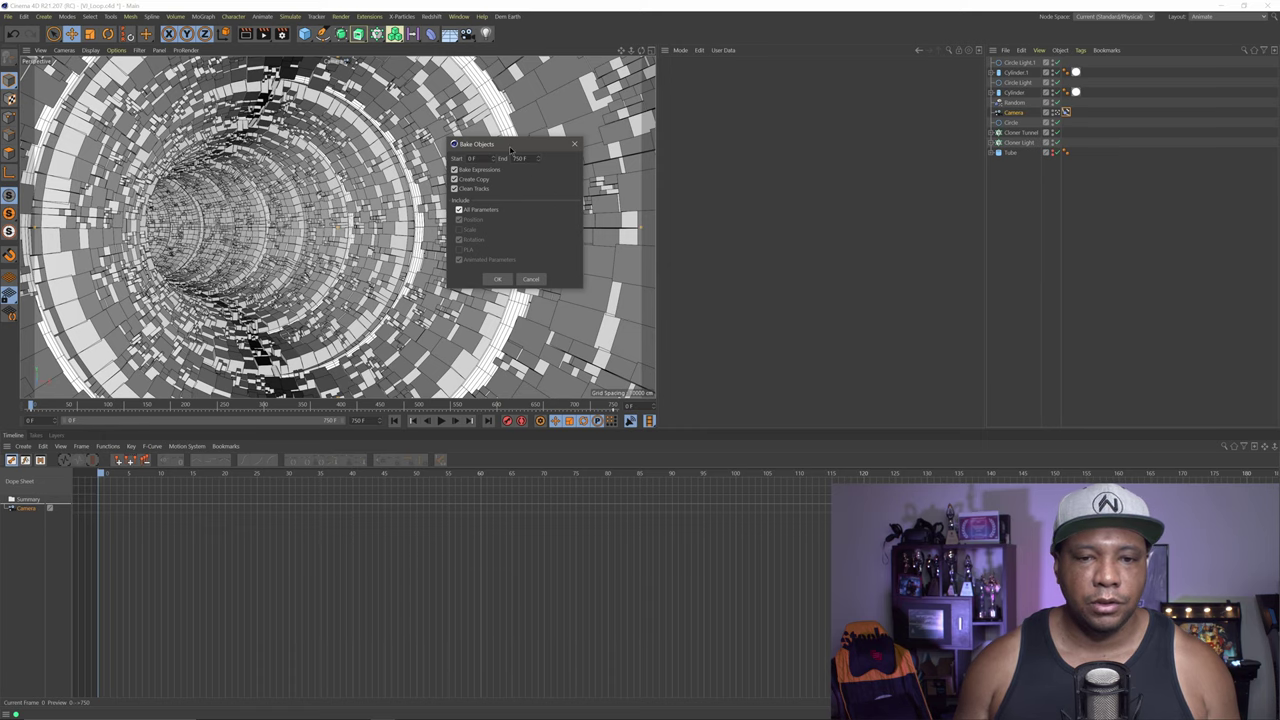
left_click(505, 279)
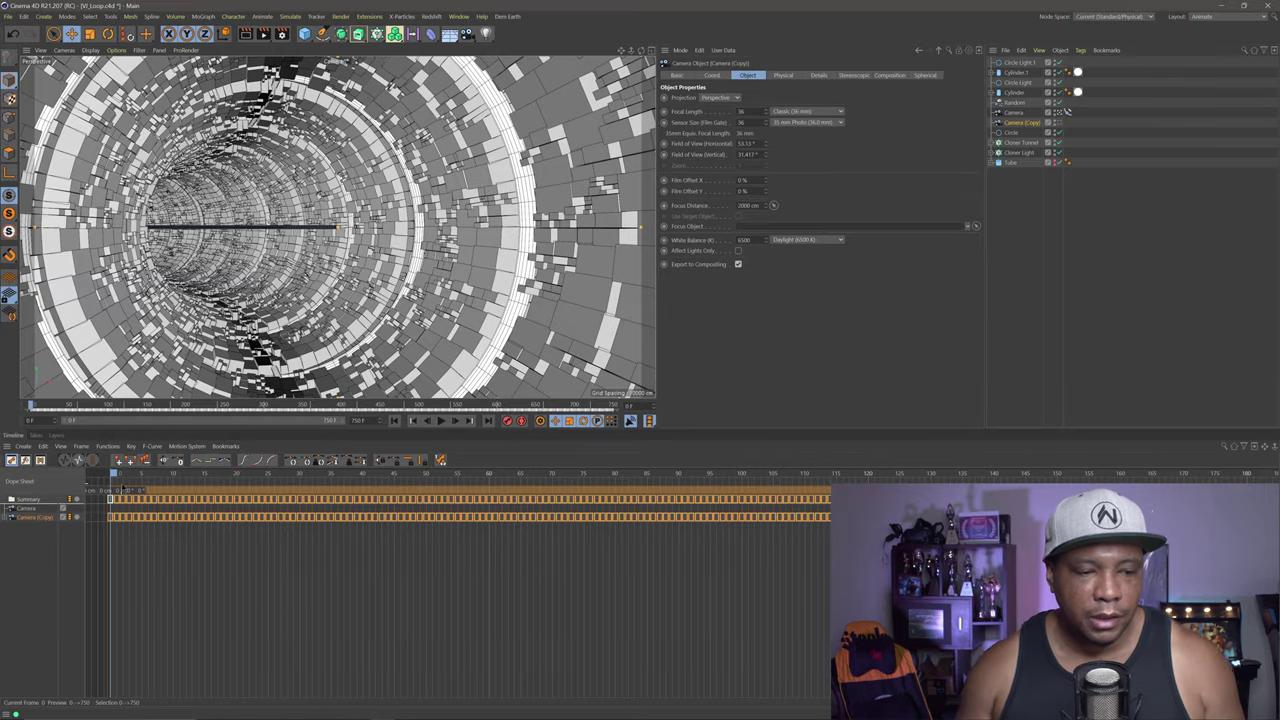
mouse_move(126, 476)
left_mouse_down()
mouse_move(660, 484)
mouse_move(120, 486)
mouse_move(826, 476)
mouse_move(110, 476)
mouse_move(1030, 474)
mouse_move(115, 472)
left_mouse_up()
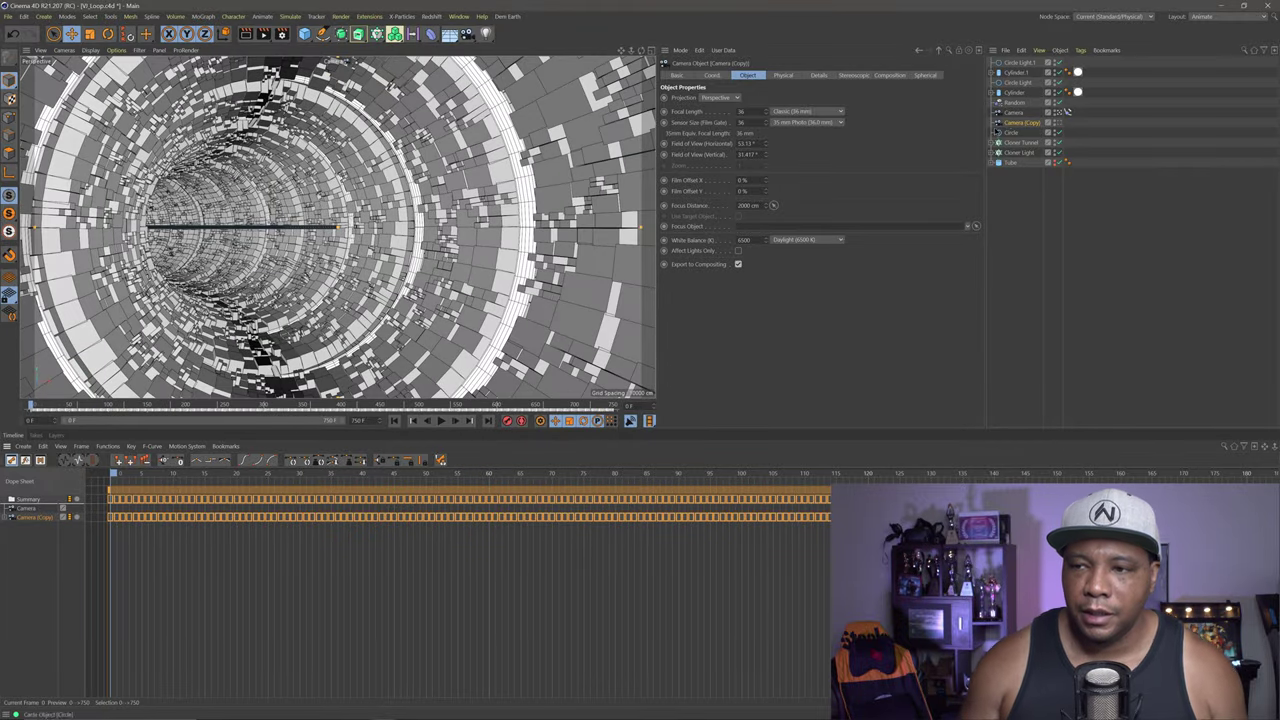
Step: Delete the original Camera with its Align to Spline tag and look through the baked copy
left_click(1015, 112)
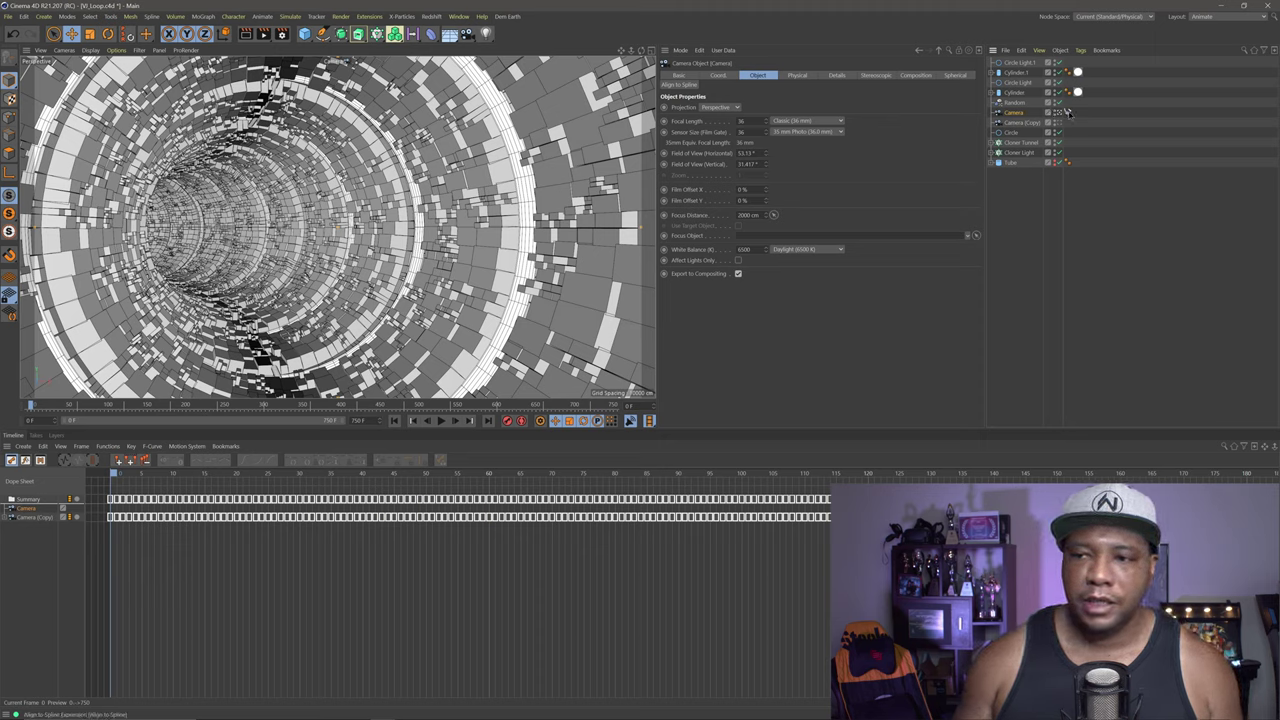
left_click(1066, 112)
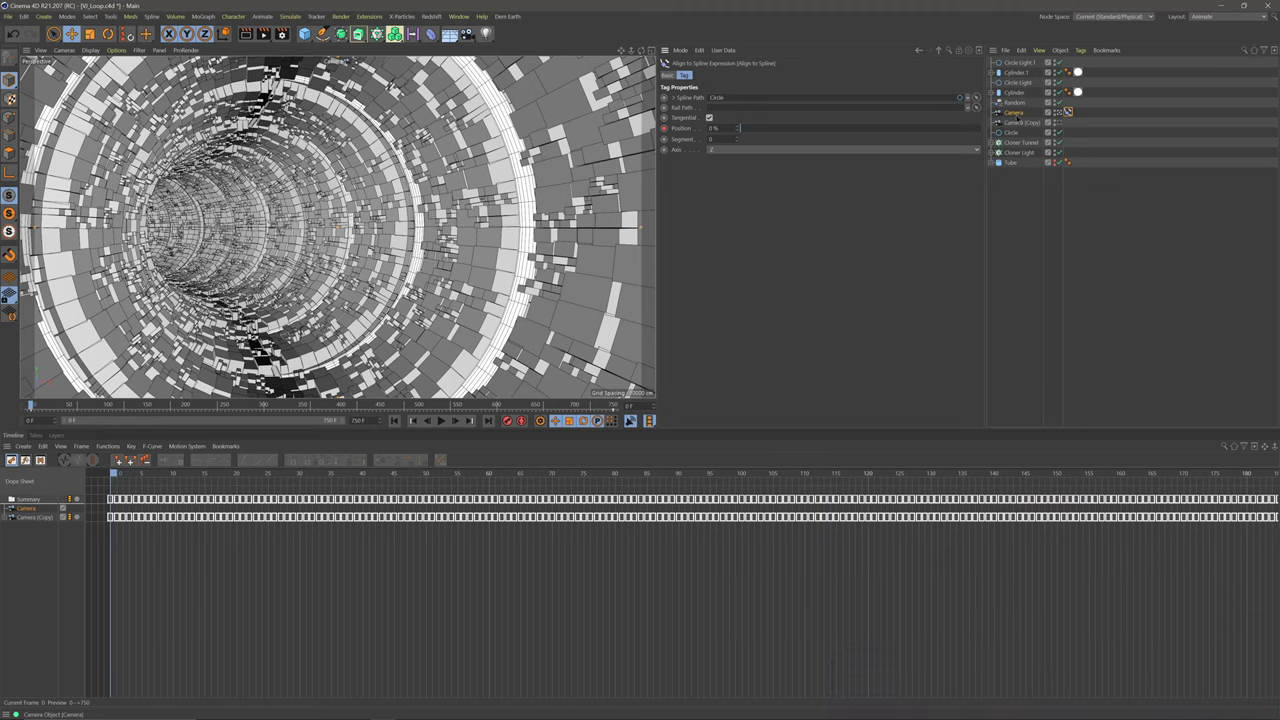
left_click(1020, 122)
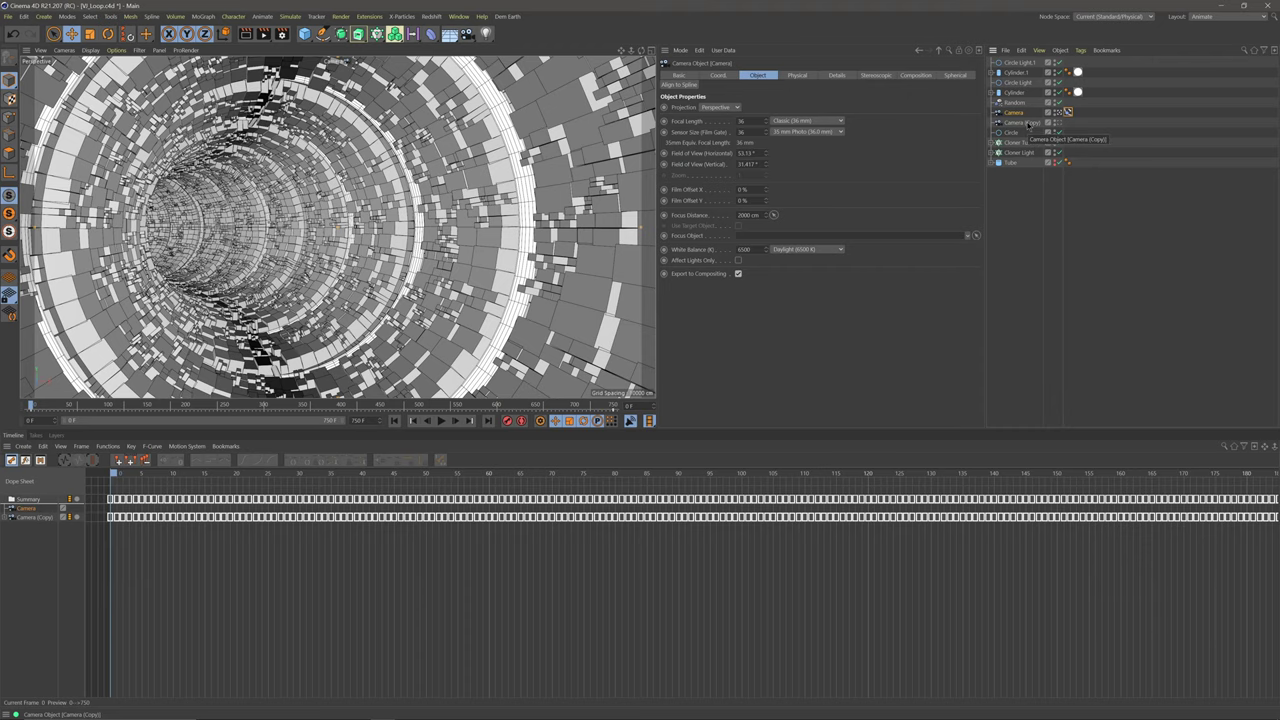
key("Delete")
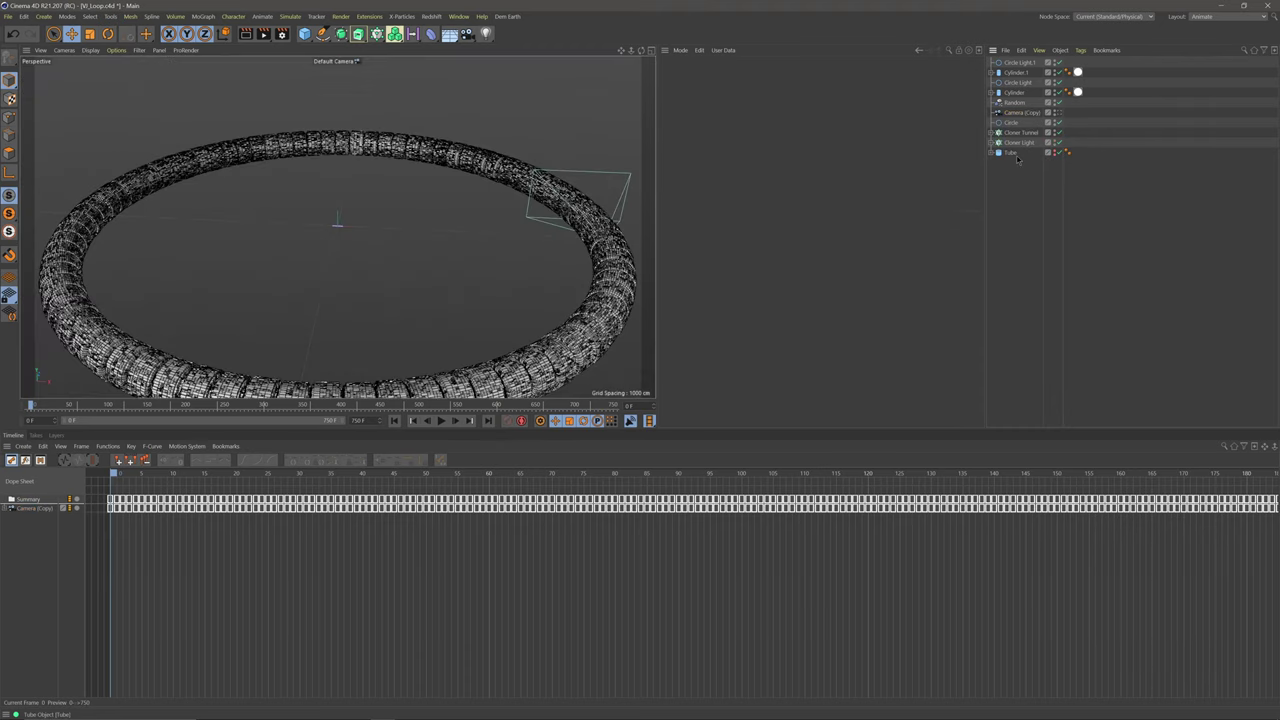
left_click(1059, 114)
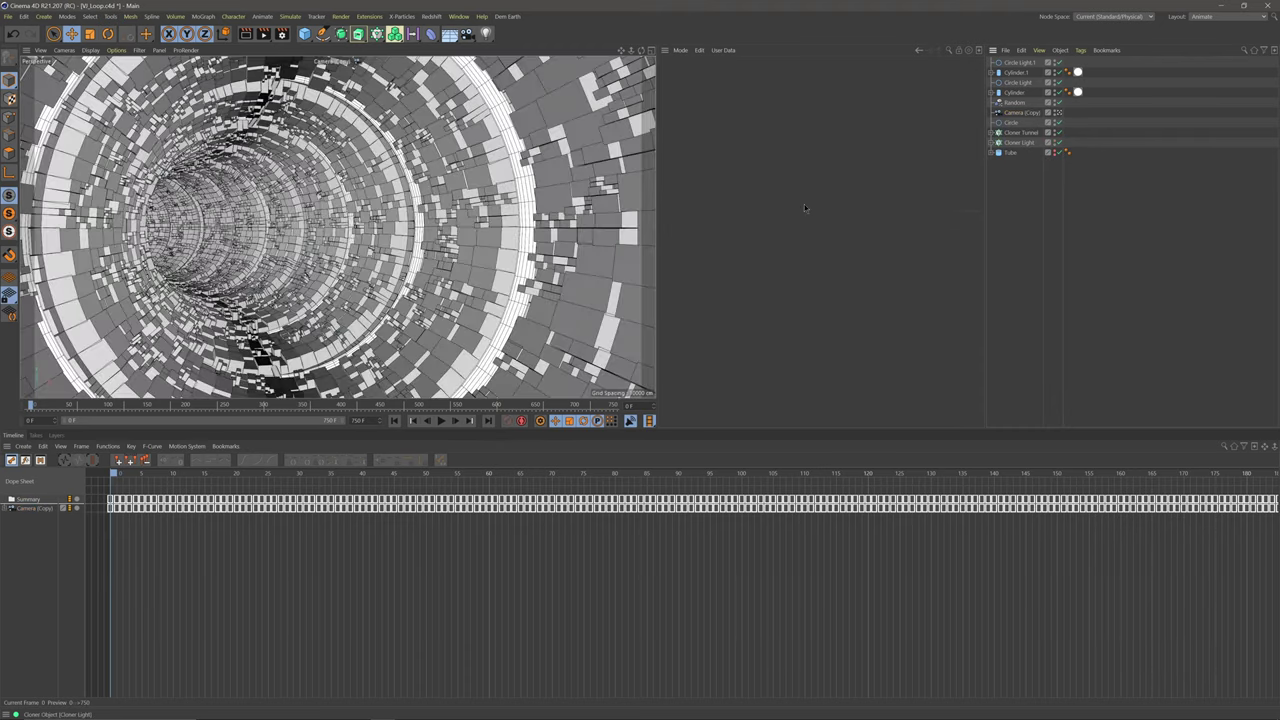
Step: Rename the baked camera copy as Camera BAKED
left_click(1024, 113)
double_click(1024, 113)
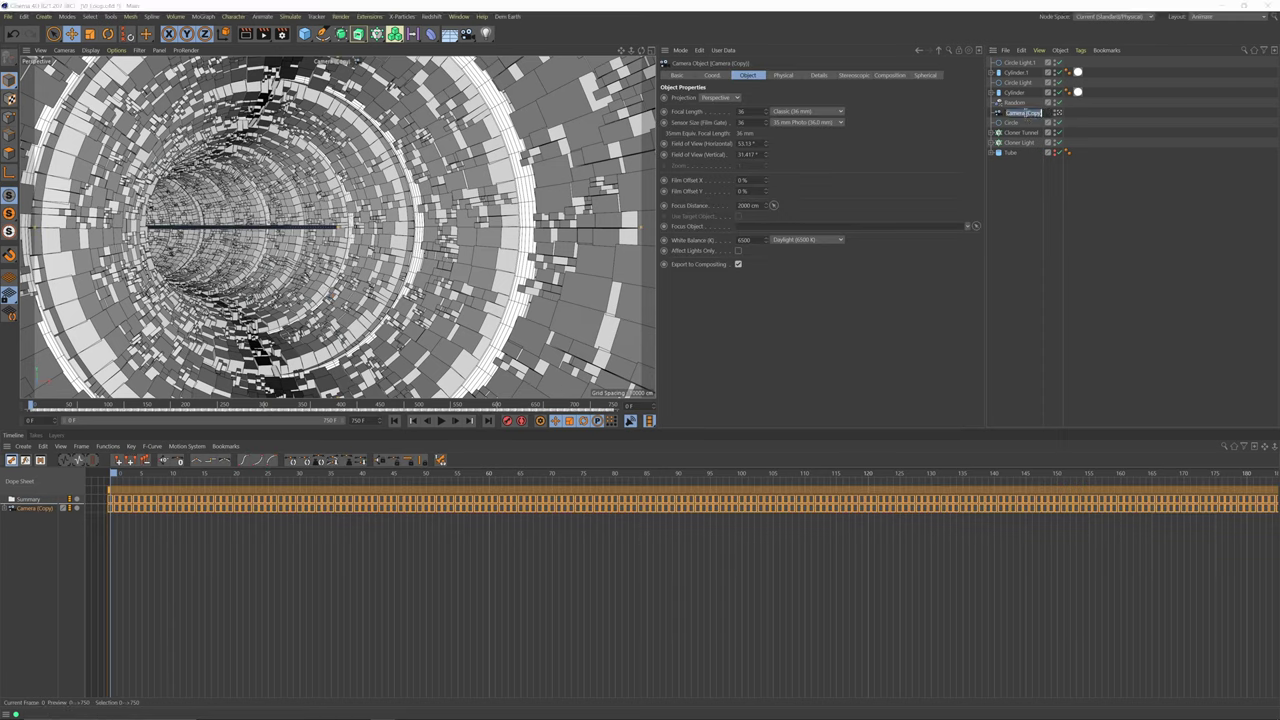
key("BackSpace")
type("UE4")
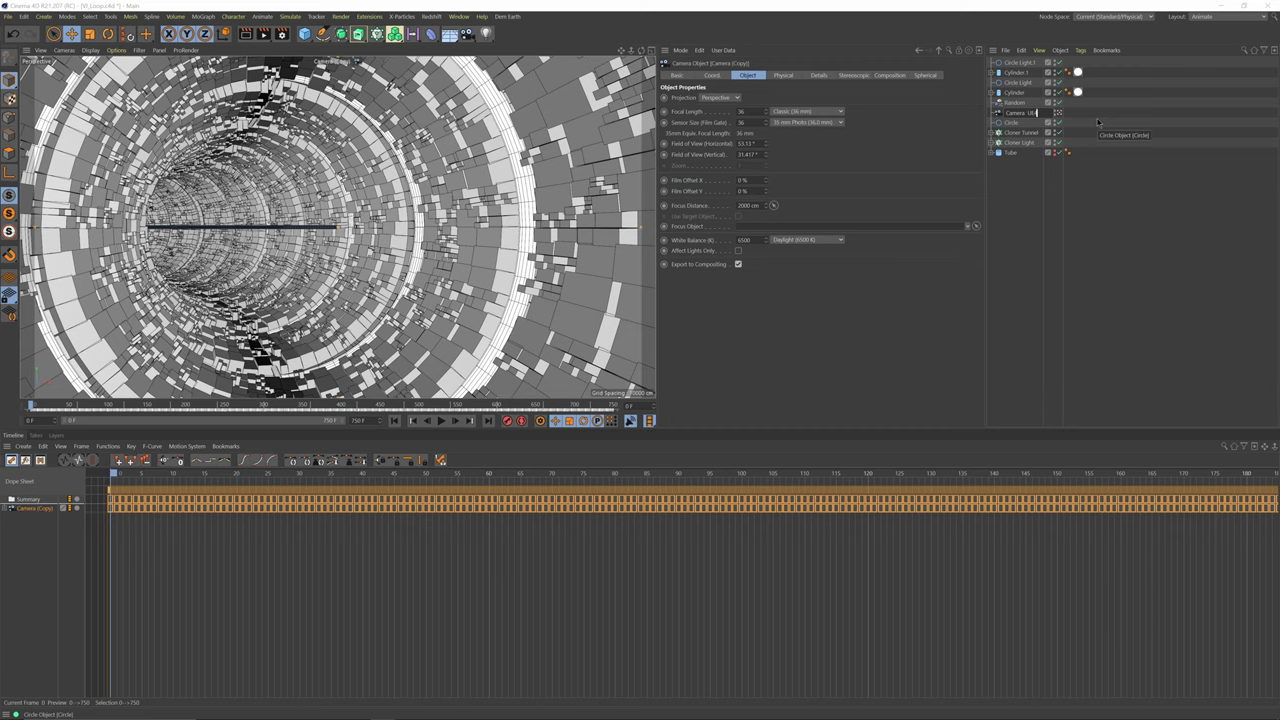
key("BackSpace")
key("BackSpace")
key("BackSpace")
type("BAKED")
key("Return")
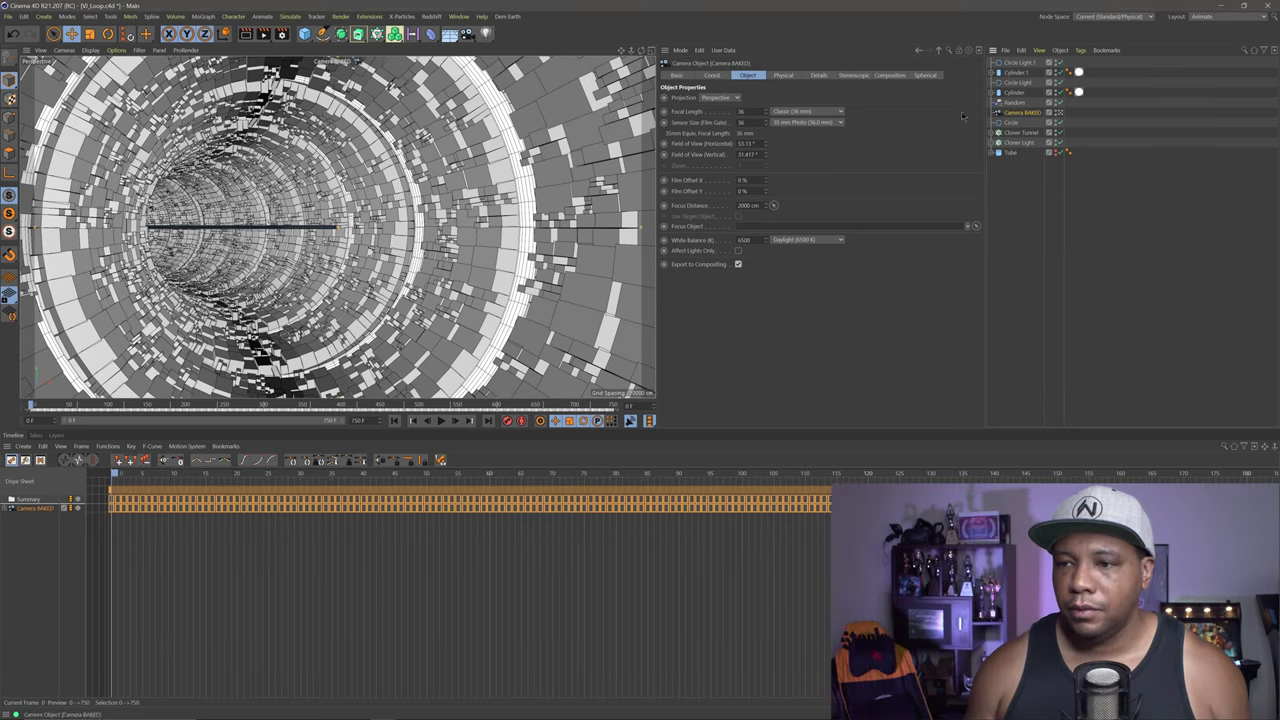
Step: Delete the unused Tube object and save the project
left_click(1010, 152)
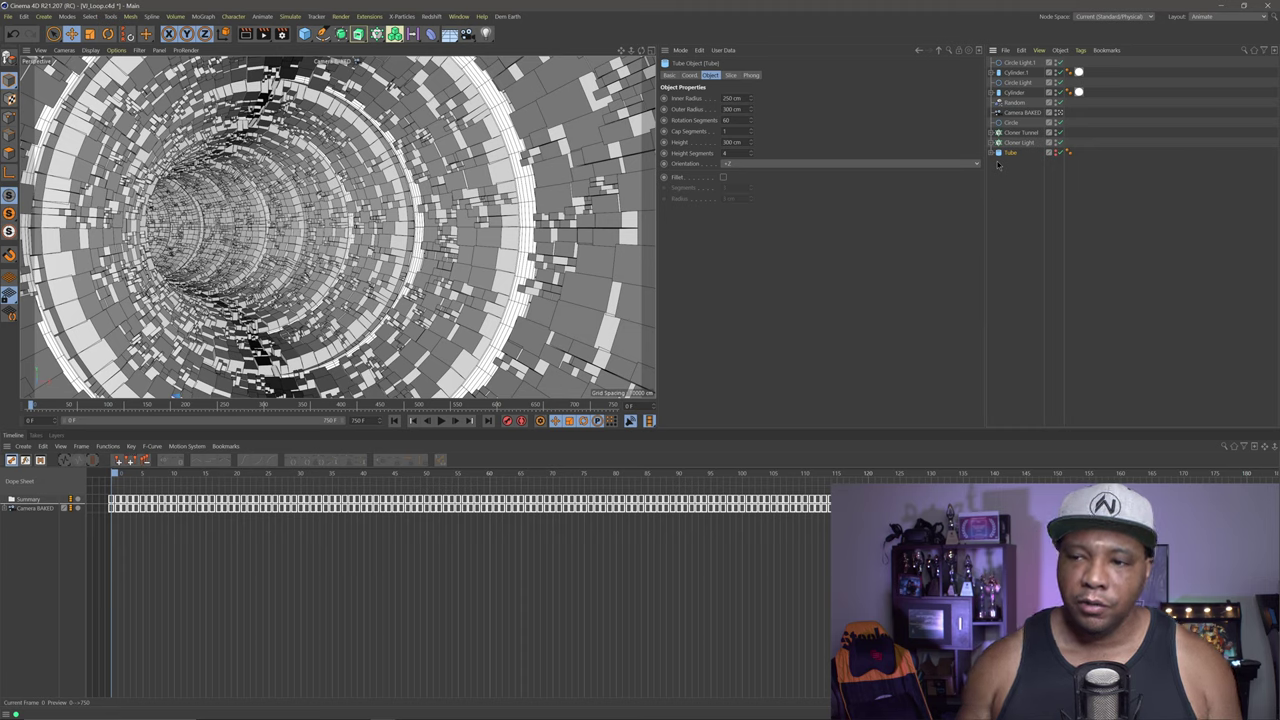
key("Delete")
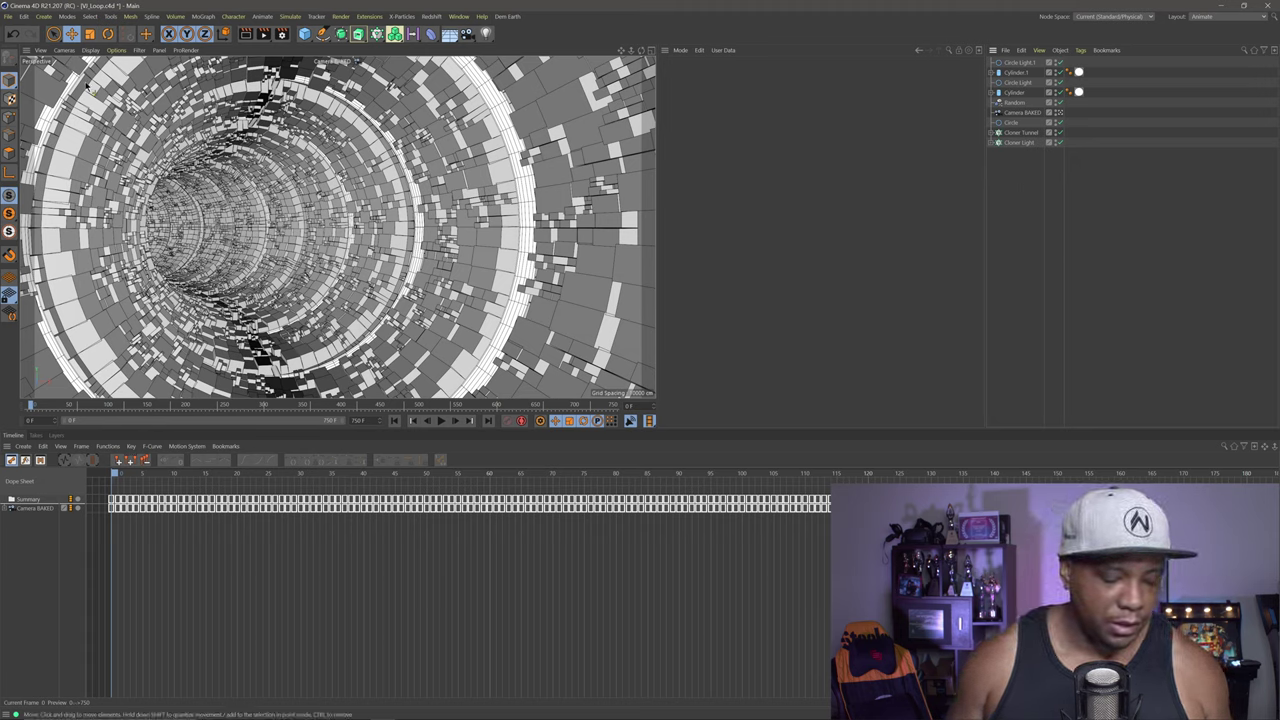
key("ctrl+s")
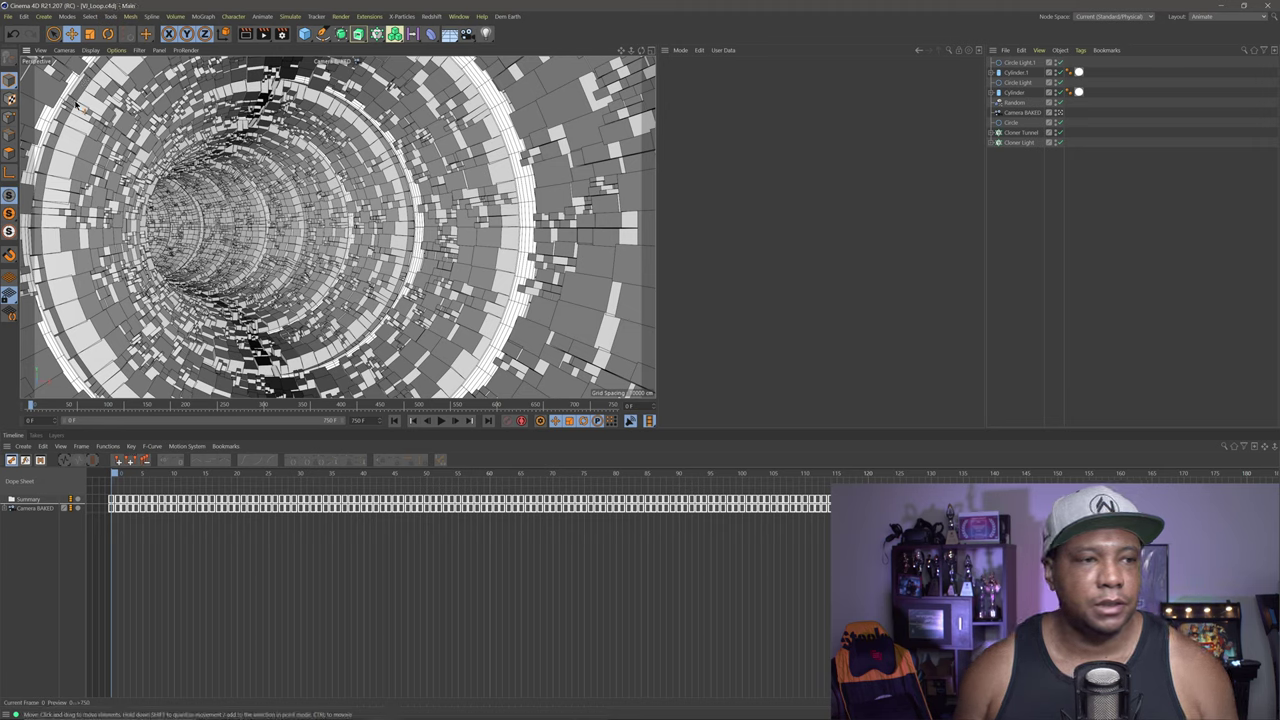
Step: Save the project for Cineware in the UE4 folder under the file name VJ_LOOP_UE4
left_click(9, 17)
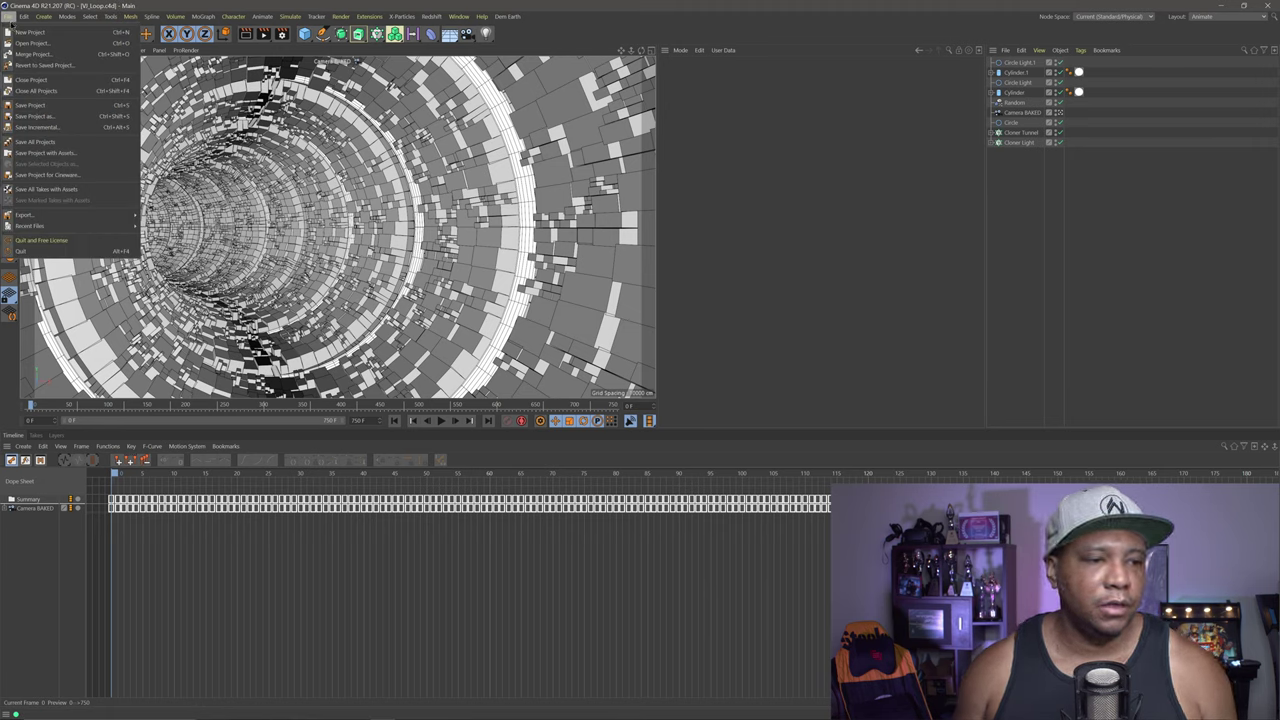
left_click(40, 176)
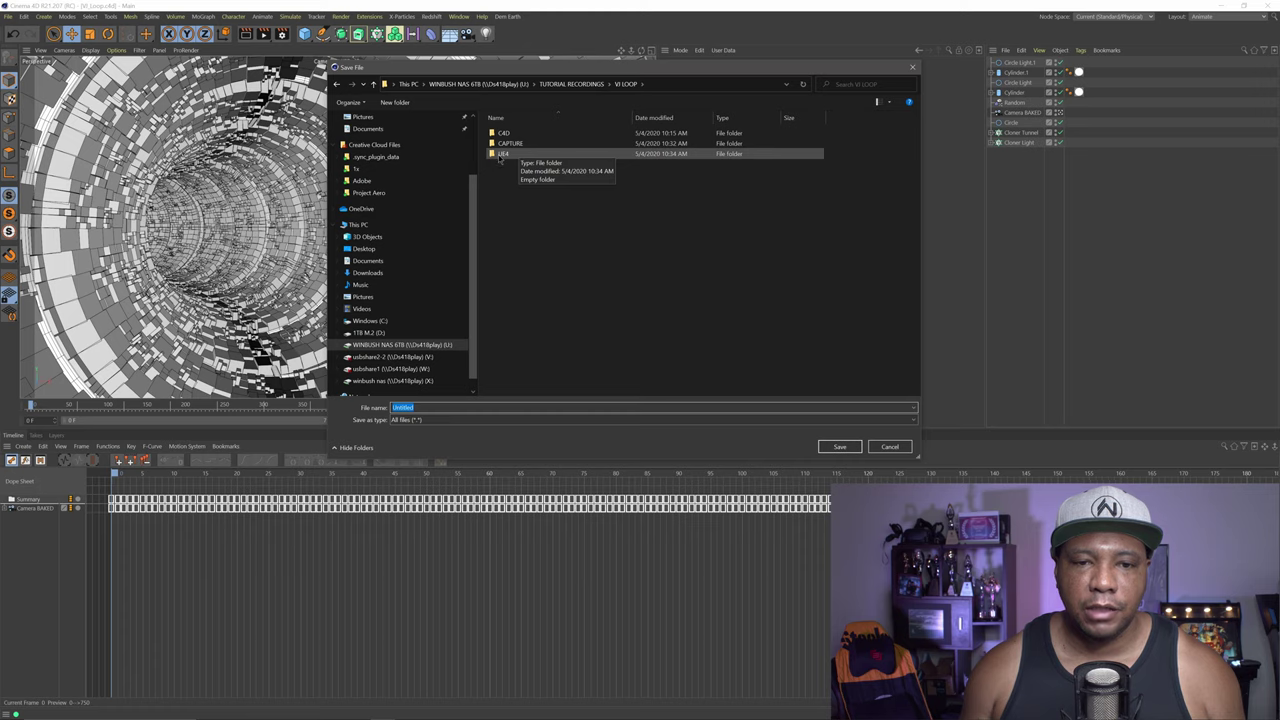
left_click(508, 158)
double_click(508, 156)
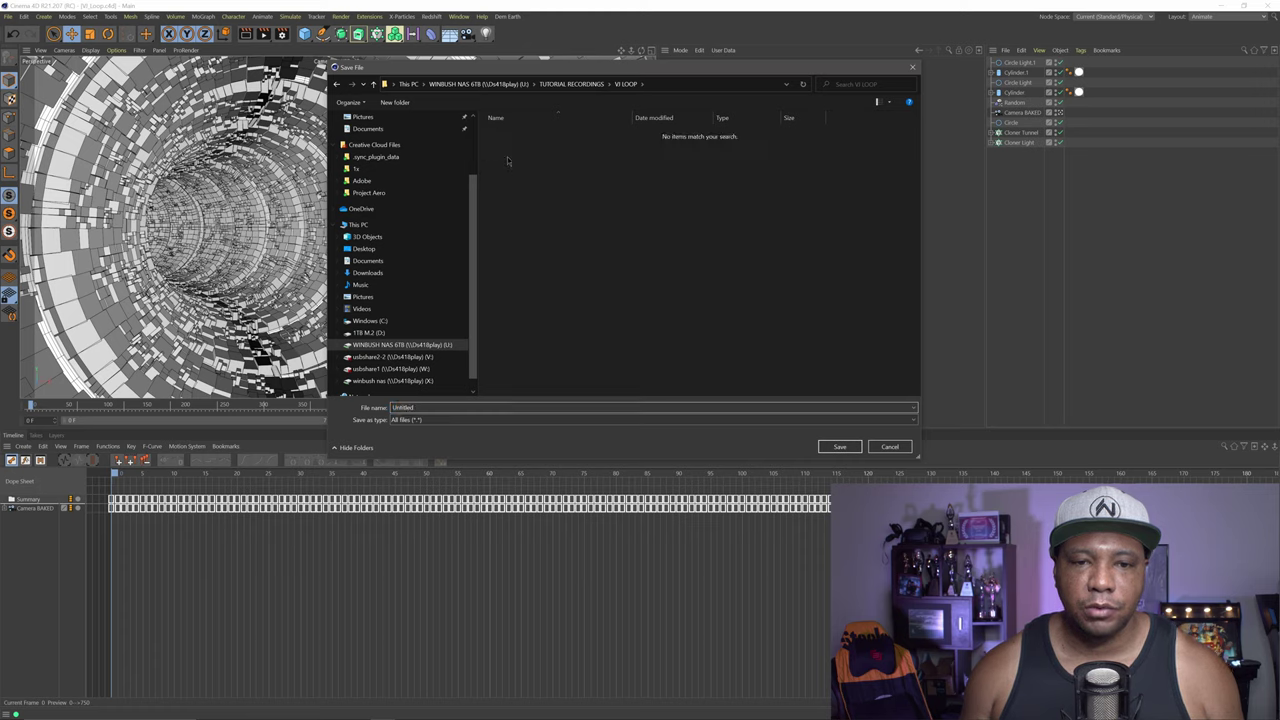
left_click(444, 407)
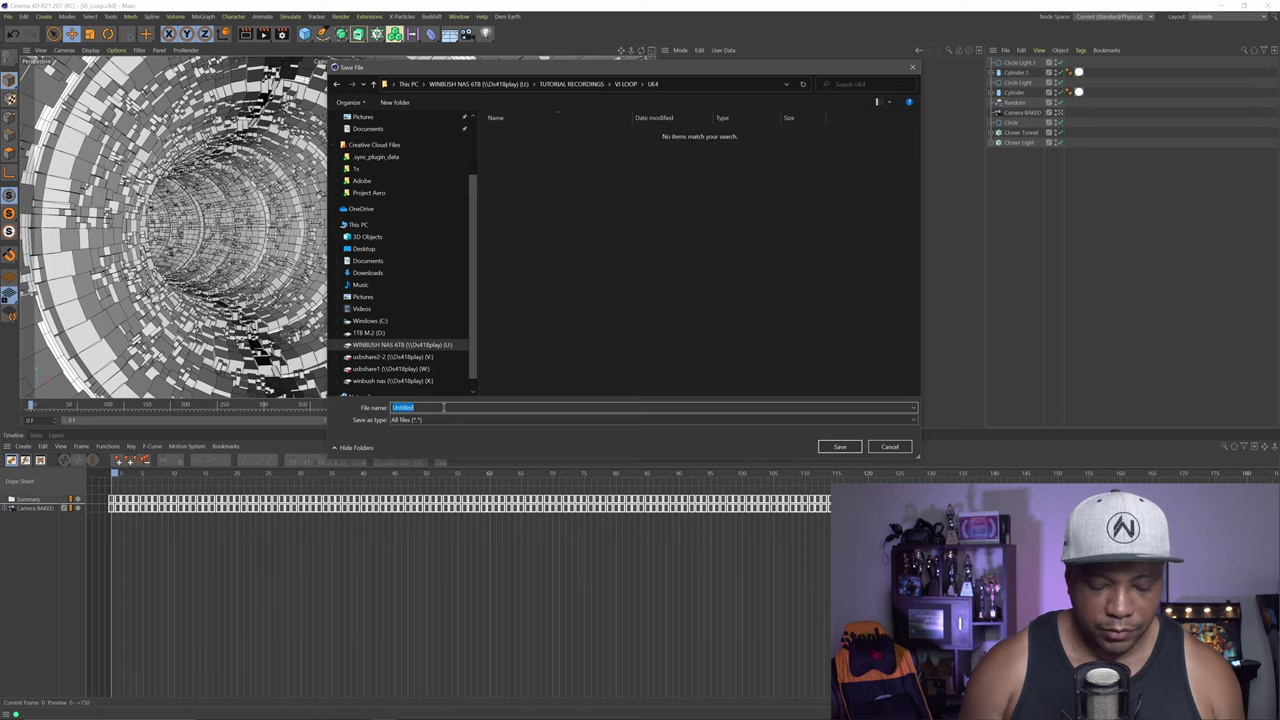
type("VI_")
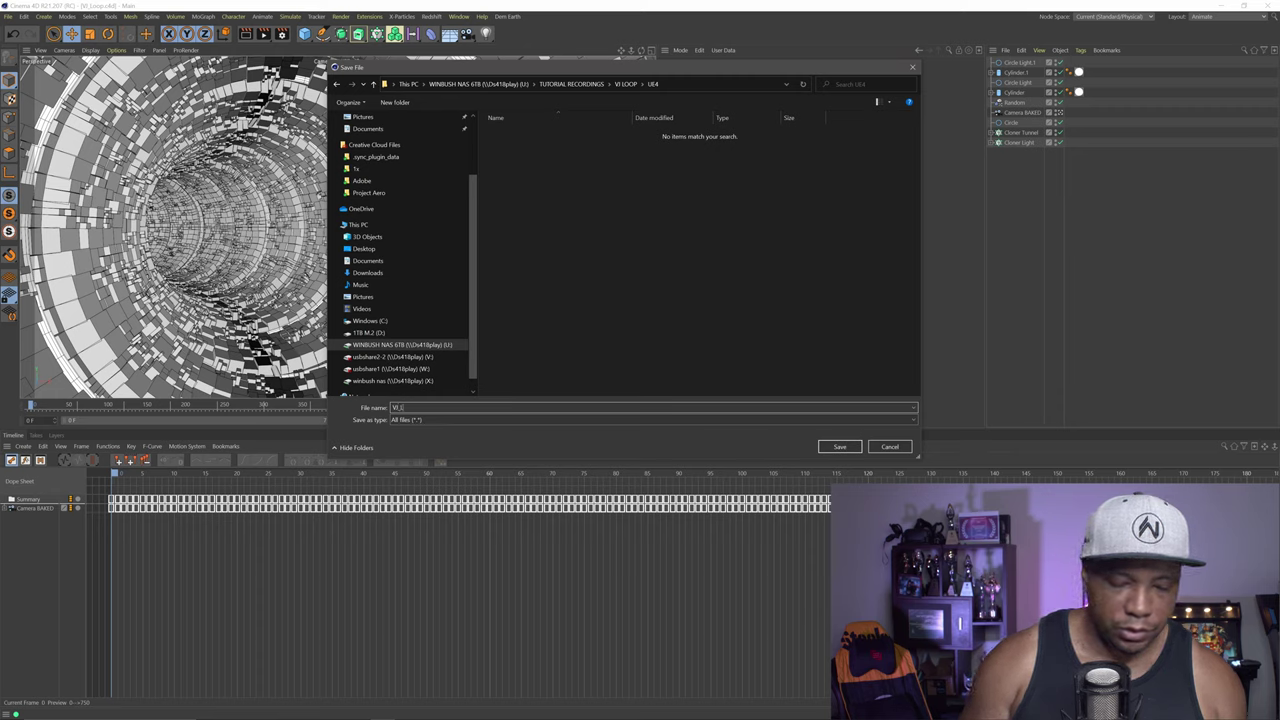
type("LOOP_UE4")
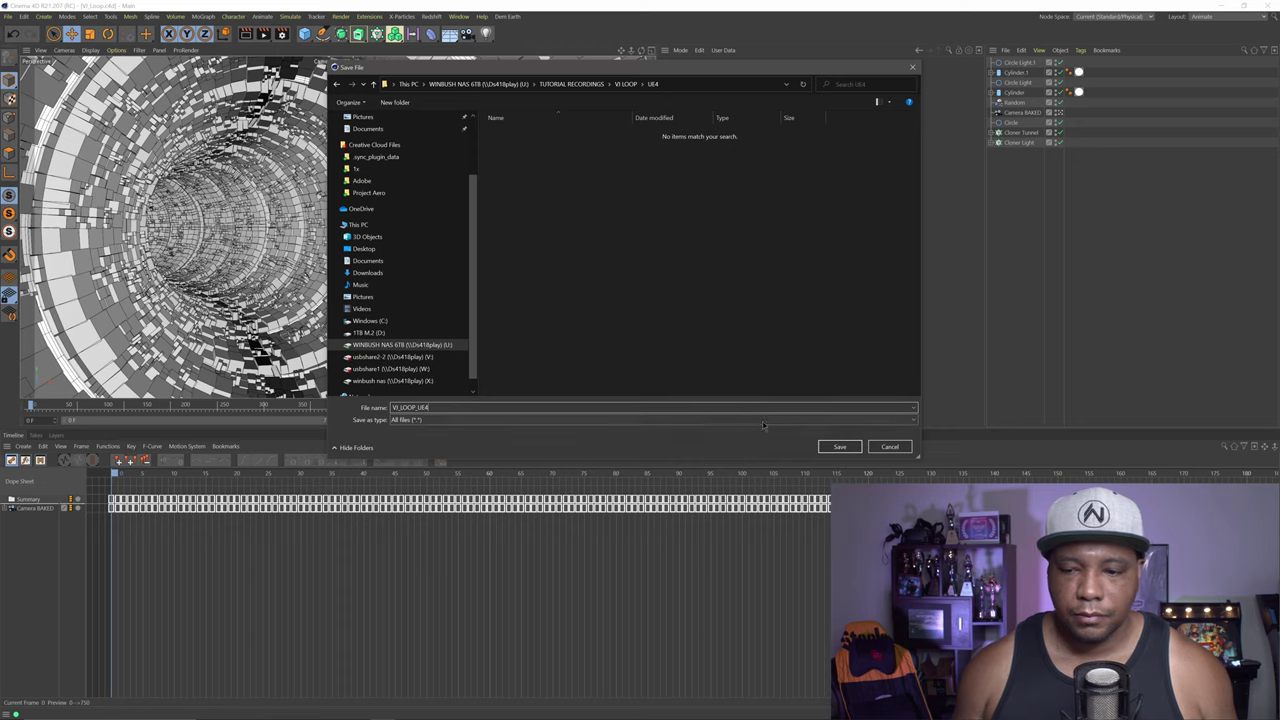
left_click(840, 446)
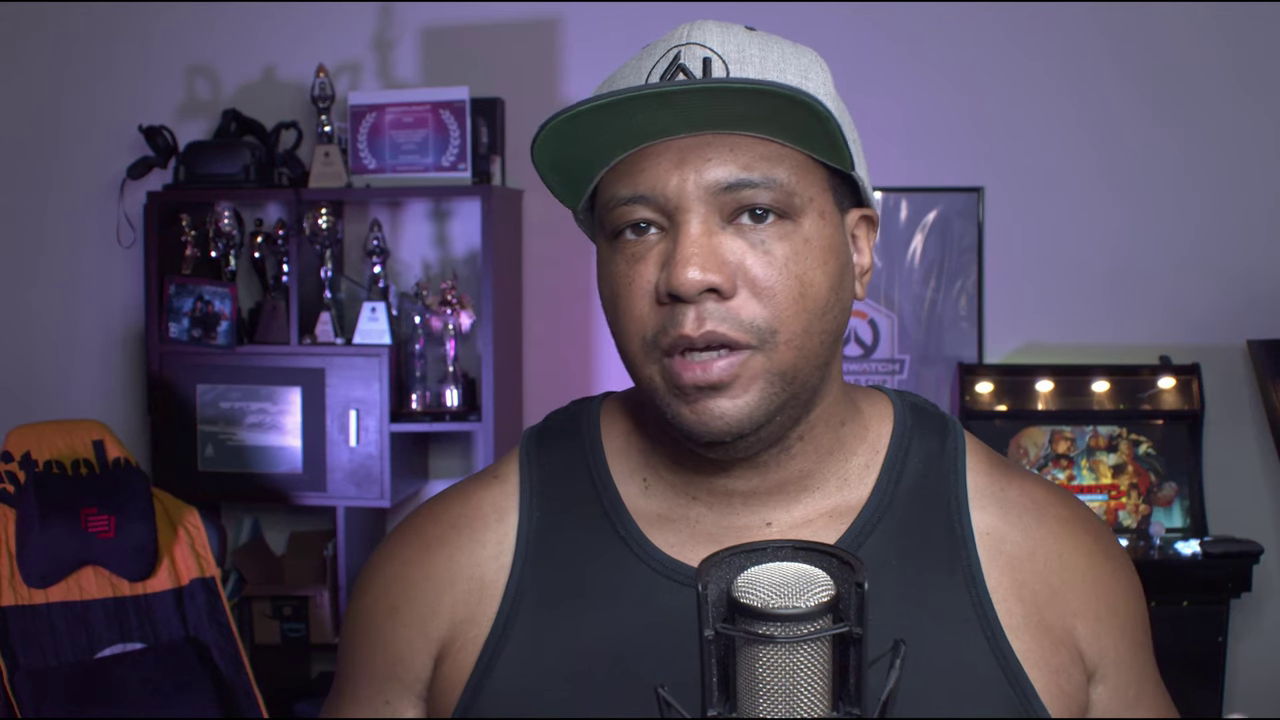
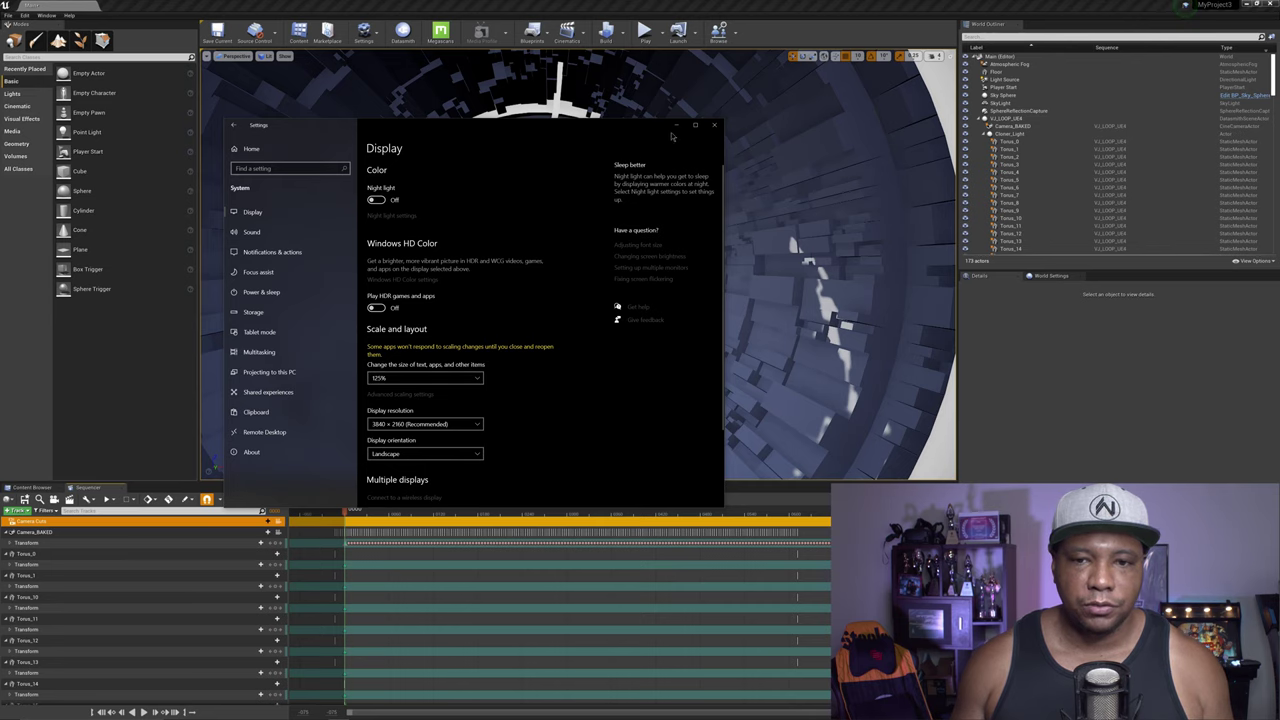
Step: In Unreal Editor, add Camera_BAKED to the Camera Cuts track of the VJ_LOOP_UE4 sequence
left_click(676, 125)
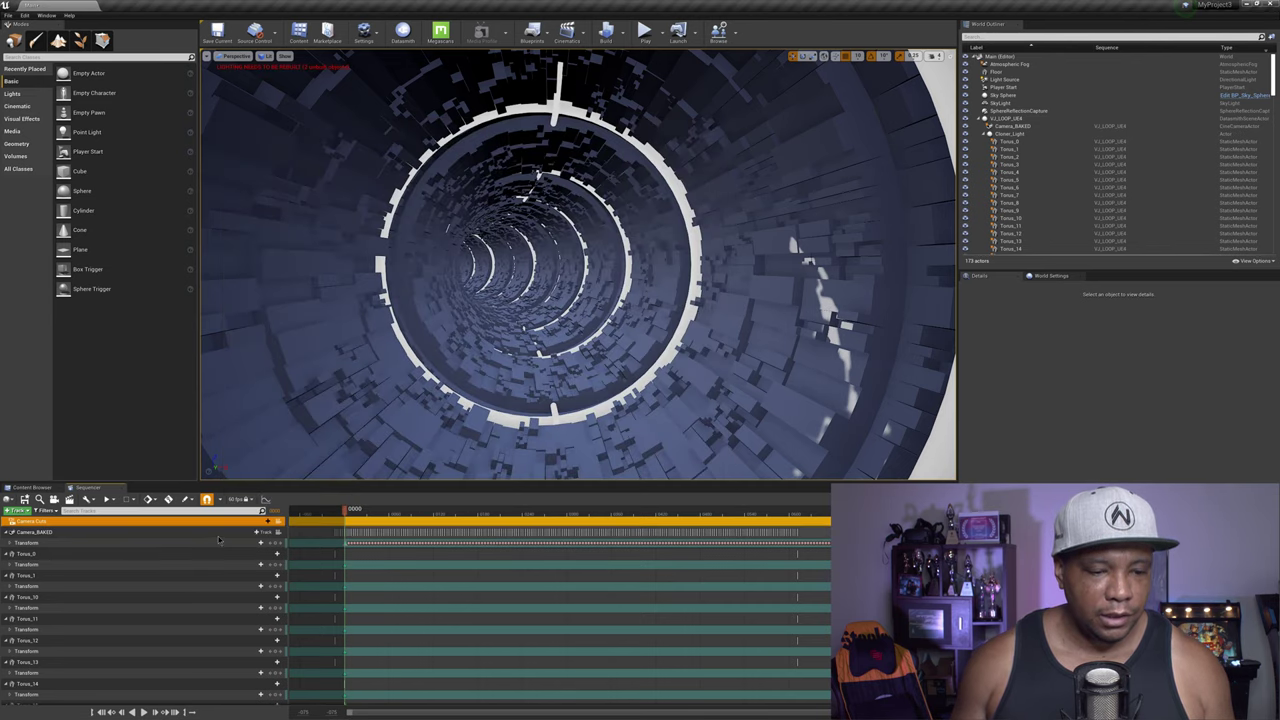
left_click(260, 522)
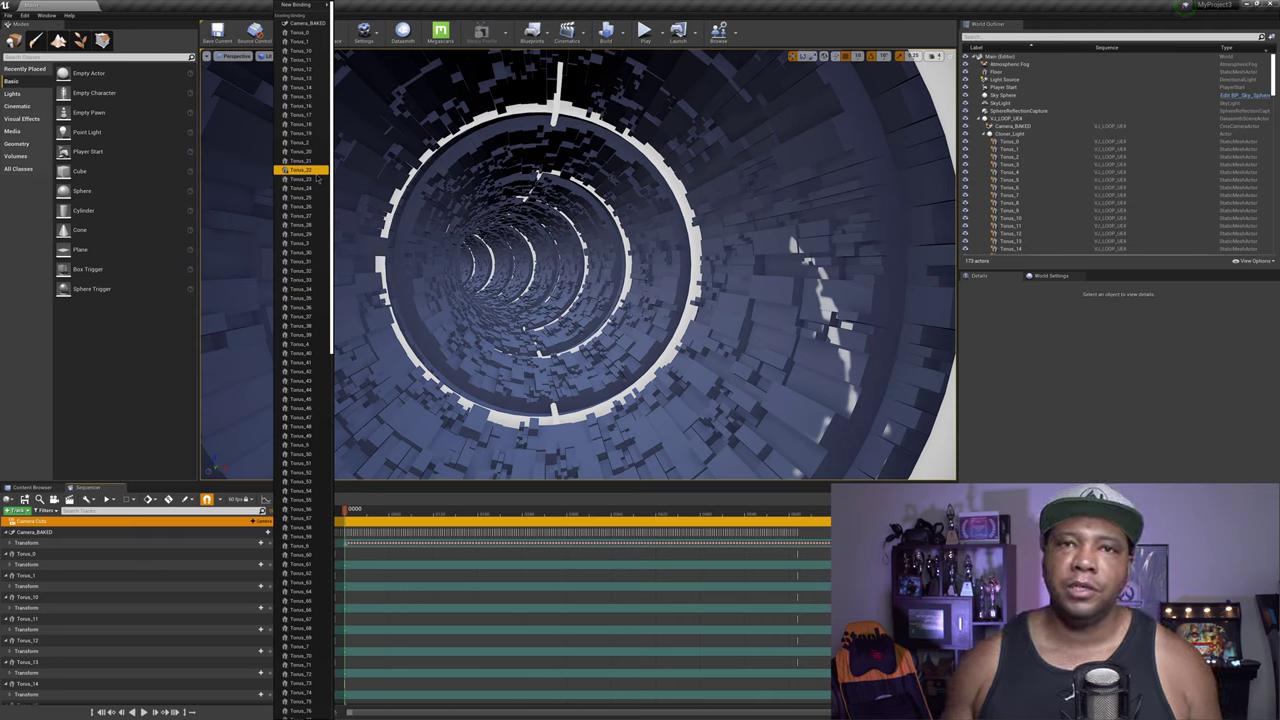
left_click(304, 23)
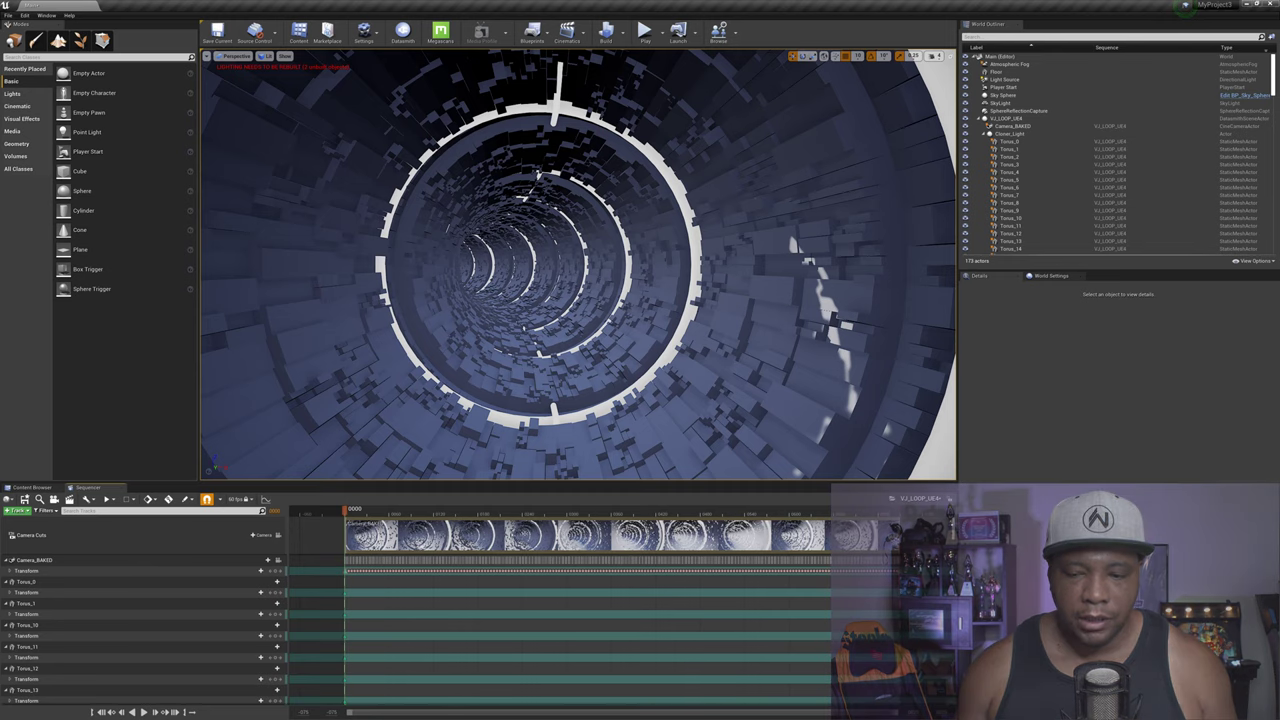
Step: Switch to the Windows display settings, set the scaling of text, apps and other items to 150%, and return to Unreal Editor
key("super")
left_click(330, 712)
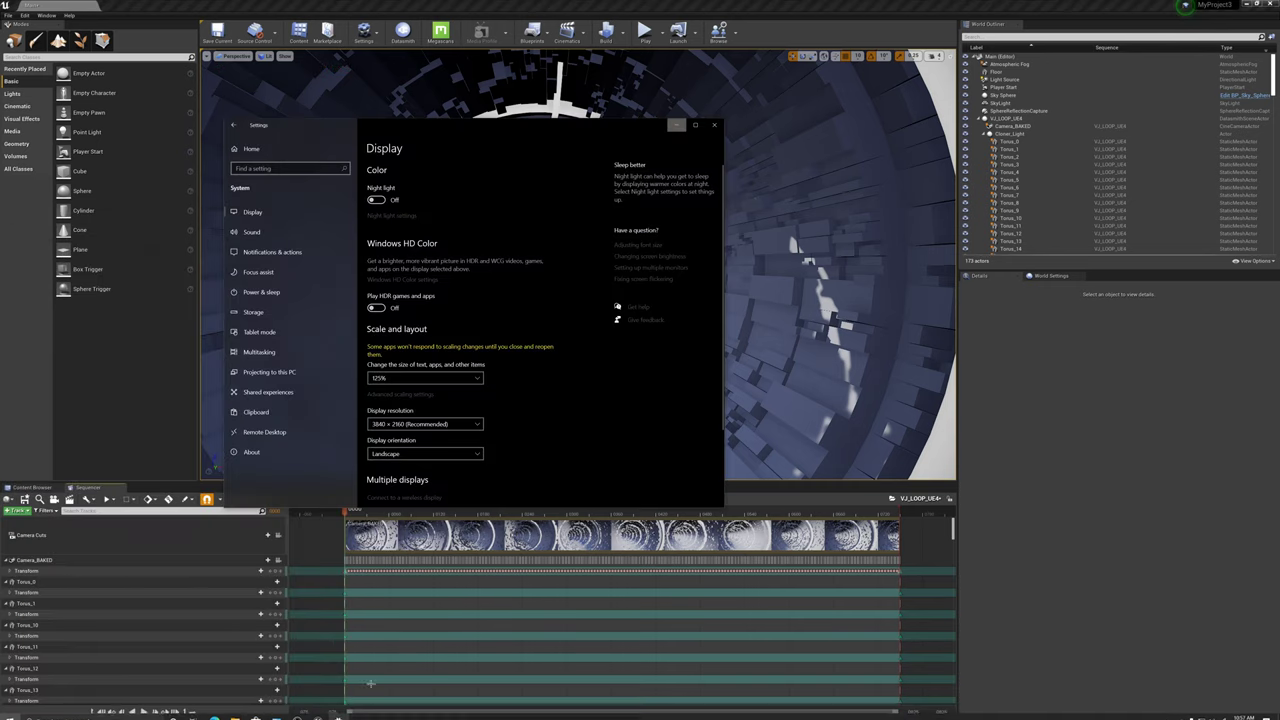
left_click(420, 378)
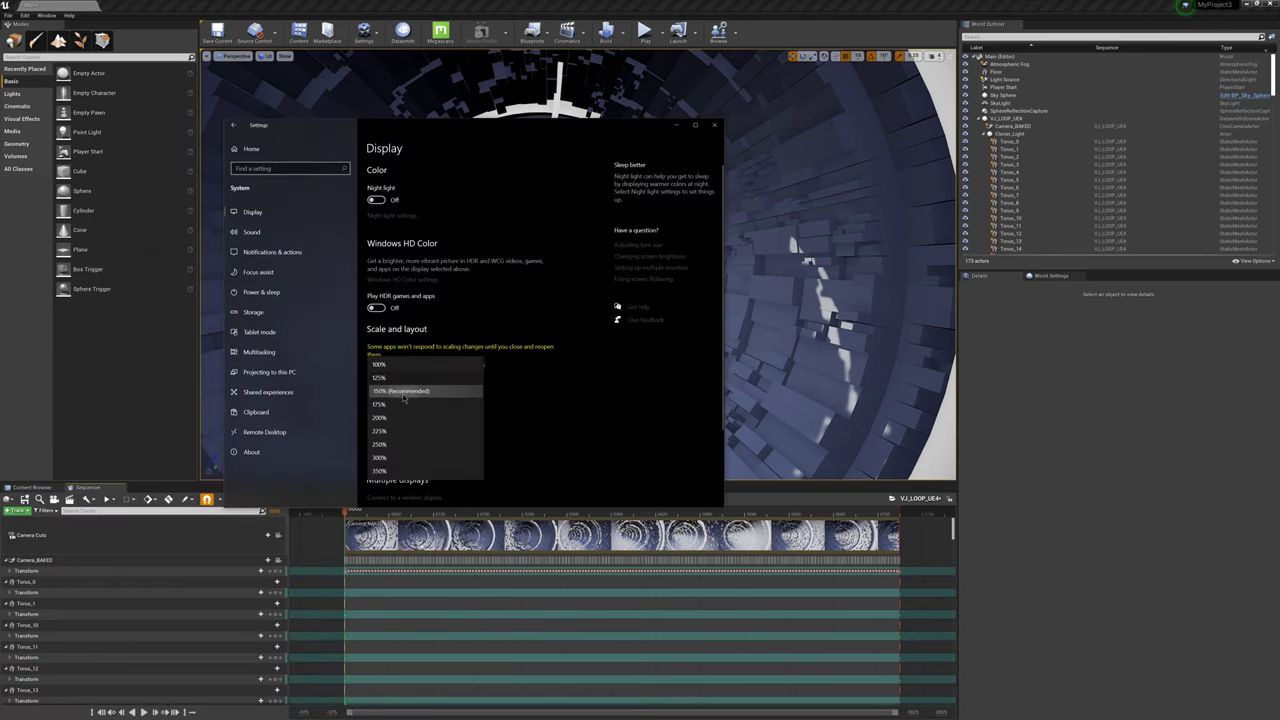
left_click(404, 392)
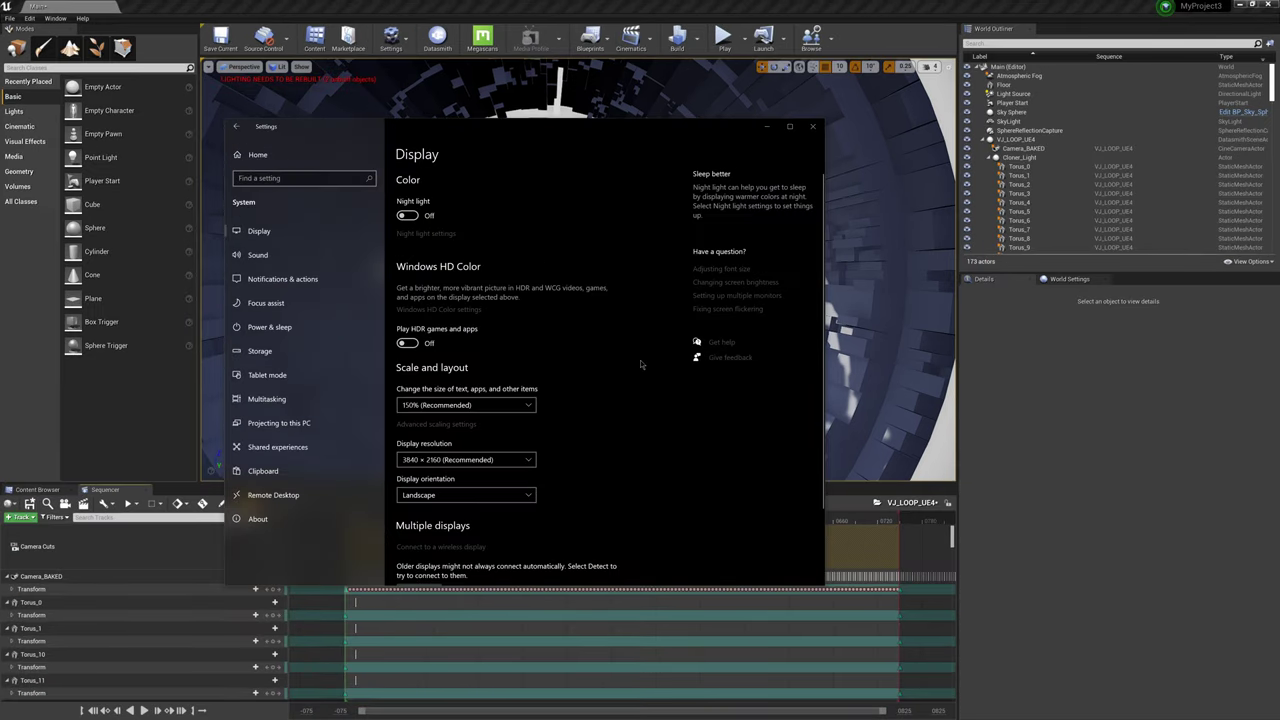
left_click(769, 127)
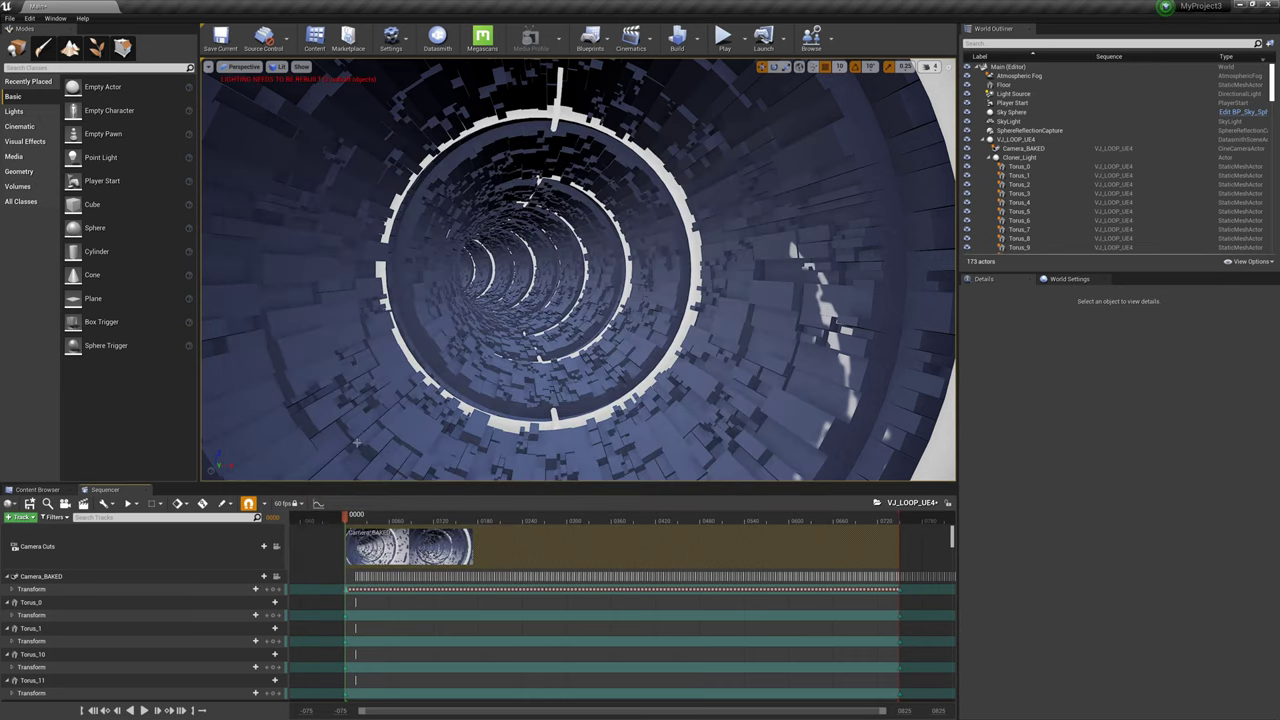
Step: Look through Camera_BAKED in the viewport, preview the sequence's playback, and return to frame 0
left_click(240, 66)
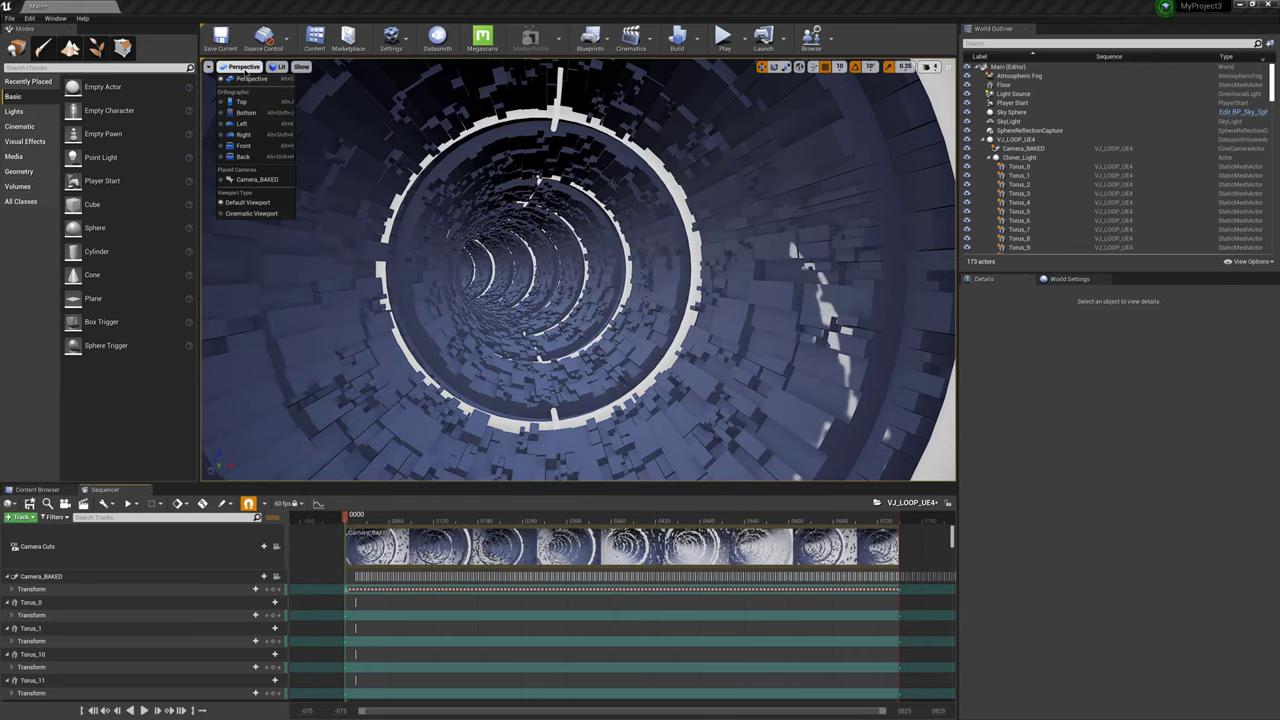
left_click(258, 180)
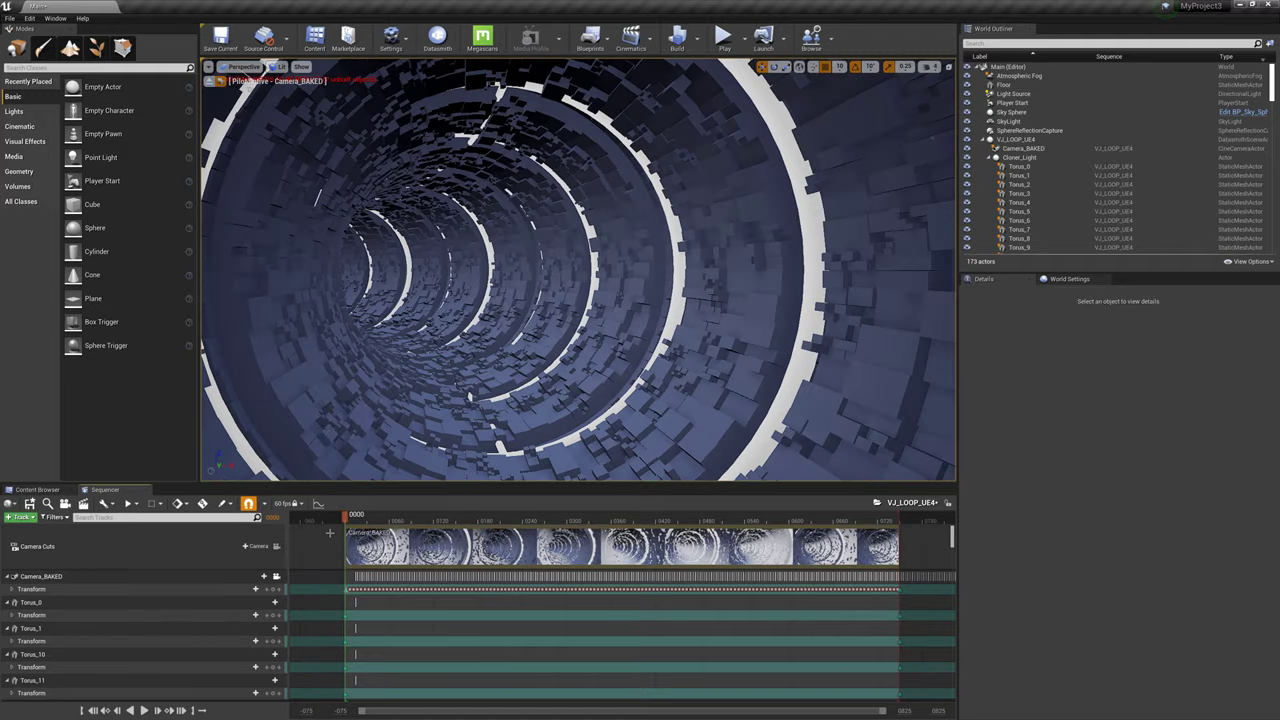
mouse_move(352, 518)
left_mouse_down()
mouse_move(488, 520)
mouse_move(352, 519)
mouse_move(370, 522)
left_mouse_up()
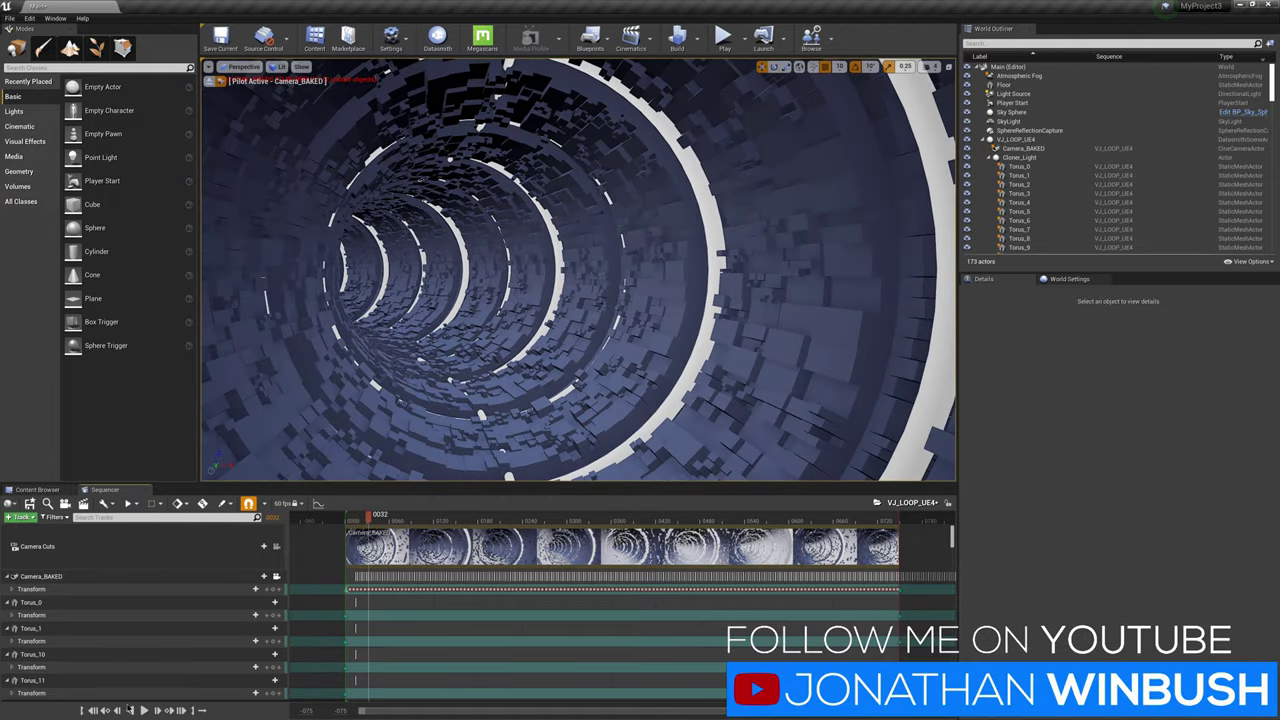
left_click(143, 710)
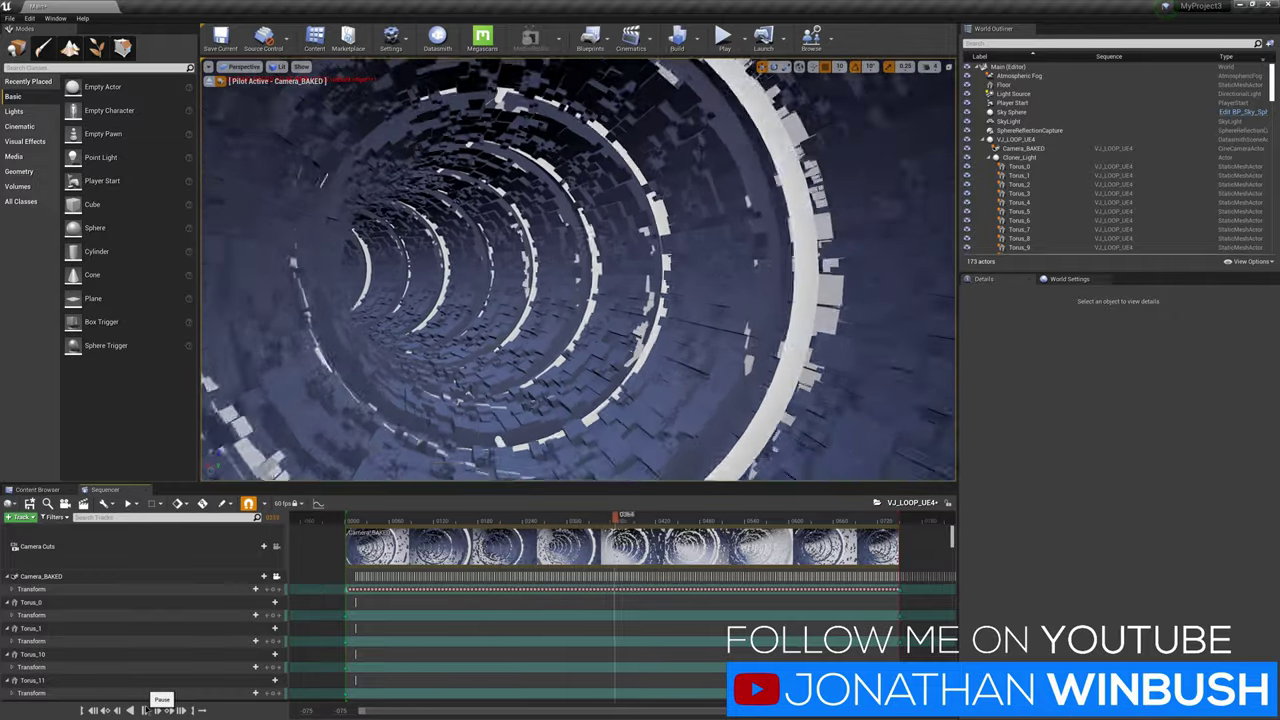
left_click(143, 710)
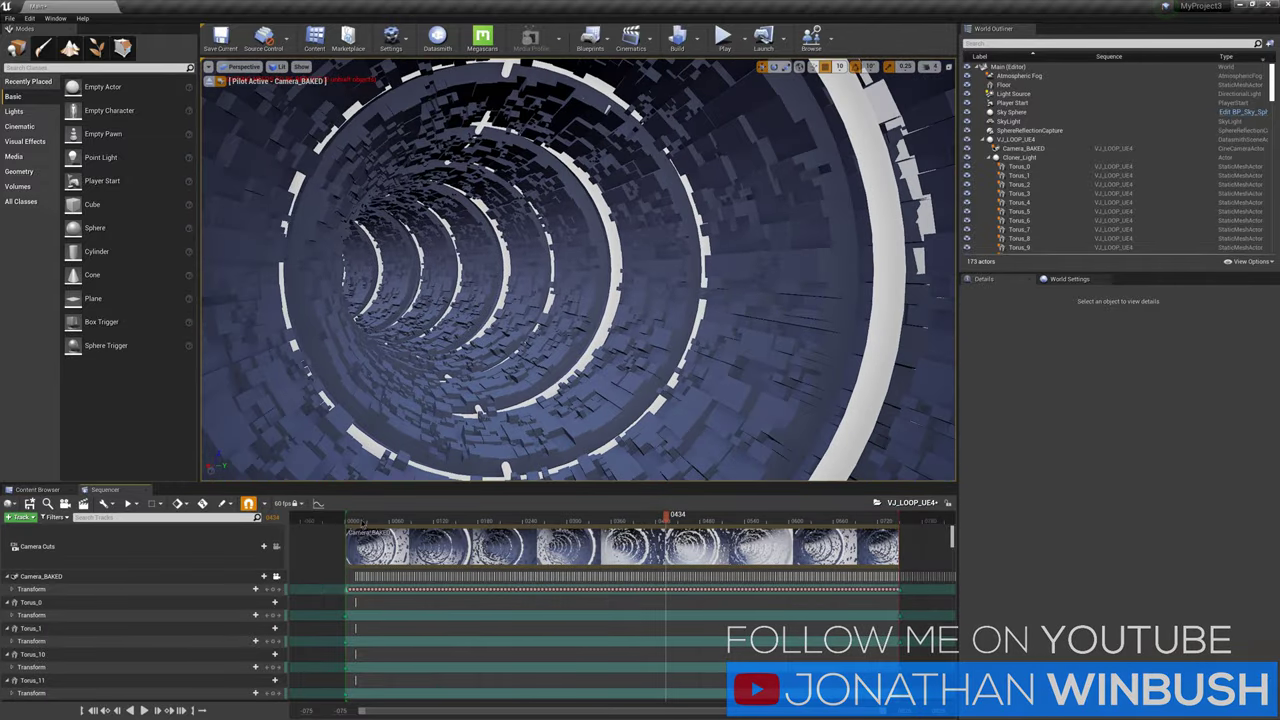
left_click(349, 520)
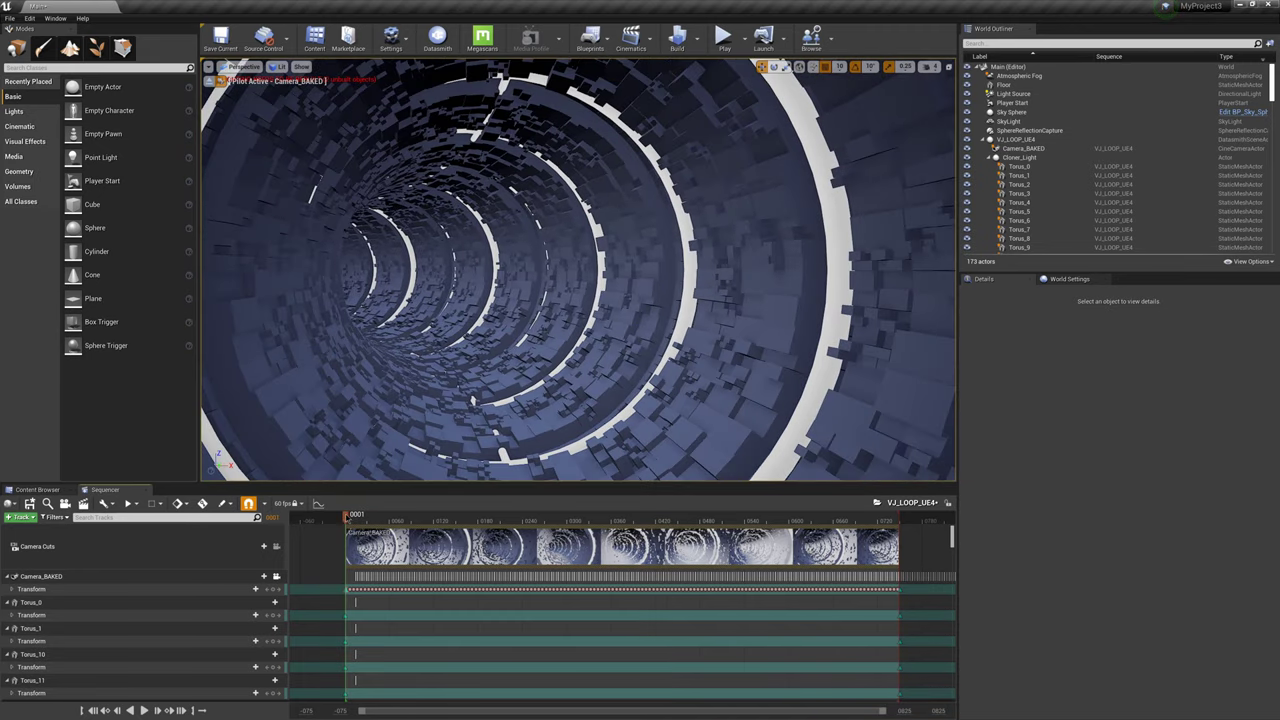
left_click(344, 517)
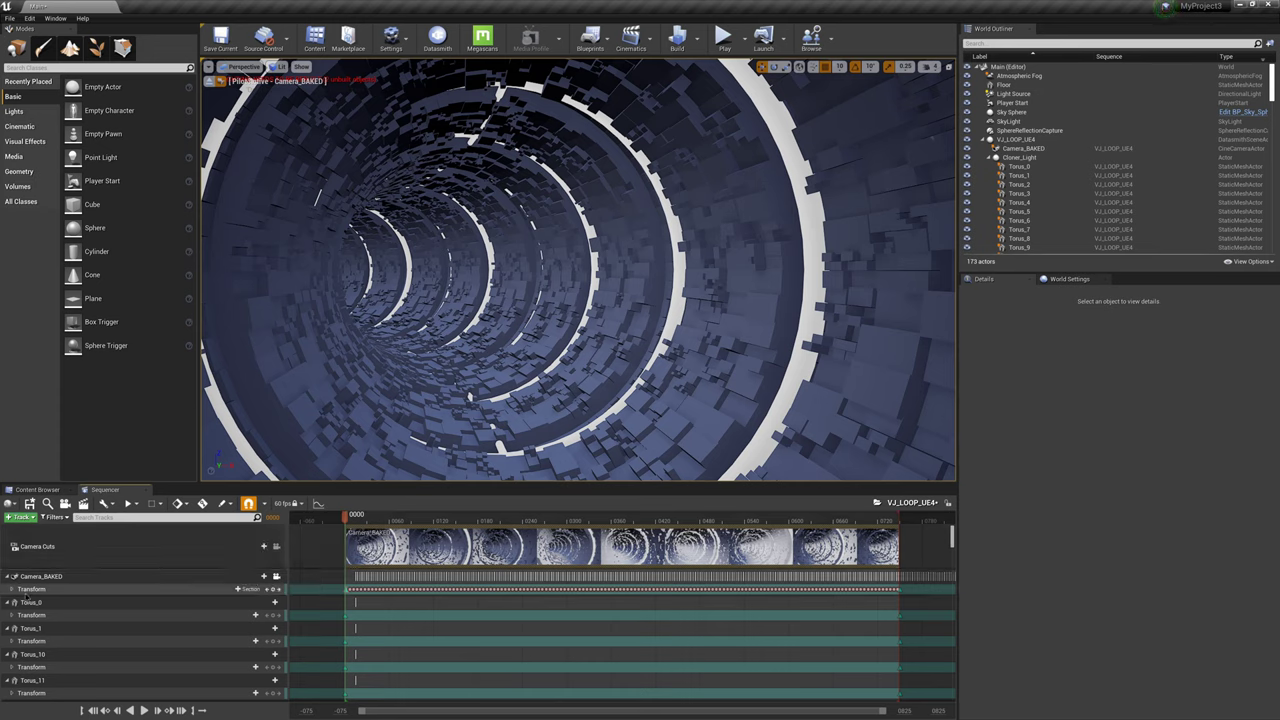
Step: Set the roll and pitch of Camera_BAKED's rotation to 0 at frame 0 of the sequence
left_click(13, 589)
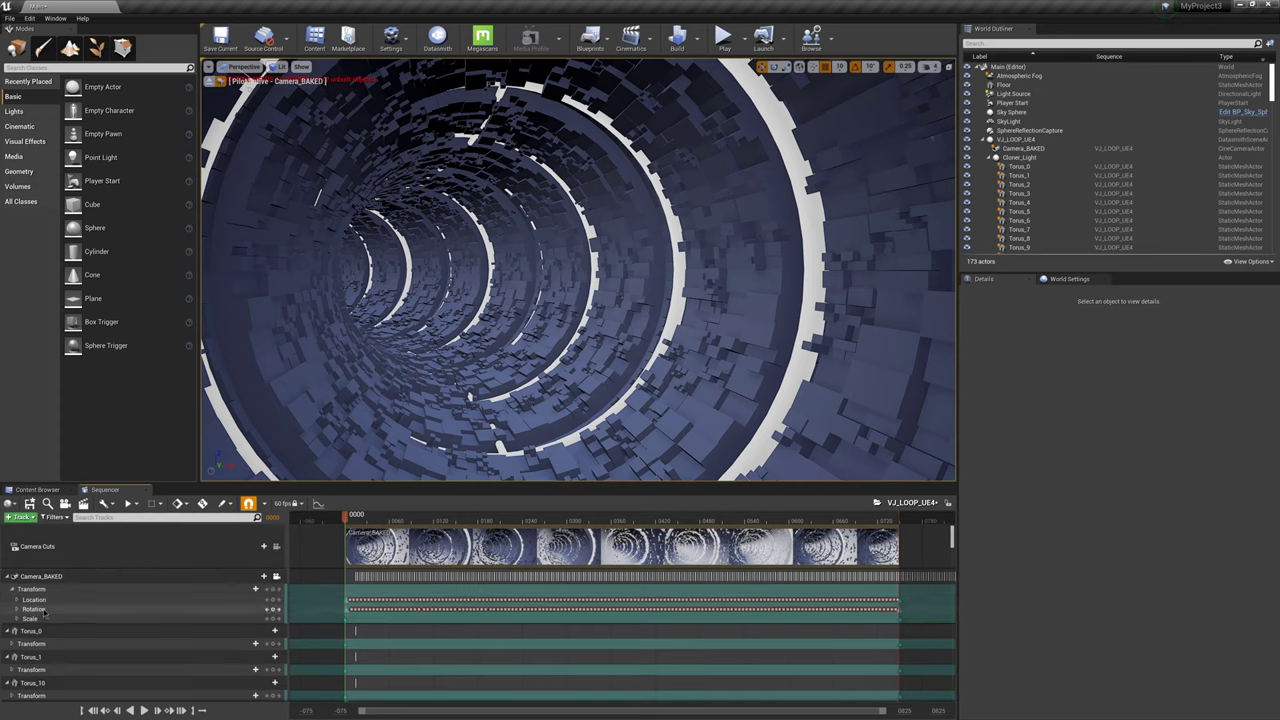
left_click(44, 610)
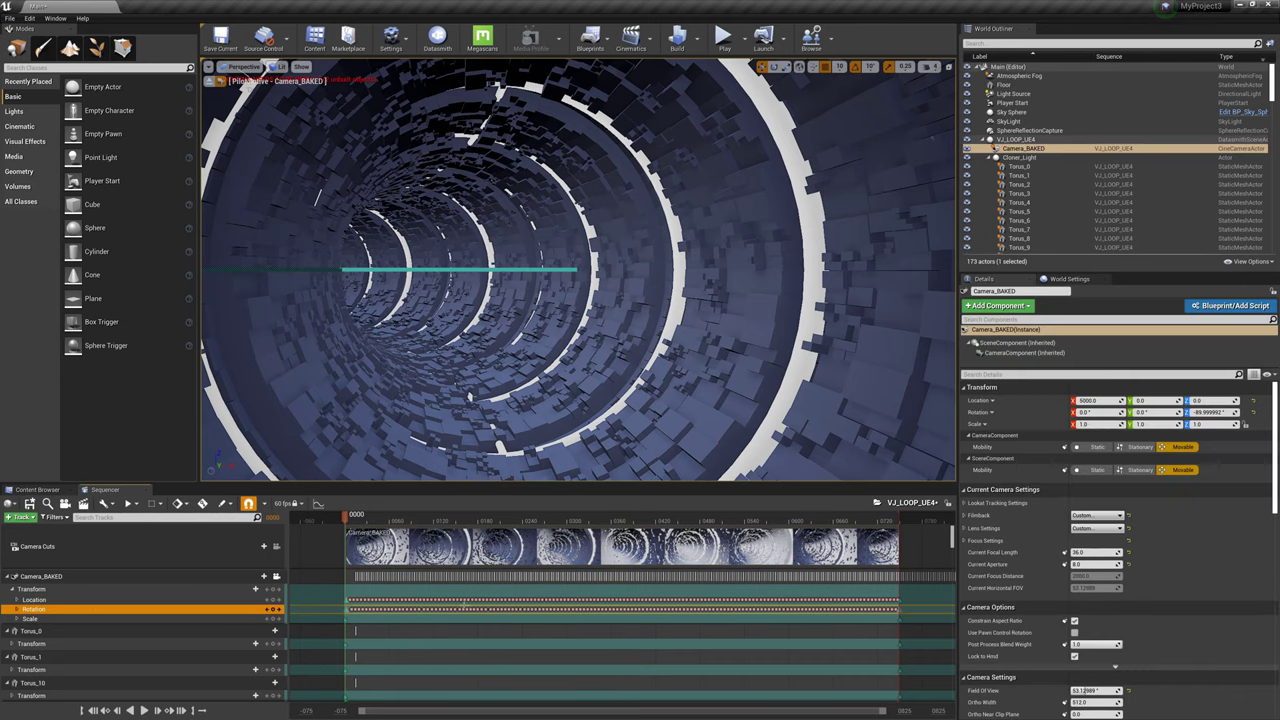
left_click(16, 609)
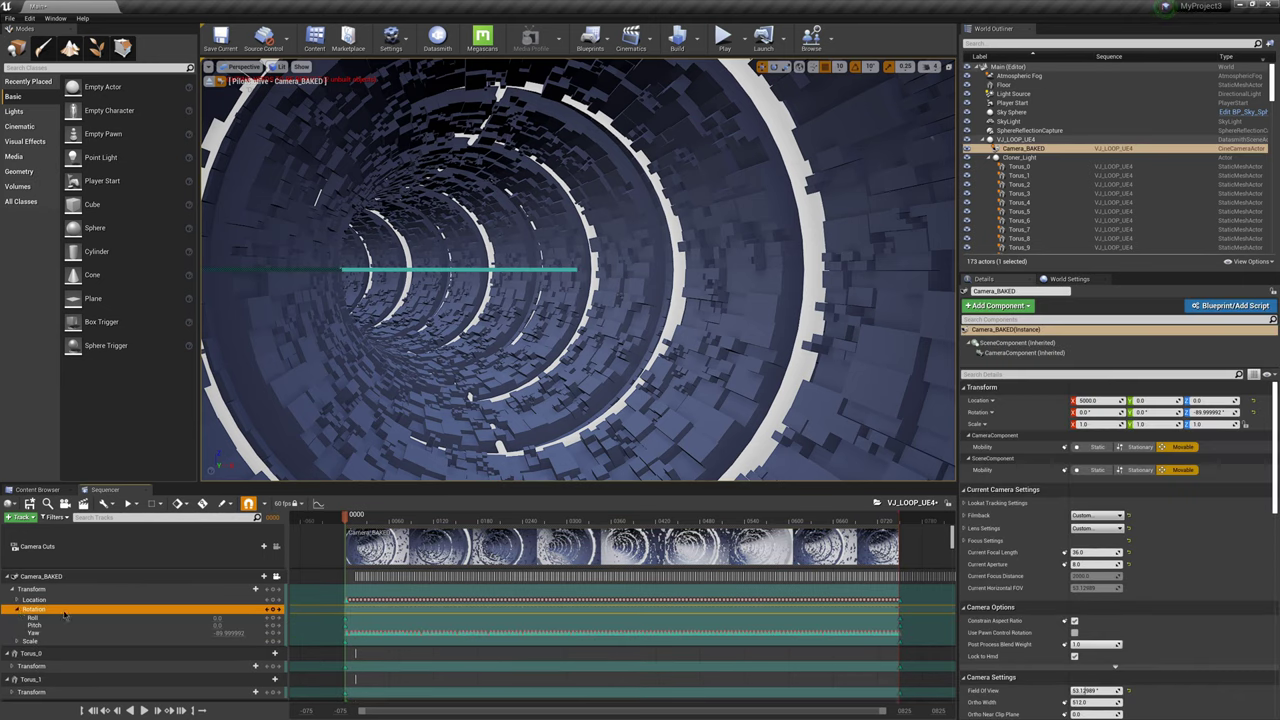
left_click(50, 620)
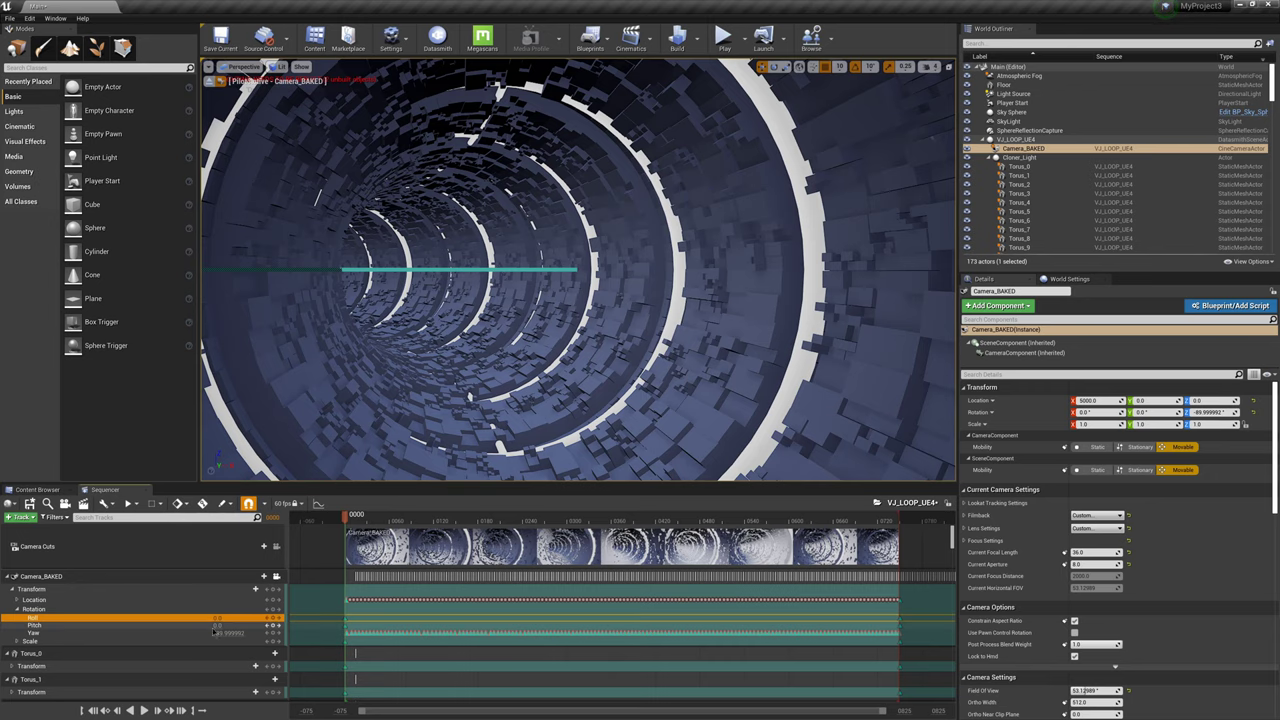
left_click_drag(225, 619, 305, 619)
type("0")
key("Return")
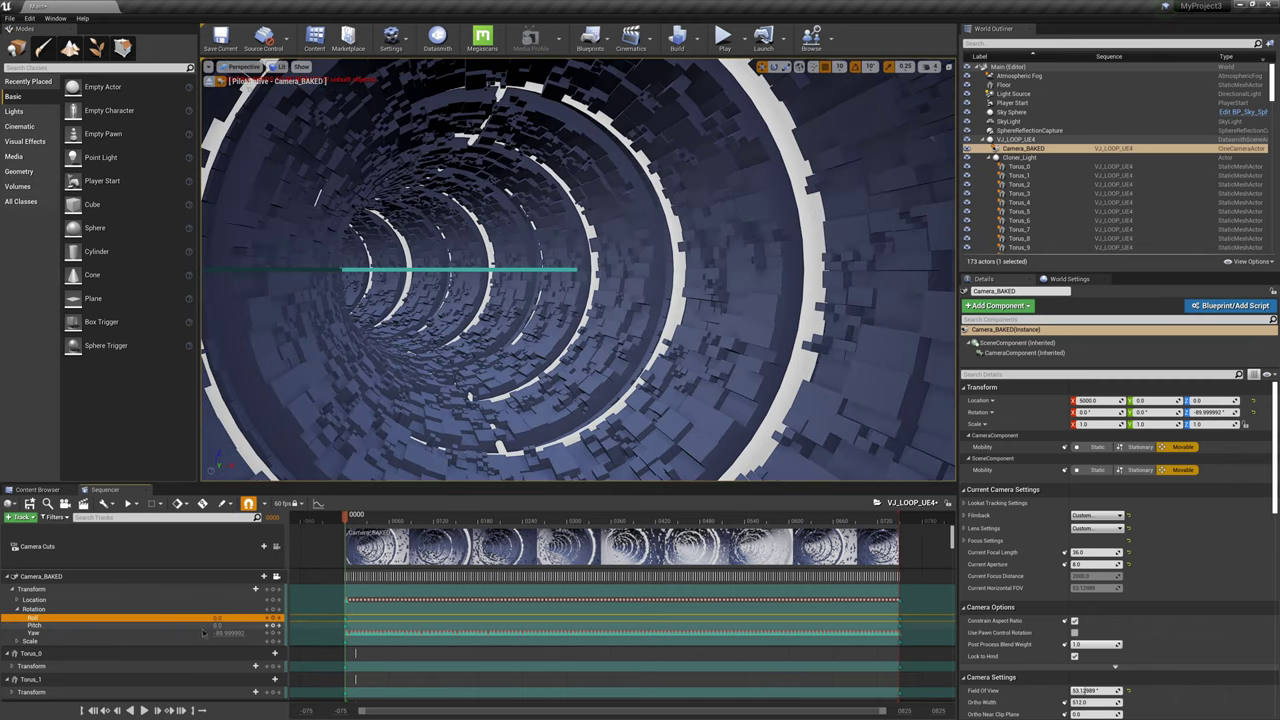
left_click_drag(217, 625, 229, 625)
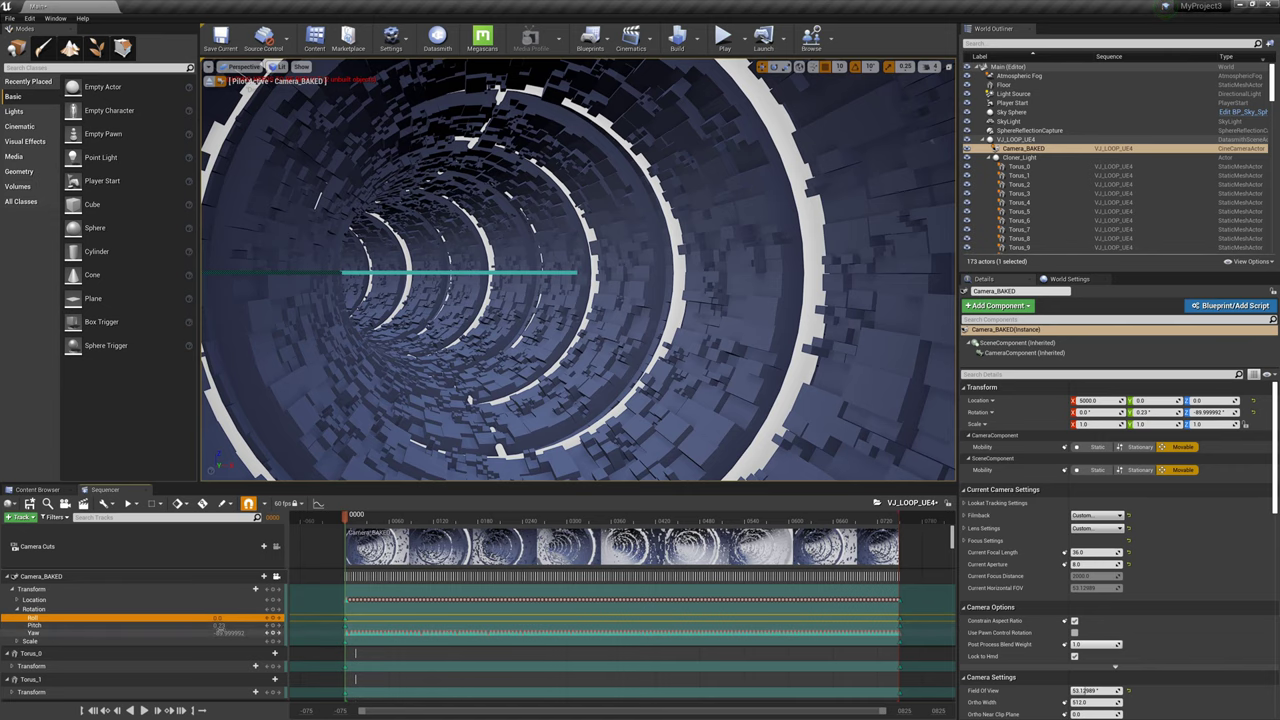
left_click(221, 625)
type("0")
key("Return")
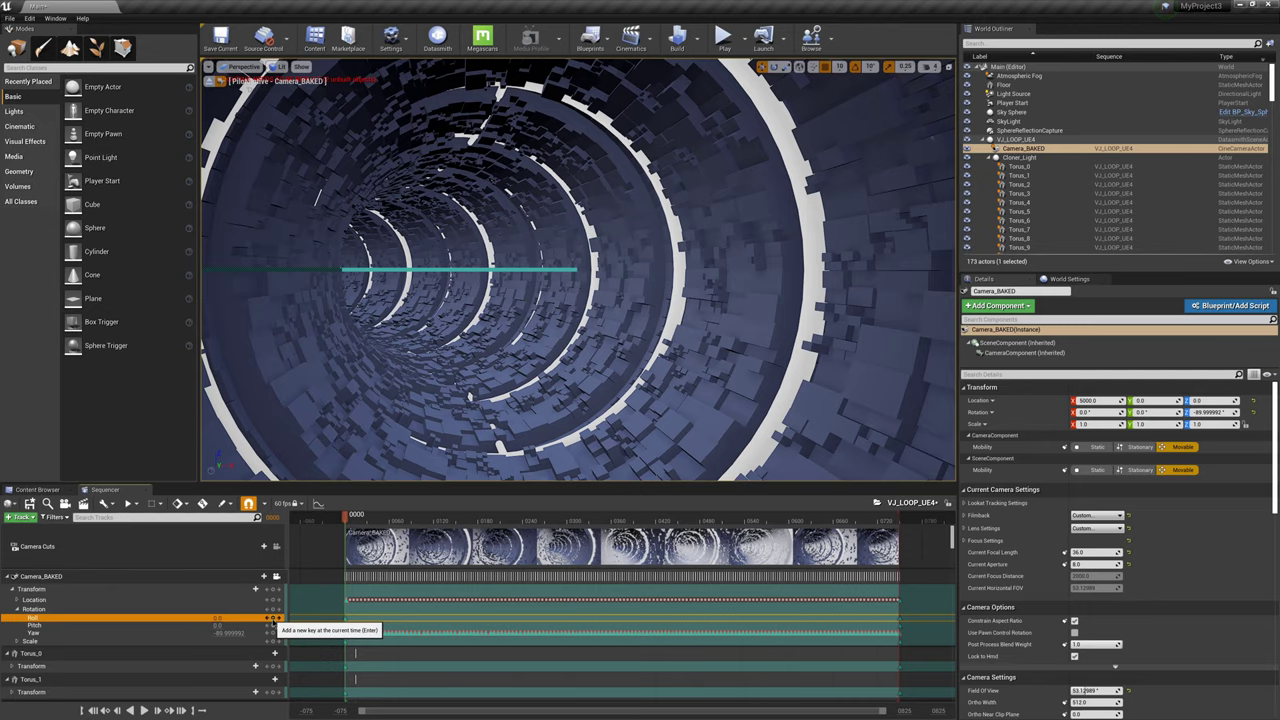
Step: Key Camera_BAKED's roll at frame 0 and set the roll to 360 at frame 750
left_click(272, 619)
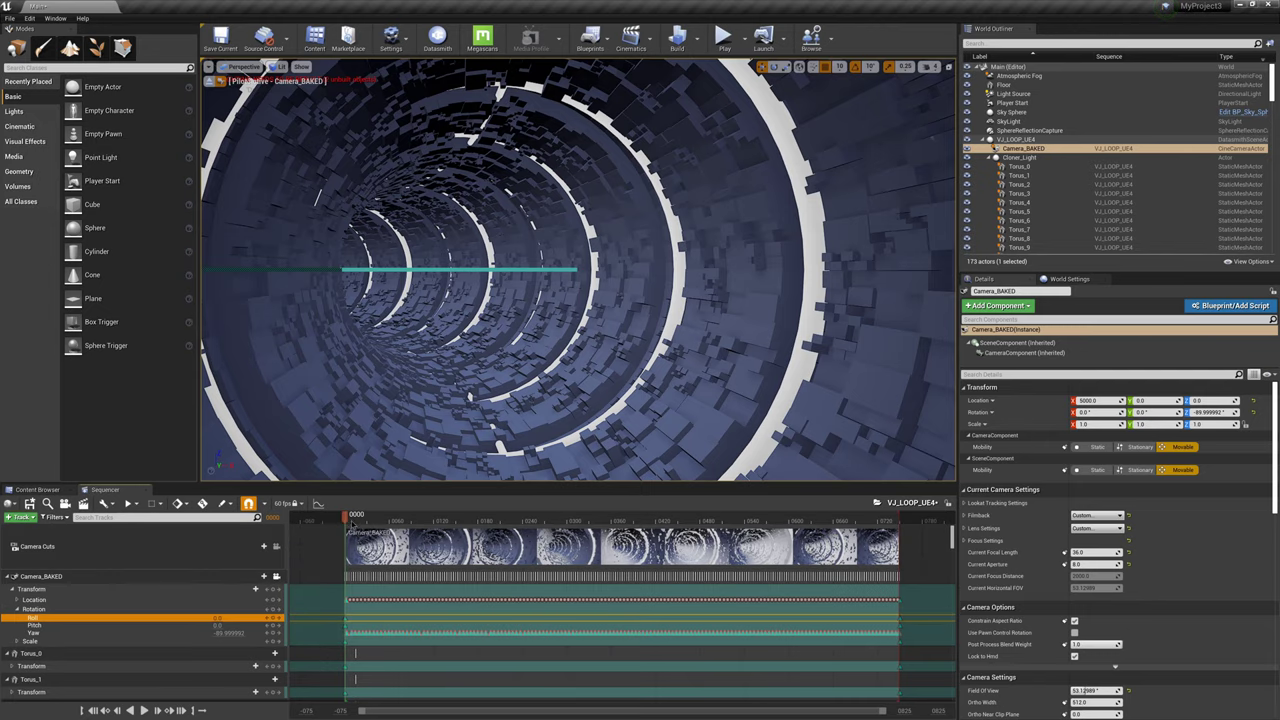
left_click_drag(350, 520, 900, 518)
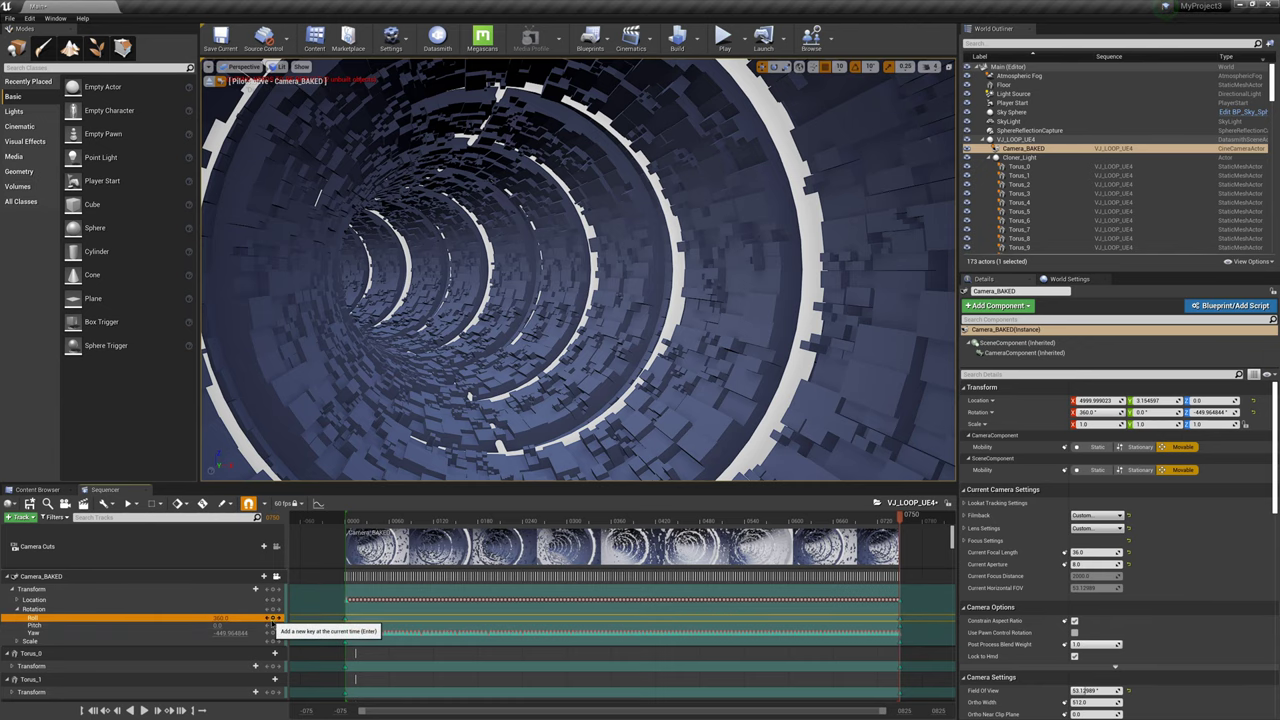
Step: Go back to the start of the sequence and play it to check the camera's roll animation
left_click(349, 520)
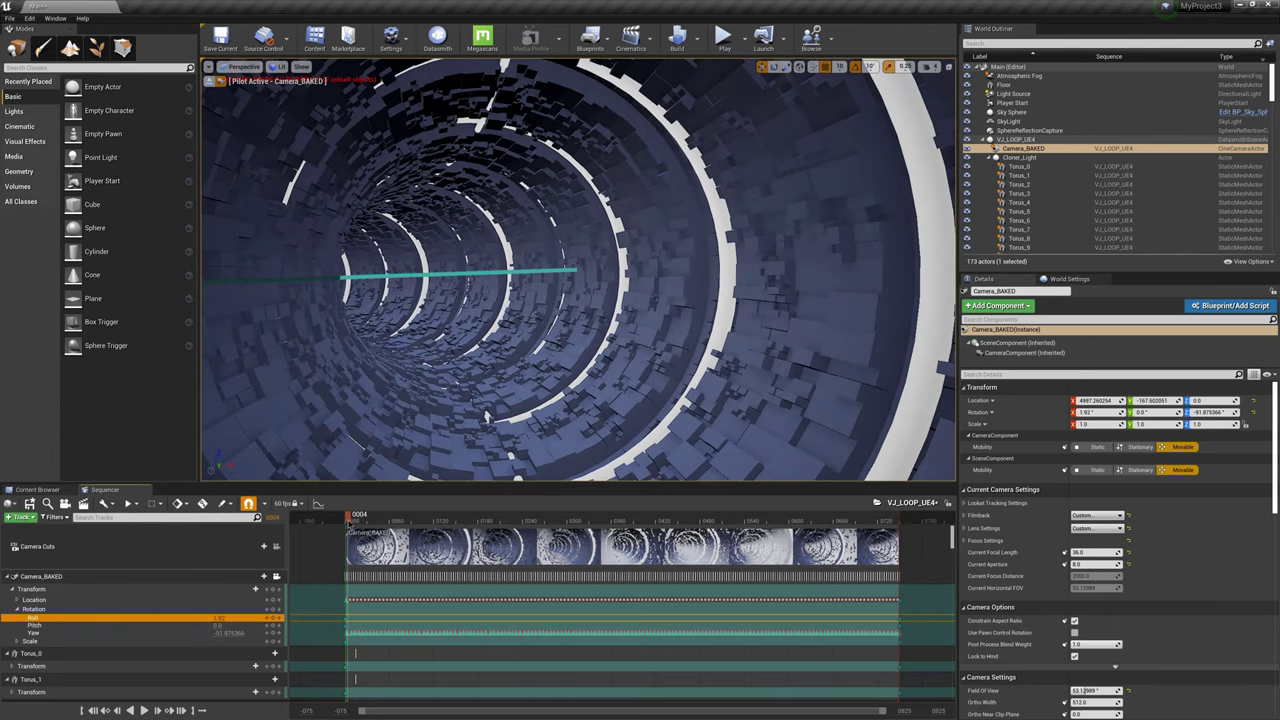
key("Left")
key("Left")
key("Left")
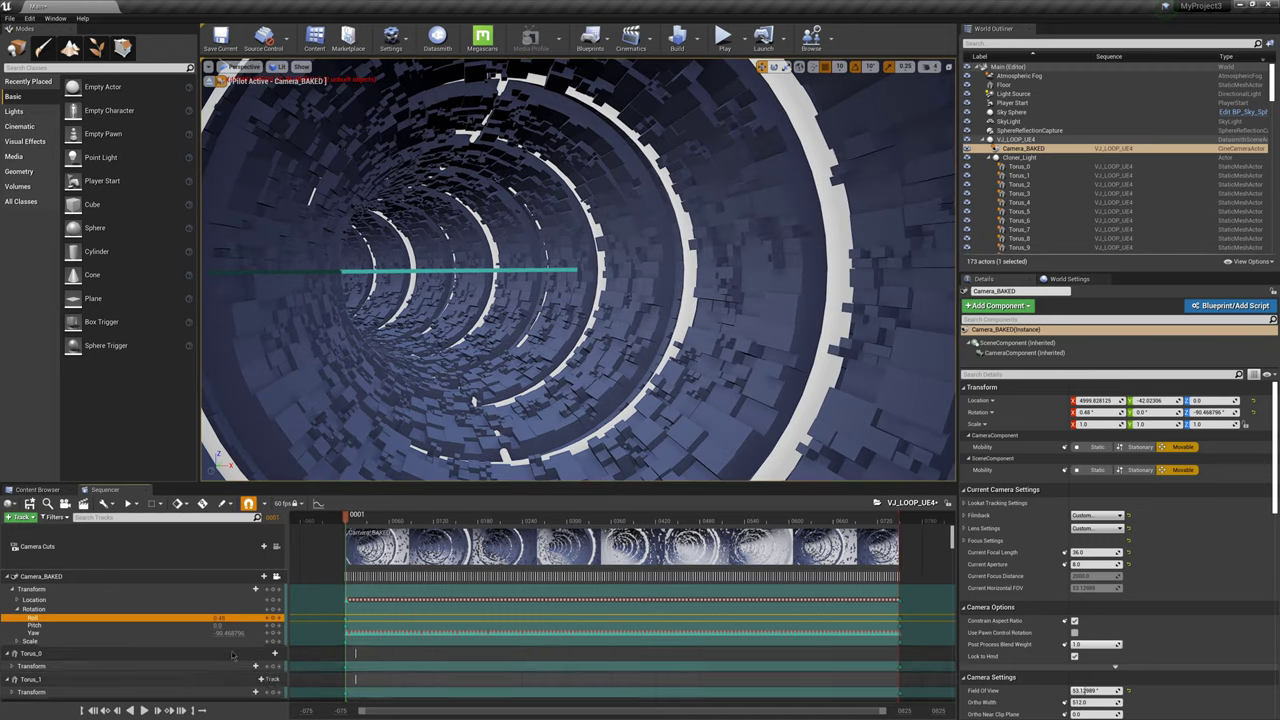
left_click(143, 709)
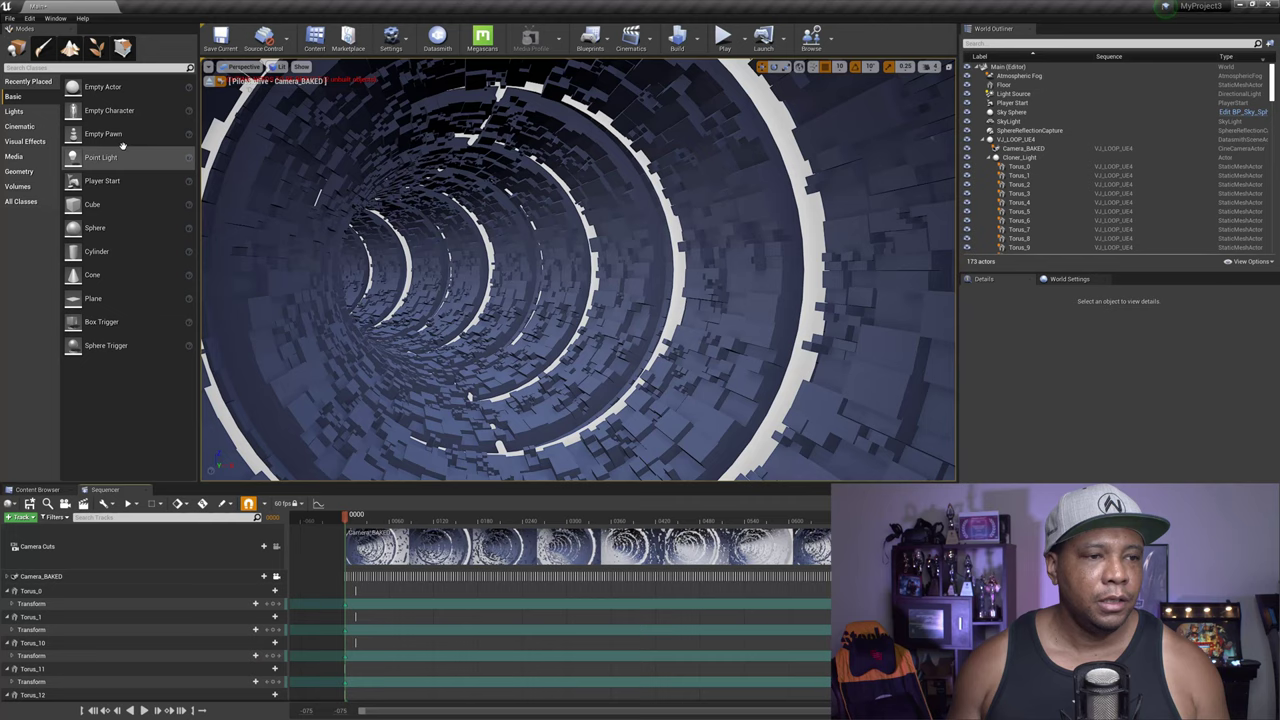
Step: Add a Post Process Volume to the level and set its location to 0, 0, 0
left_click(28, 142)
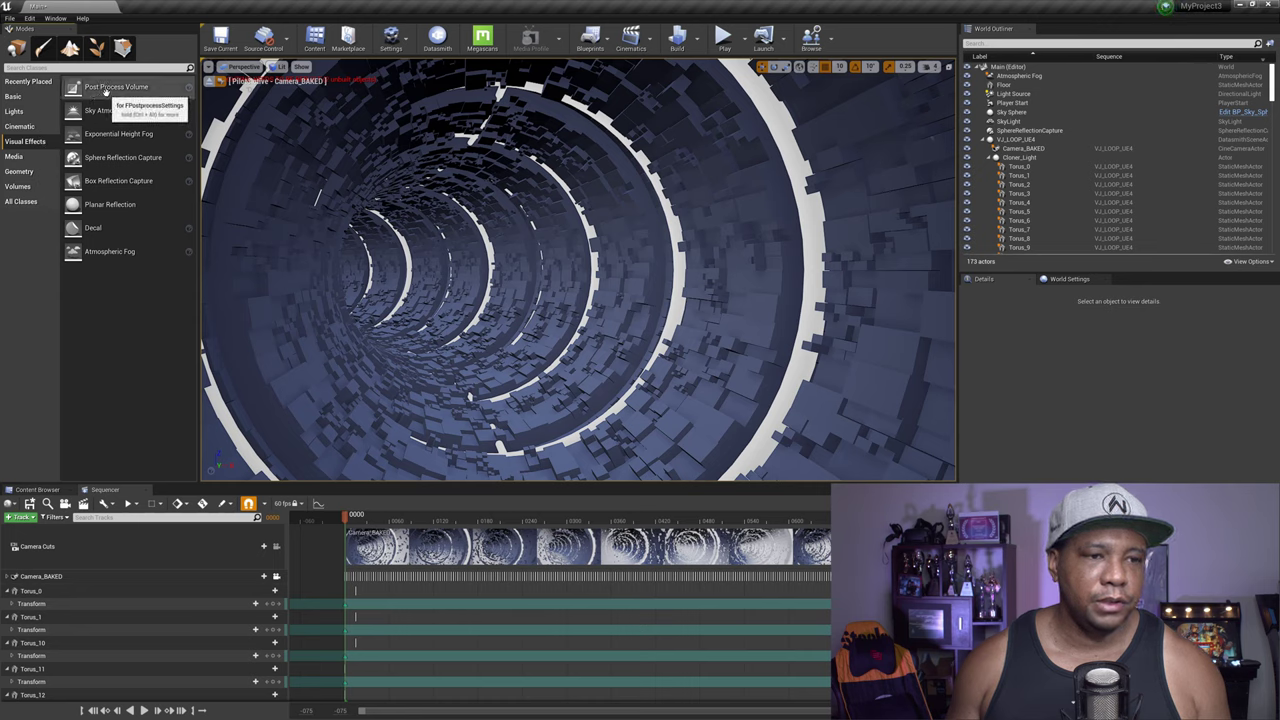
left_click_drag(104, 90, 458, 328)
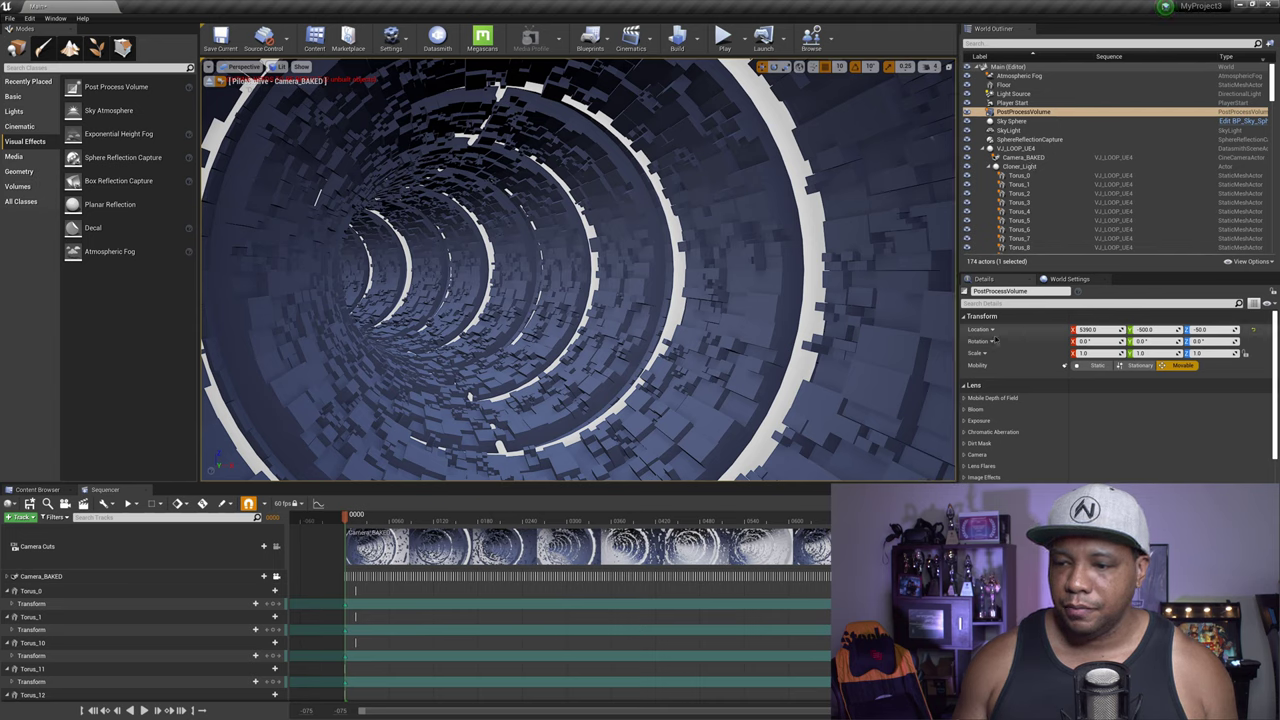
left_click(1088, 330)
type("0")
key("Tab")
type("0")
key("Tab")
type("0")
key("Return")
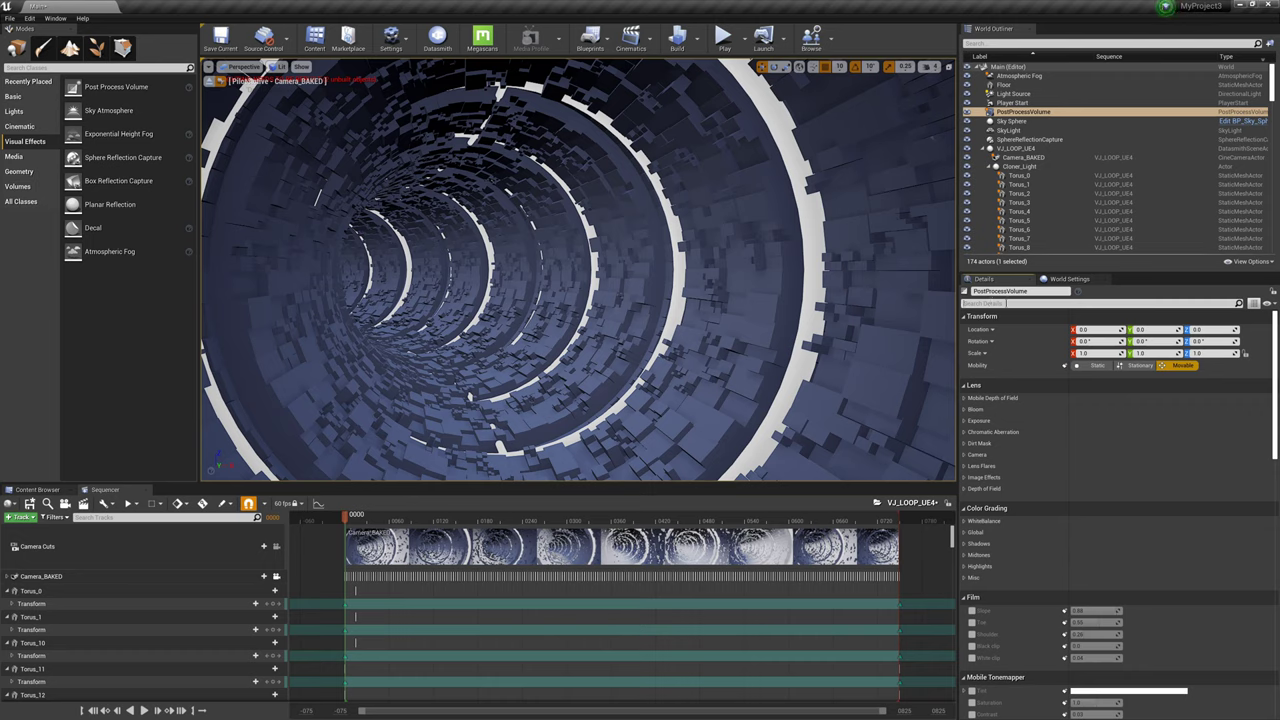
Step: Enable Infinite Extent (Unbound) for the PostProcessVolume
left_click(1000, 303)
type("unb")
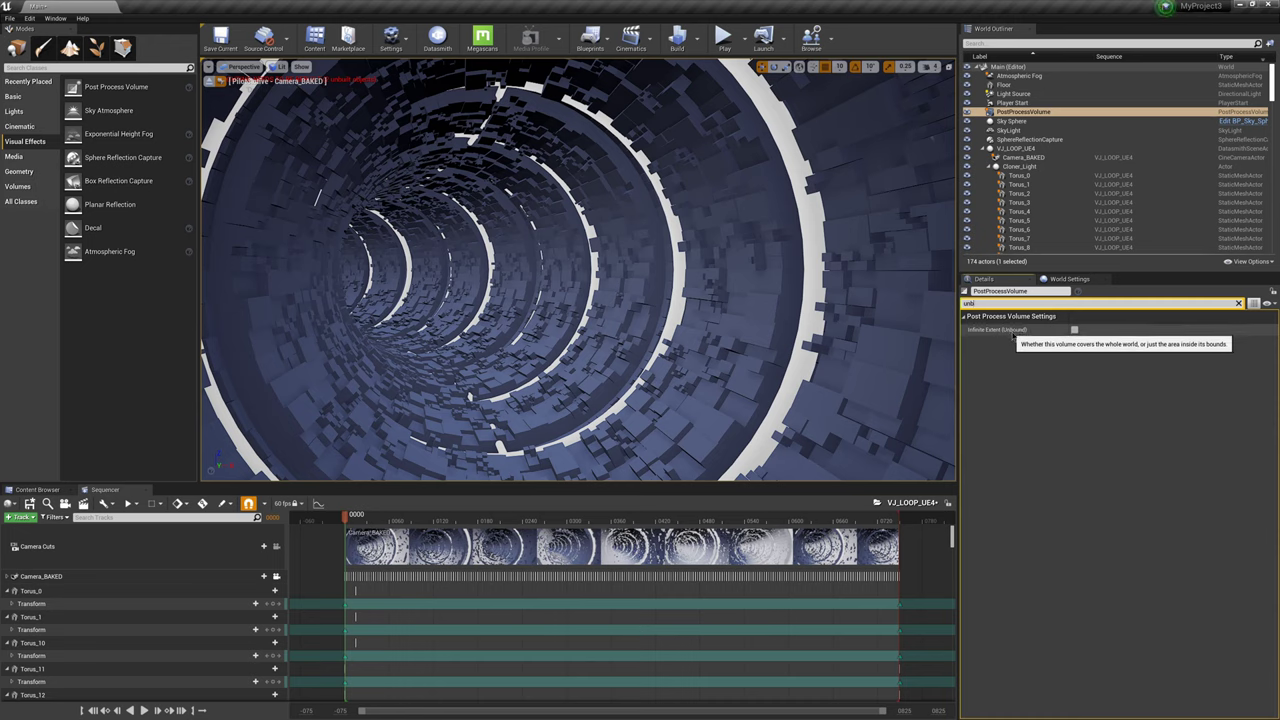
left_click(1074, 330)
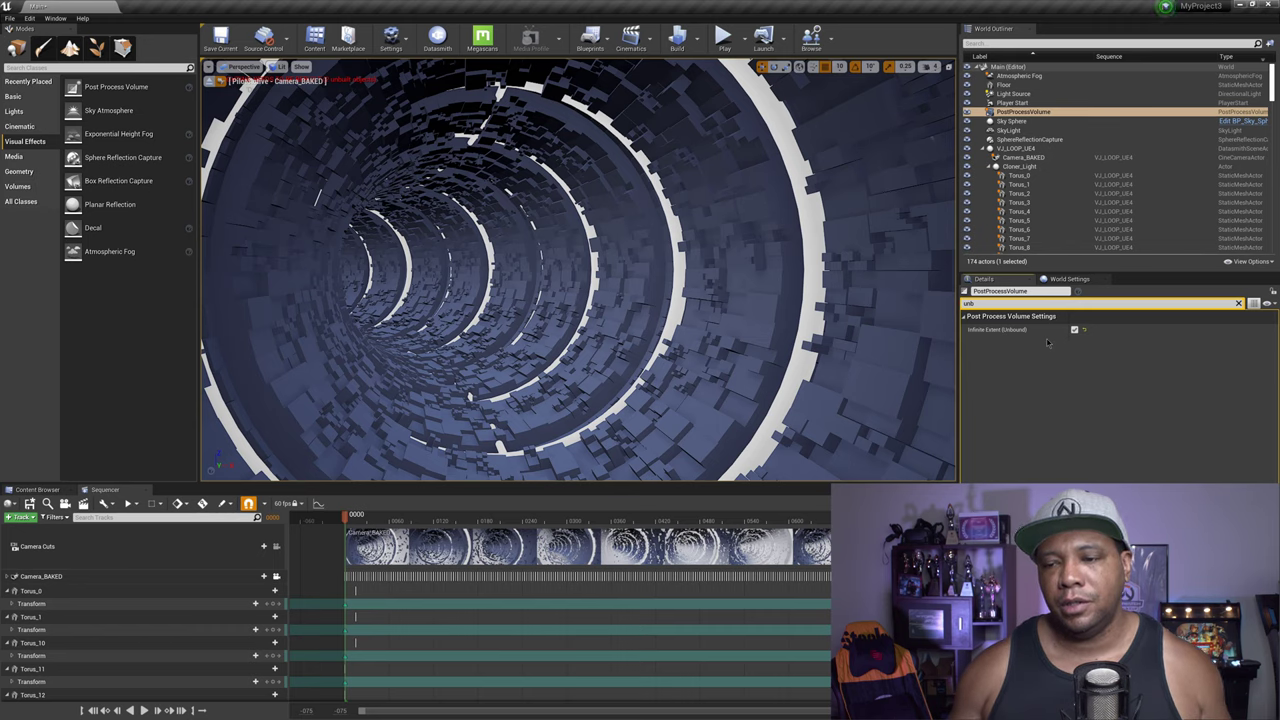
left_click(1238, 303)
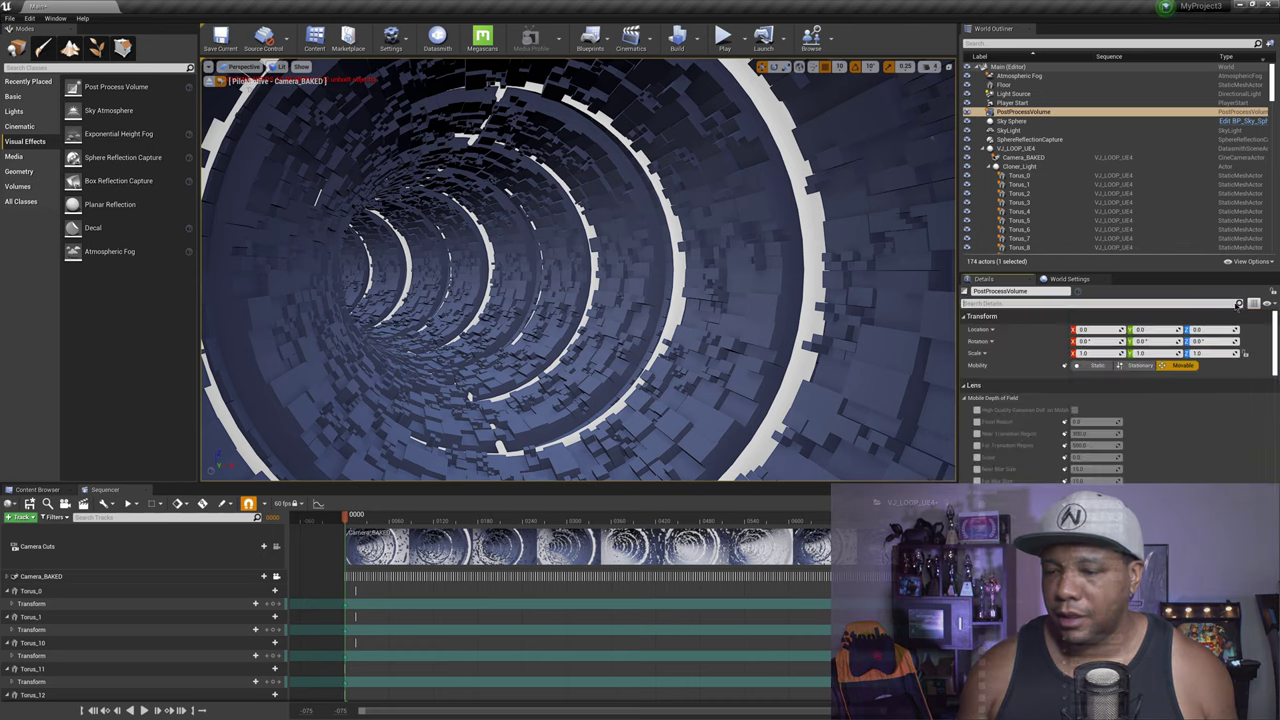
Step: Override the PostProcessVolume's bloom method and intensity, setting the method to Convolution and the intensity to 0.1
scroll(1042, 430, "down", 3)
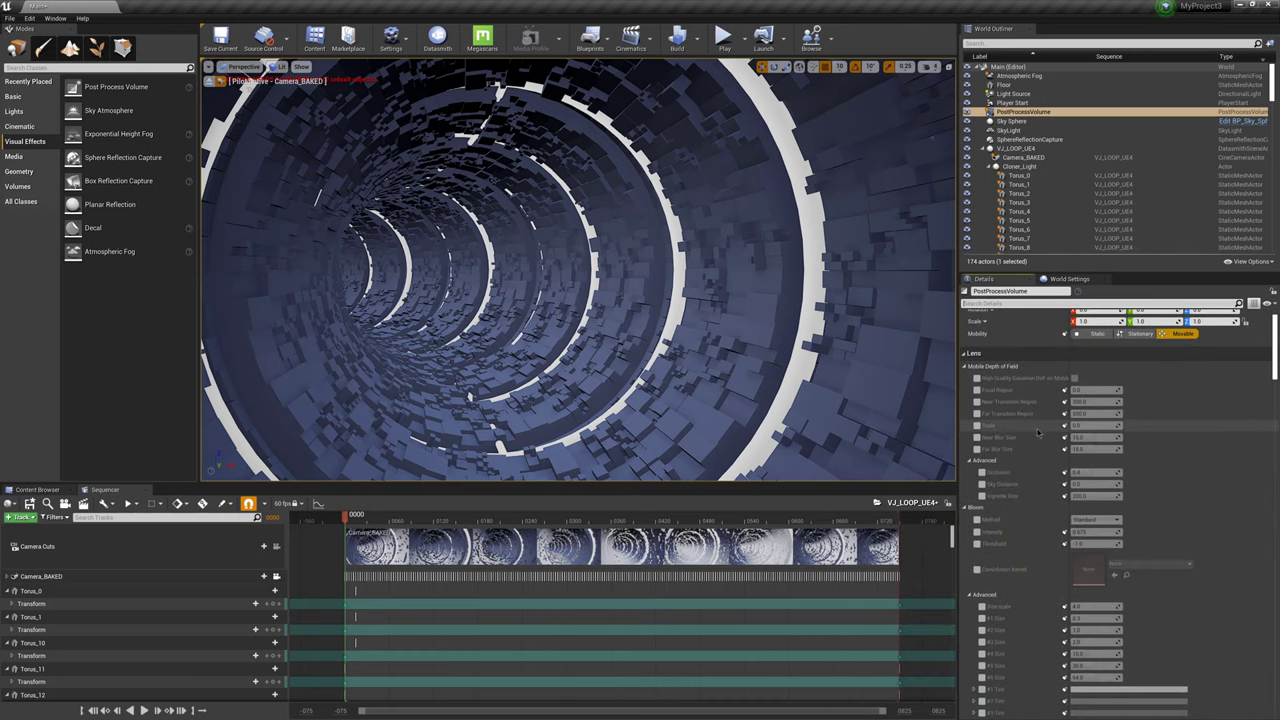
left_click(975, 319)
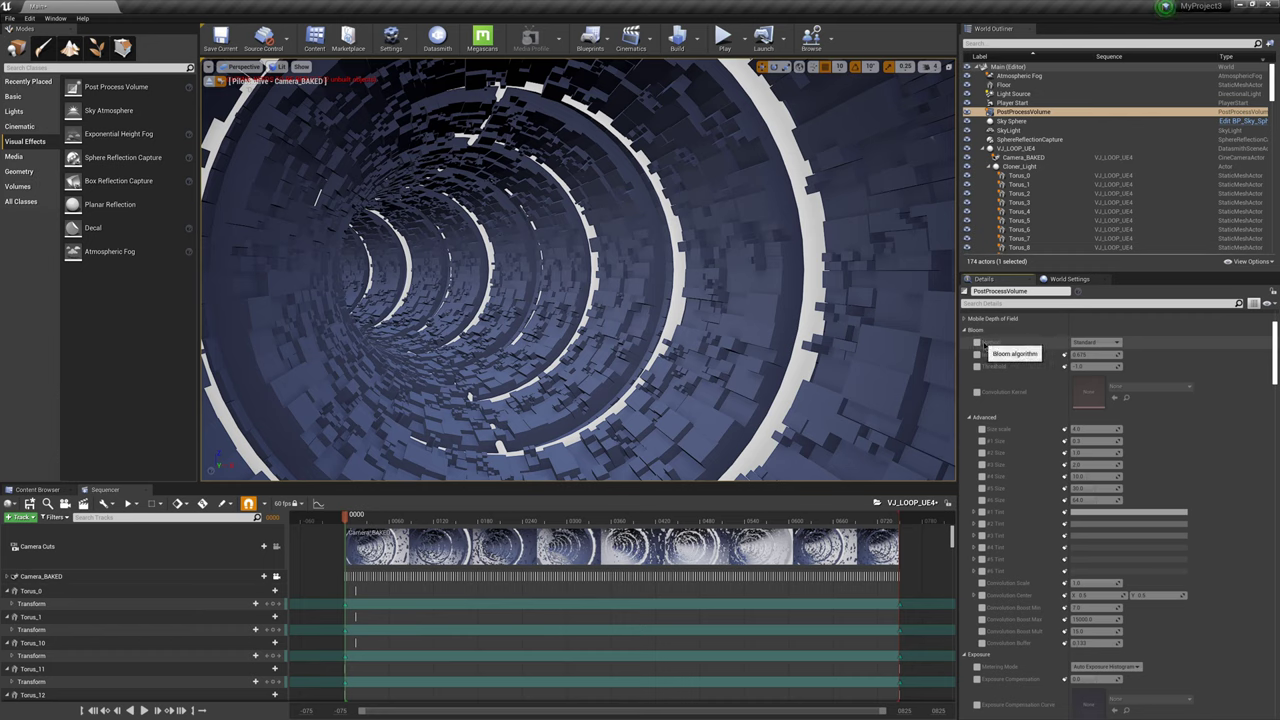
left_click(978, 354)
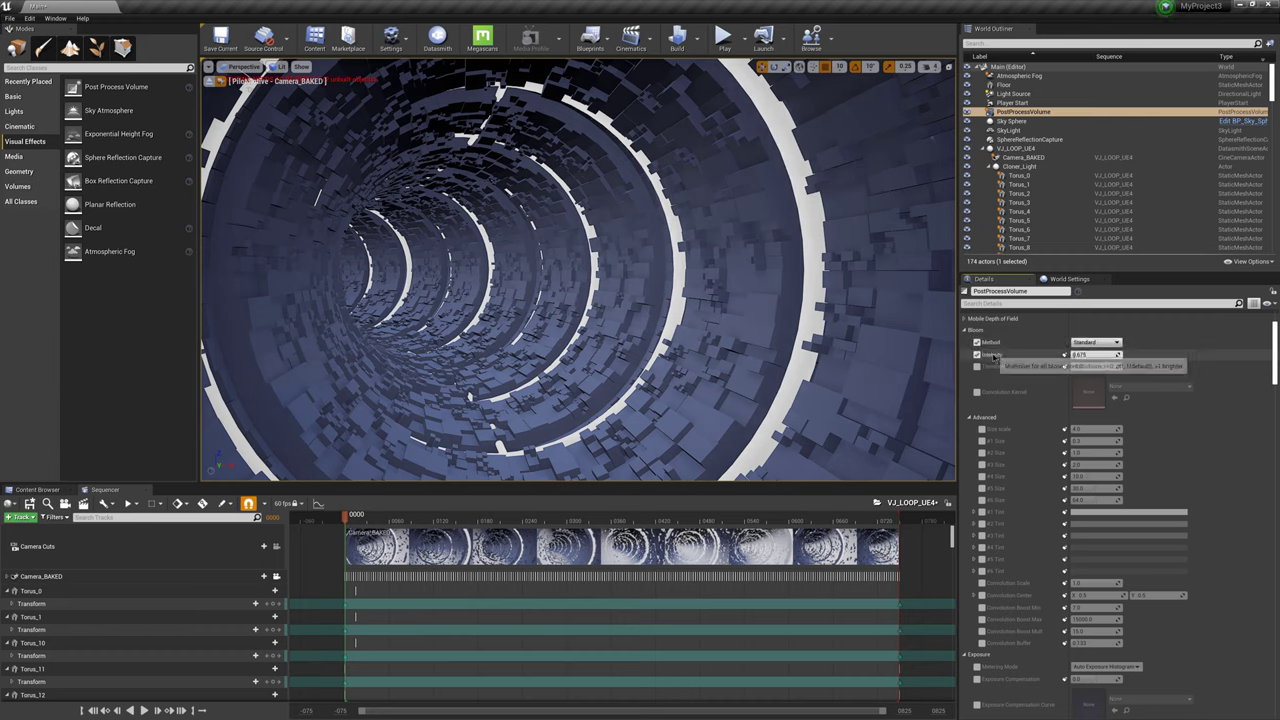
left_click(1073, 354)
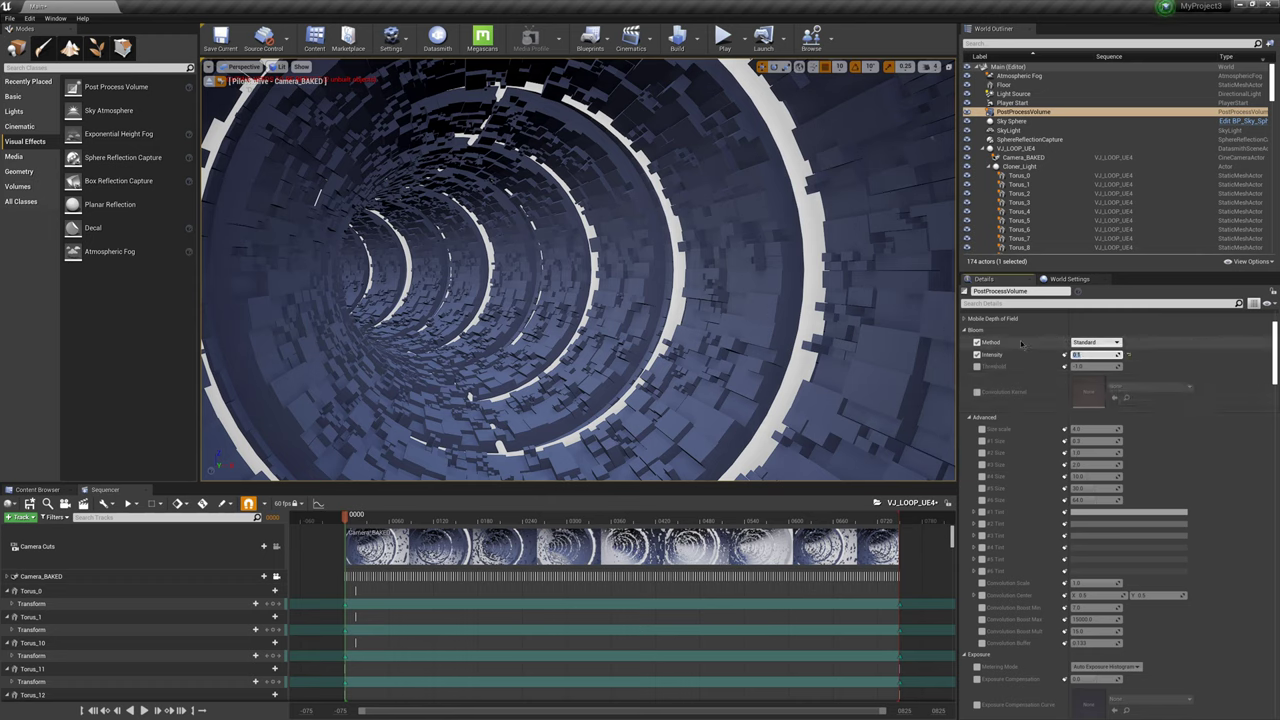
left_click(1095, 342)
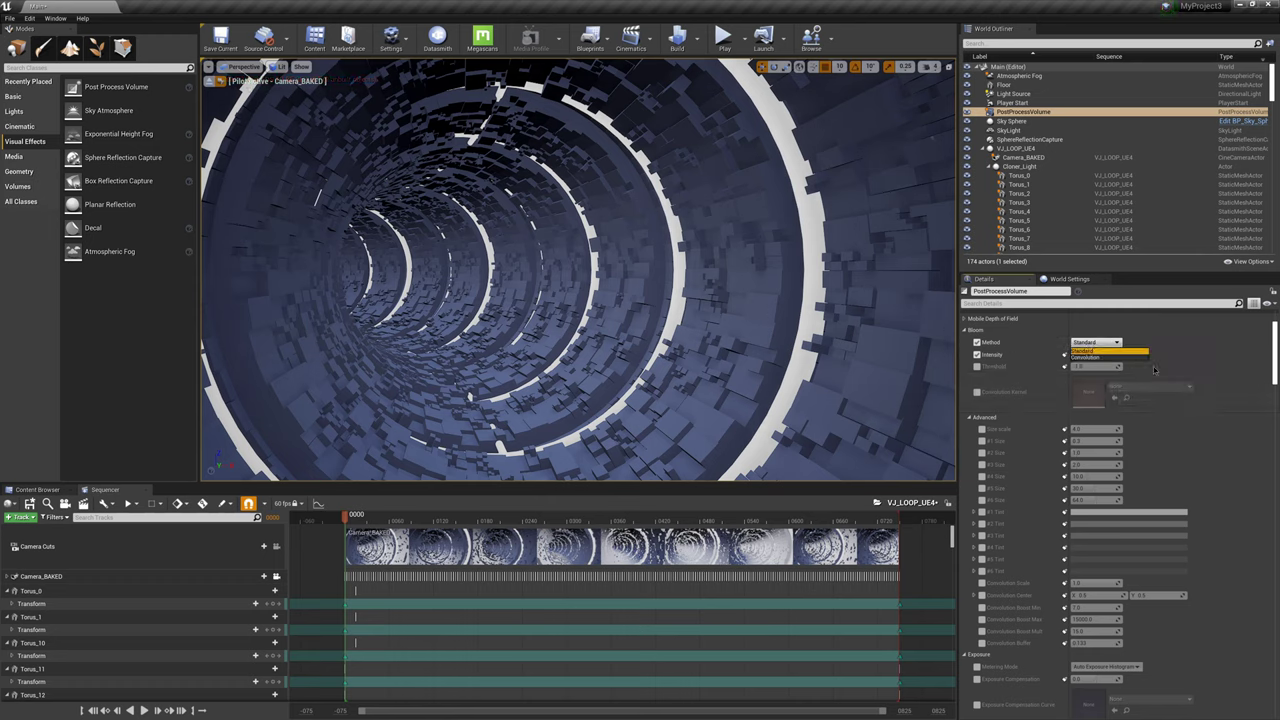
left_click(1097, 360)
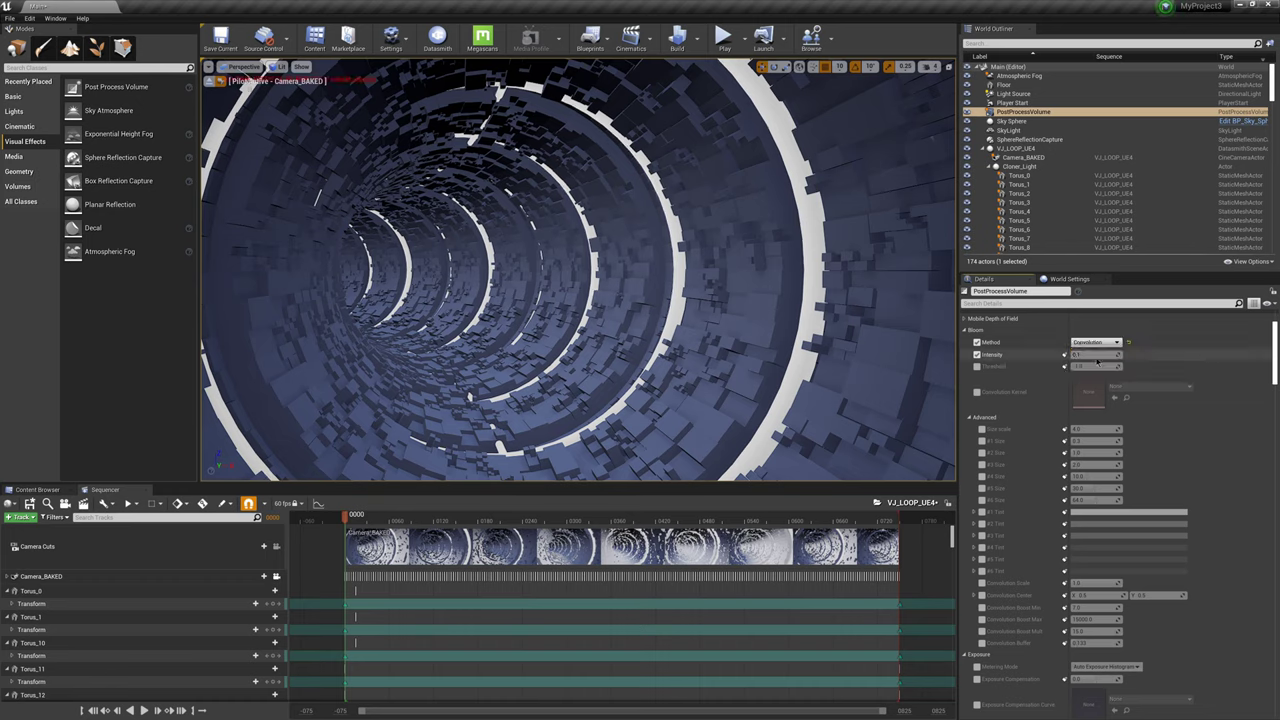
Step: Open the Light material from the VJ_LOOP_UE4 Materials folder and place its editor beside the tunnel view
left_click(40, 489)
left_click(267, 507)
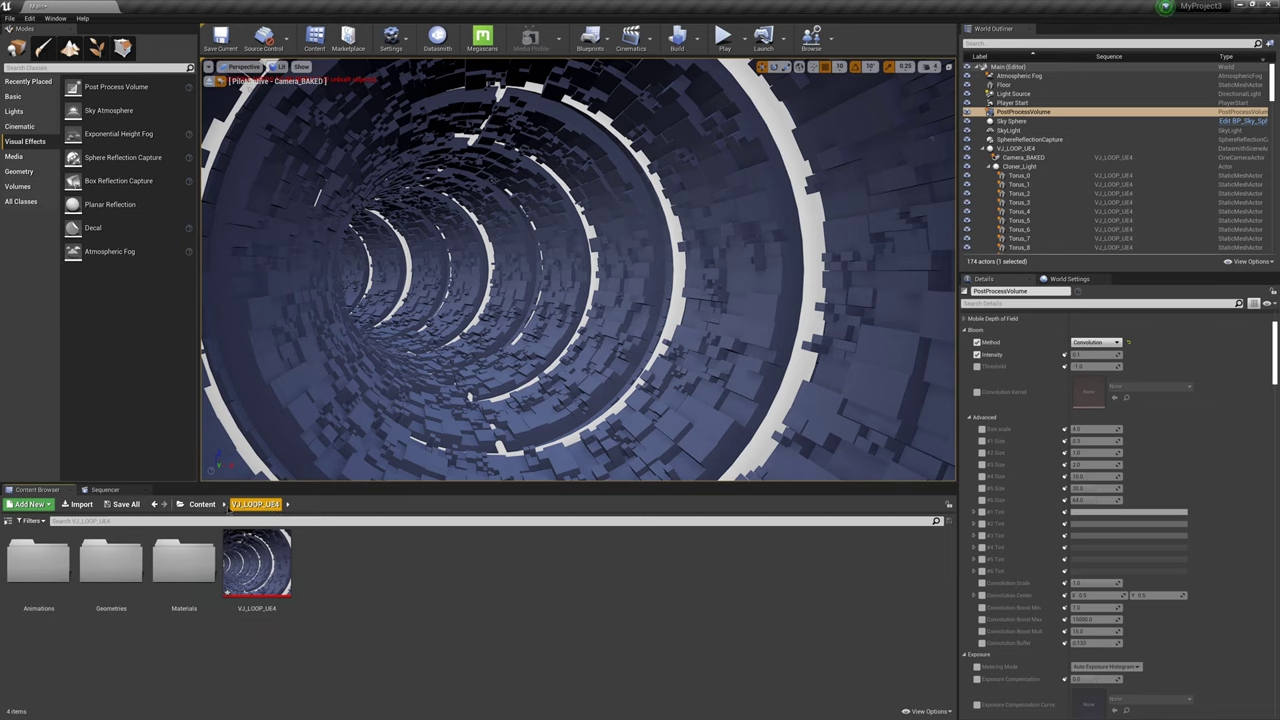
double_click(184, 568)
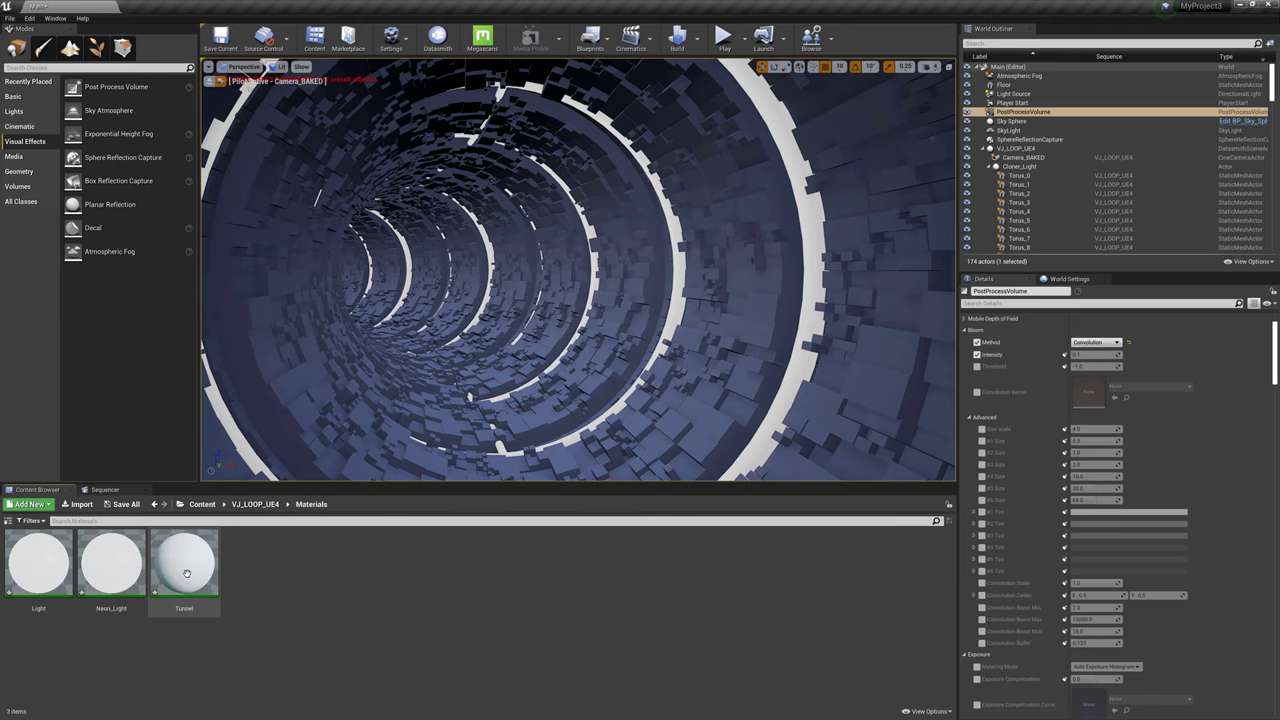
double_click(43, 574)
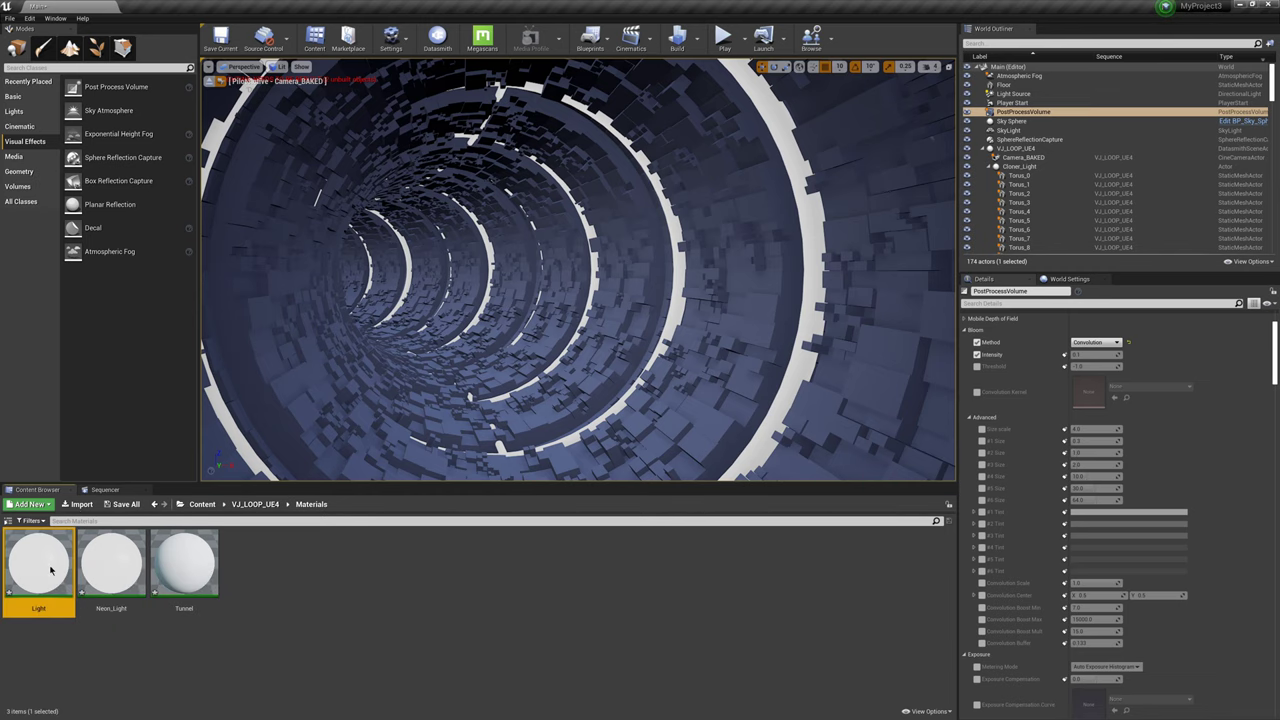
left_click_drag(596, 156, 826, 174)
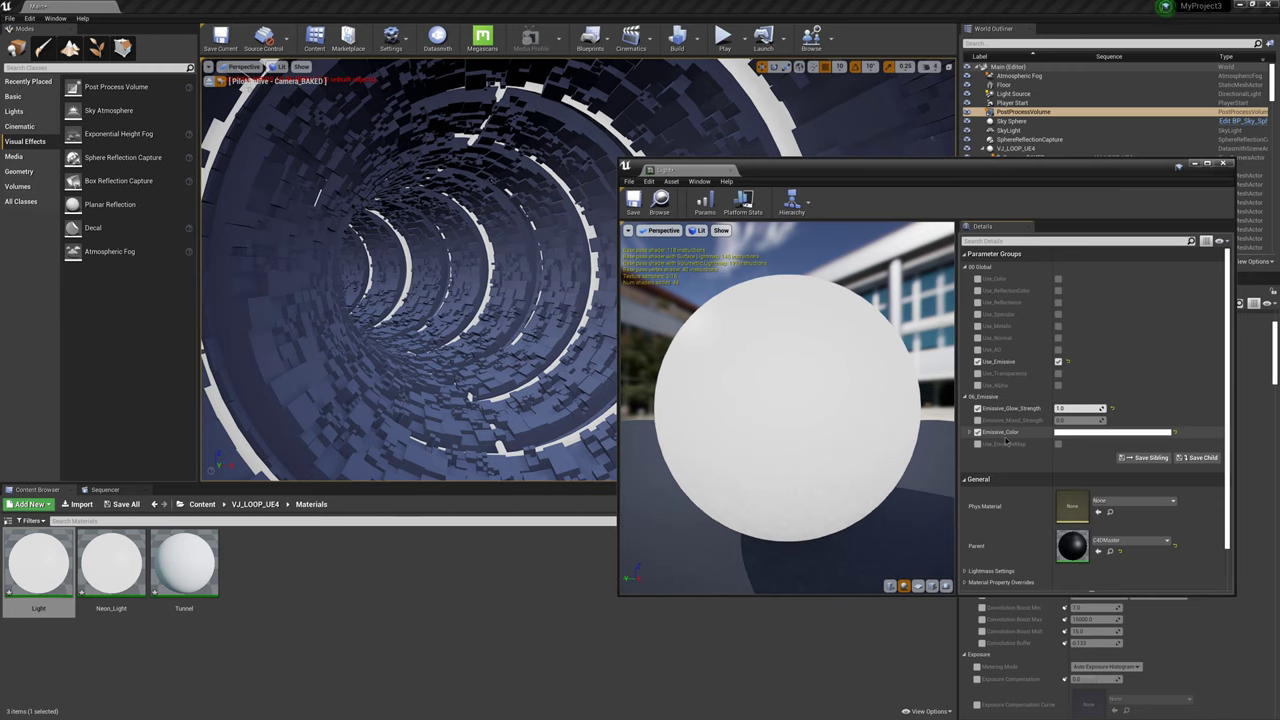
Step: Set the Light material's emissive color to a light blue of about R 0.06, G 0.31, B 1.0
left_click(1061, 434)
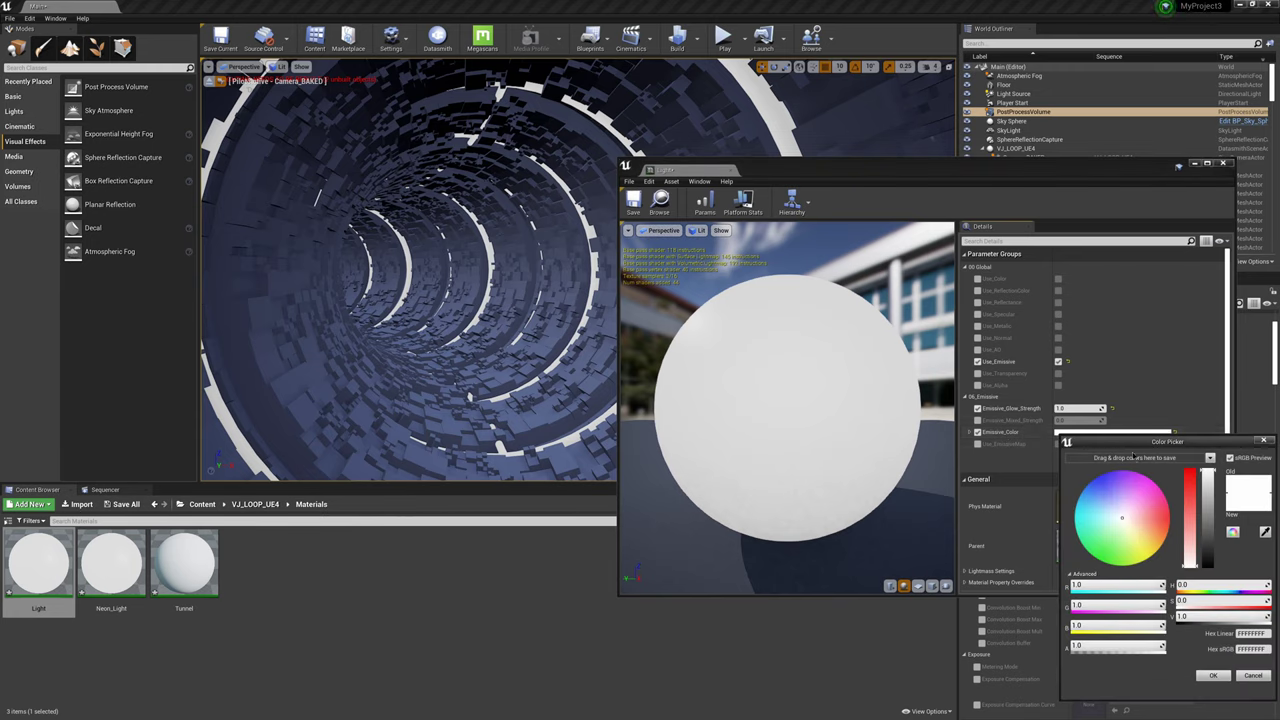
left_click_drag(1148, 442, 1037, 402)
left_click(993, 433)
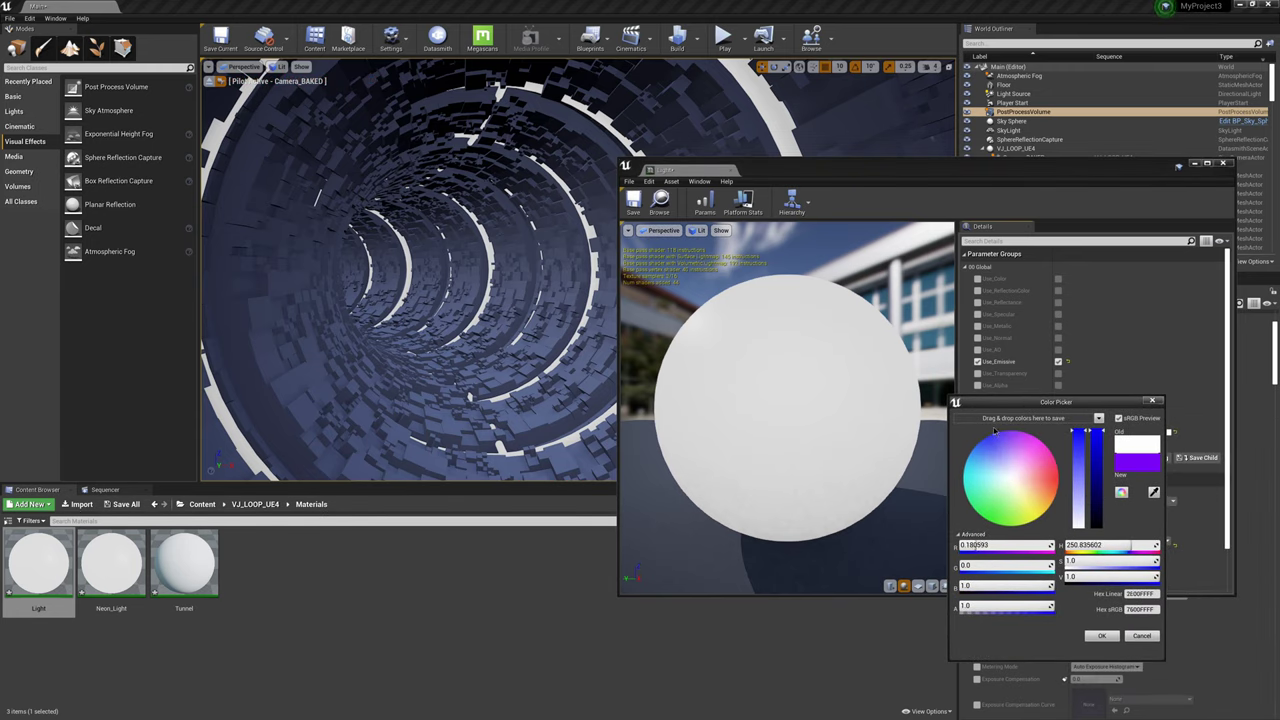
left_click(980, 446)
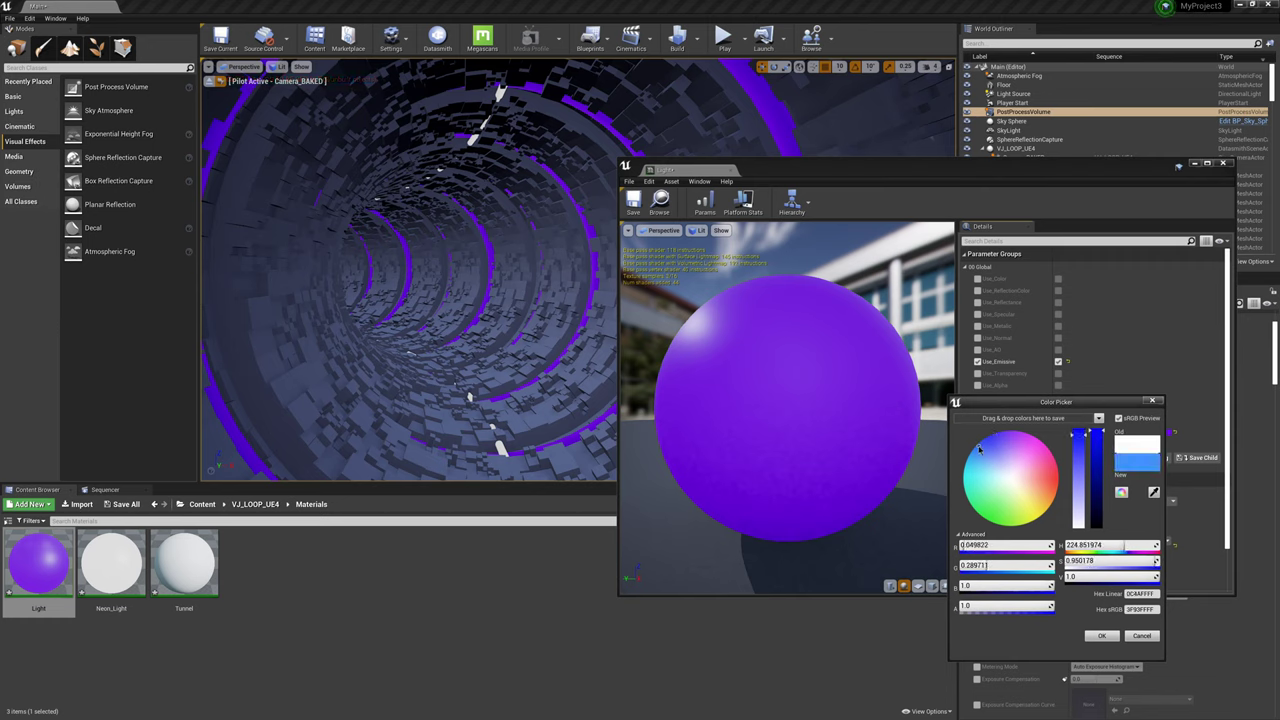
left_click_drag(980, 449, 978, 446)
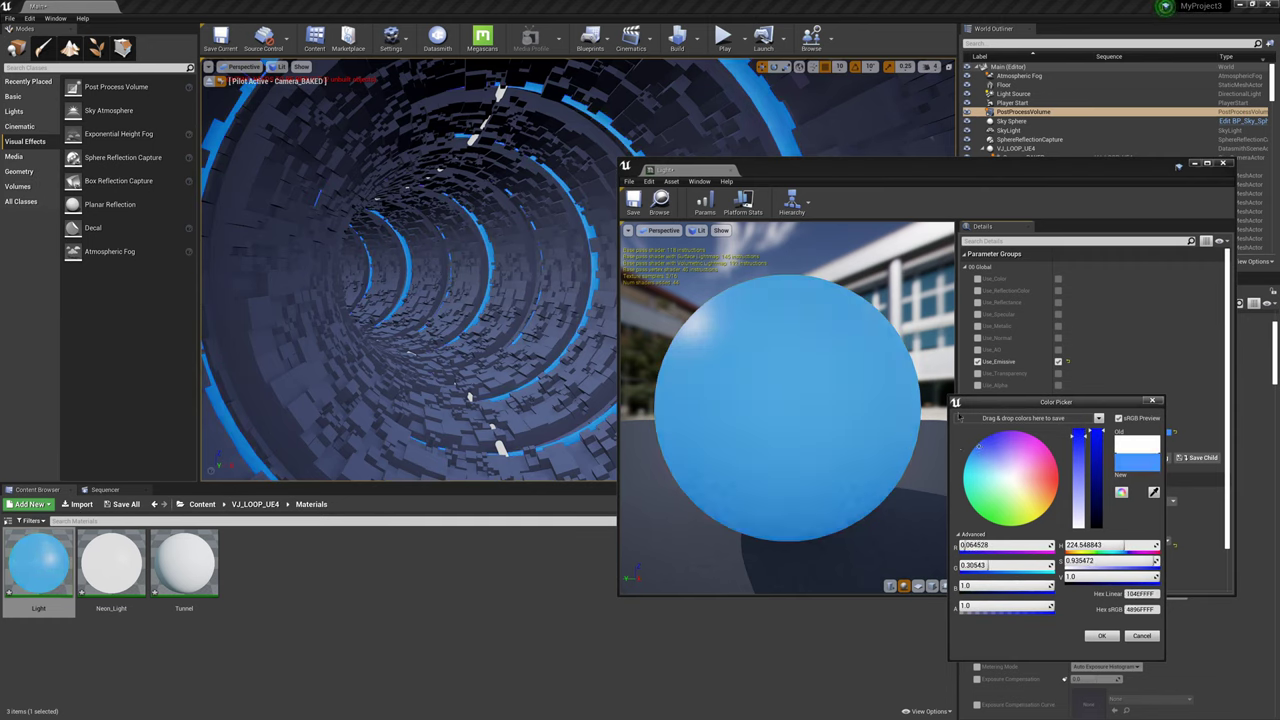
left_click(1101, 636)
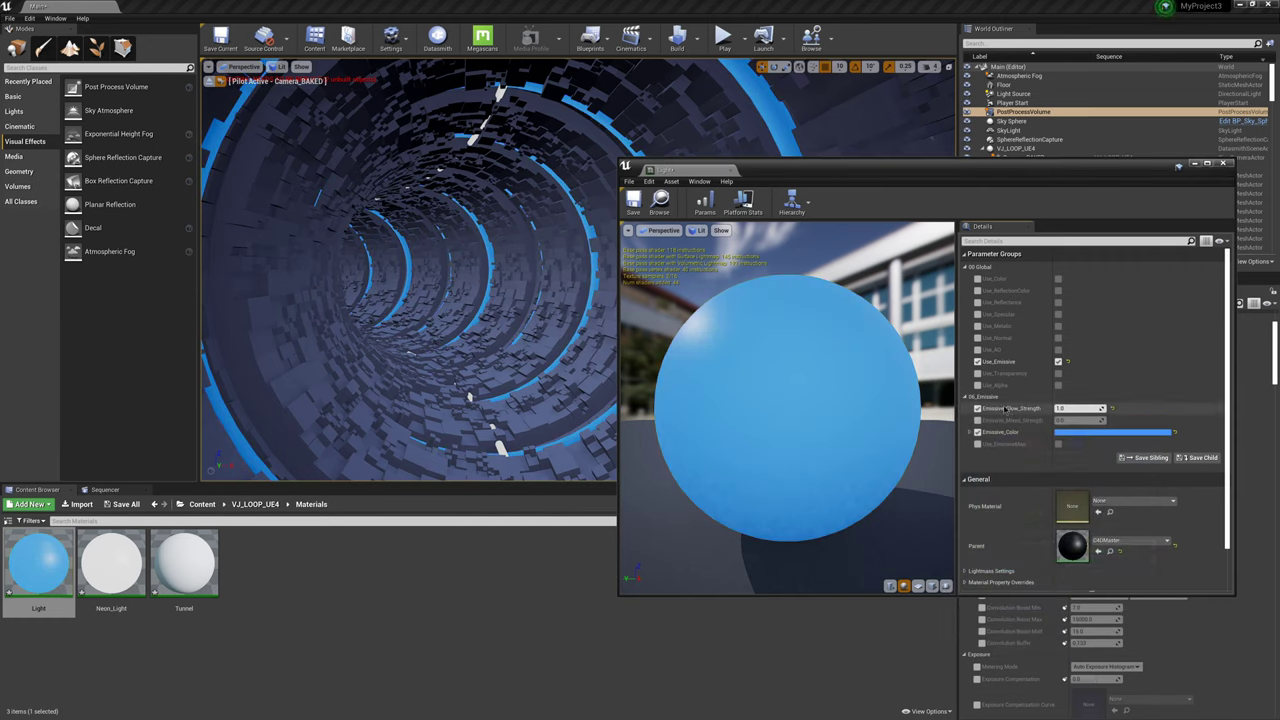
Step: Set the Light material's emissive glow strength to 50, then save and close the material
left_click_drag(1057, 408, 1144, 408)
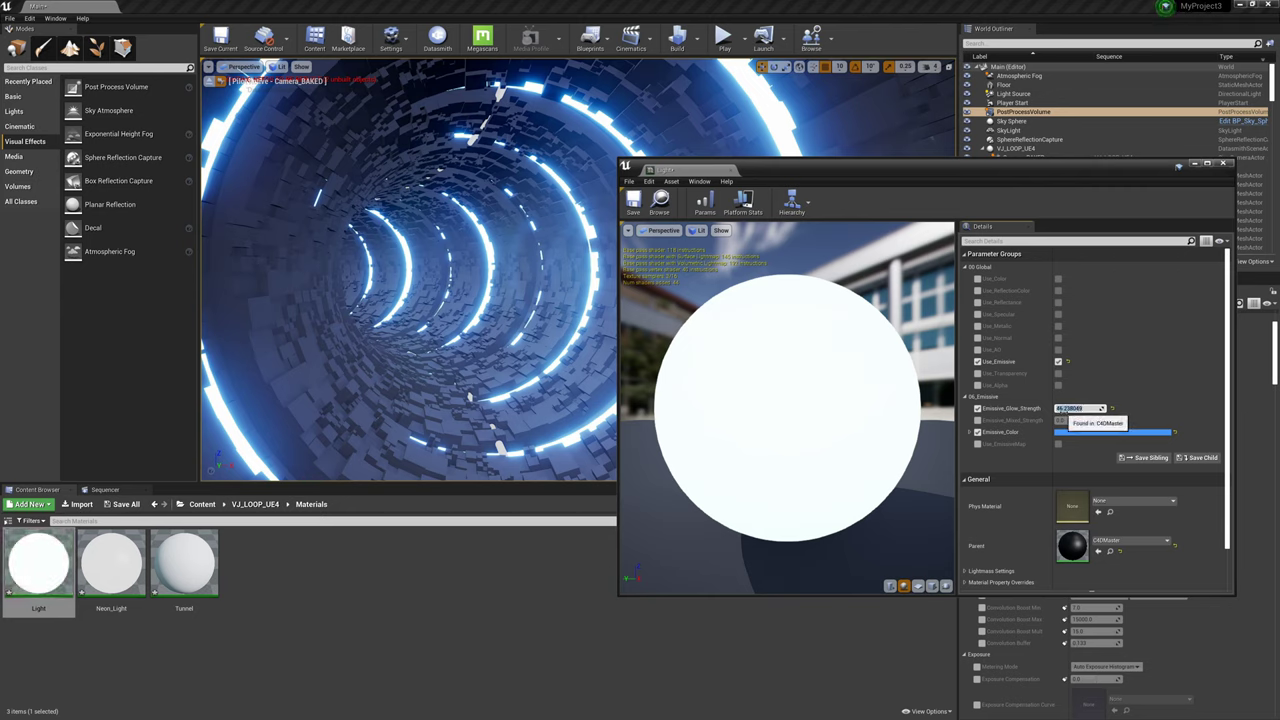
type("80.0")
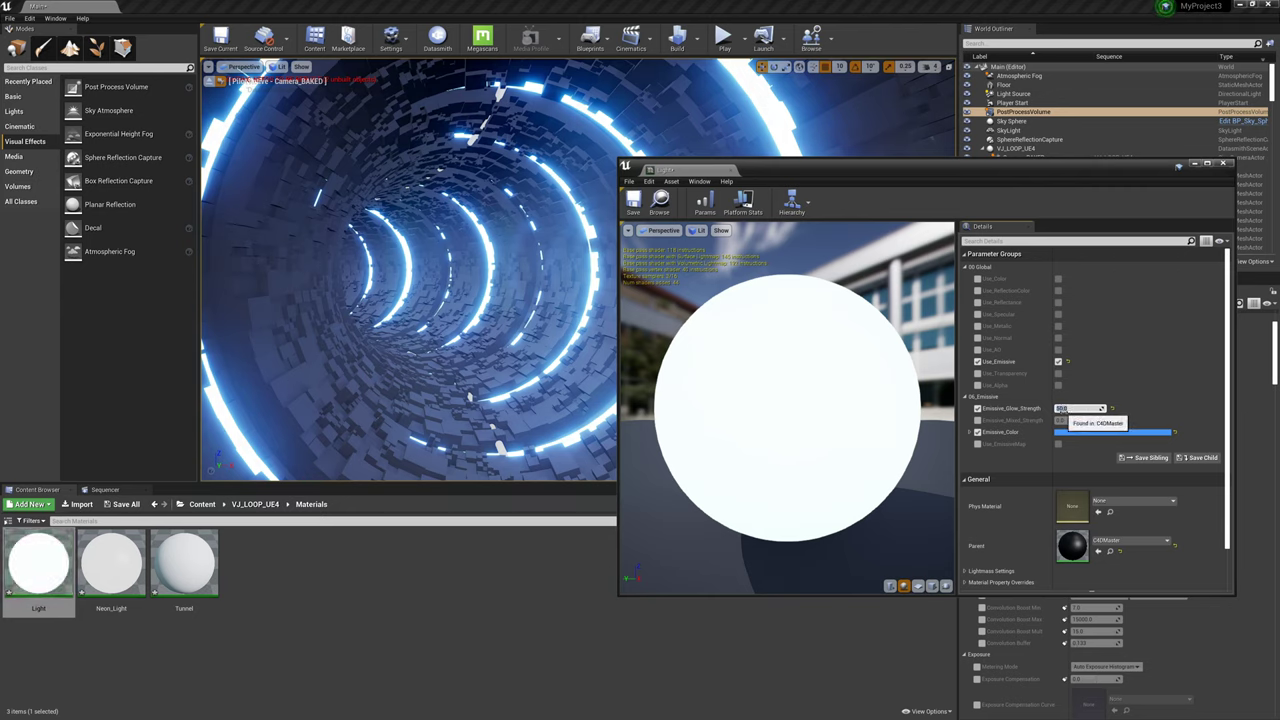
left_click(633, 200)
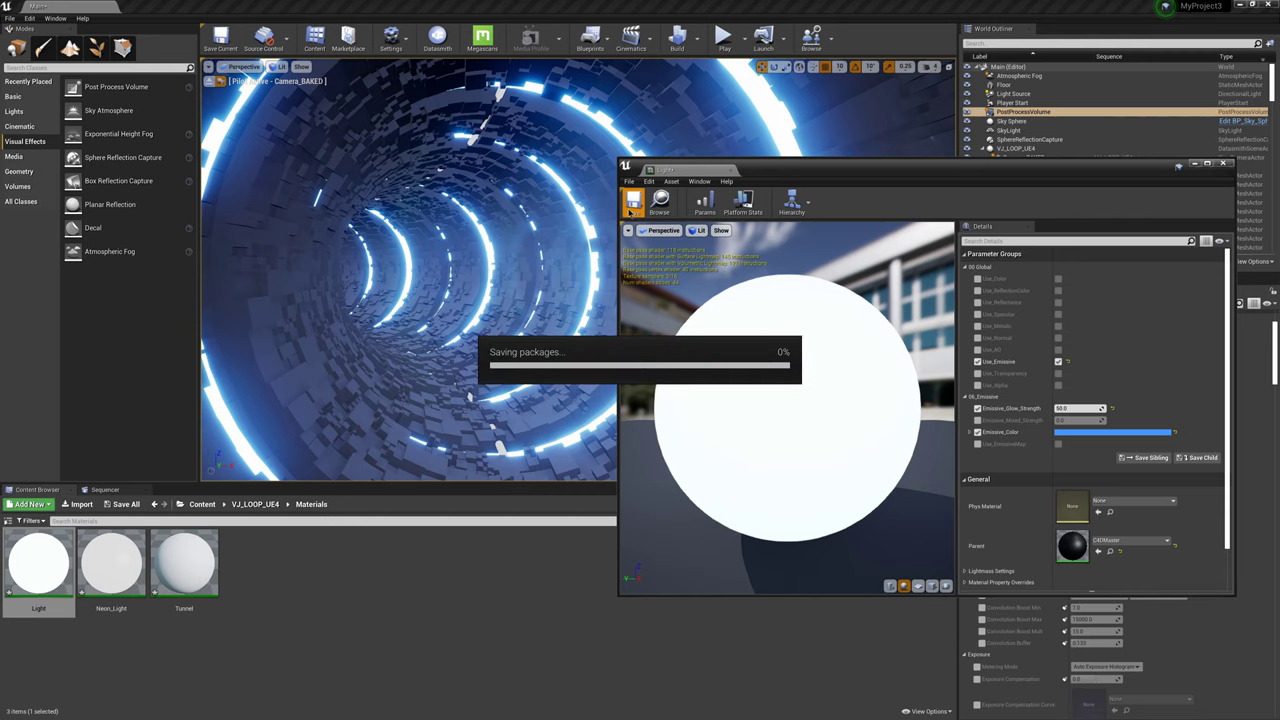
left_click(1222, 163)
Step: Open the Neon_Light material and change its emissive color to a deep blue of about R 0.03, G 0, B 1.0
double_click(111, 562)
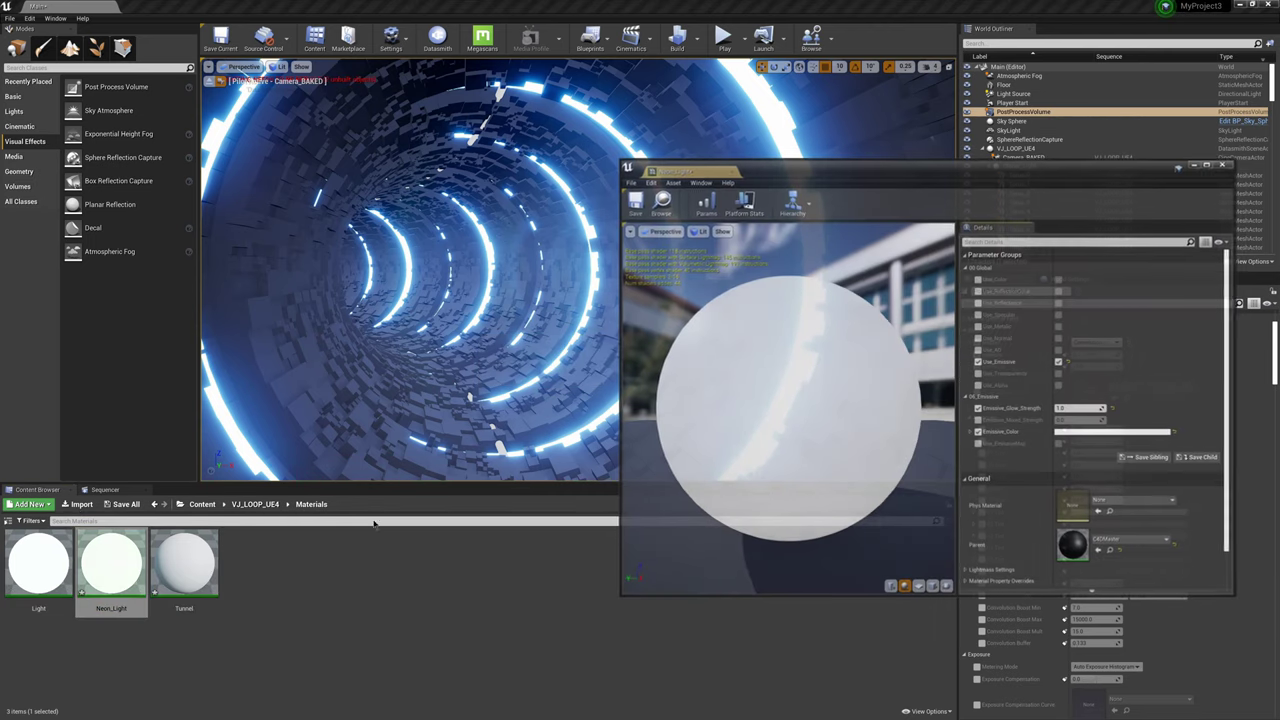
left_click(1072, 433)
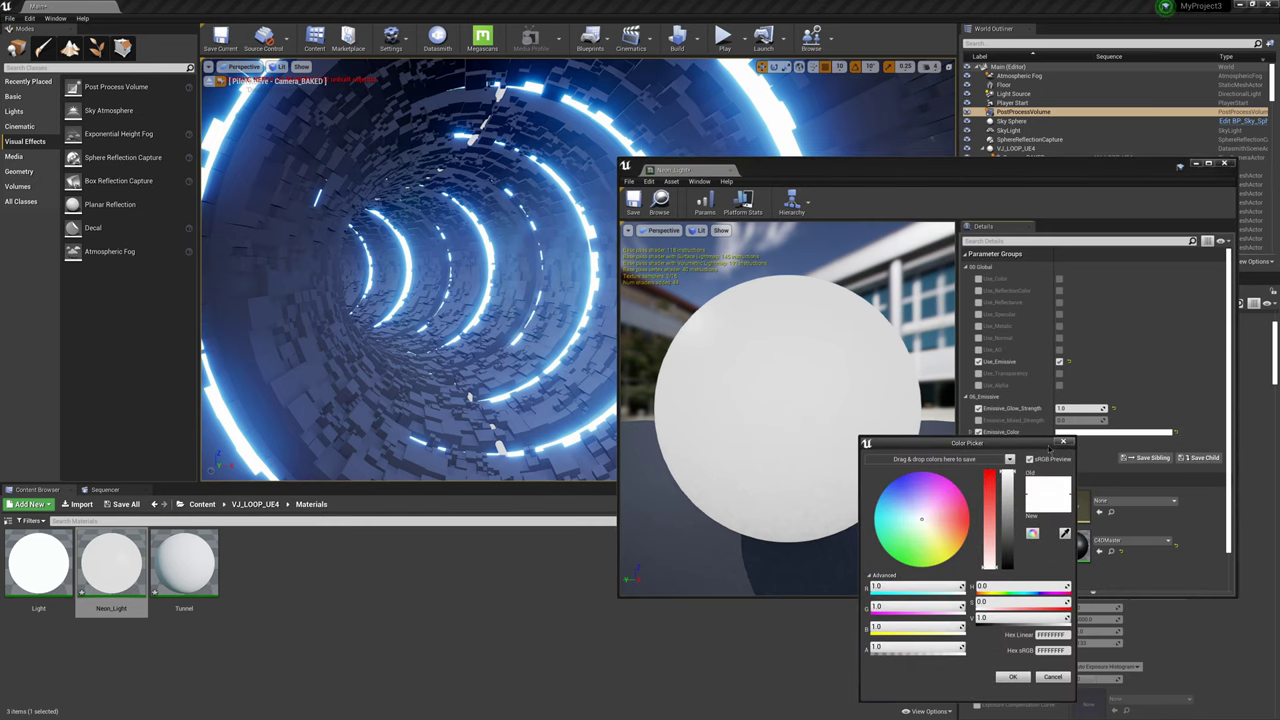
left_click(882, 490)
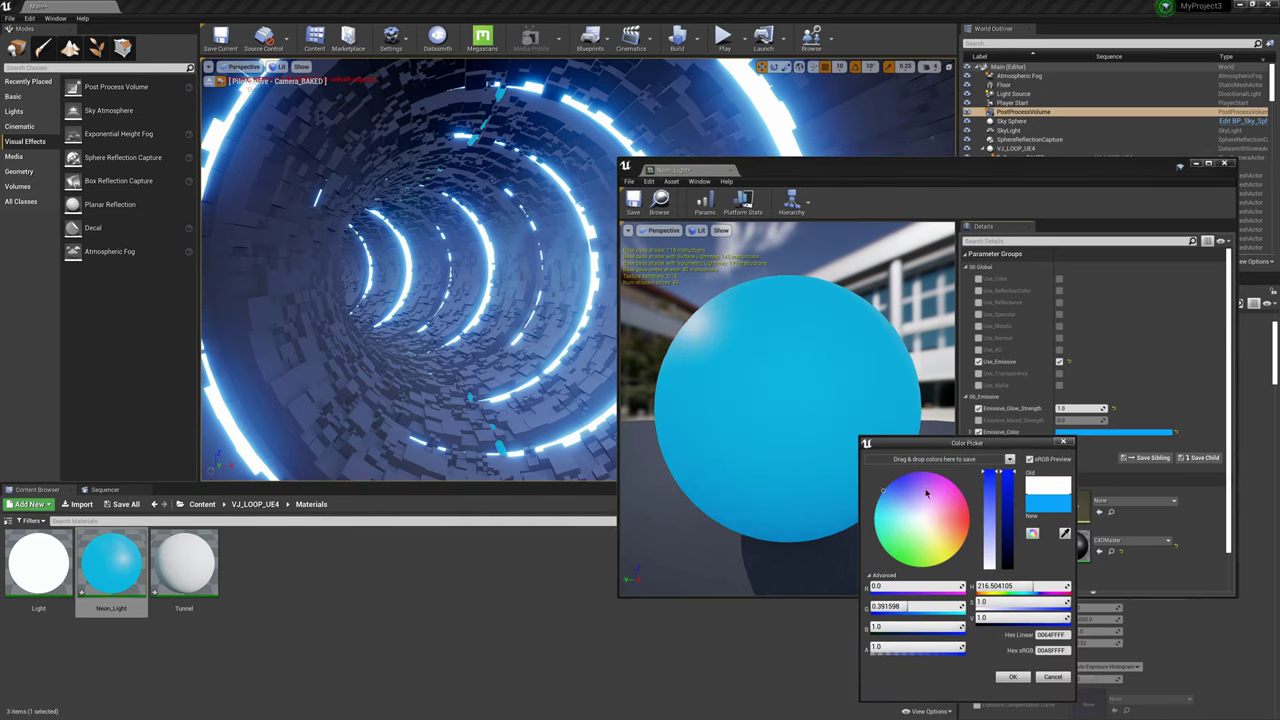
mouse_move(942, 522)
left_mouse_down()
mouse_move(905, 478)
mouse_move(924, 474)
mouse_move(910, 487)
left_mouse_up()
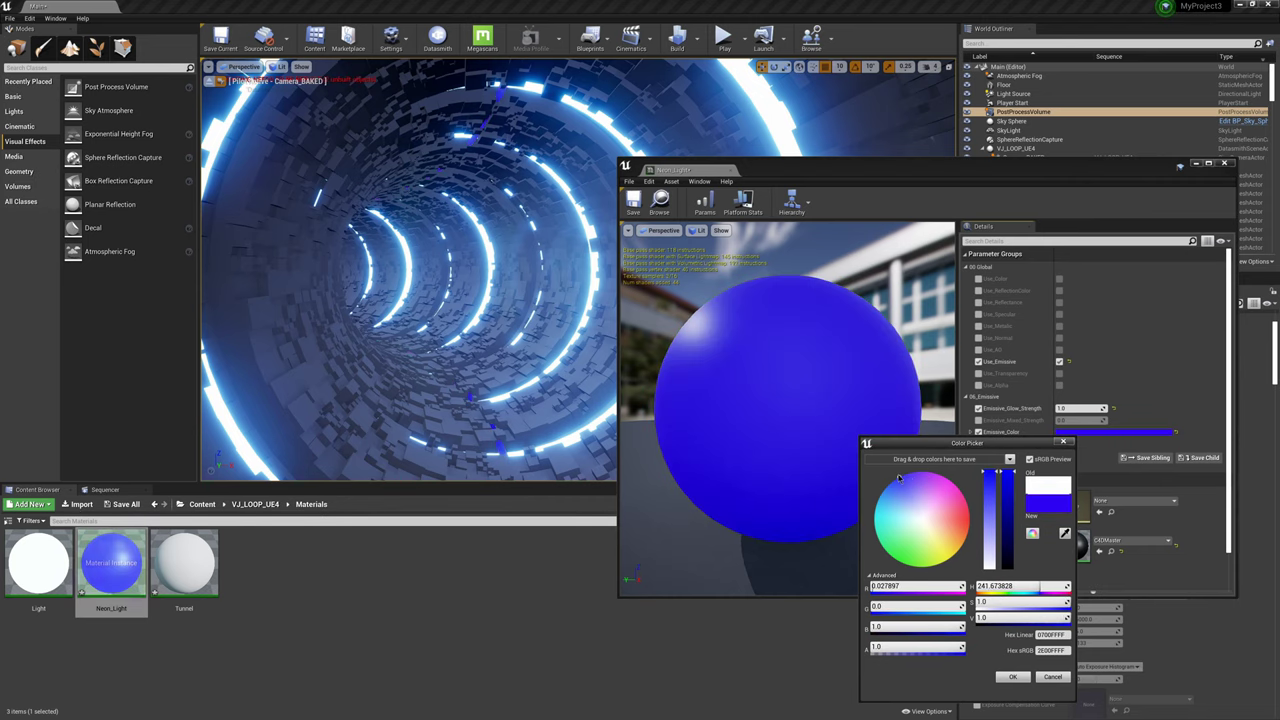